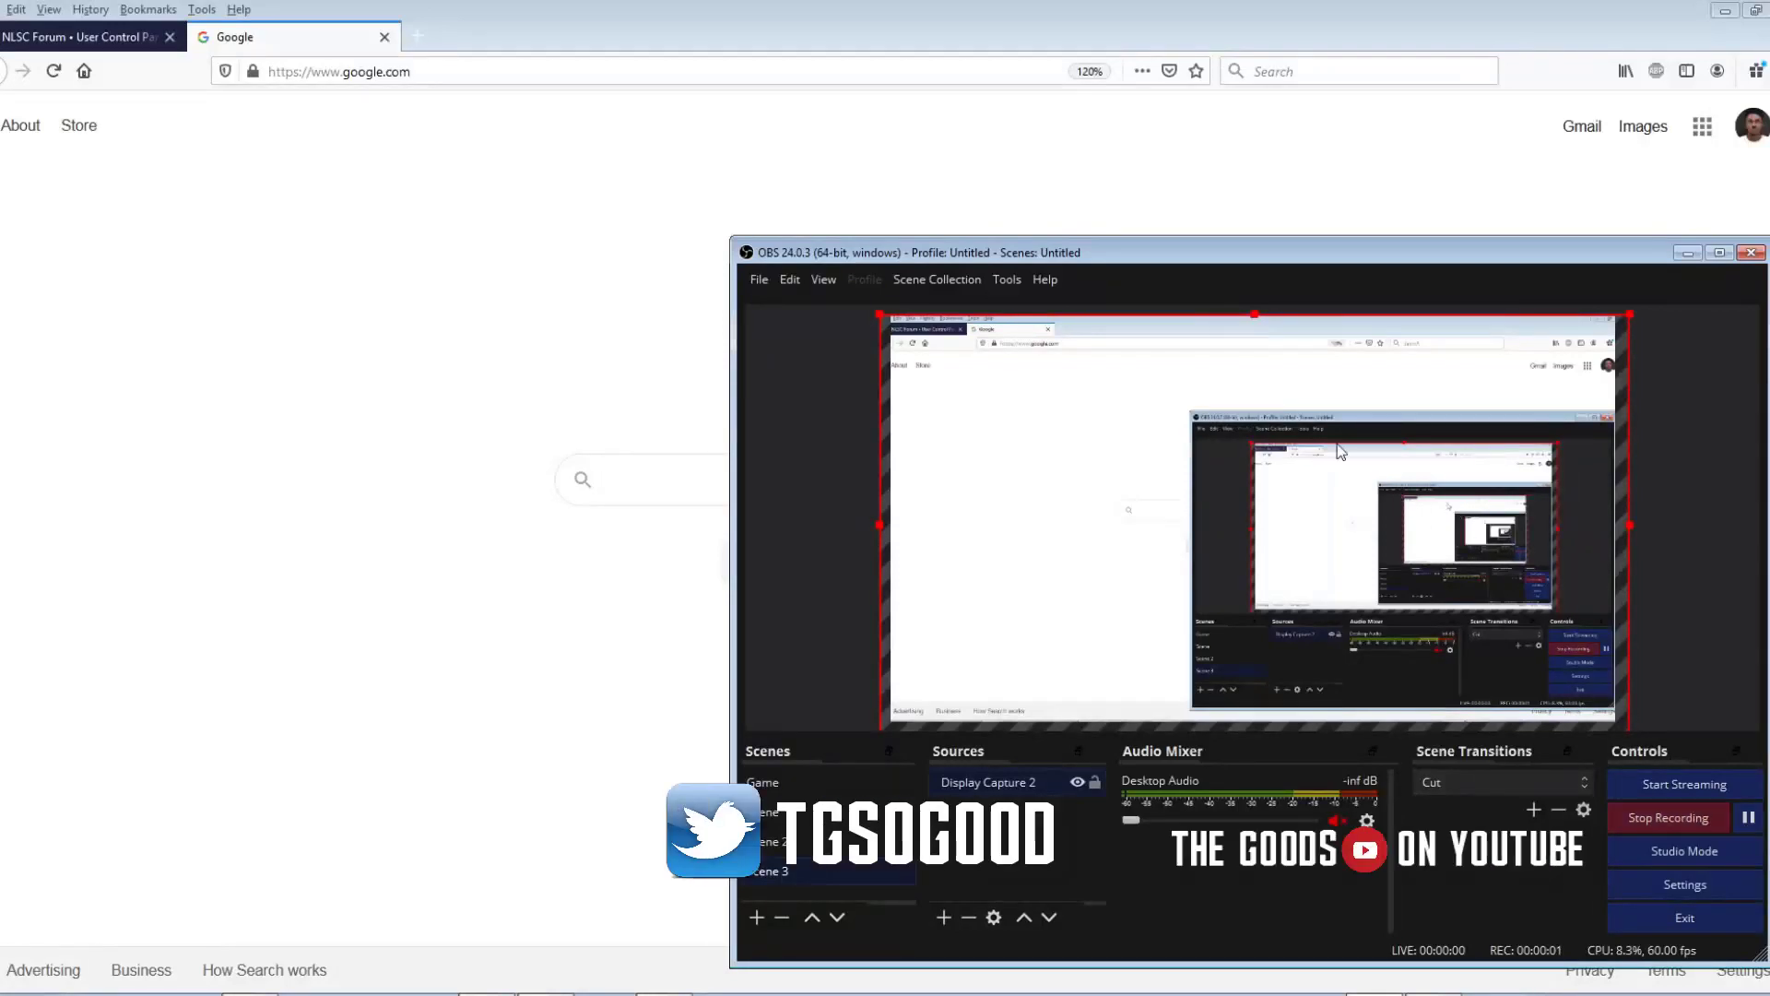
View the roster through the Features section of NBA 2K20, and minimize the game window
{"action": "left_click", "coordinate": [1089, 158]}
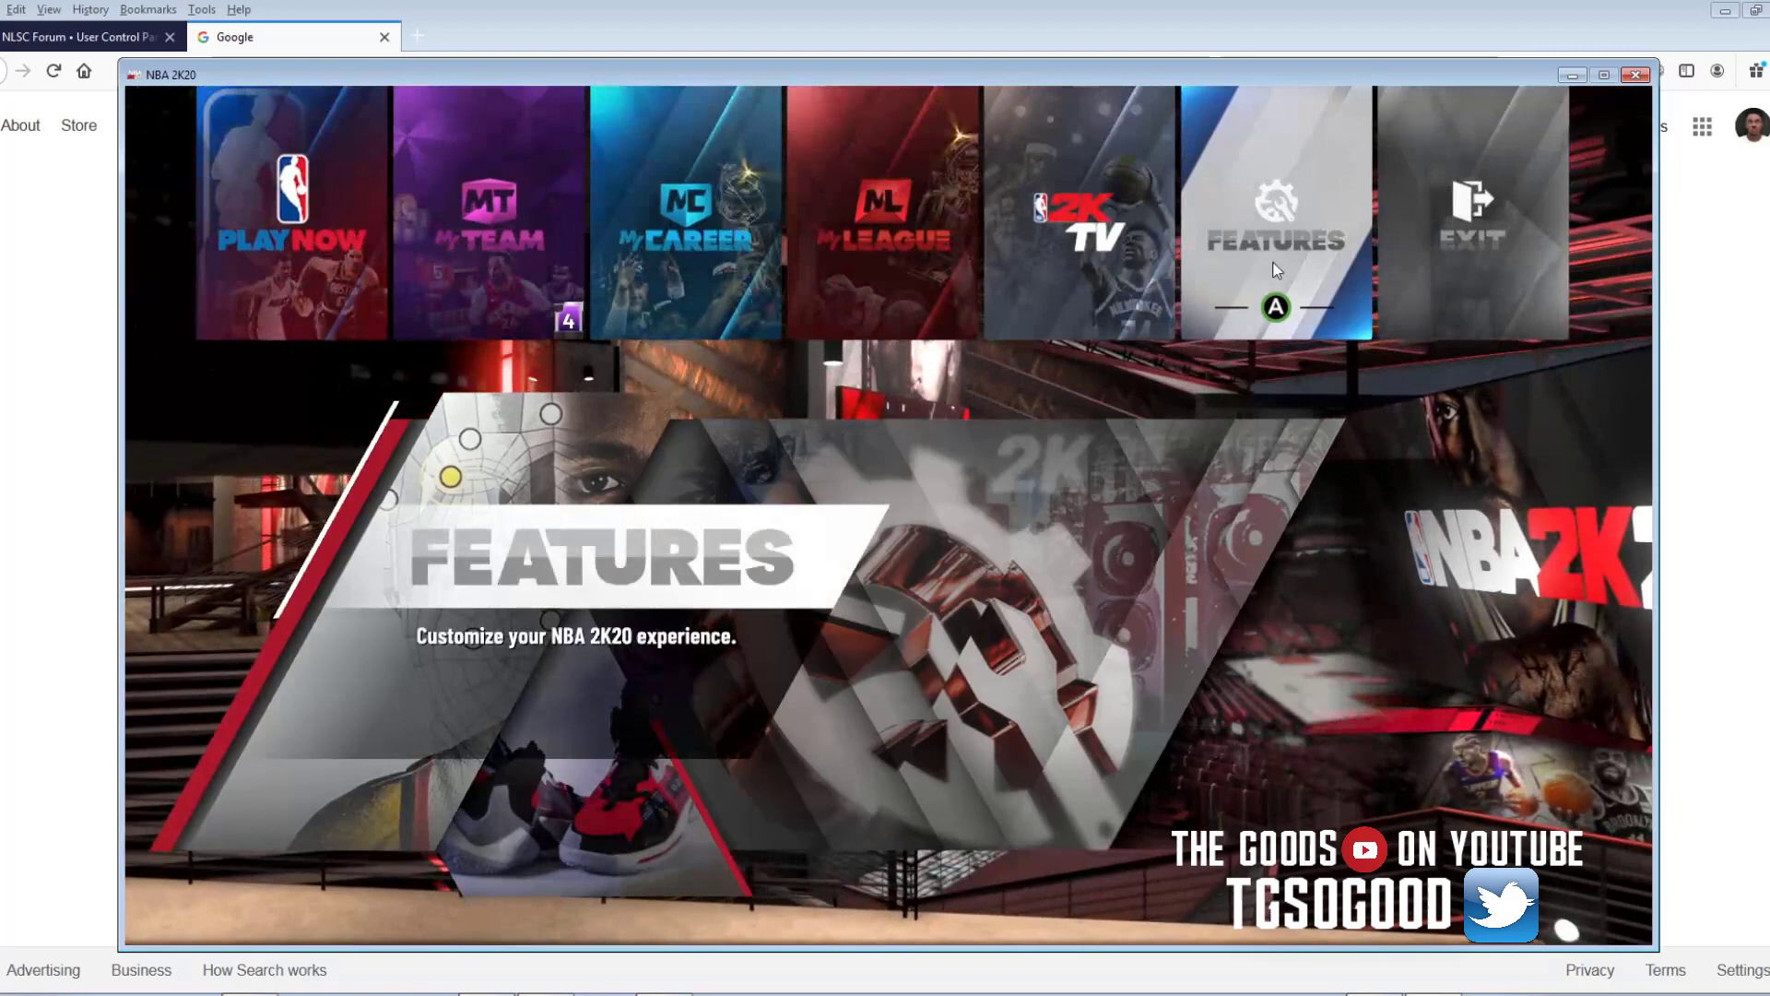
{"action": "left_click", "coordinate": [1269, 194]}
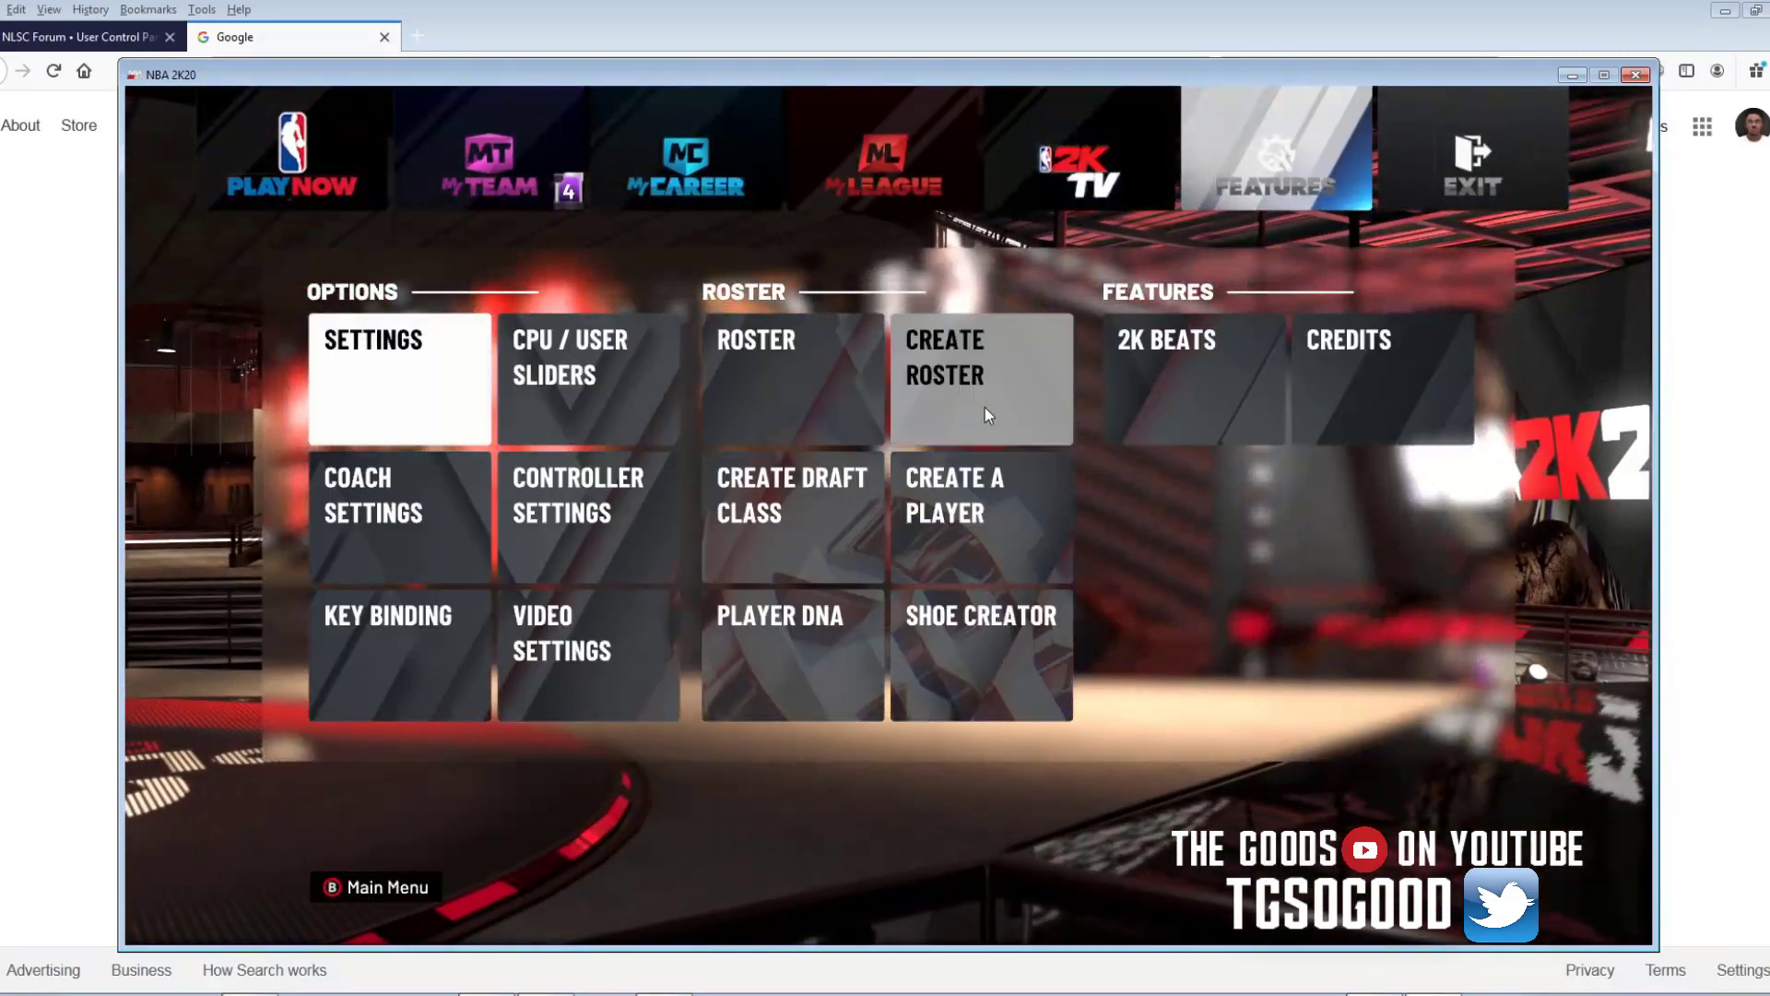
{"action": "left_click", "coordinate": [809, 391]}
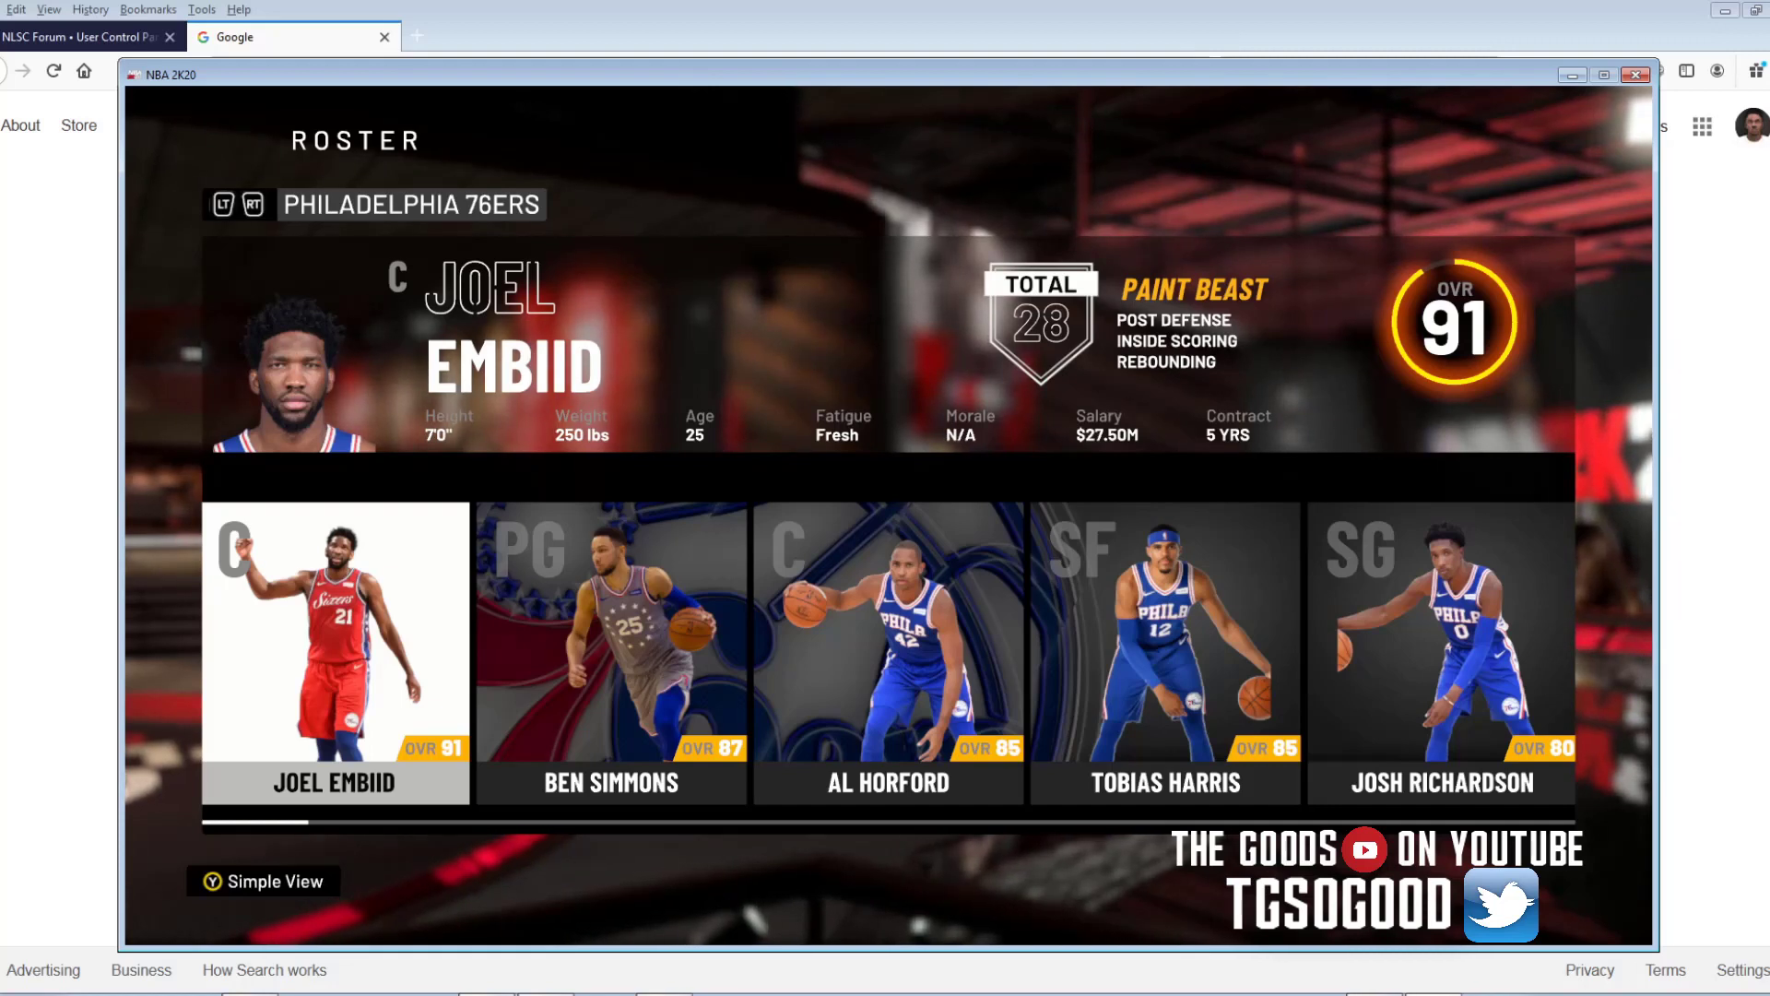
{"action": "left_click", "coordinate": [1571, 75]}
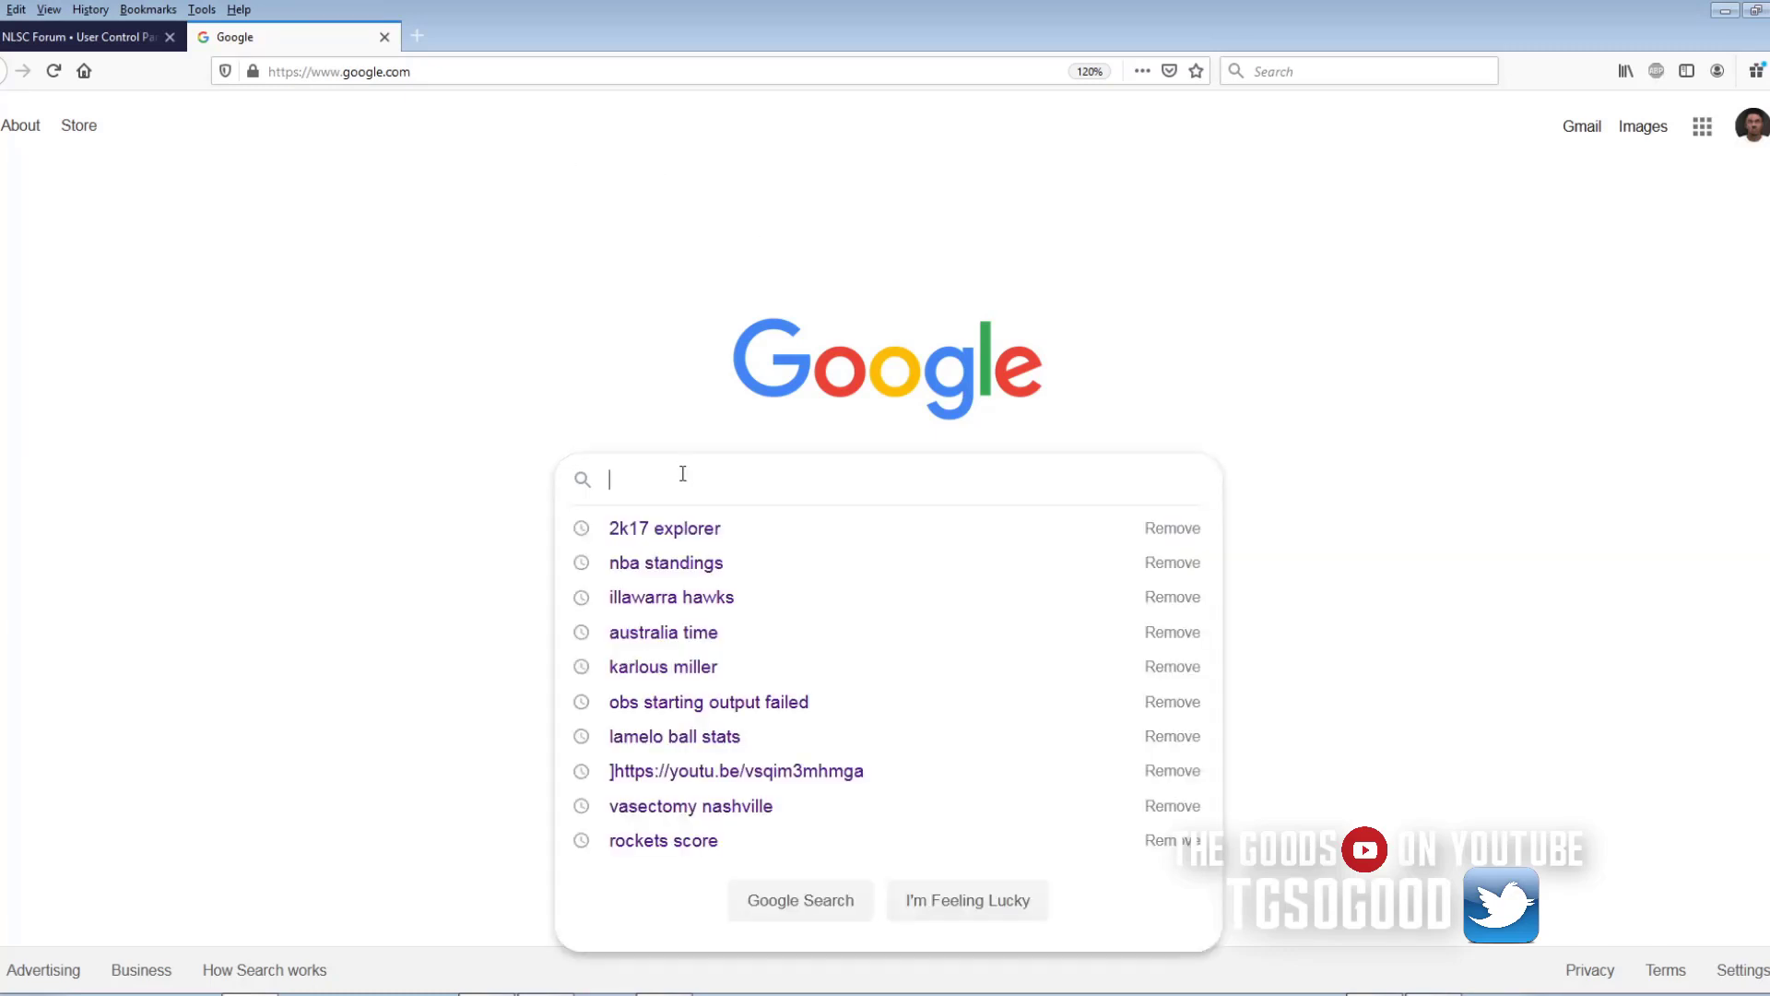
Search Google for "nba 2k17 explorer"
{"action": "type", "text": "nba"}
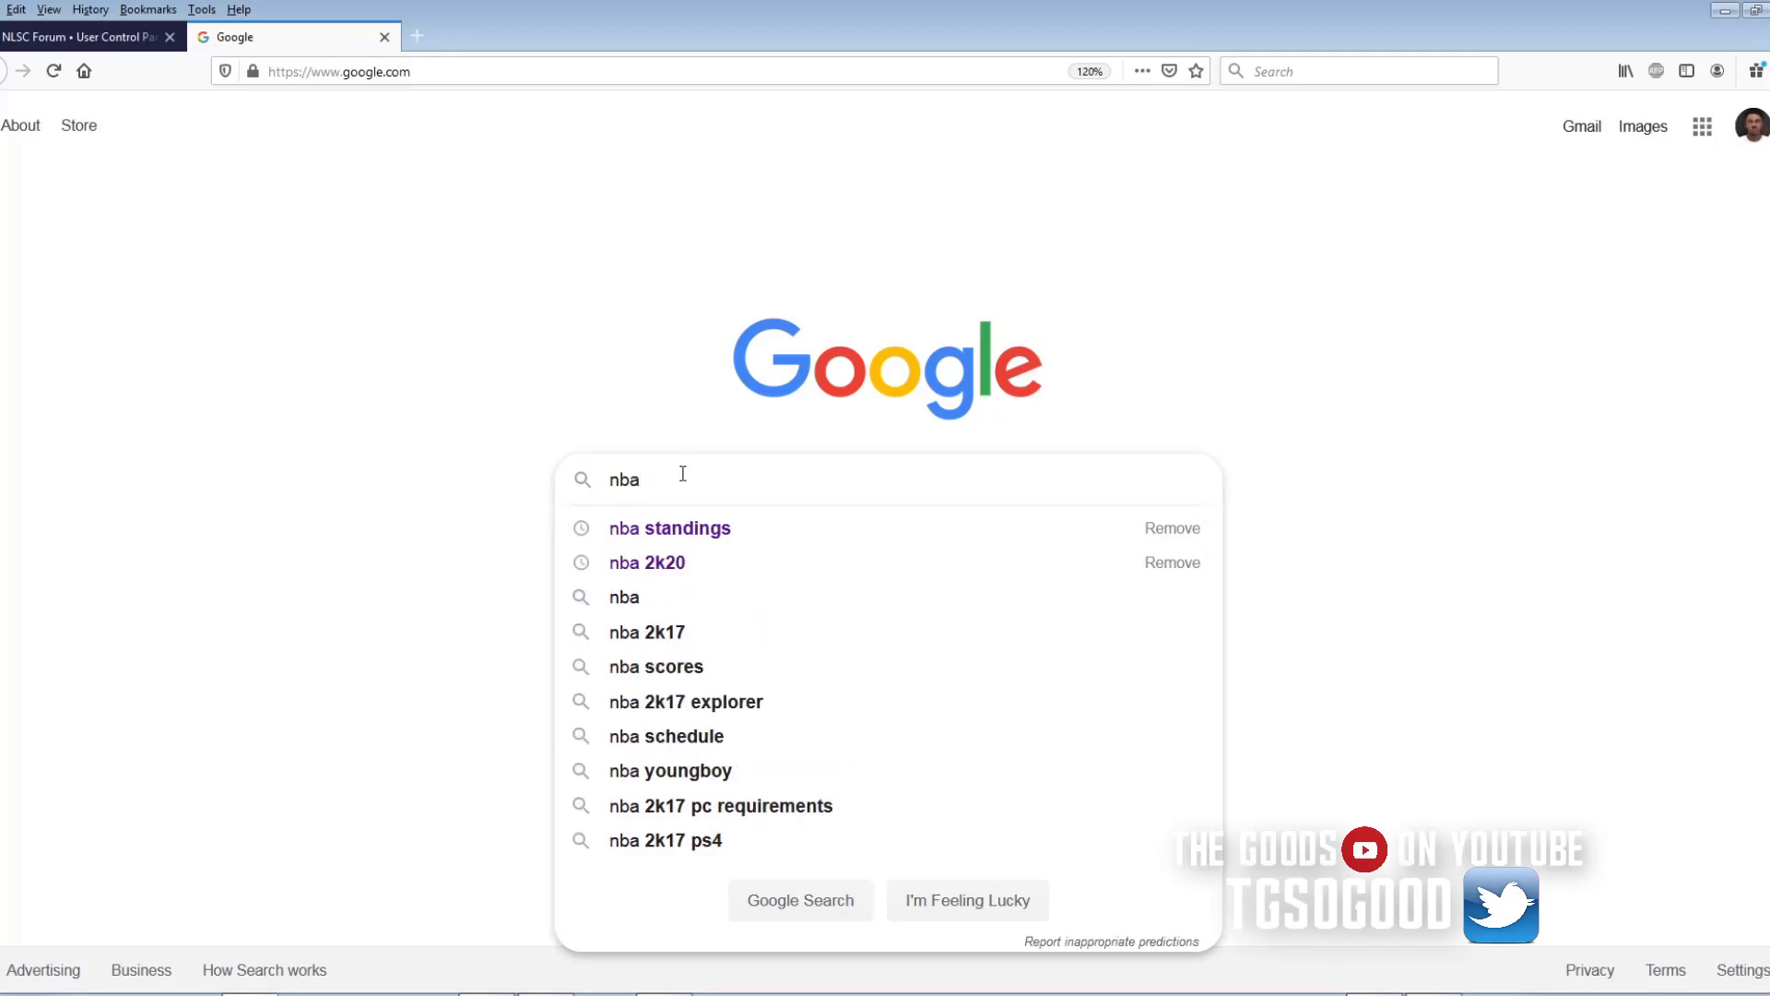
{"action": "type", "text": " 2k"}
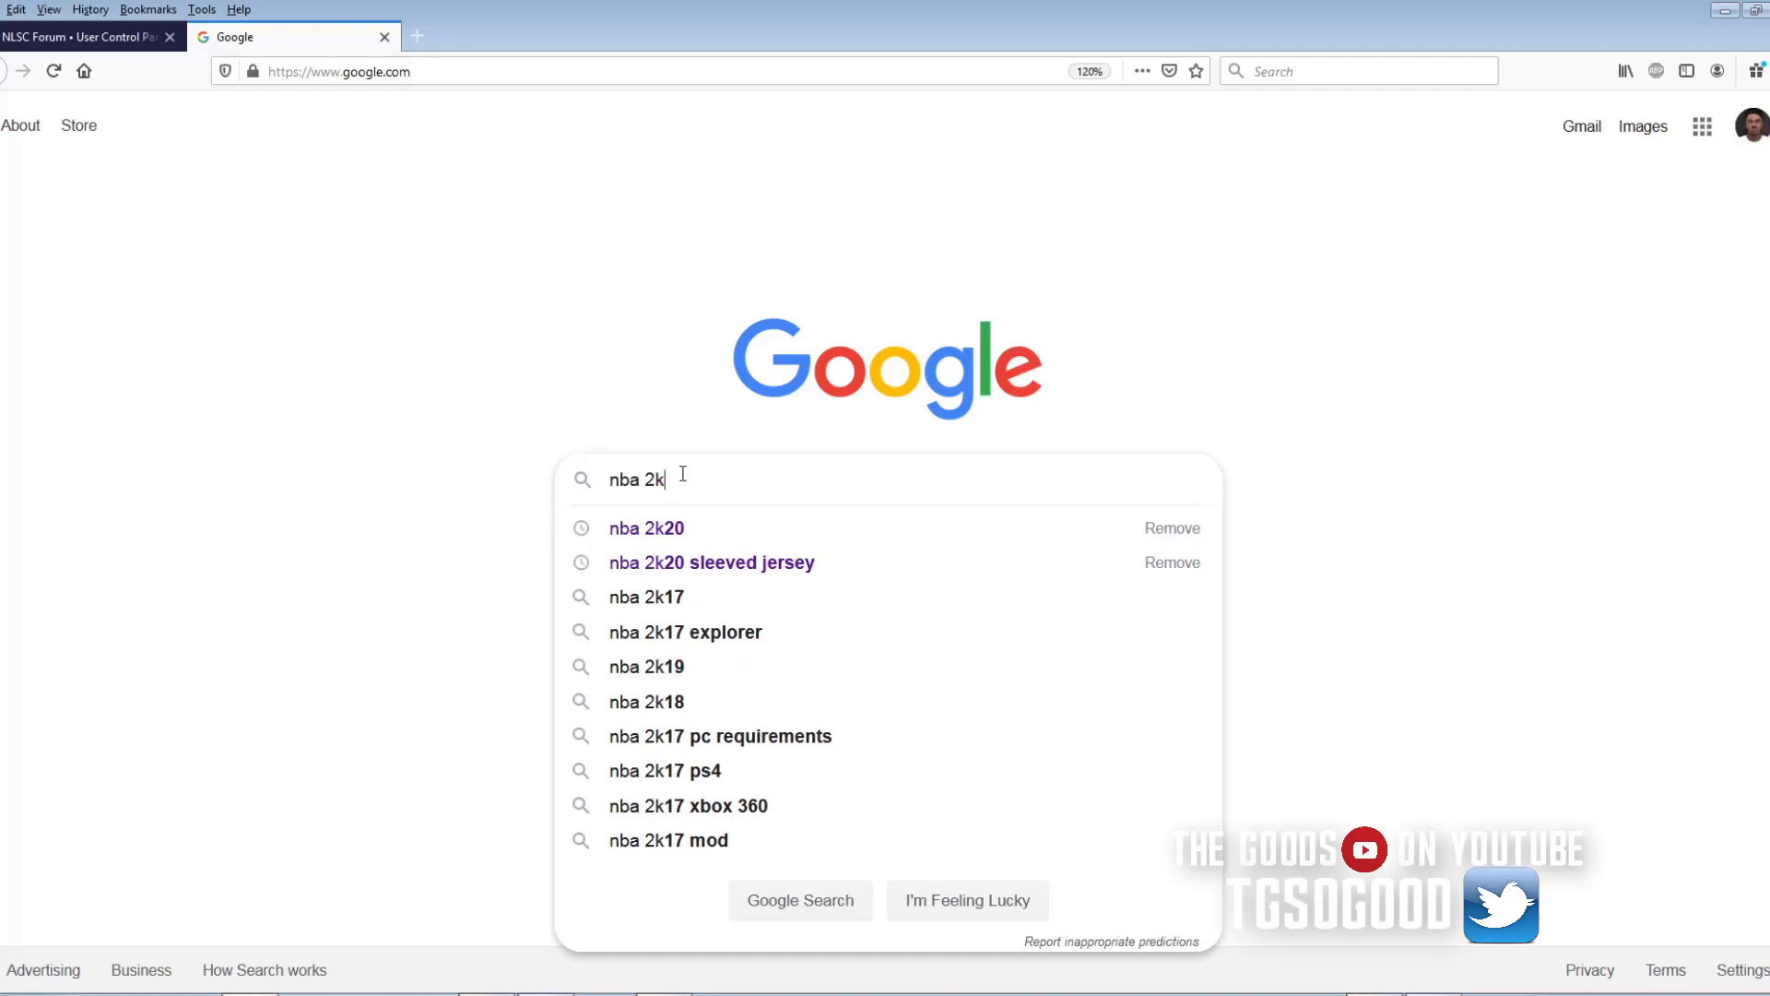
{"action": "type", "text": "17"}
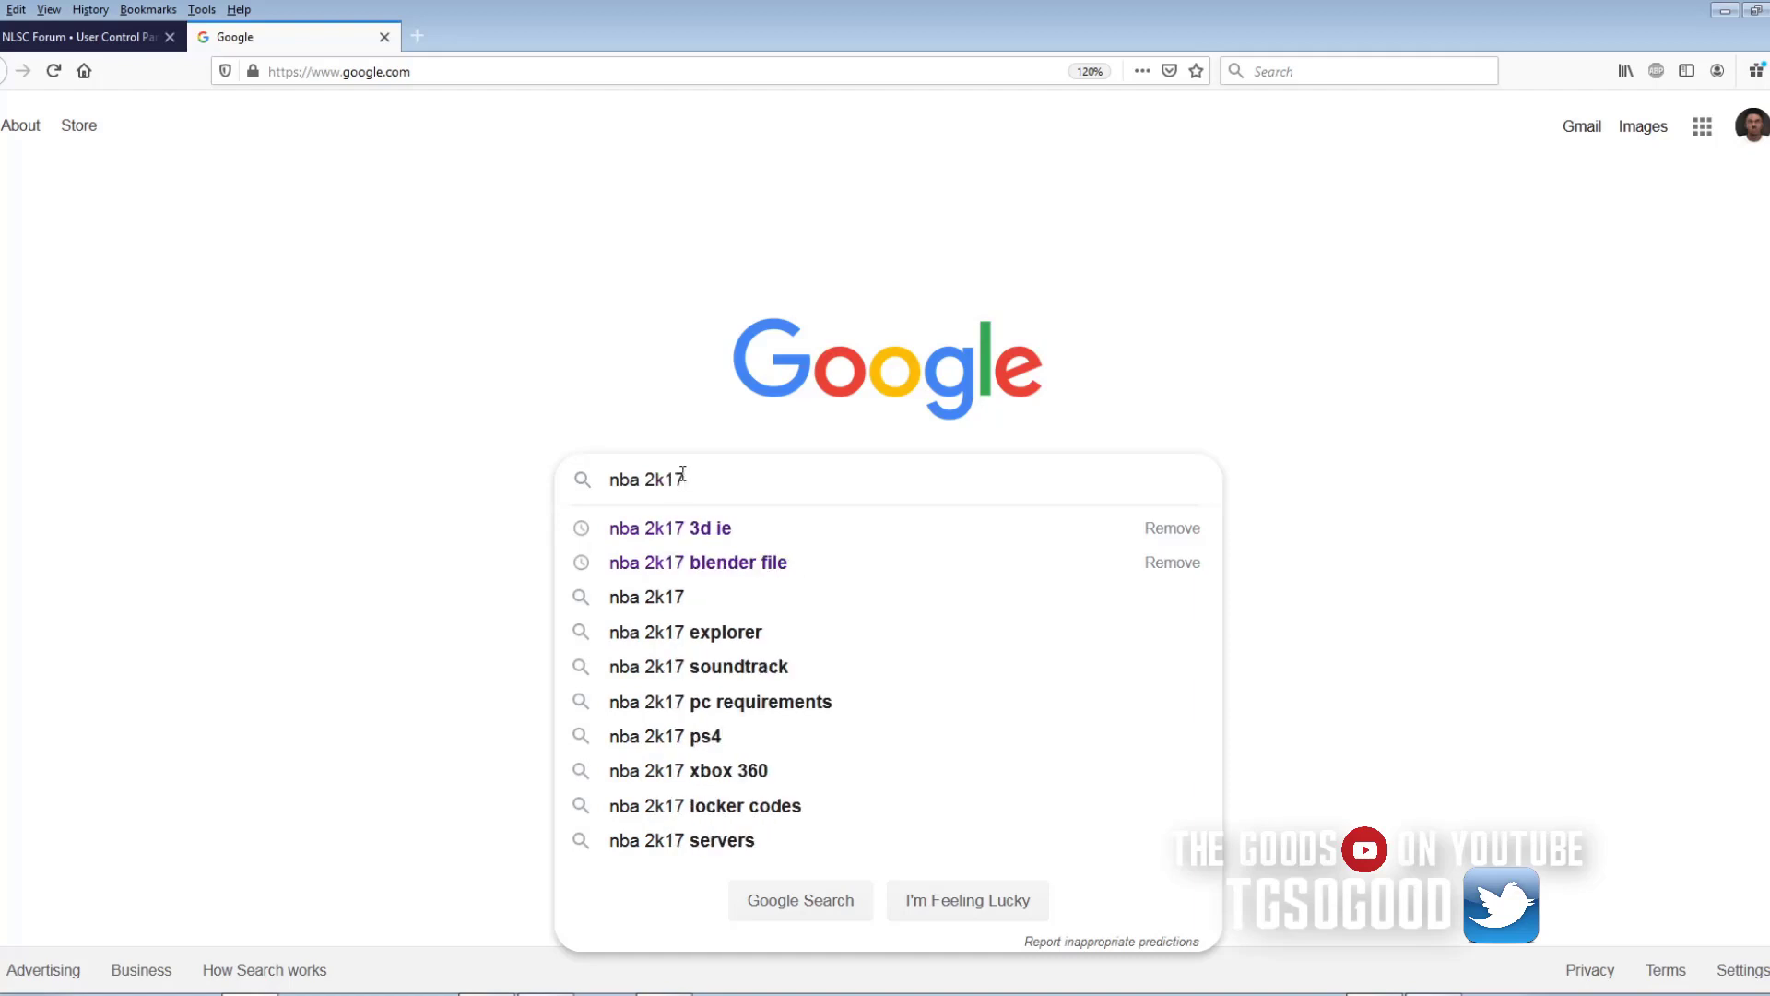
{"action": "key", "text": "Down"}
{"action": "key", "text": "Down"}
{"action": "key", "text": "Down"}
{"action": "key", "text": "Down"}
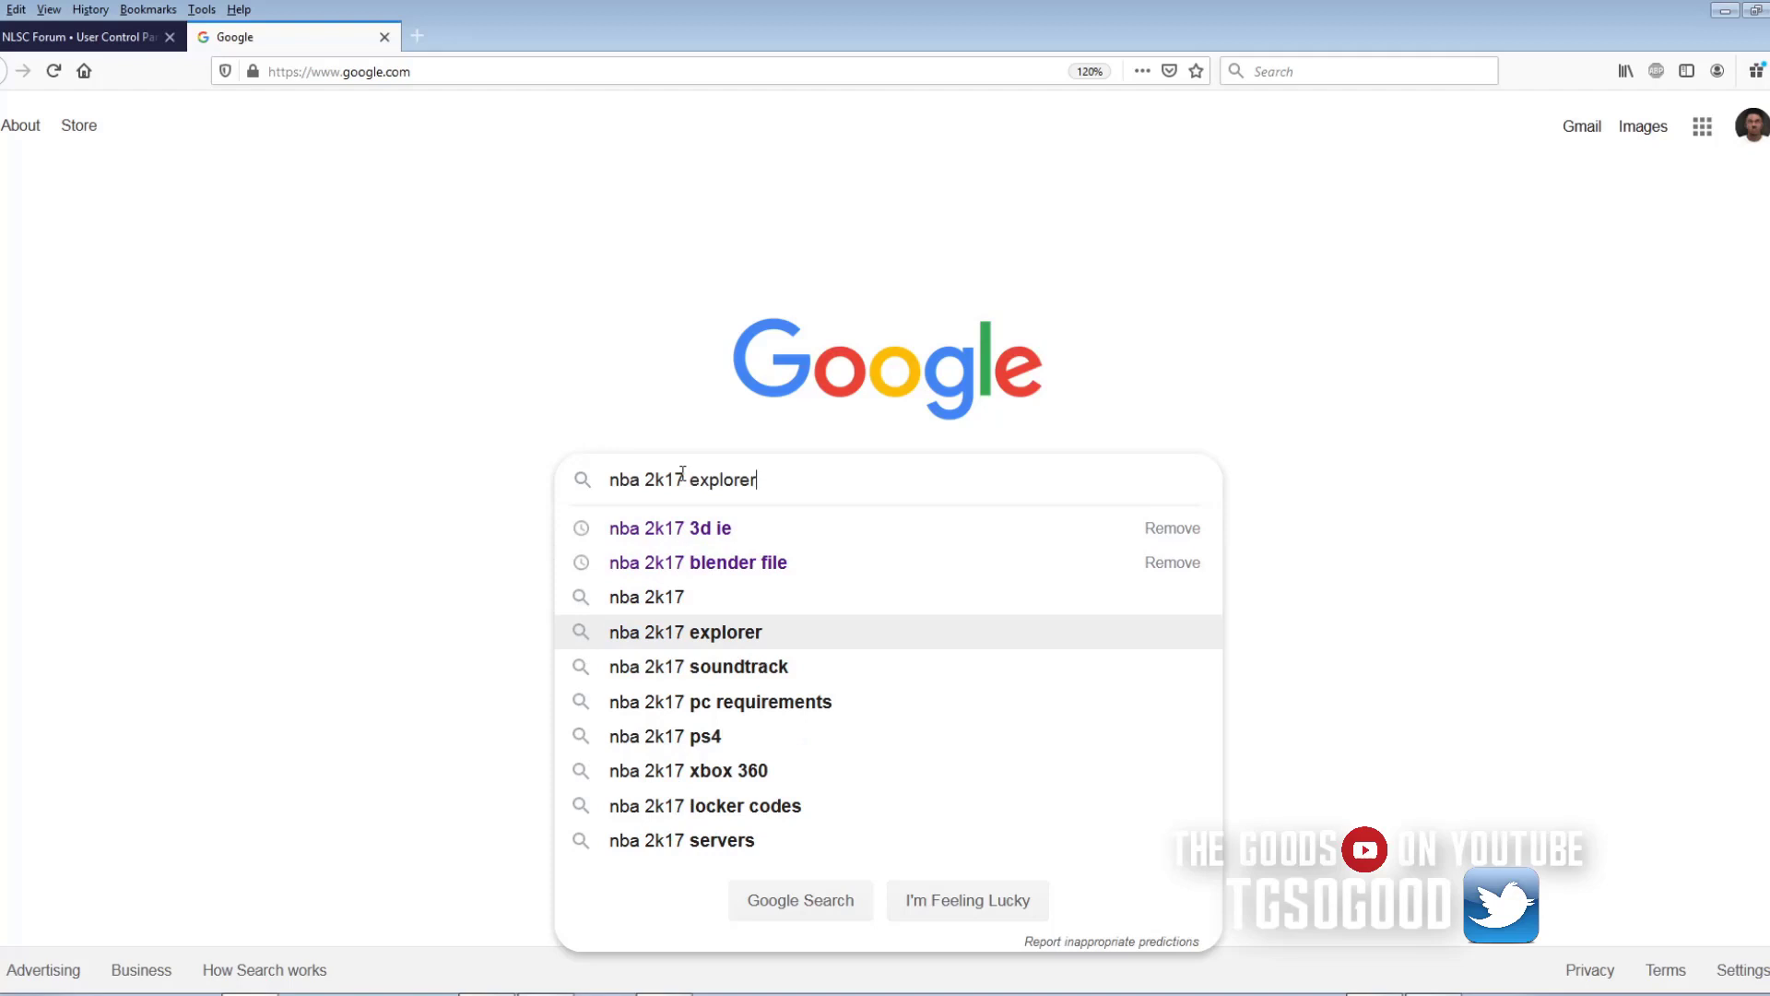
{"action": "key", "text": "Return"}
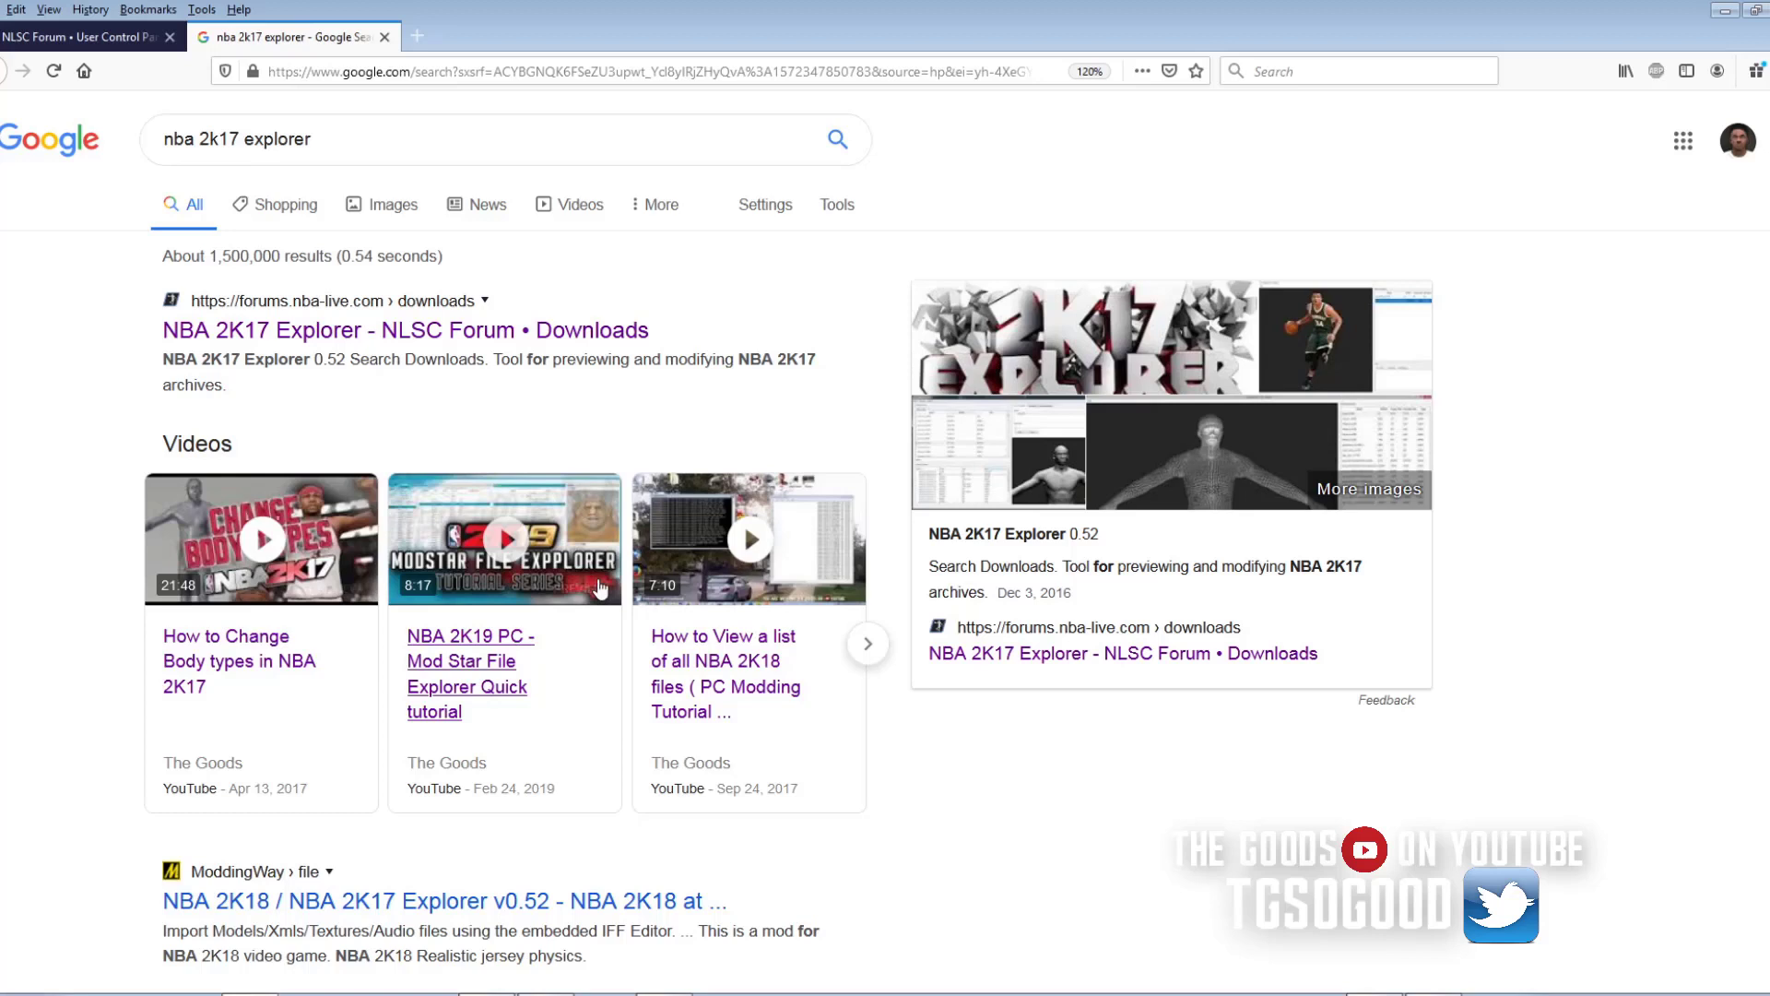
Examine the video results for nba 2k17 explorer, including the full list of video tutorials
{"action": "left_click", "coordinate": [867, 645]}
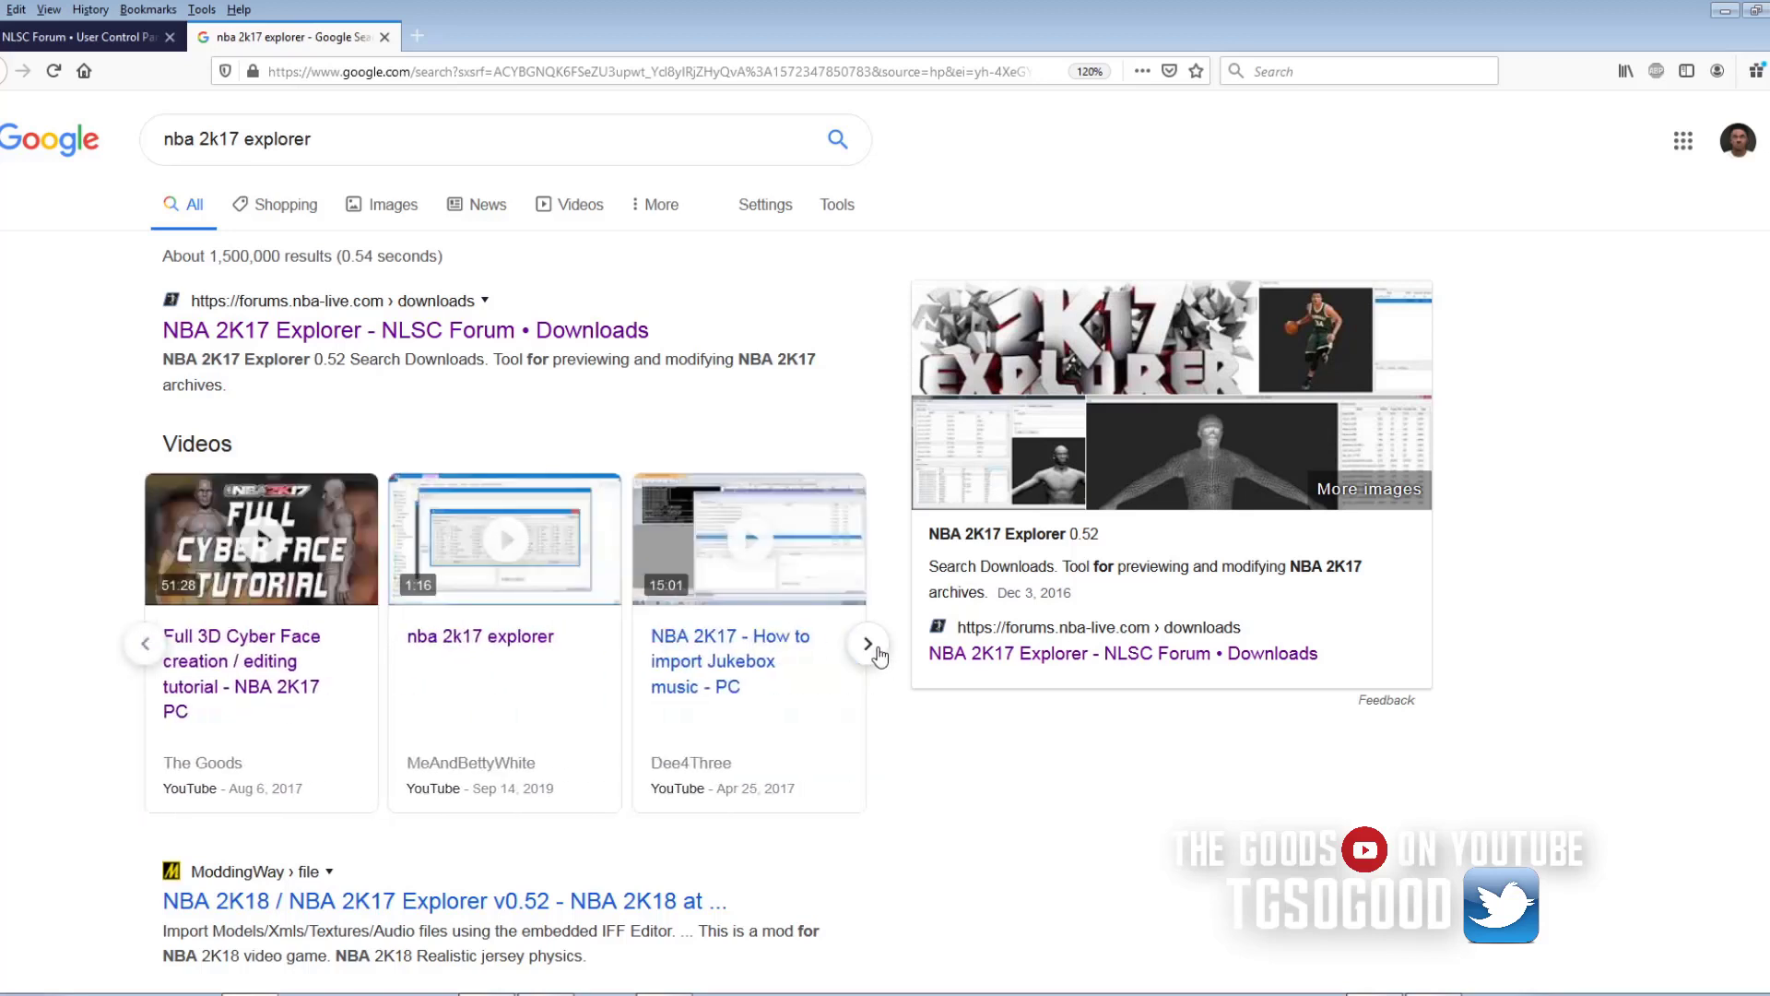
{"action": "left_click", "coordinate": [867, 645]}
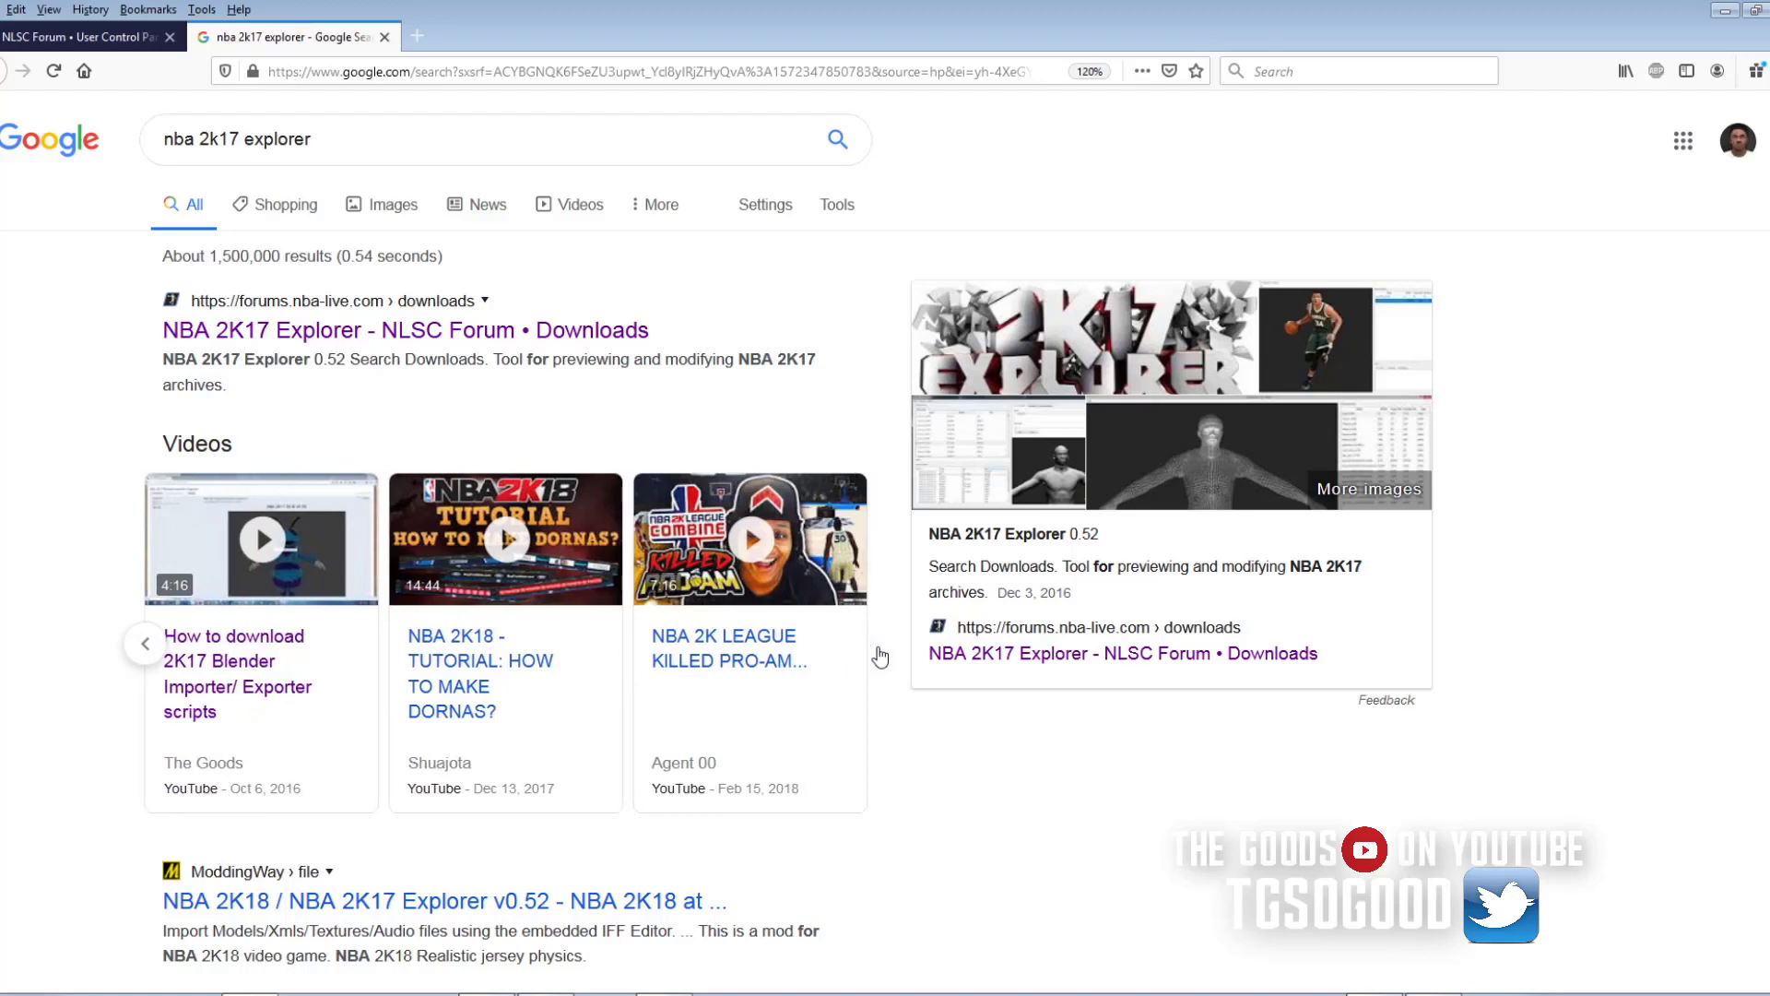
{"action": "left_click", "coordinate": [146, 645]}
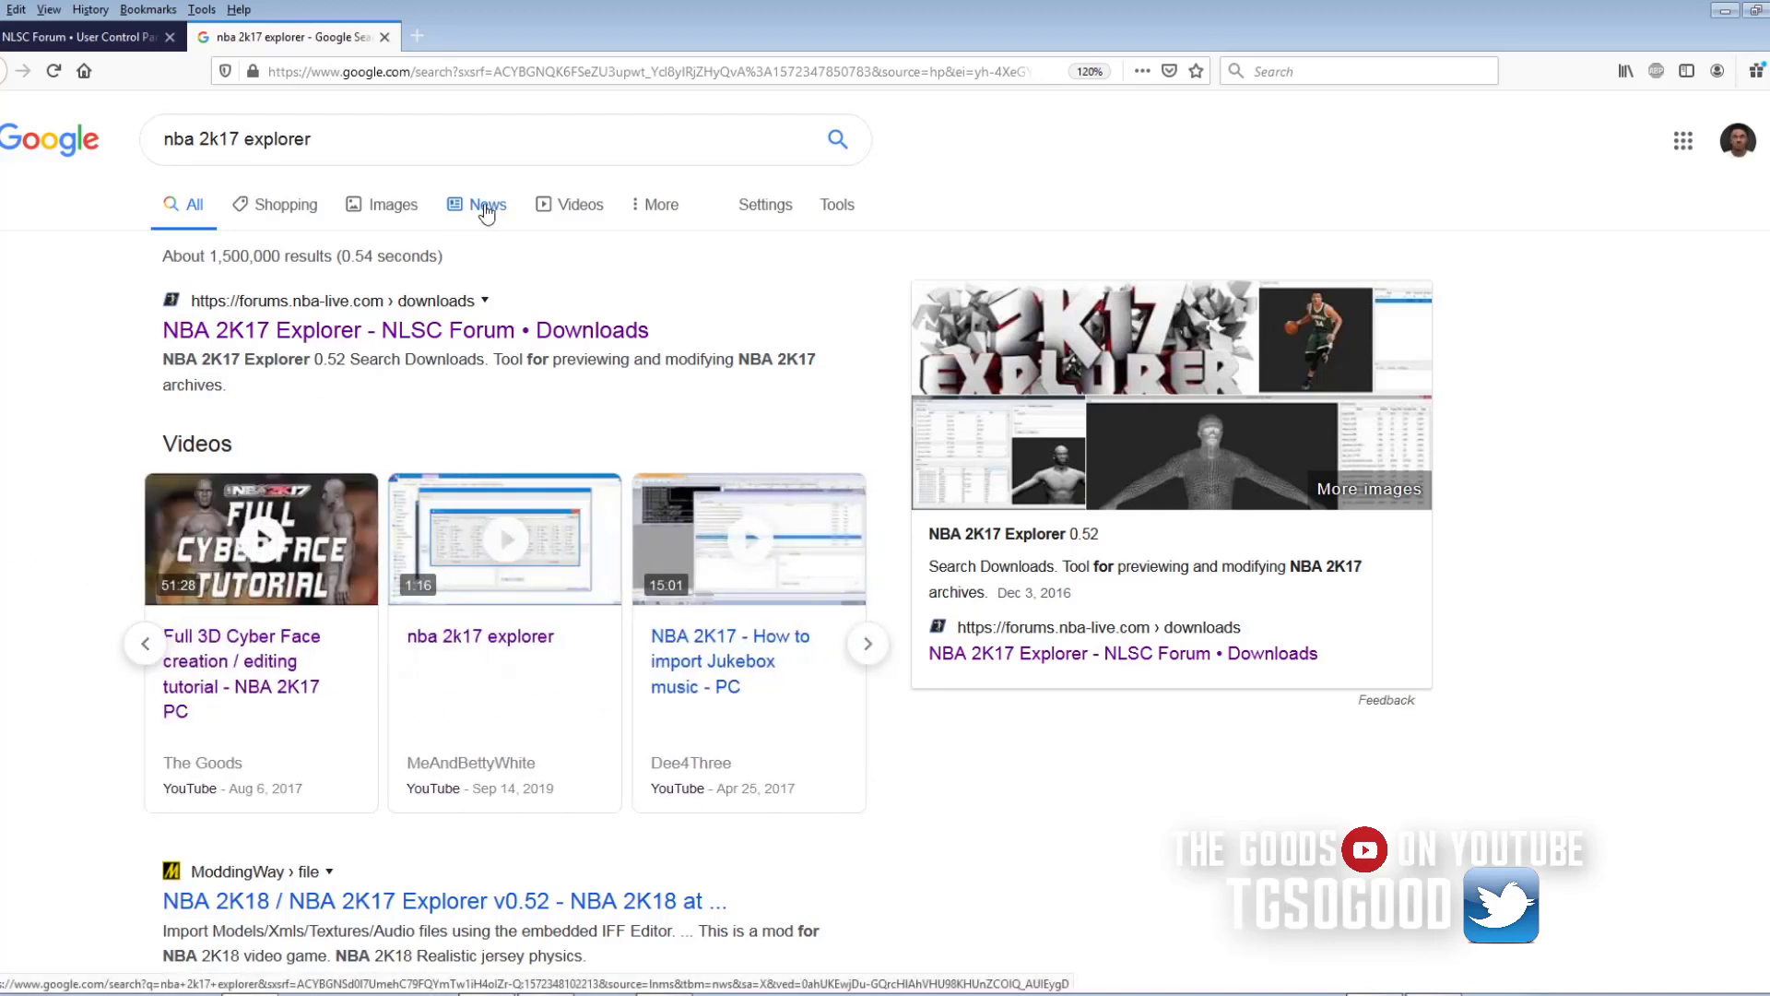
{"action": "left_click", "coordinate": [590, 210]}
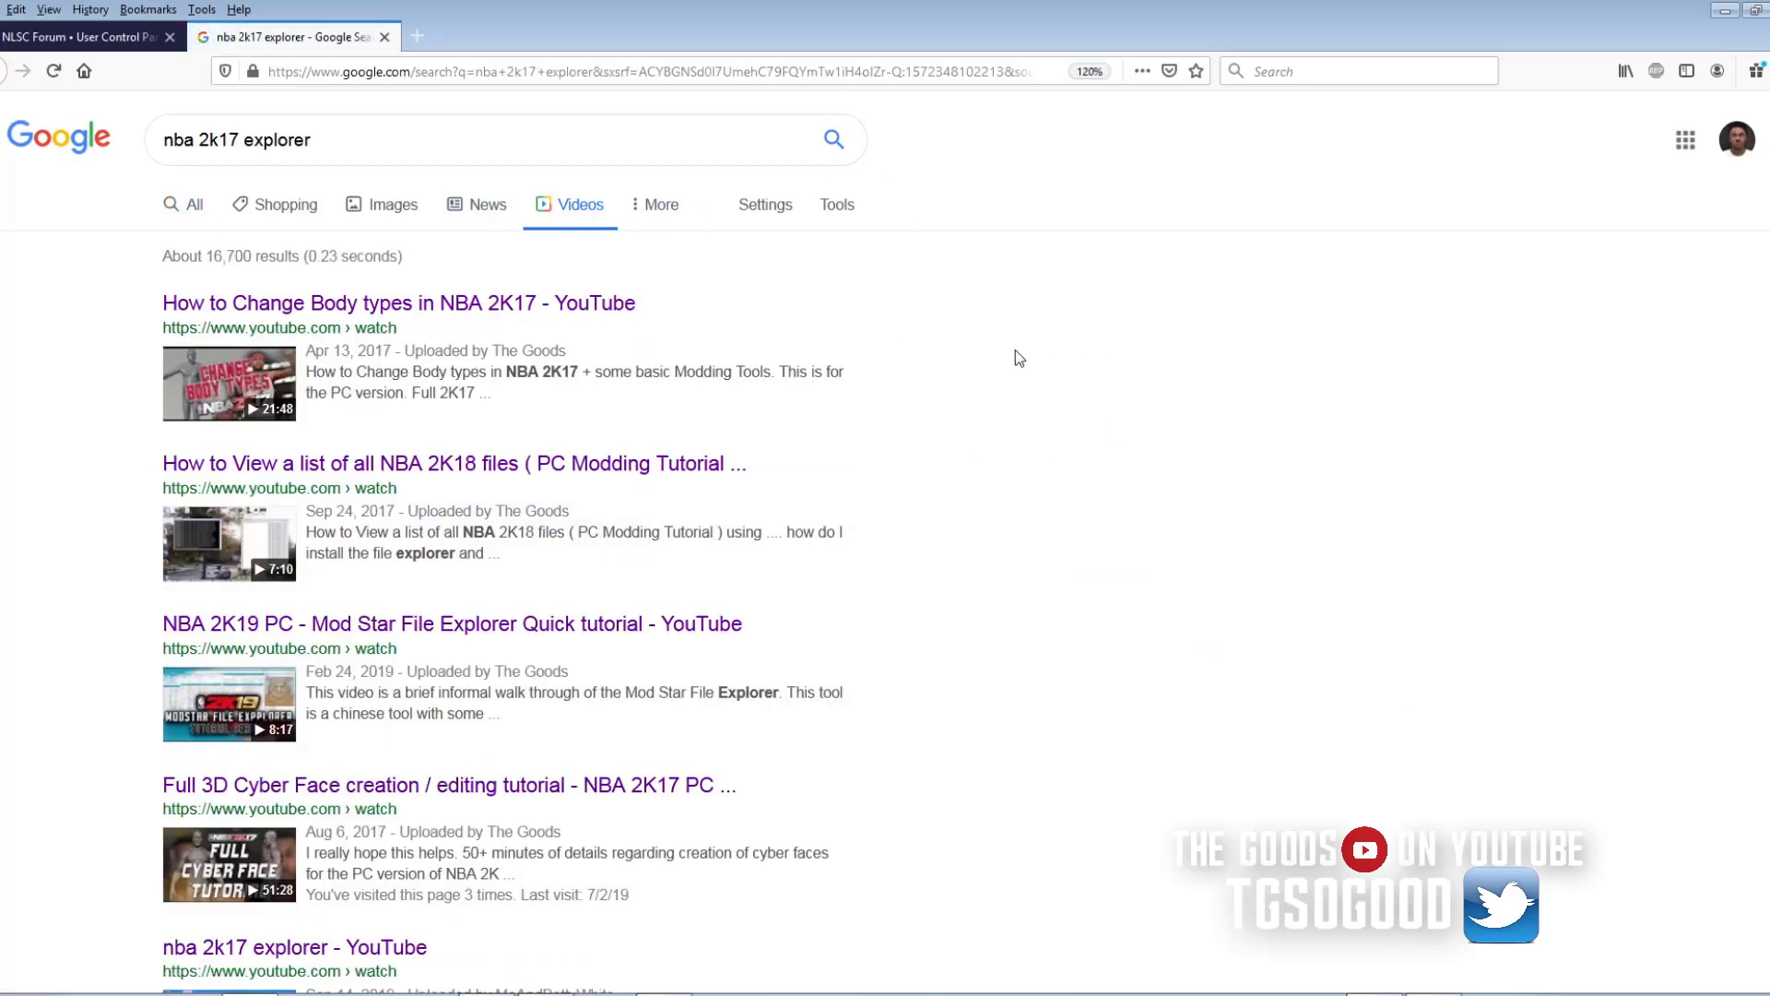
{"action": "scroll", "coordinate": [1032, 383], "scroll_direction": "down", "scroll_amount": 3}
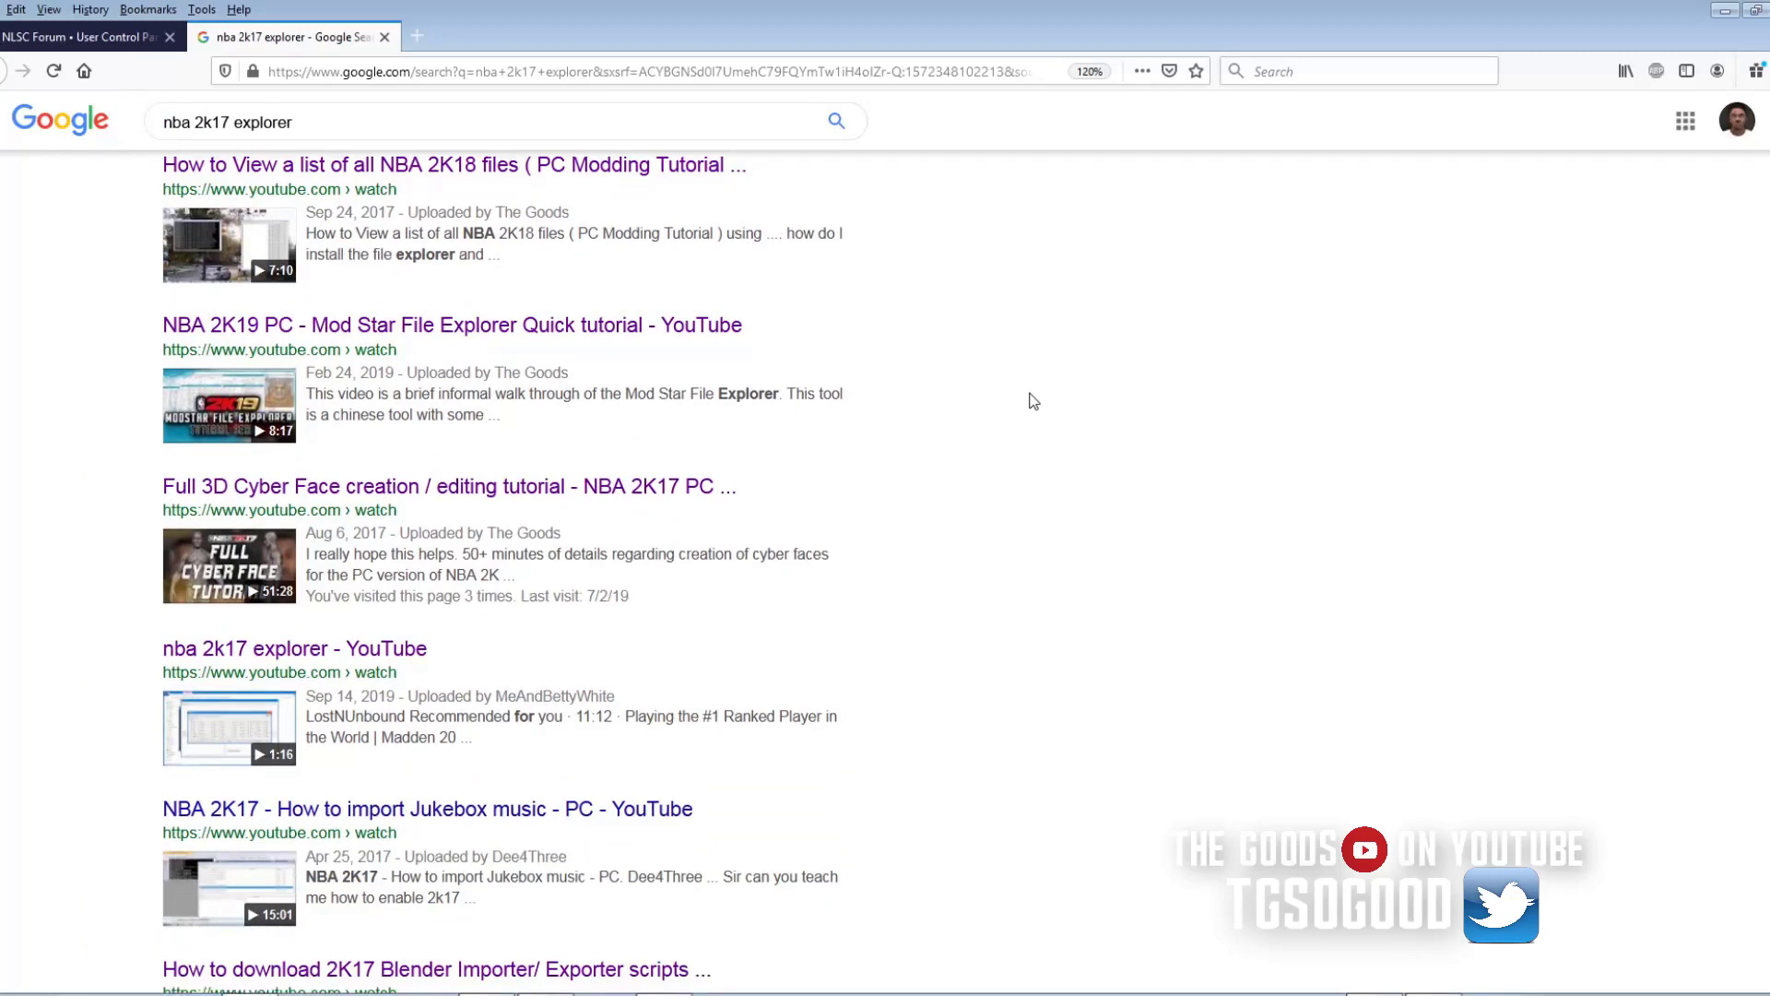
{"action": "scroll", "coordinate": [1016, 415], "scroll_direction": "down", "scroll_amount": 2}
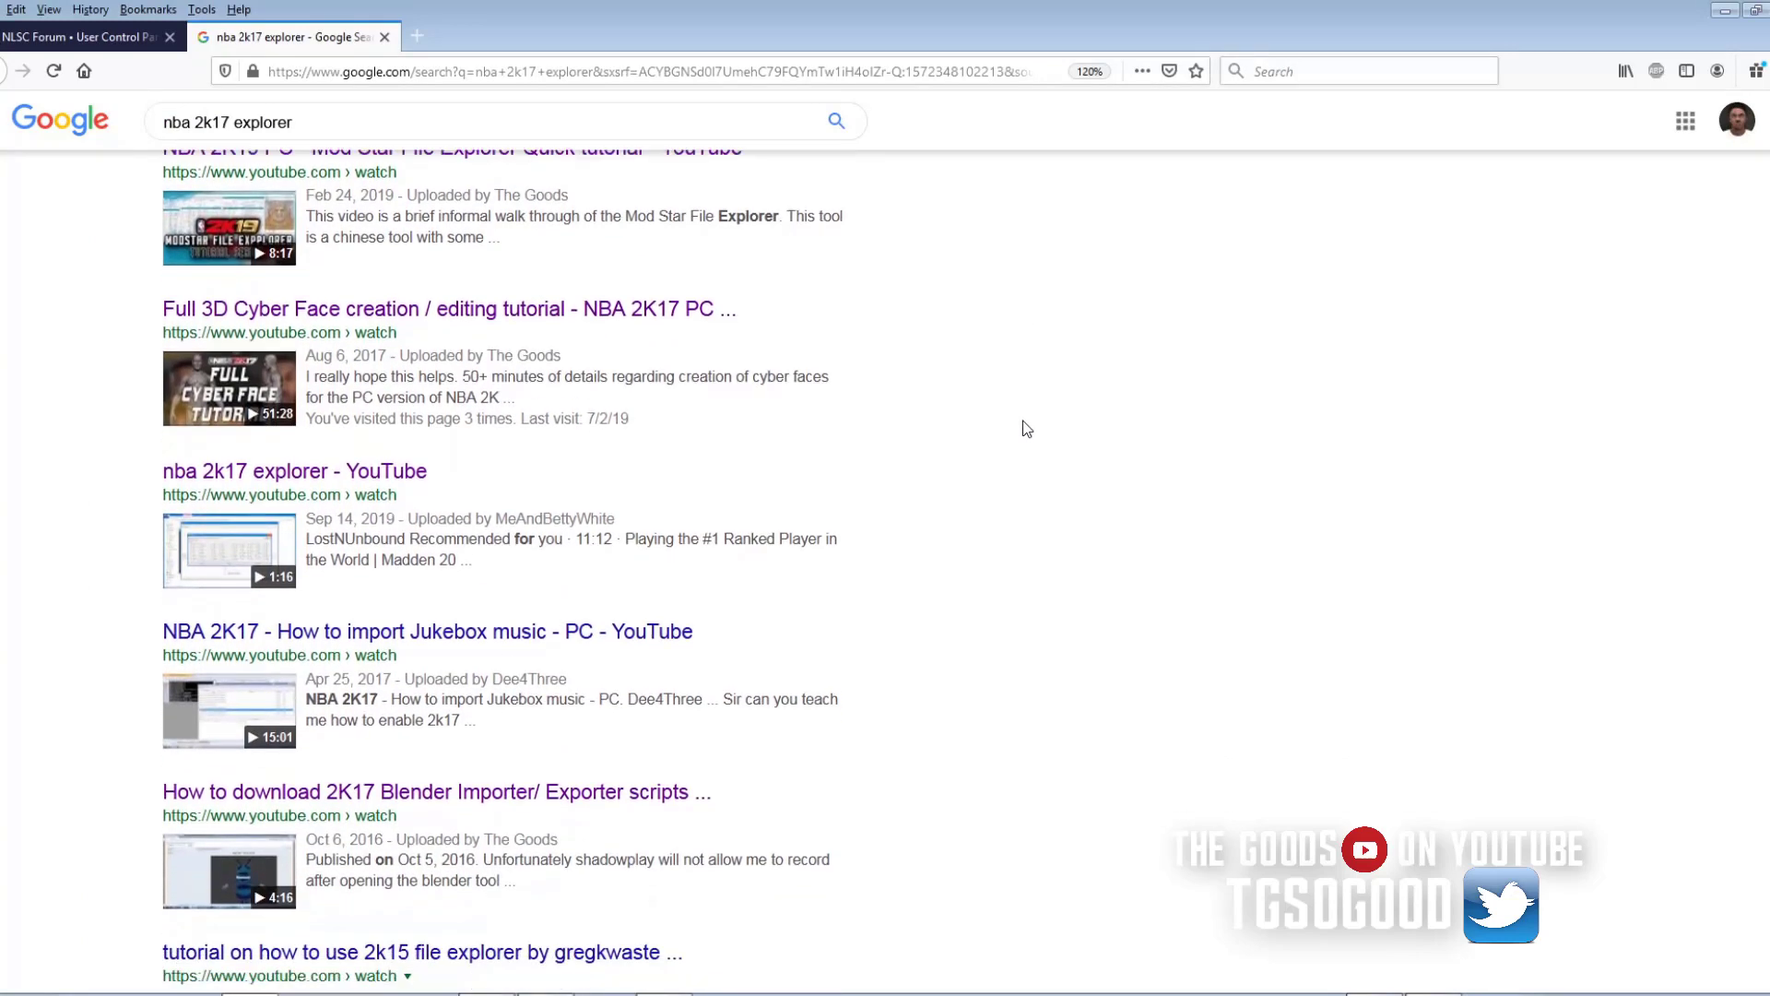
{"action": "scroll", "coordinate": [1026, 428], "scroll_direction": "down", "scroll_amount": 5}
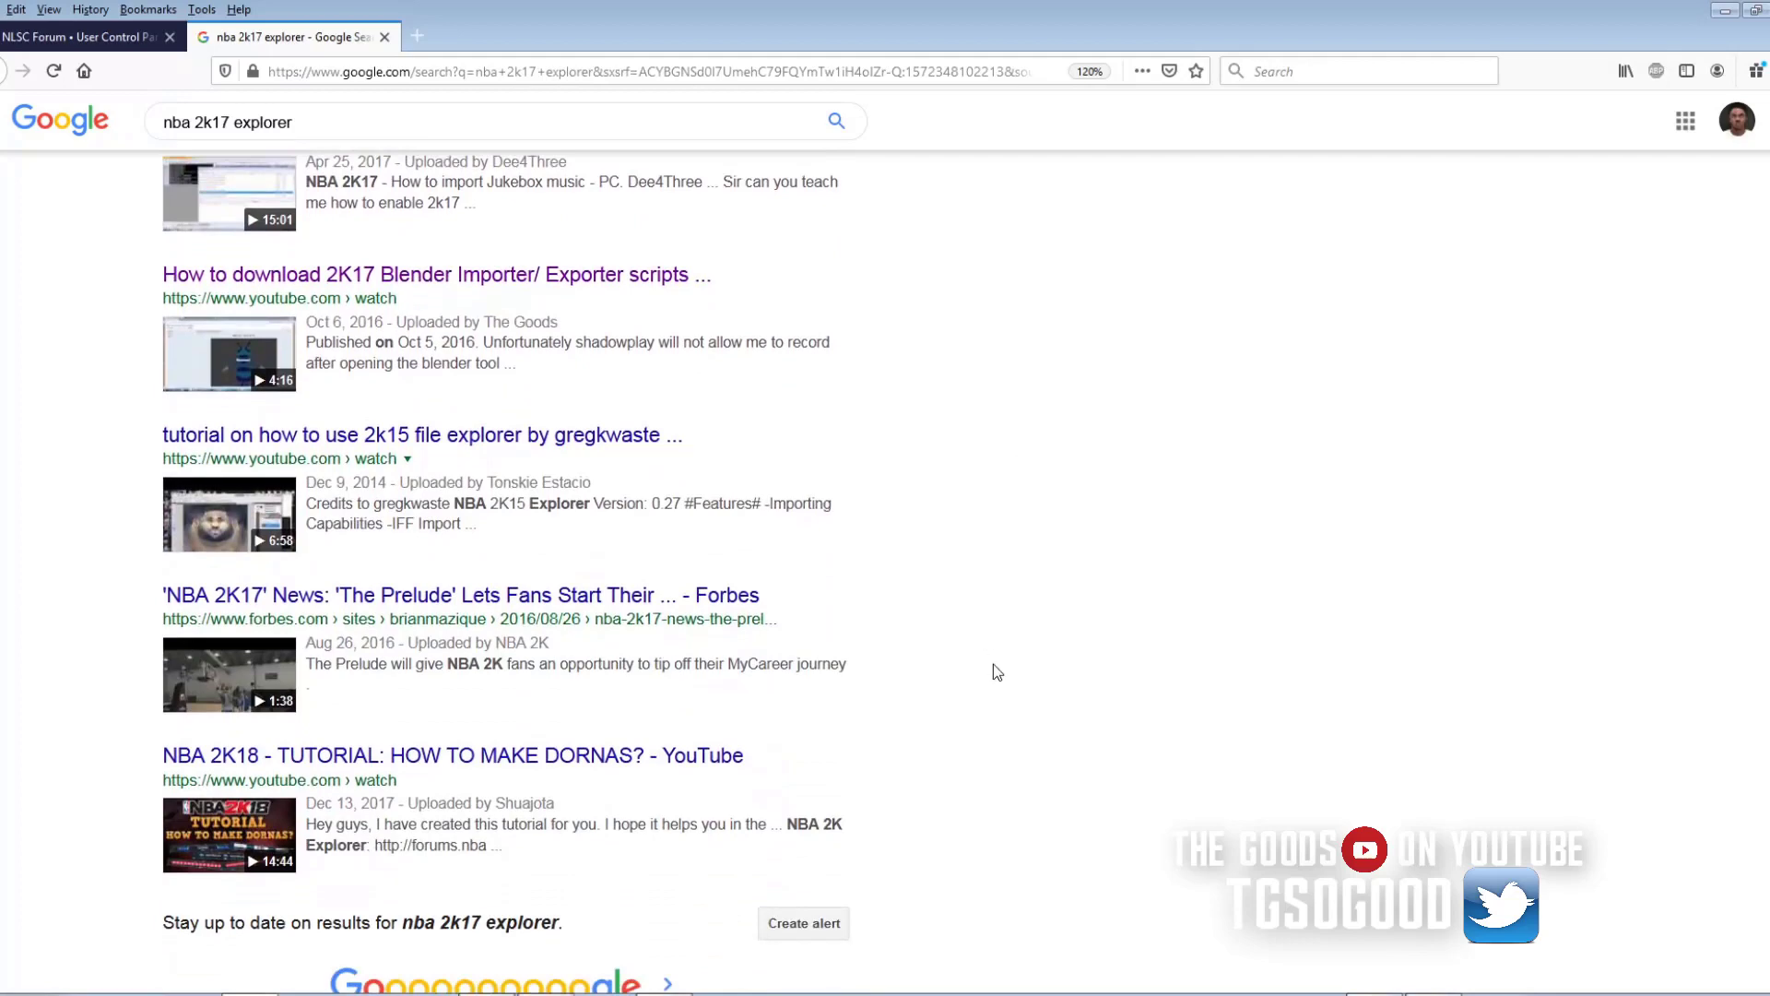
{"action": "scroll", "coordinate": [987, 645], "scroll_direction": "up", "scroll_amount": 10}
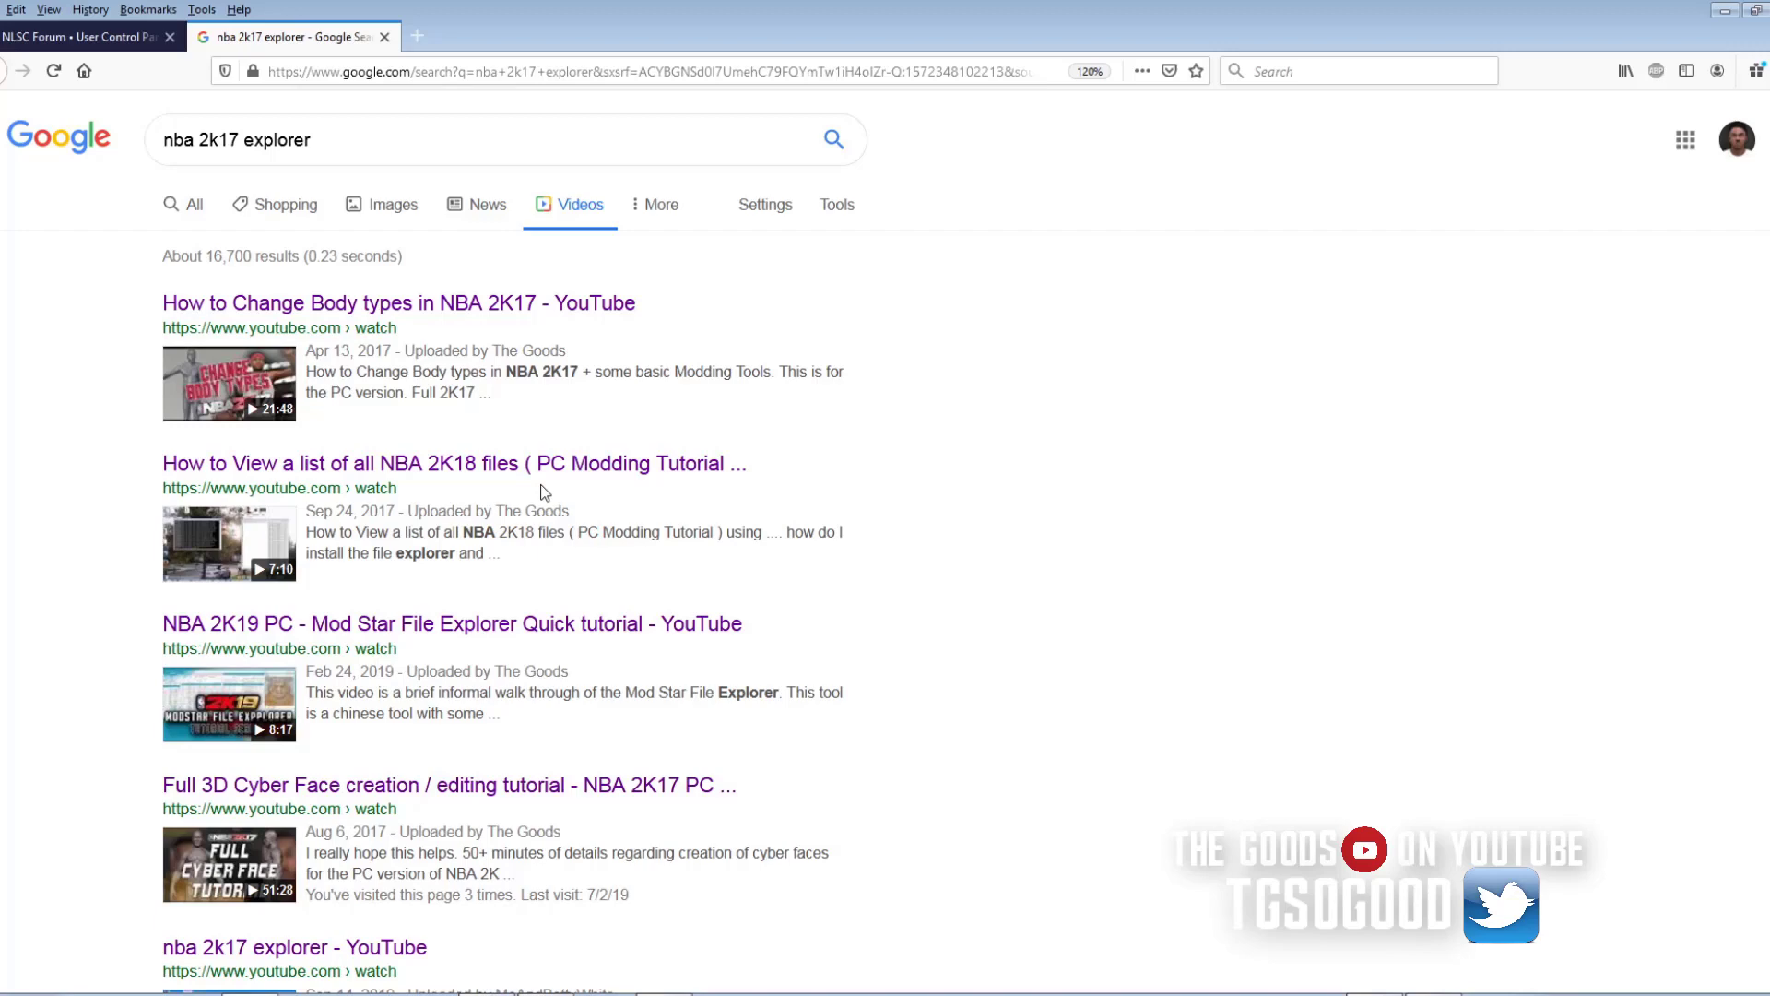
Open the NLSC Forum download page for NBA 2K17 Explorer 0.52 from all results, request the file and dismiss the save prompt
{"action": "left_click", "coordinate": [196, 211]}
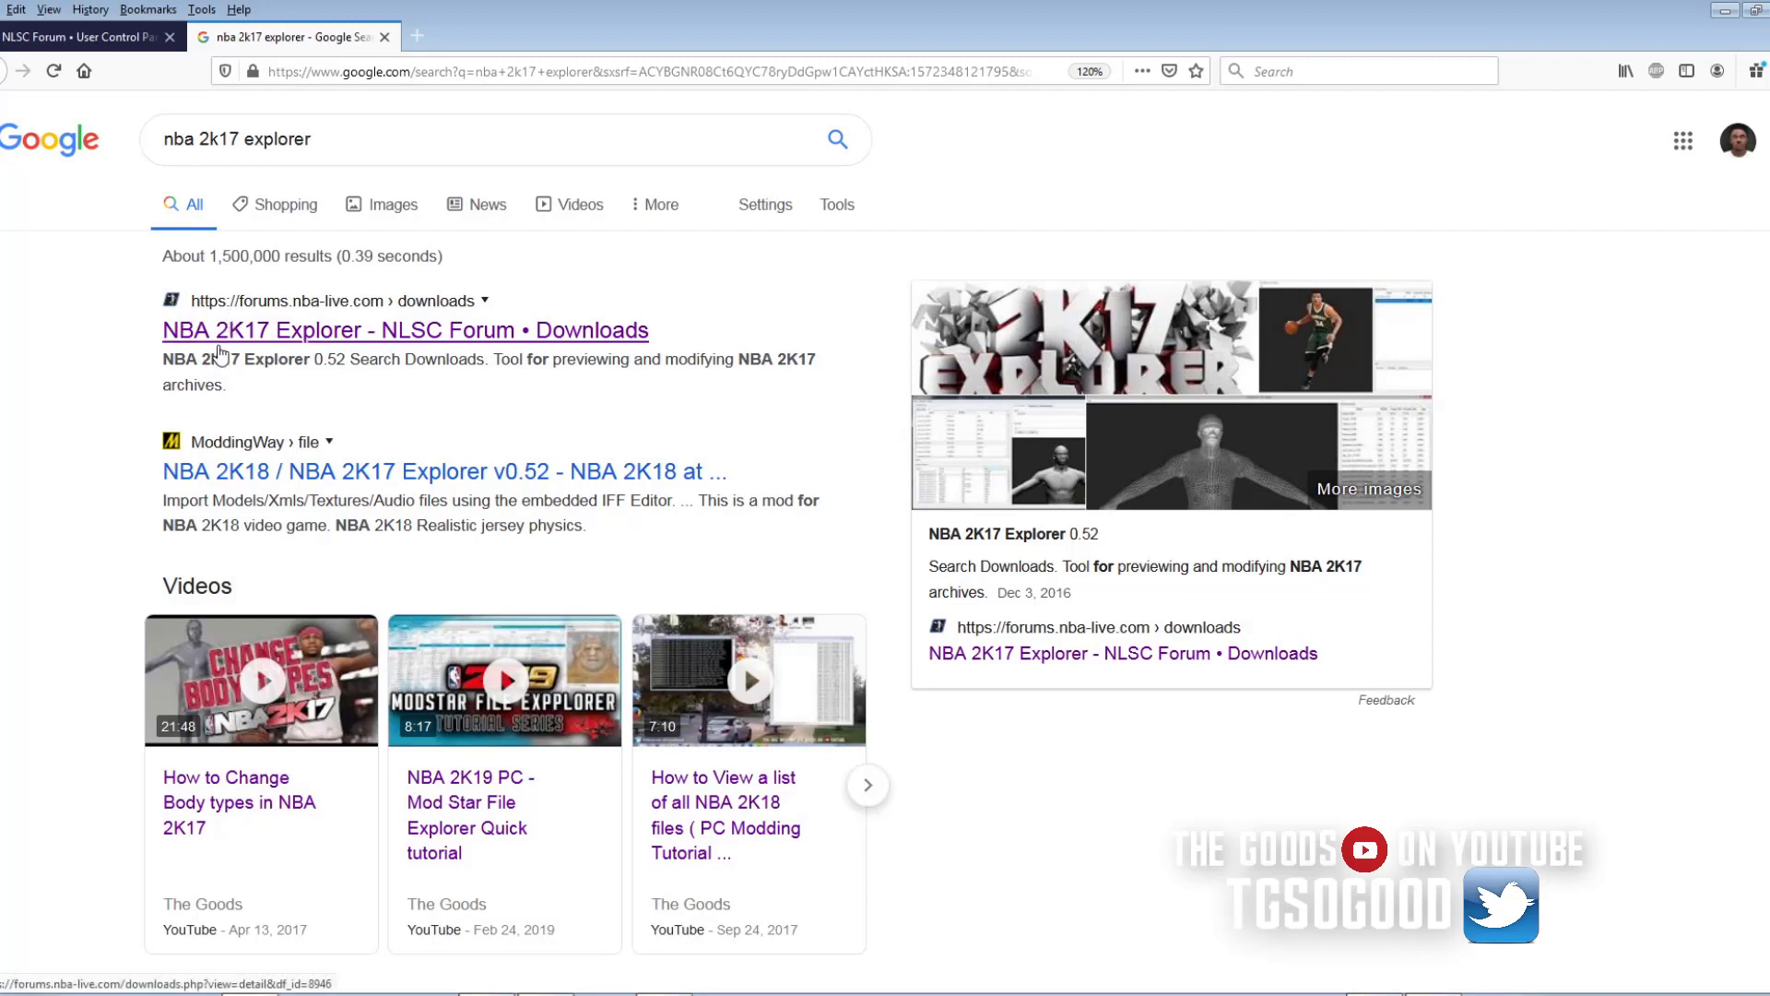
{"action": "left_click", "coordinate": [571, 334]}
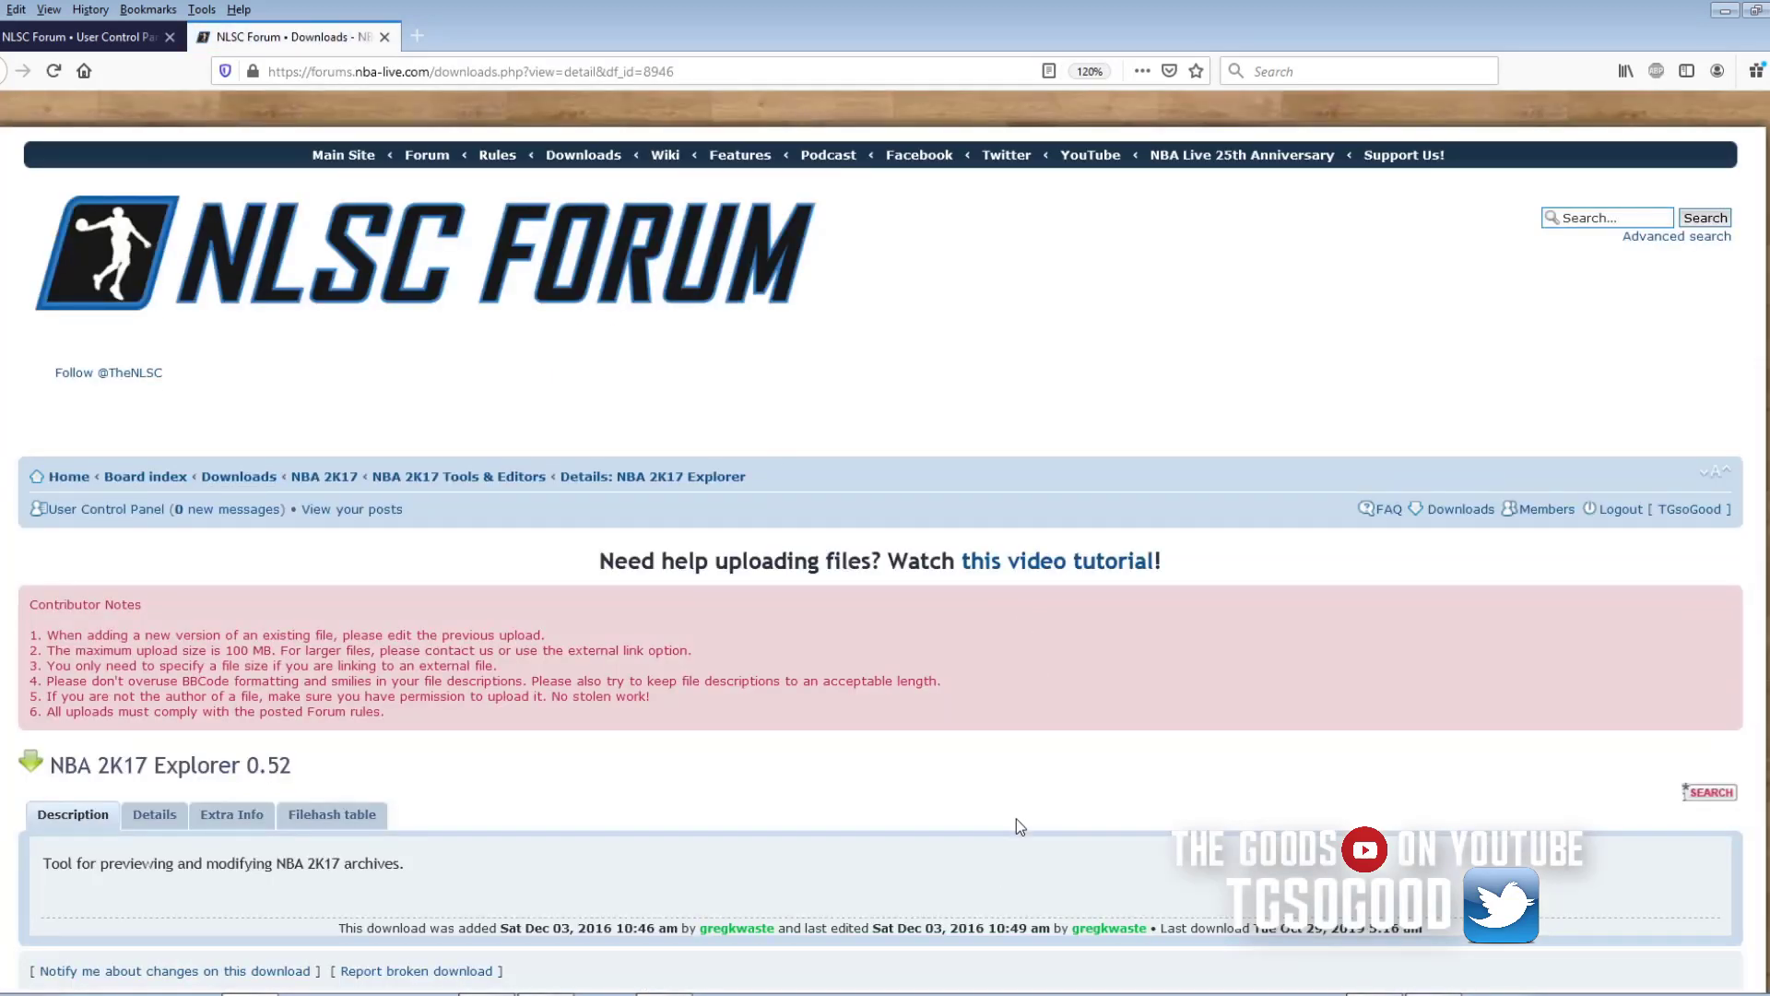
{"action": "scroll", "coordinate": [1020, 825], "scroll_direction": "down", "scroll_amount": 5}
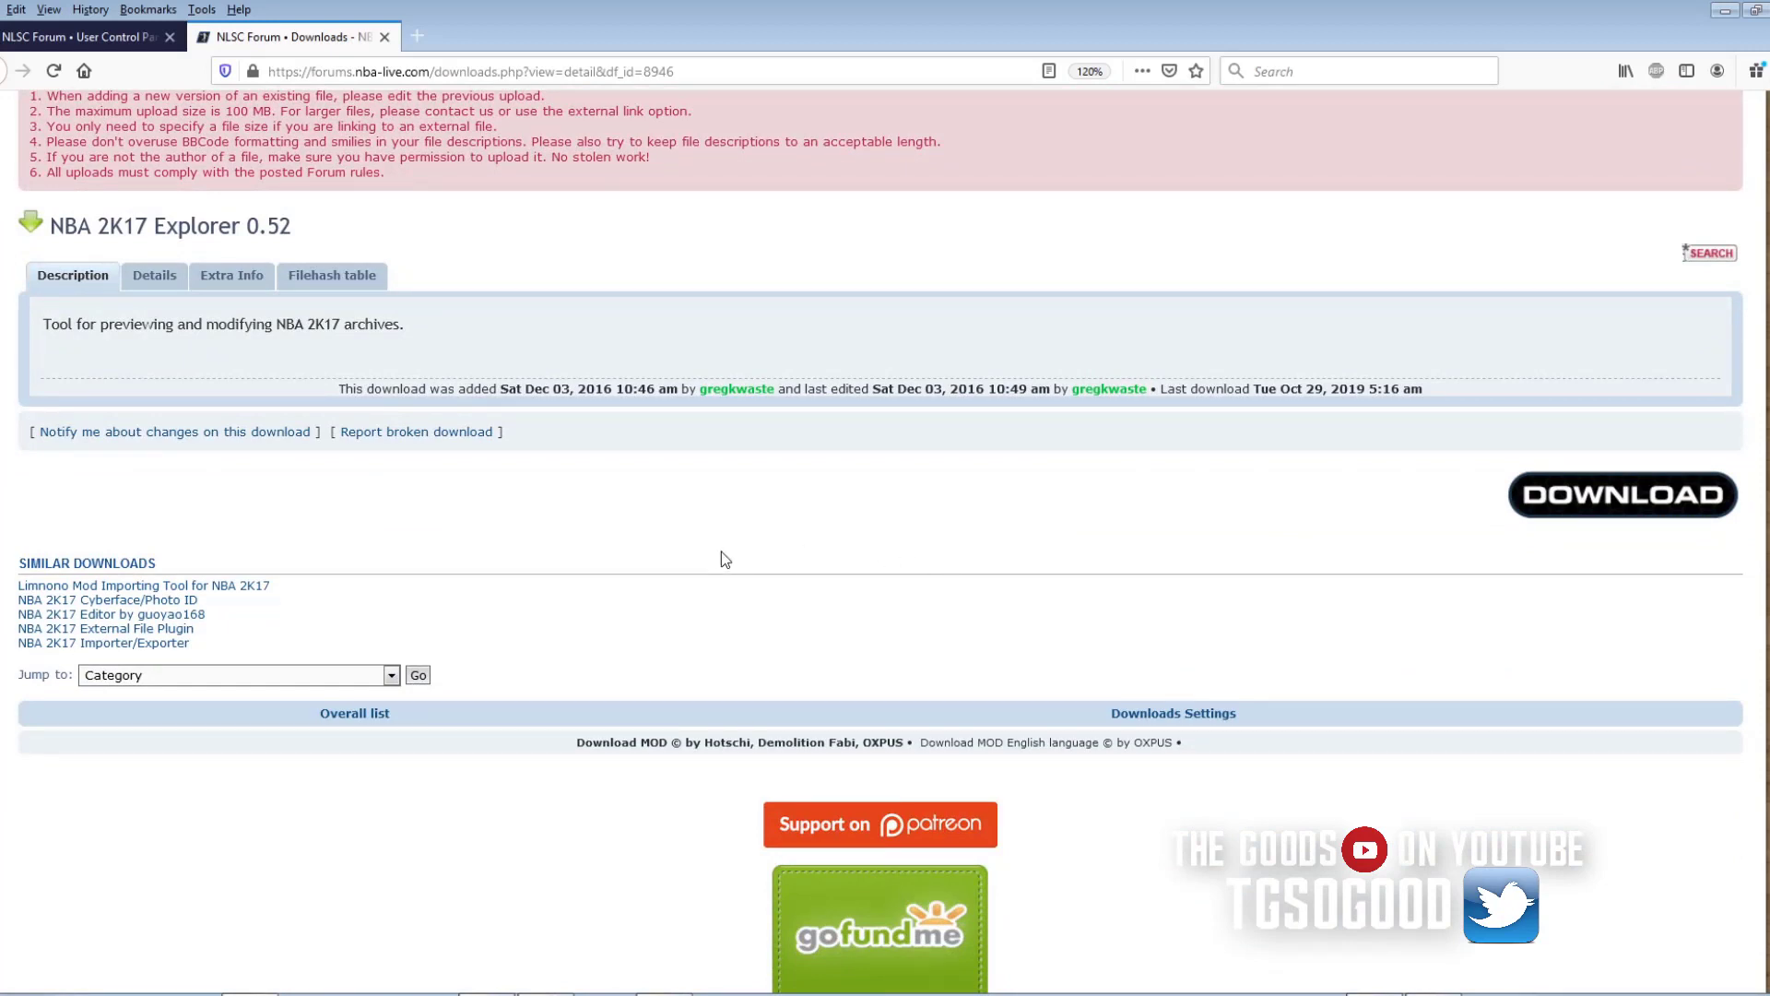
{"action": "left_click", "coordinate": [1531, 498]}
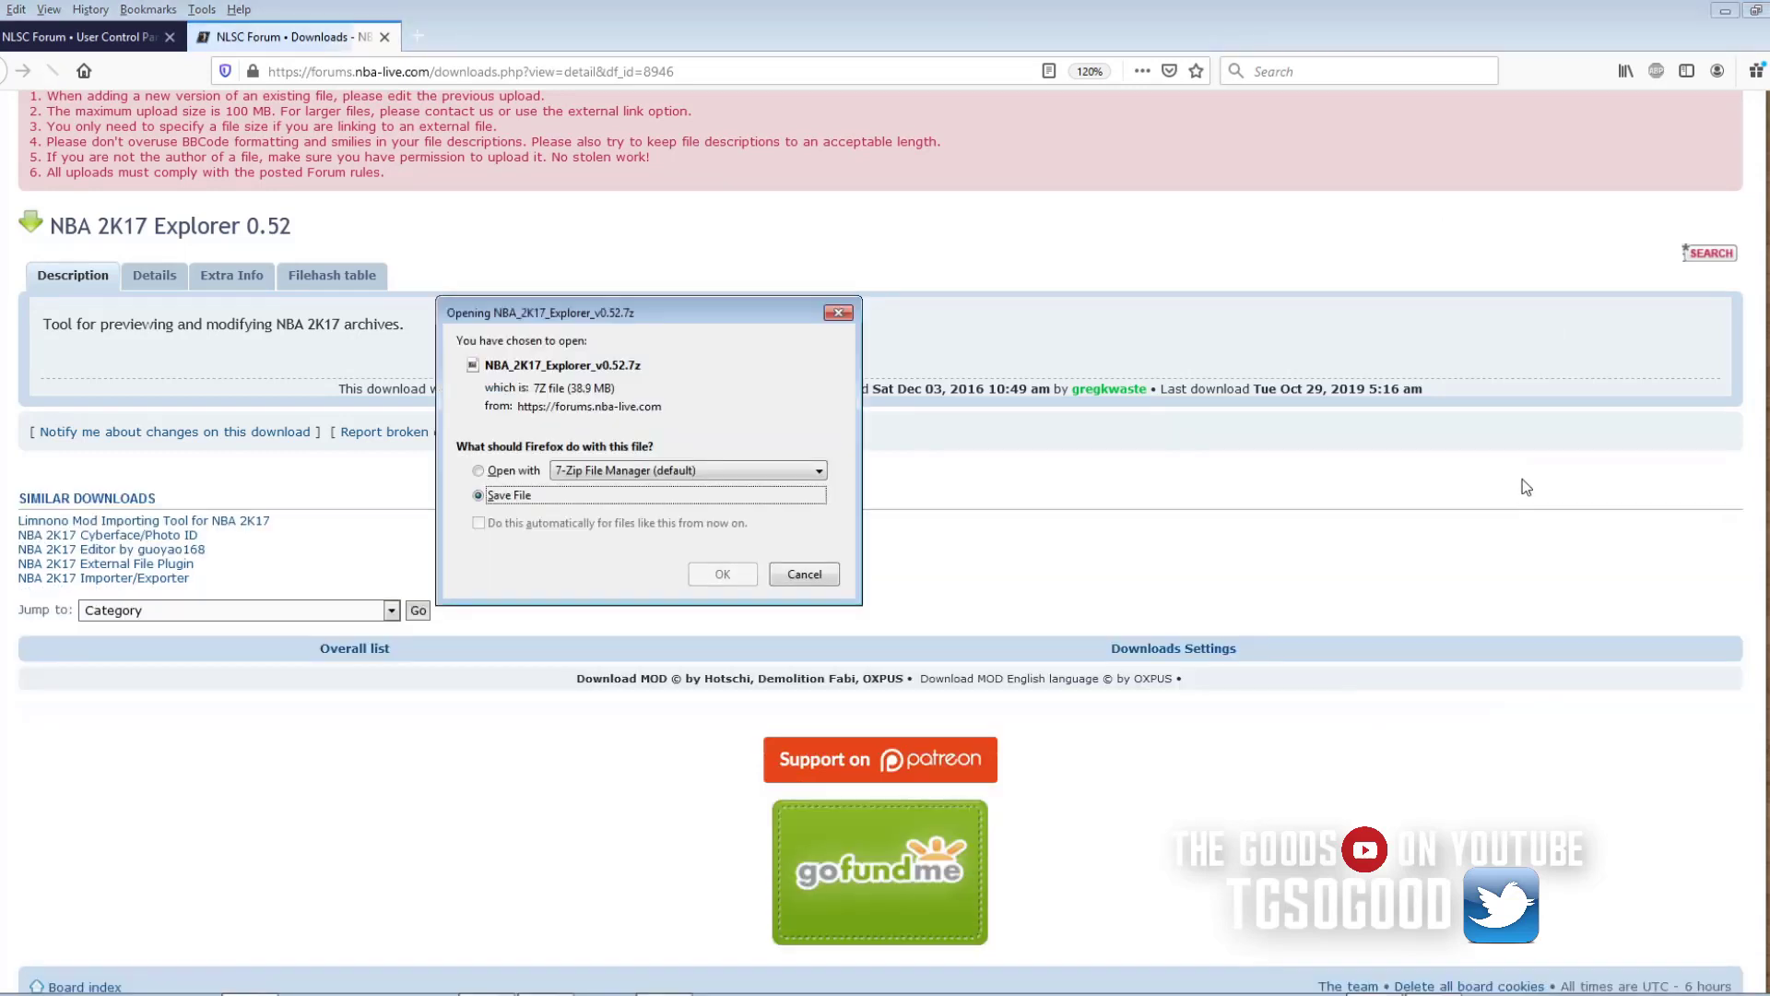
{"action": "left_click", "coordinate": [807, 576]}
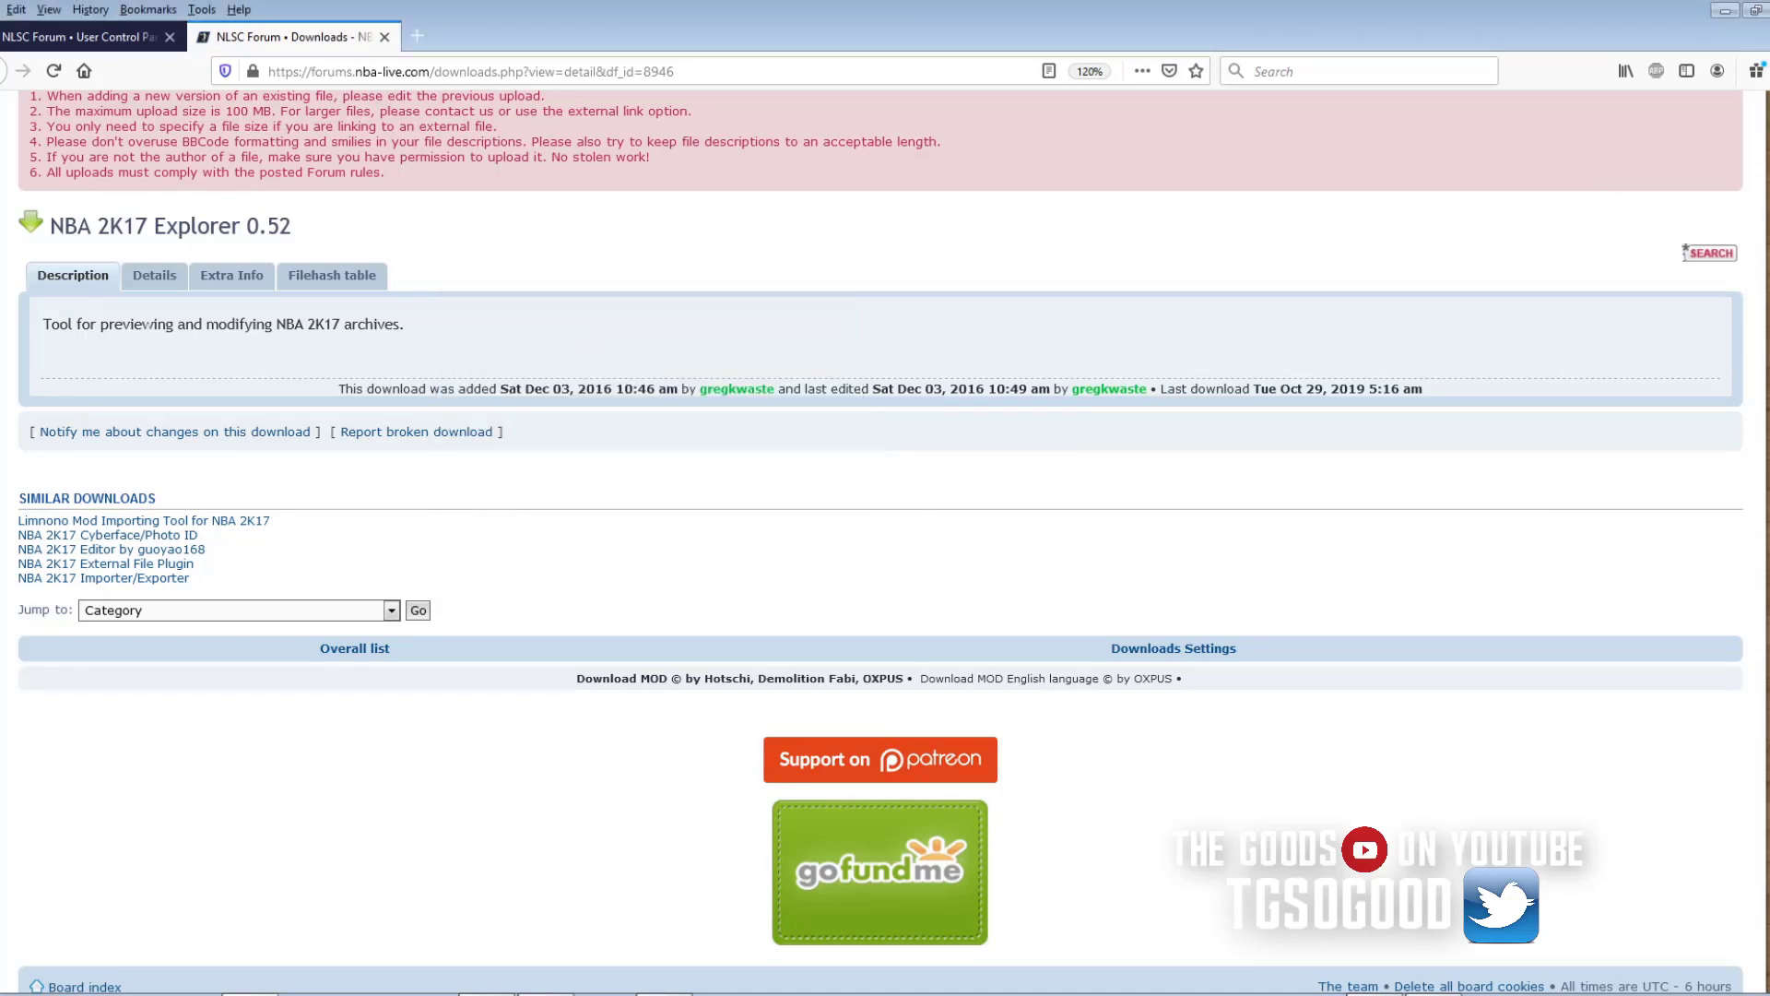
Launch NBA2K17_Explorer from the desktop and minimize the Cheat Engine window
{"action": "key", "text": "super+d"}
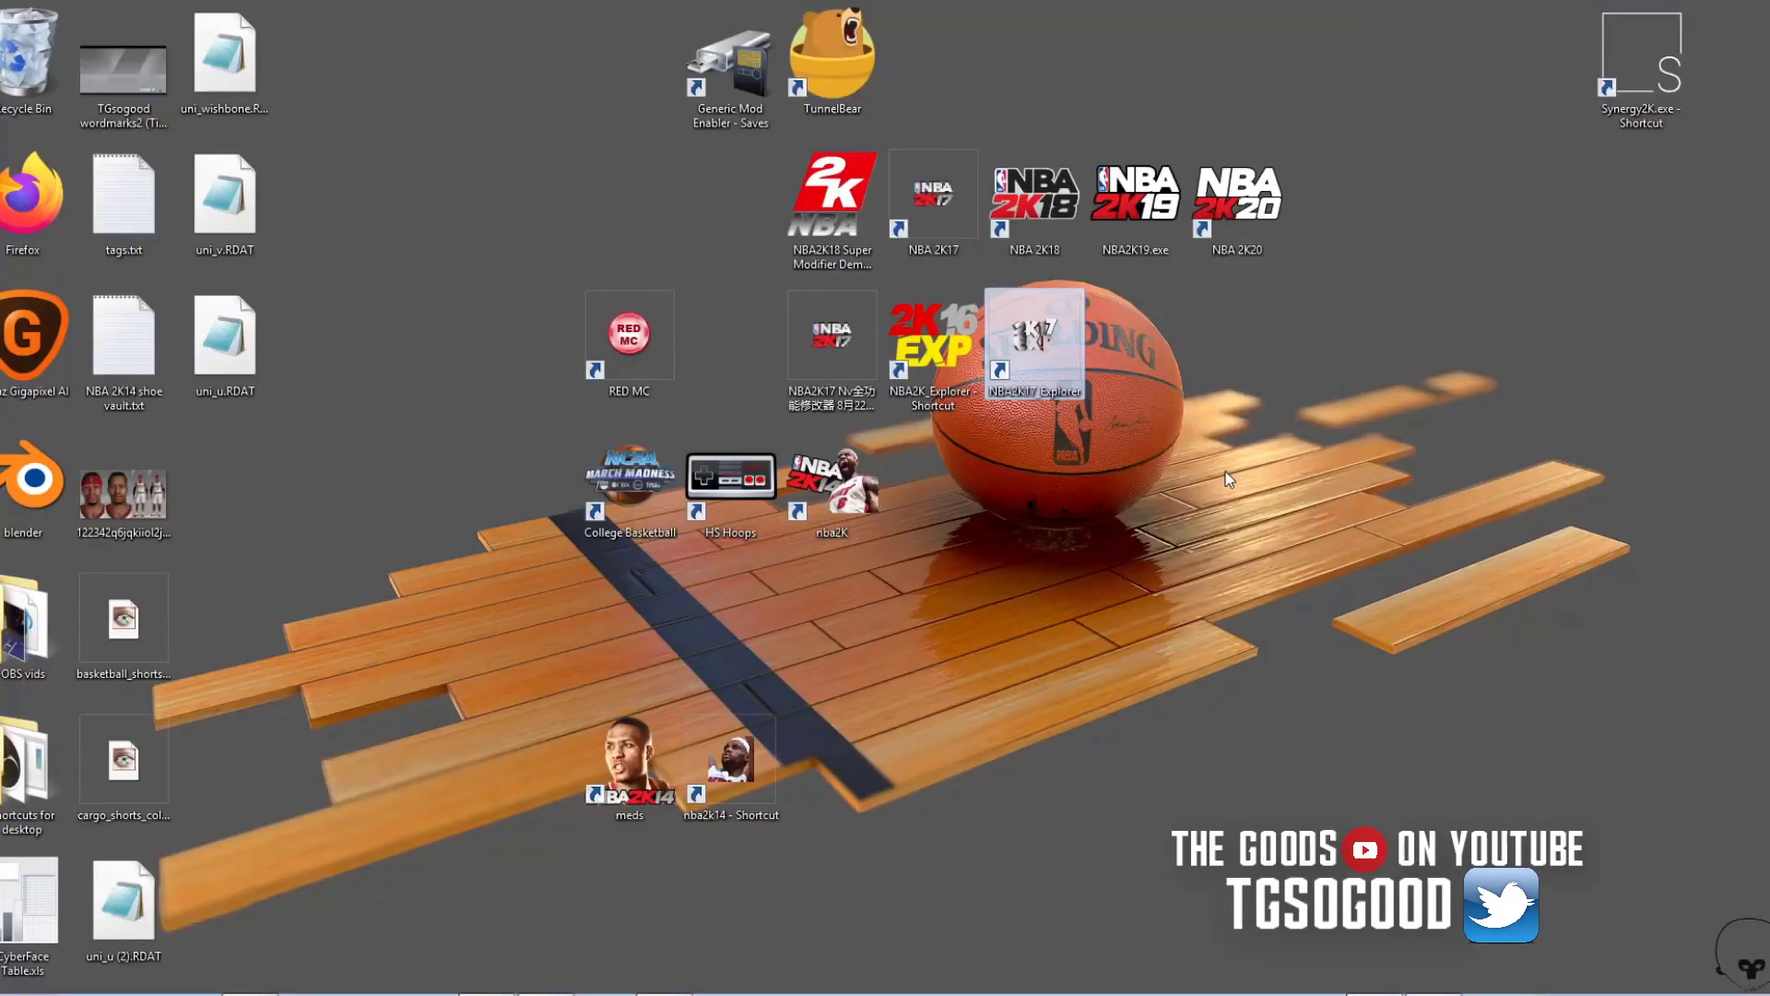
{"action": "double_click", "coordinate": [1025, 352]}
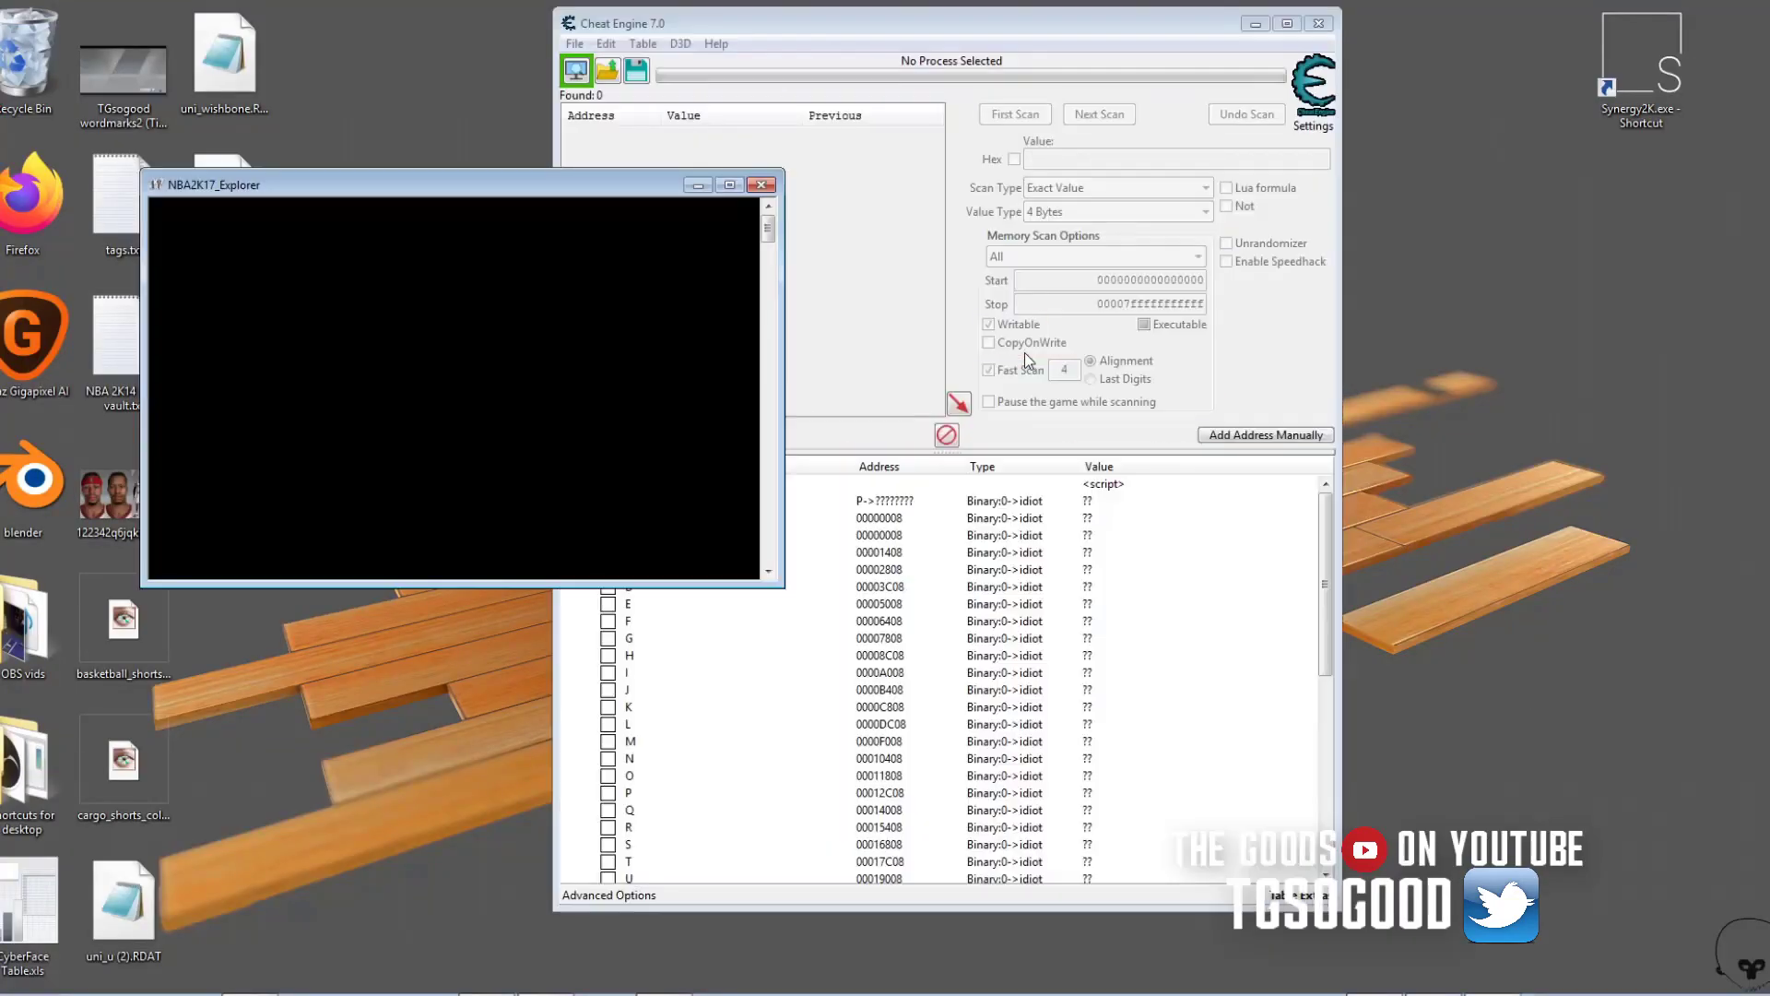
{"action": "left_click", "coordinate": [1261, 24]}
Arrange the Explorer window and its console so that both can be seen, with the console overlapping in front
{"action": "left_click_drag", "start_coordinate": [465, 190], "coordinate": [636, 168]}
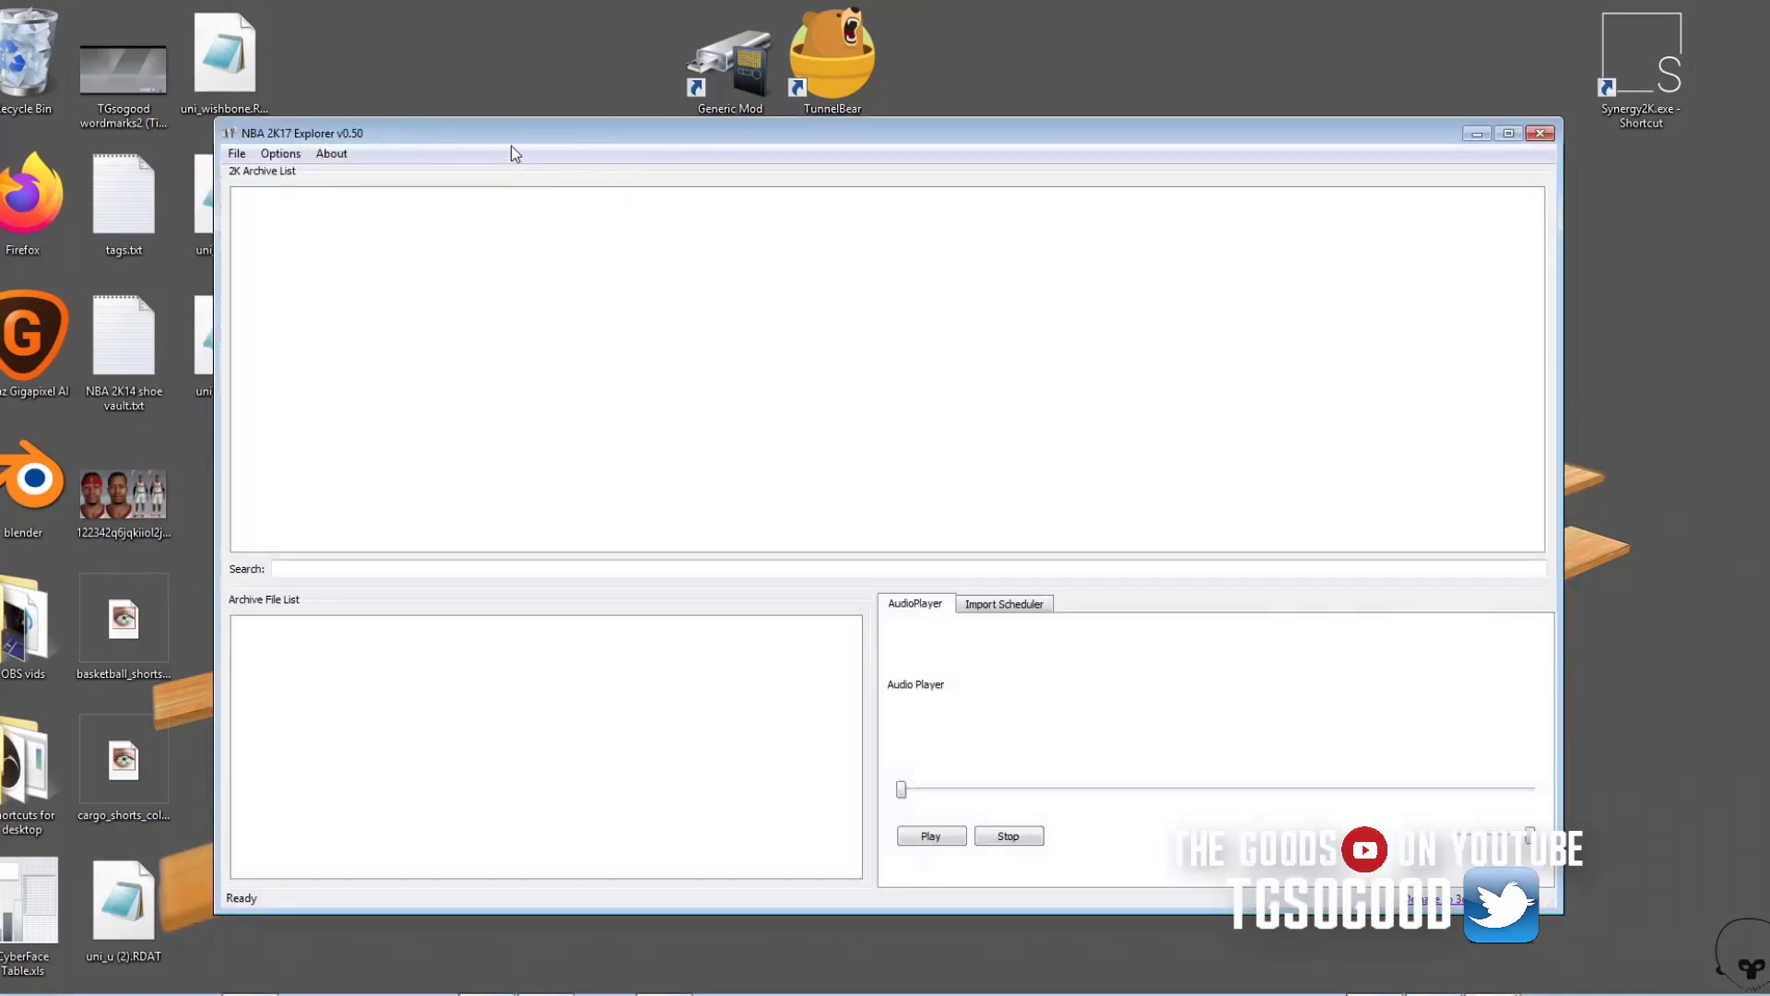
{"action": "left_click_drag", "start_coordinate": [746, 143], "coordinate": [935, 102]}
{"action": "left_click_drag", "start_coordinate": [369, 167], "coordinate": [110, 183]}
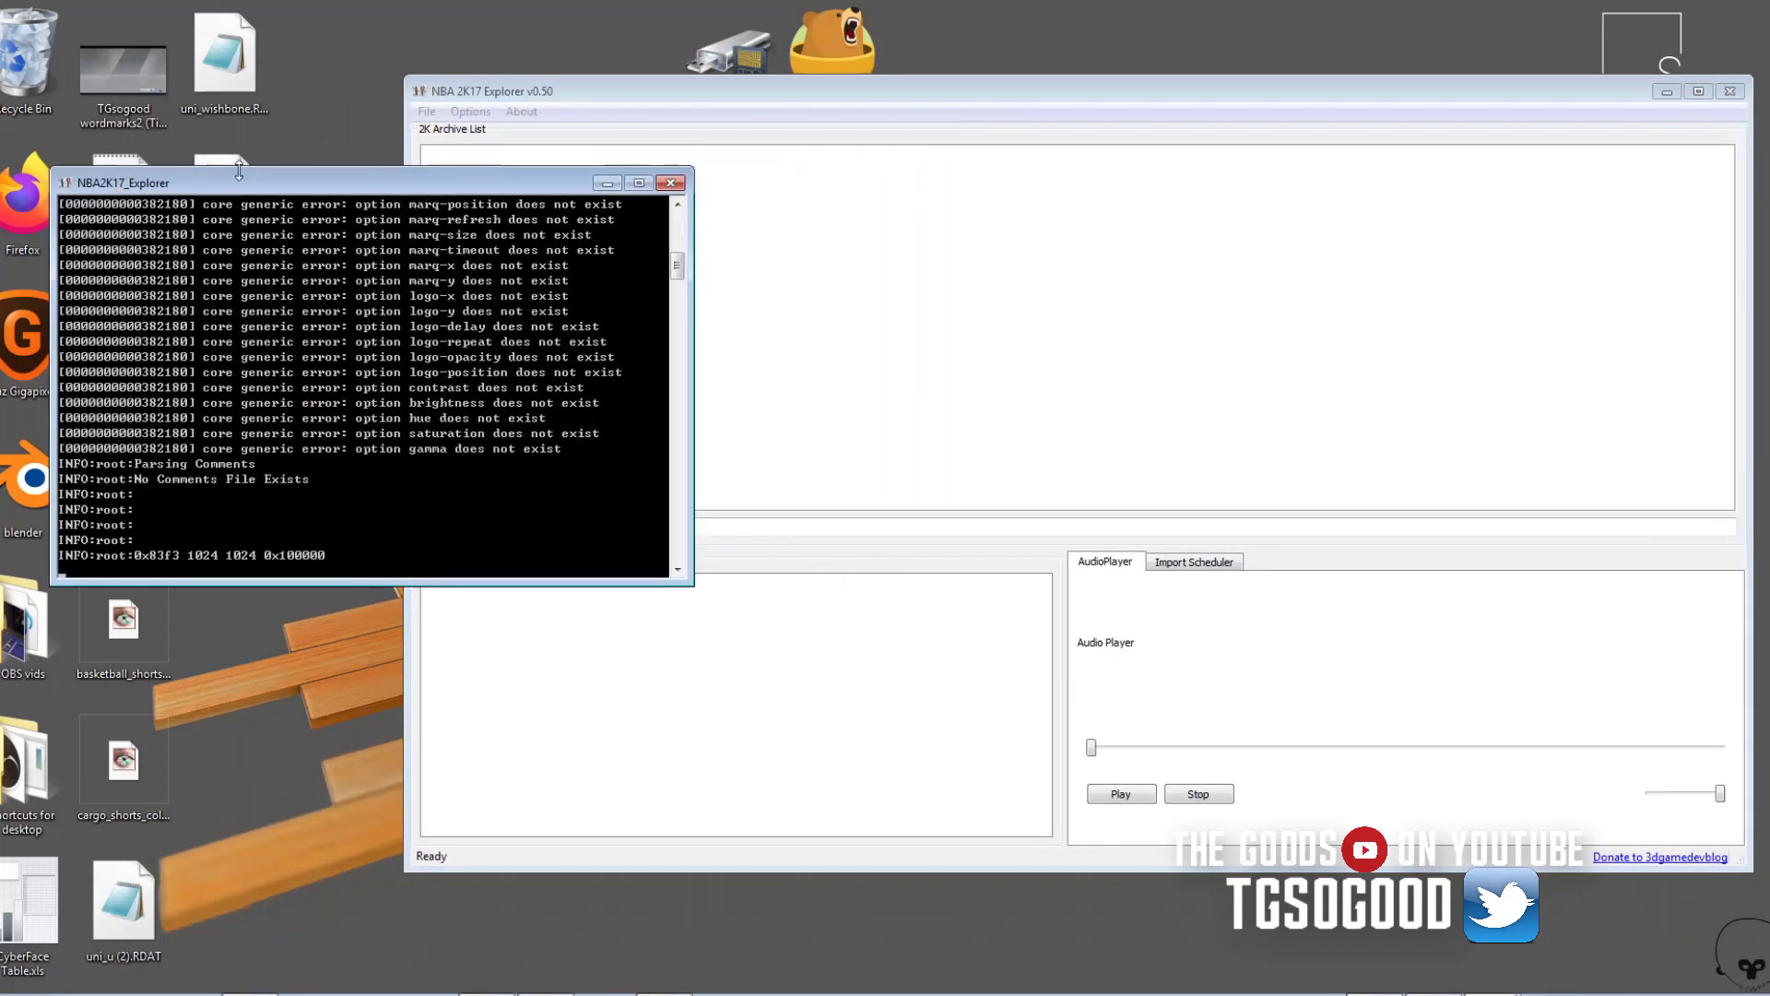
{"action": "mouse_move", "coordinate": [822, 102]}
{"action": "left_mouse_down"}
{"action": "mouse_move", "coordinate": [783, 107]}
{"action": "mouse_move", "coordinate": [806, 100]}
{"action": "left_mouse_up"}
{"action": "left_click", "coordinate": [341, 184]}
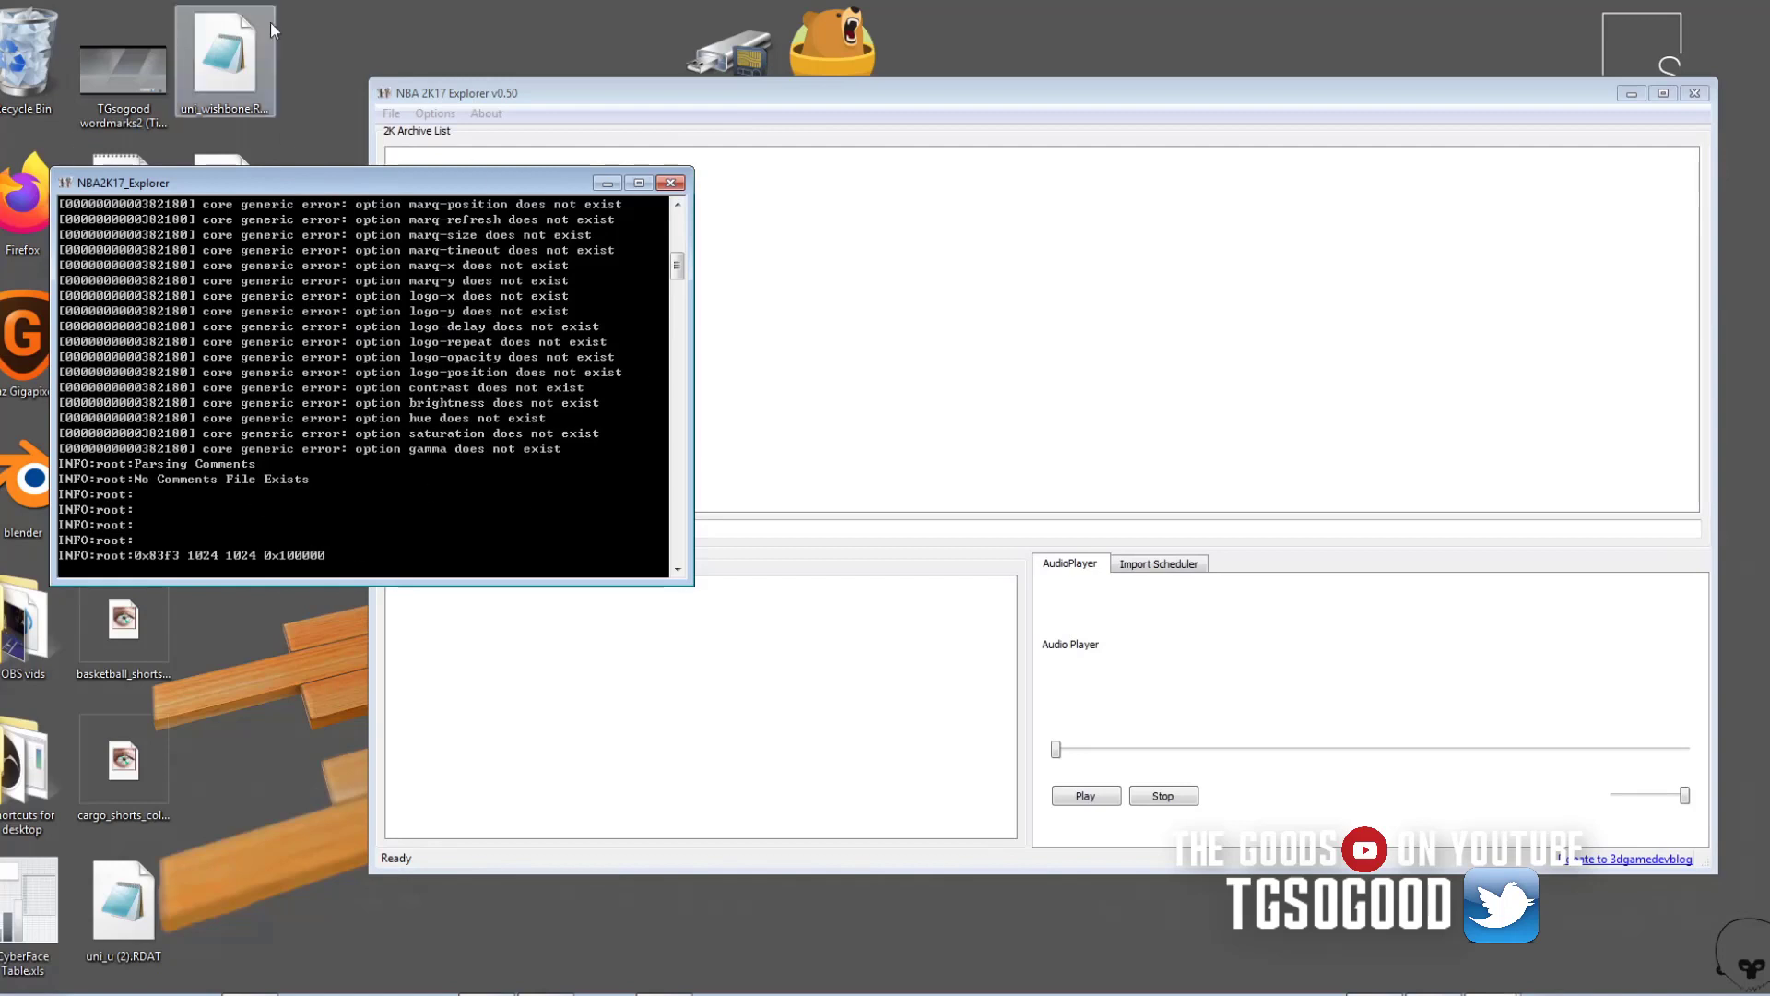
Hide all the desktop icons
{"action": "right_click", "coordinate": [307, 105]}
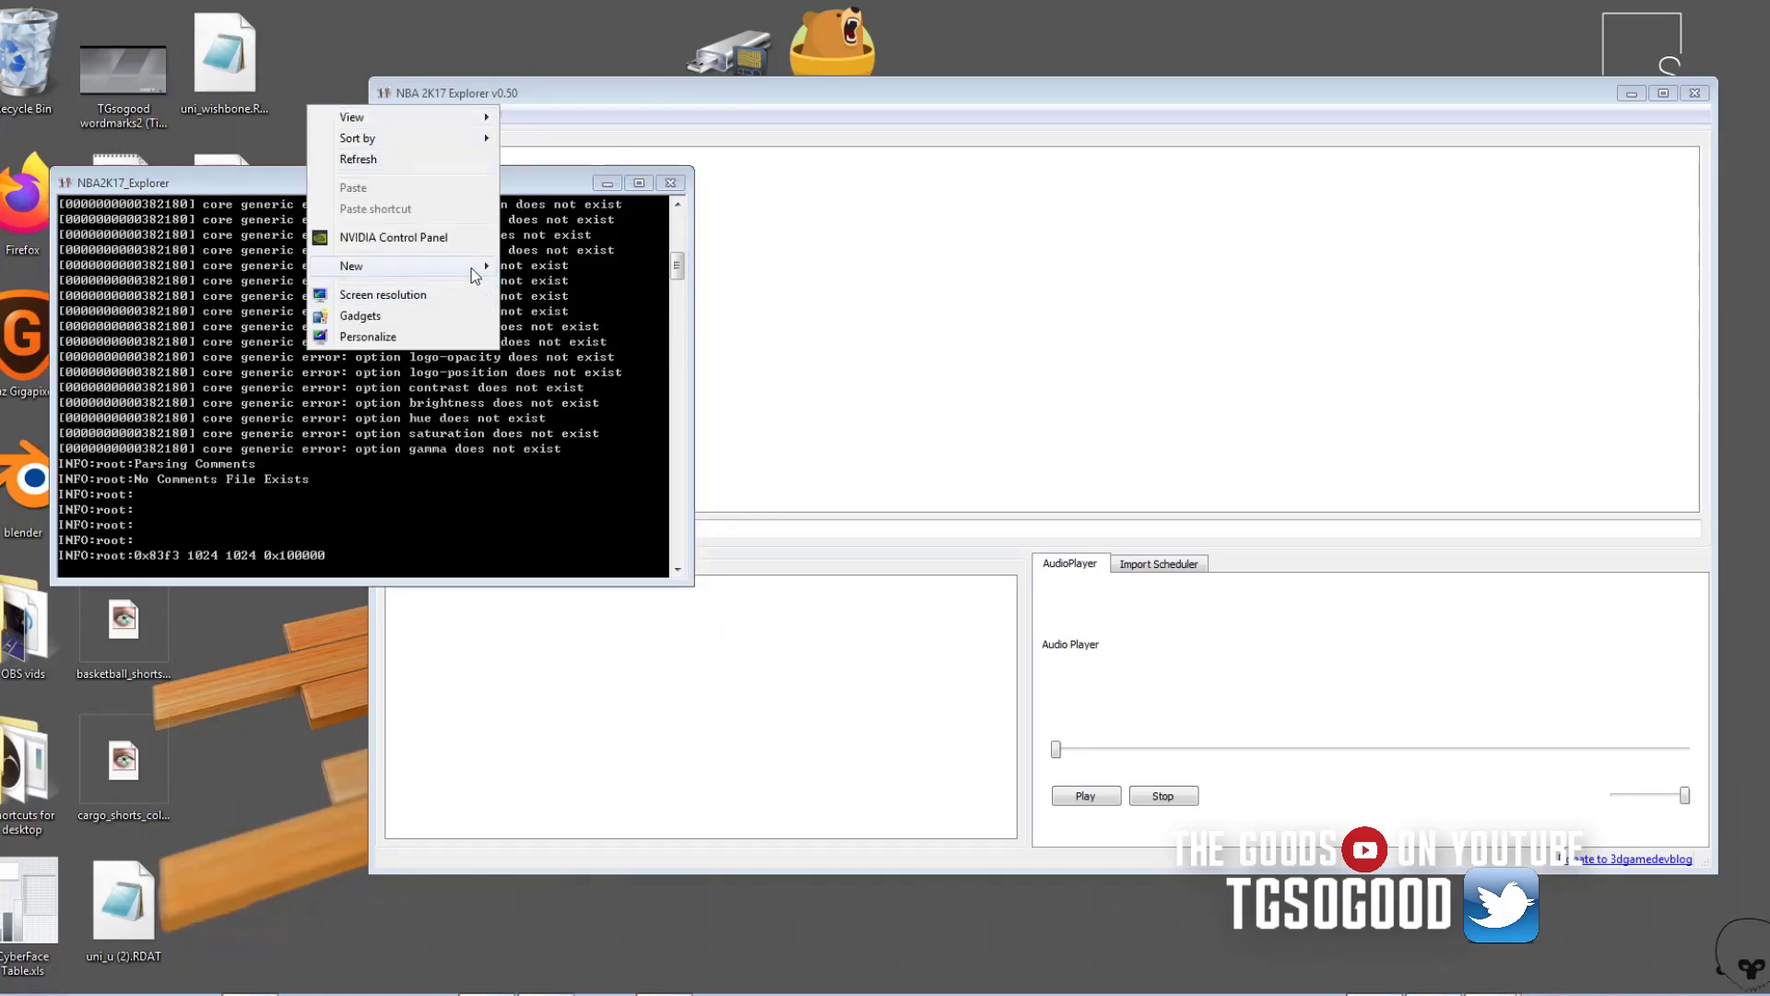
{"action": "mouse_move", "coordinate": [477, 266]}
{"action": "mouse_move", "coordinate": [397, 117]}
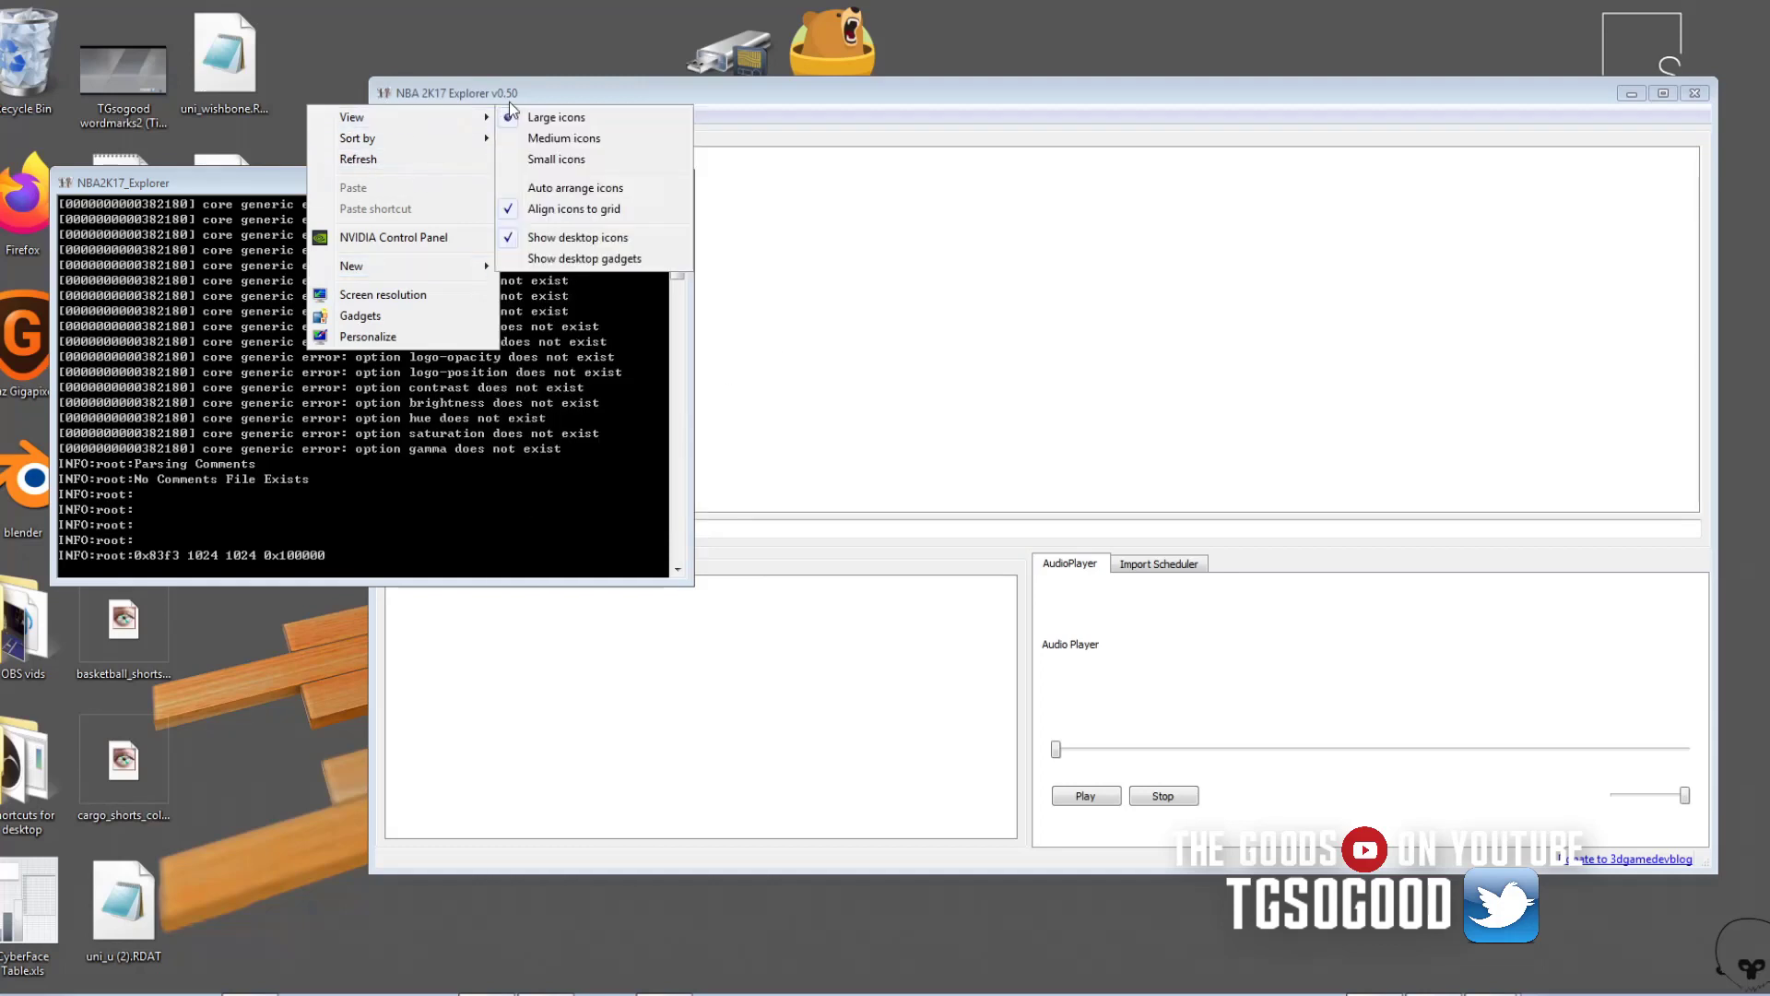
{"action": "left_click", "coordinate": [597, 238]}
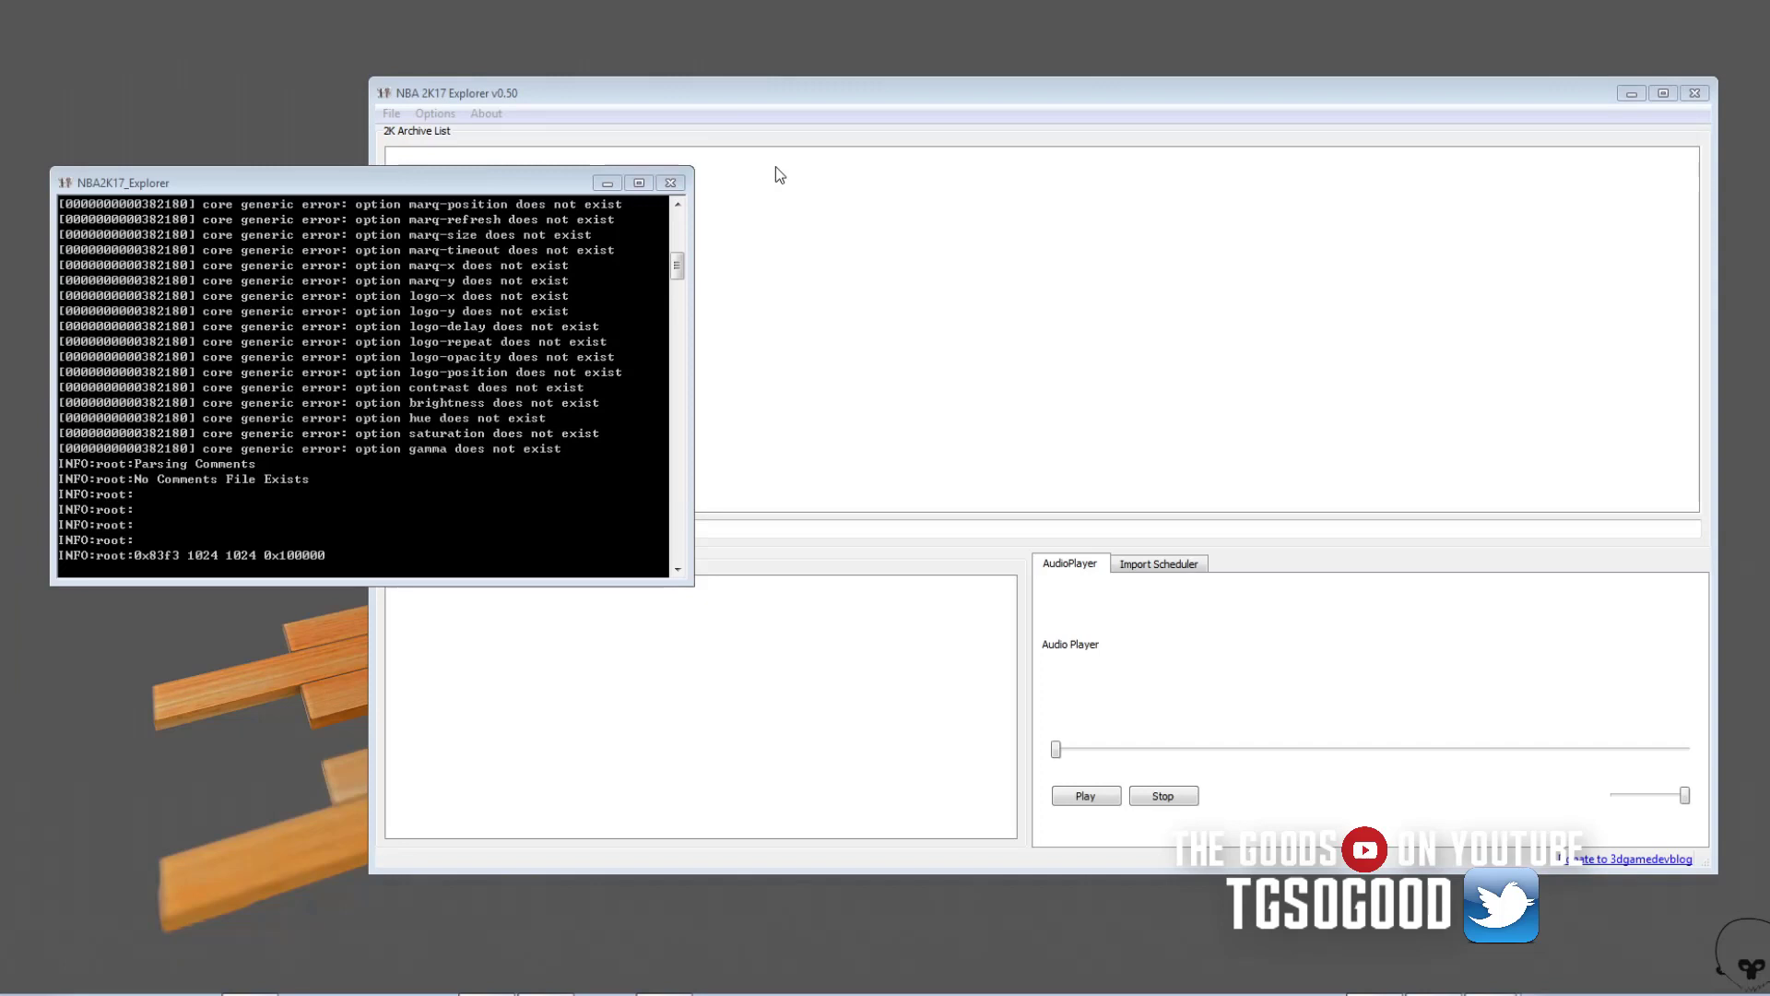
Bring the NBA 2K17 Explorer window in front of the console and open its Preferences, moving the dialog higher up
{"action": "left_click_drag", "start_coordinate": [426, 184], "coordinate": [510, 198]}
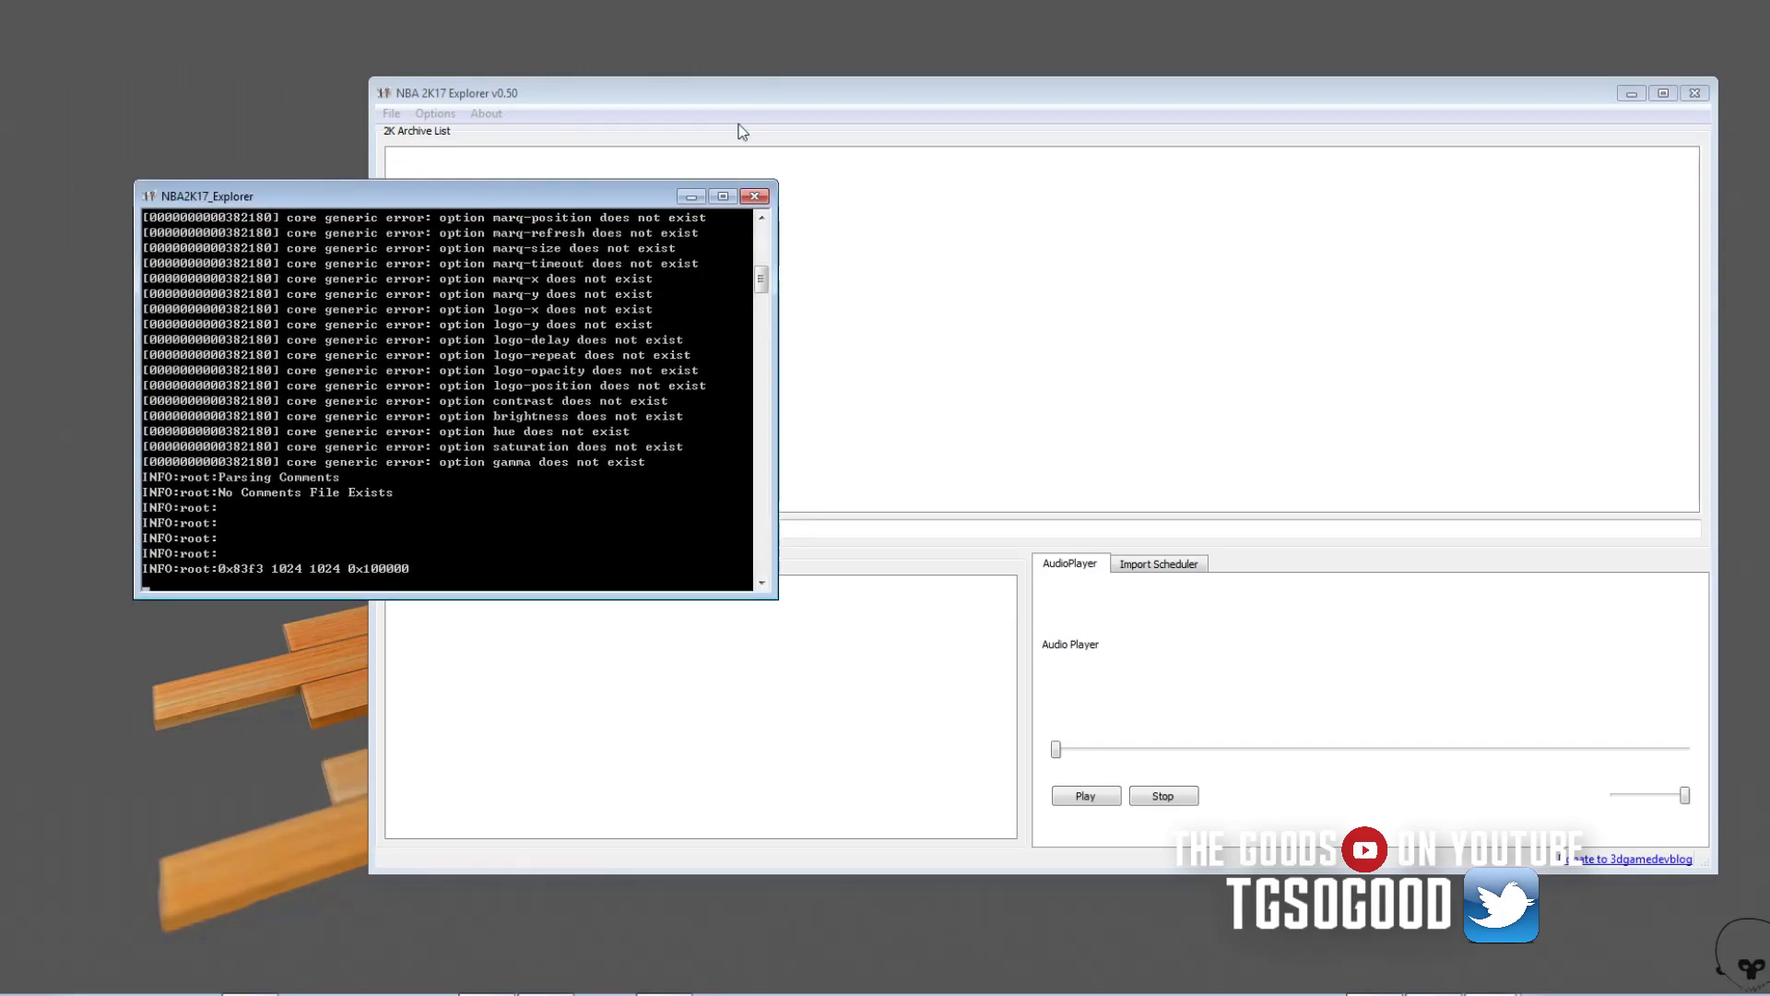
{"action": "left_click", "coordinate": [715, 92]}
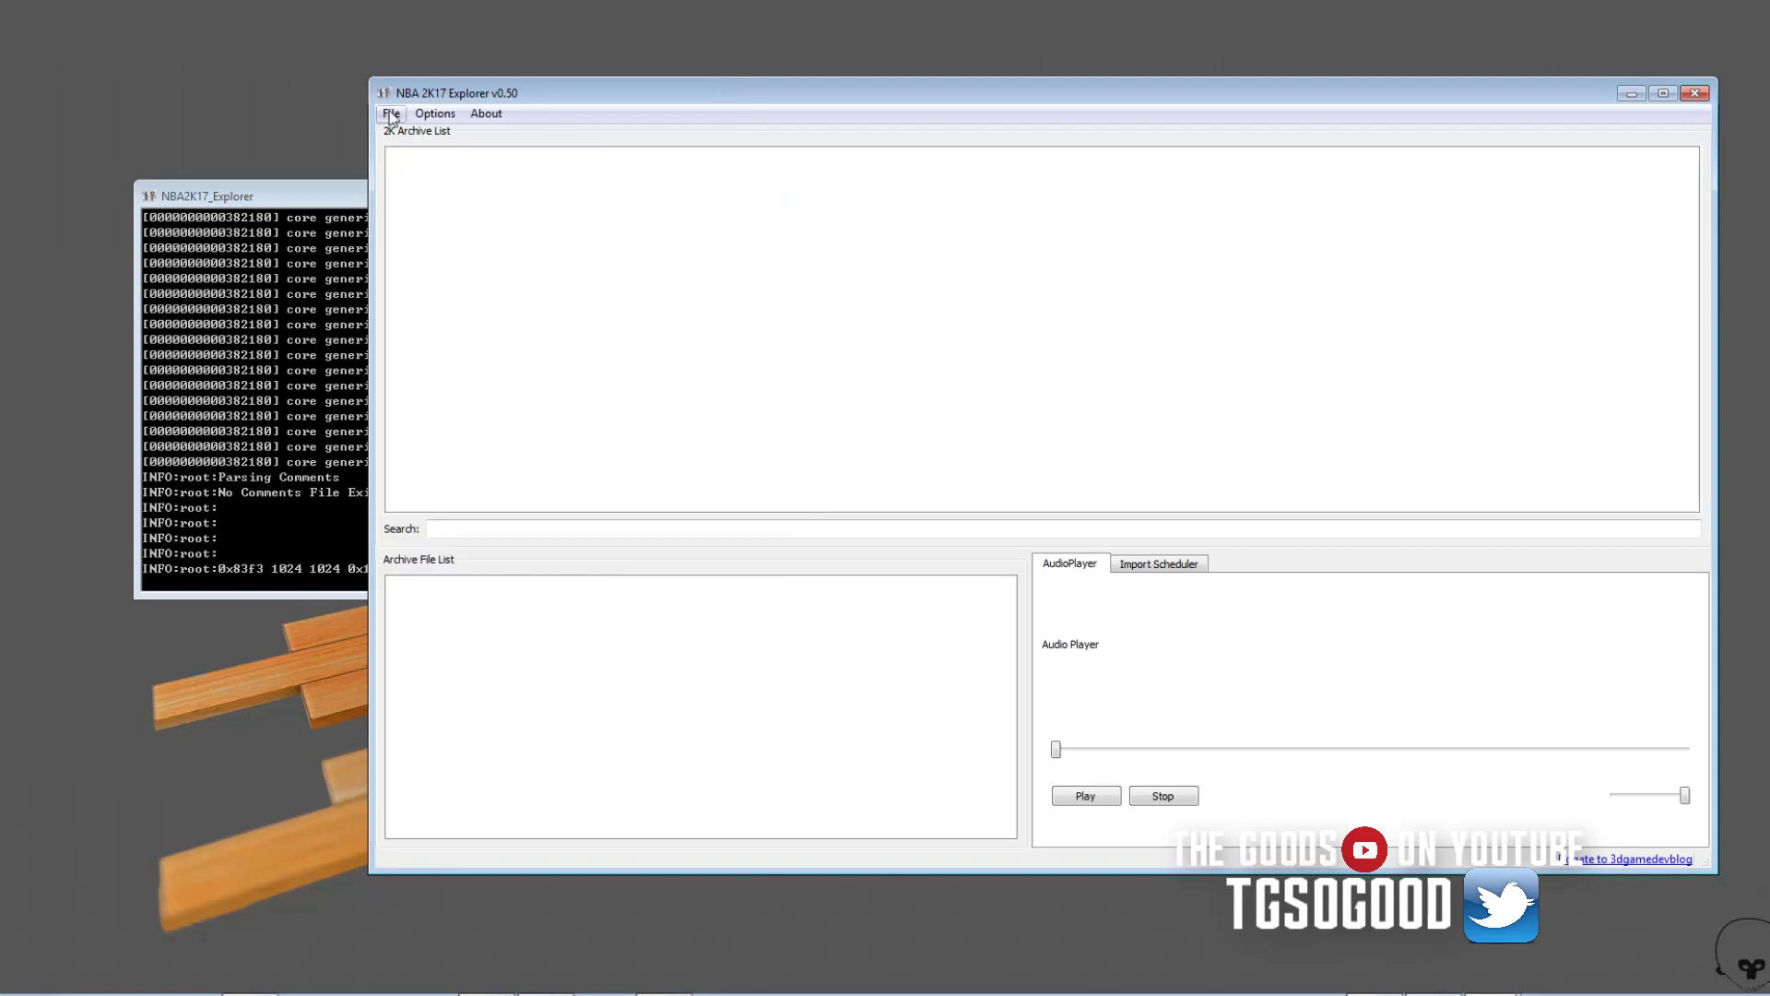
{"action": "left_click", "coordinate": [431, 115]}
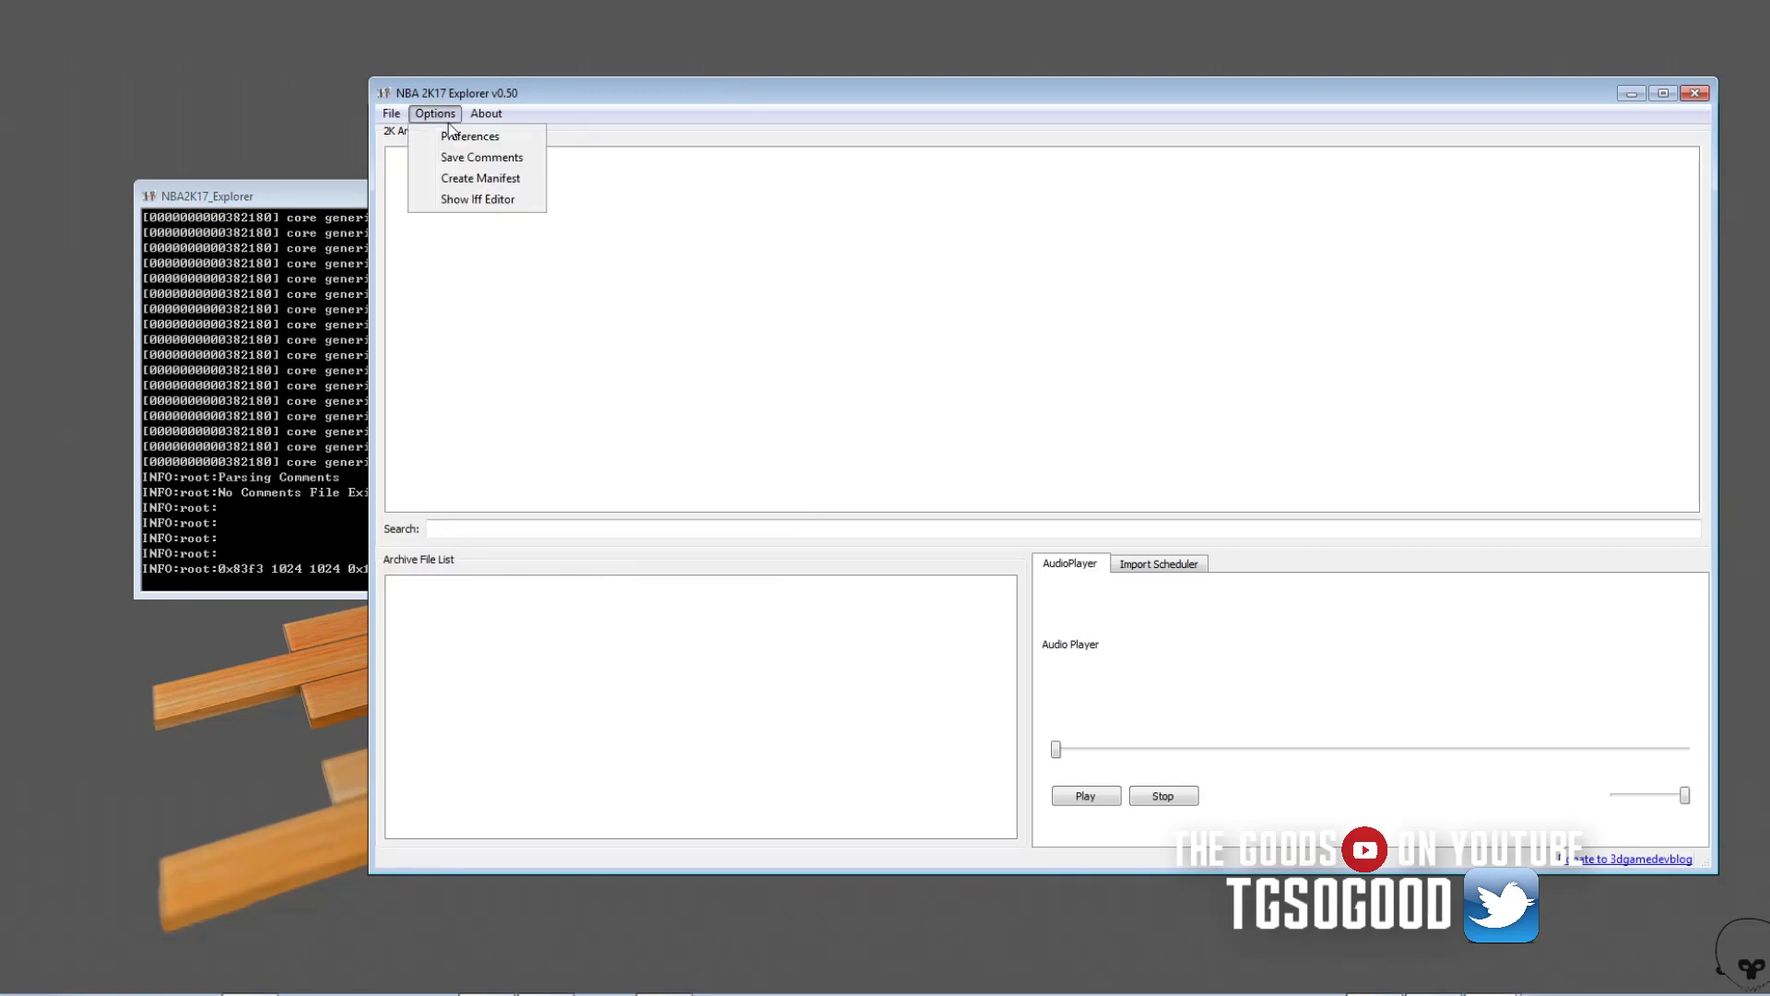
{"action": "left_click", "coordinate": [469, 139]}
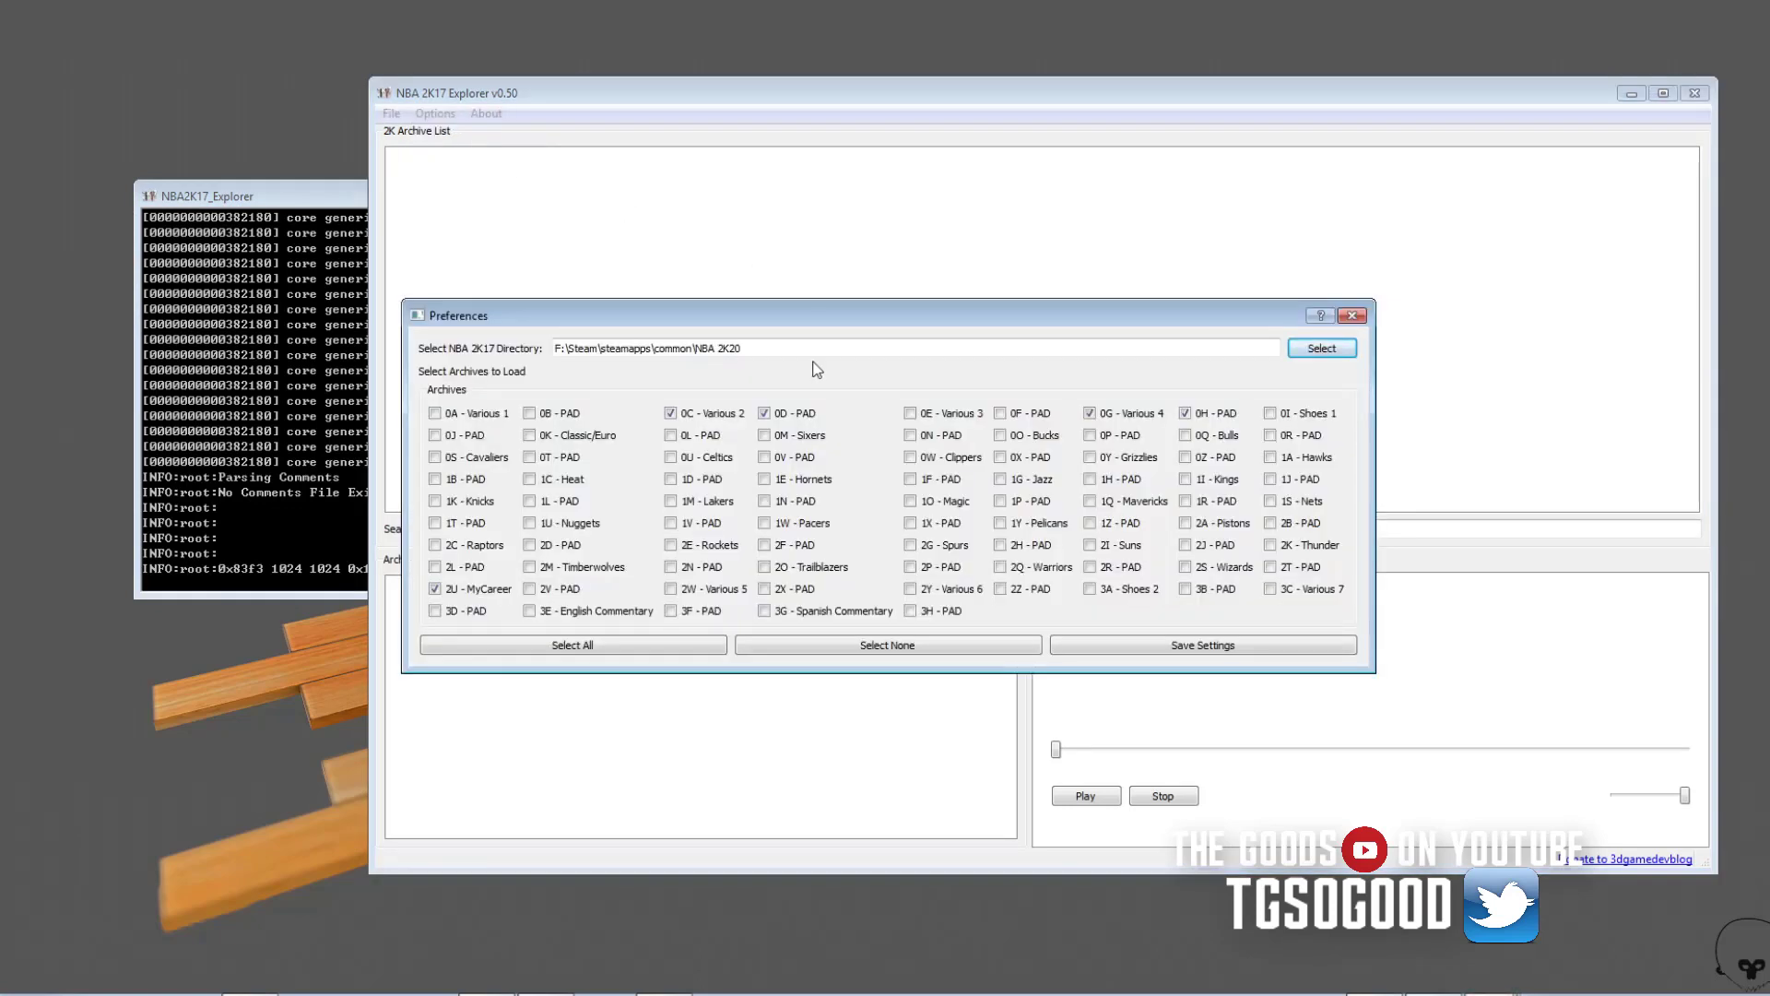
{"action": "left_click_drag", "start_coordinate": [780, 324], "coordinate": [807, 217]}
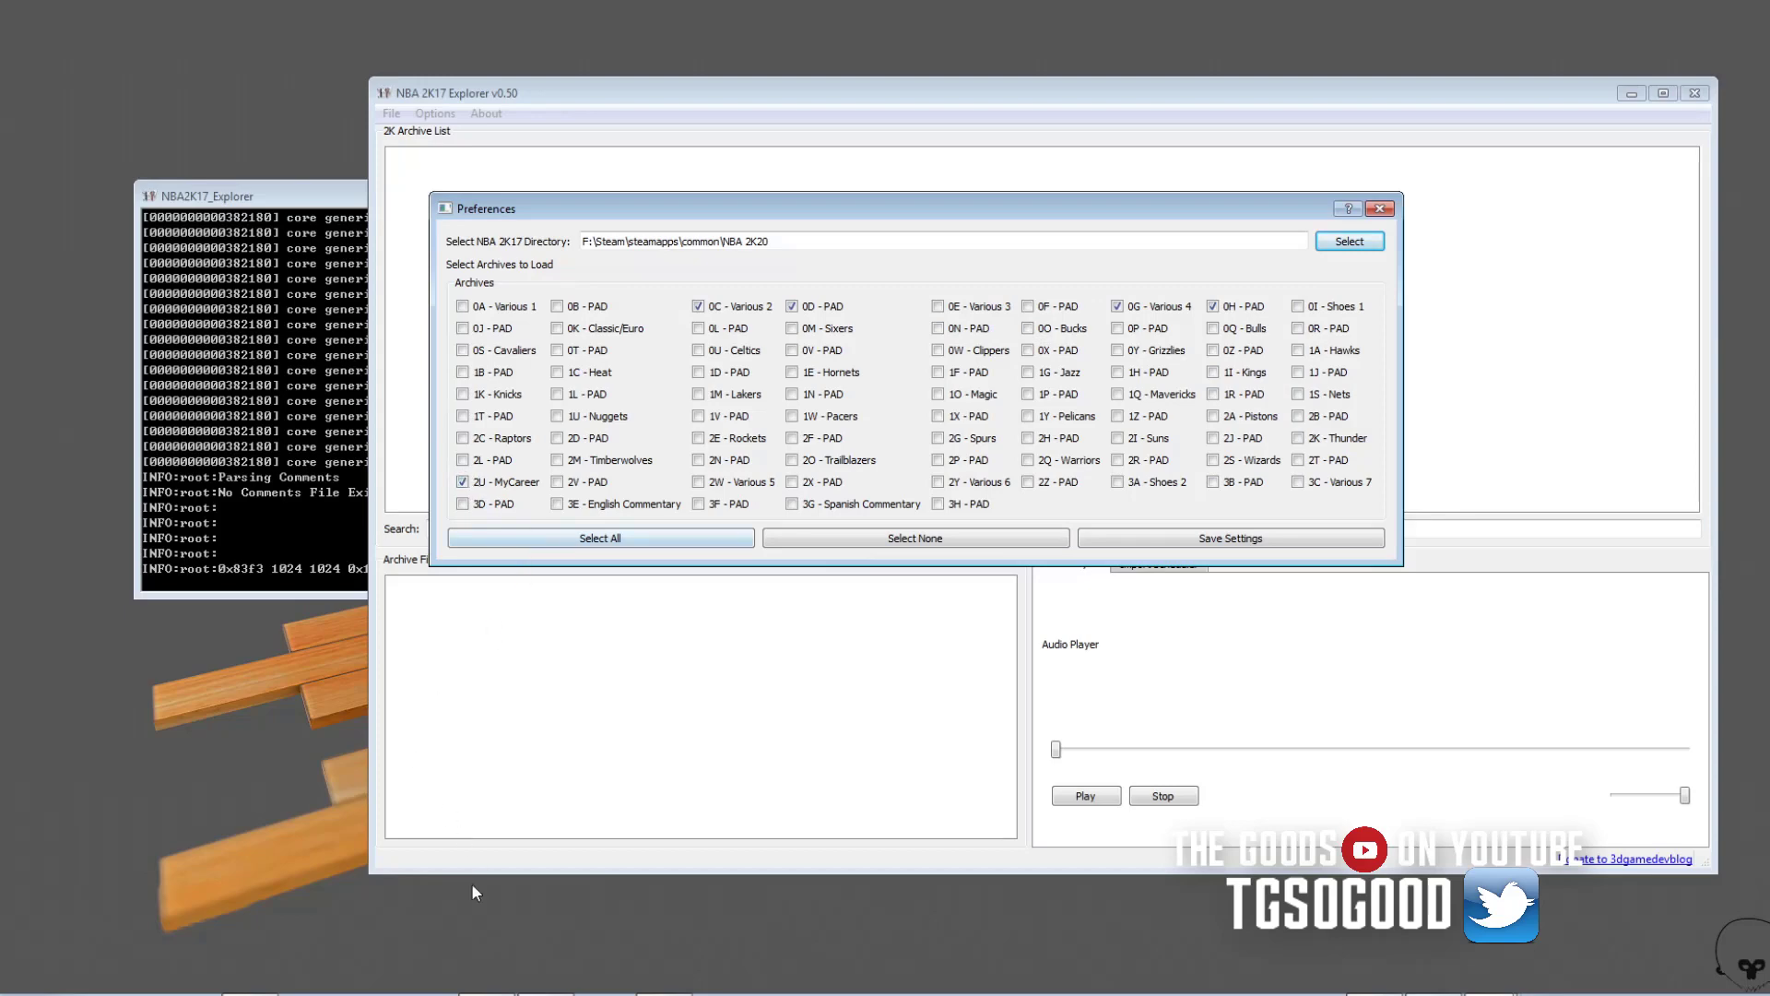
Switch to the NBA 2K20 folder and compare its 0A and 0B files with the matching archives in the Preferences dialog
{"action": "key", "text": "alt+Tab"}
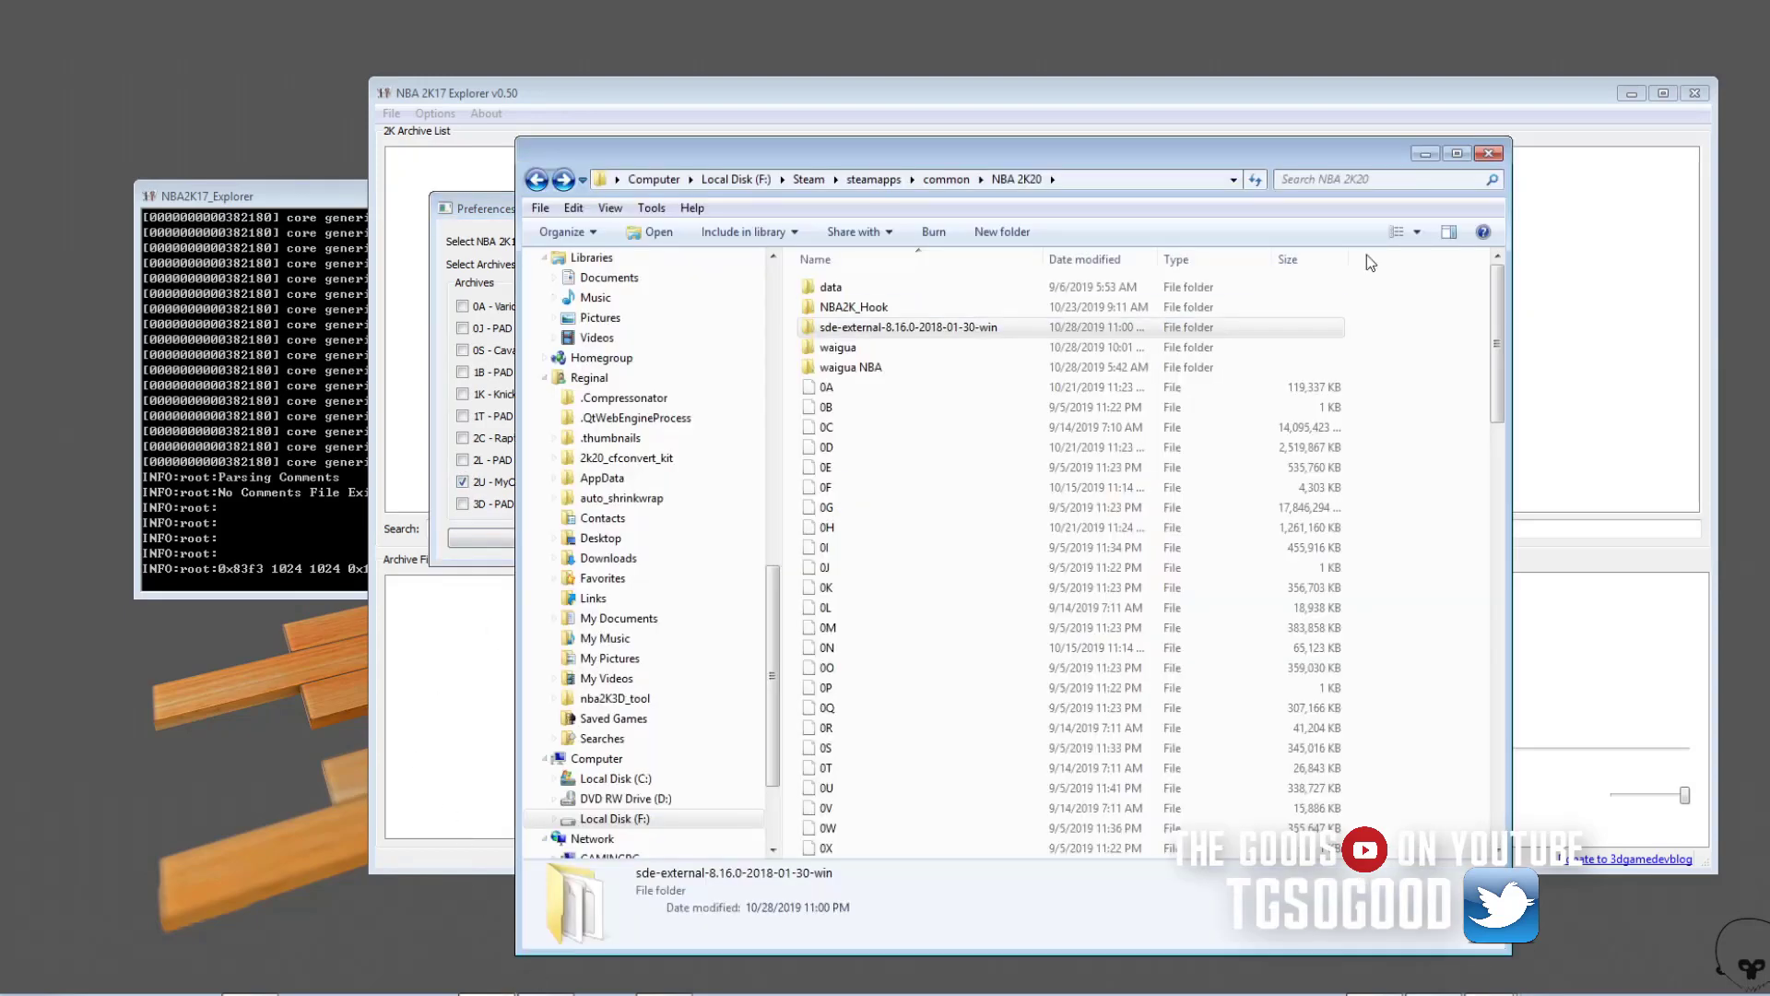
{"action": "scroll", "coordinate": [1494, 365], "scroll_direction": "down", "scroll_amount": 4}
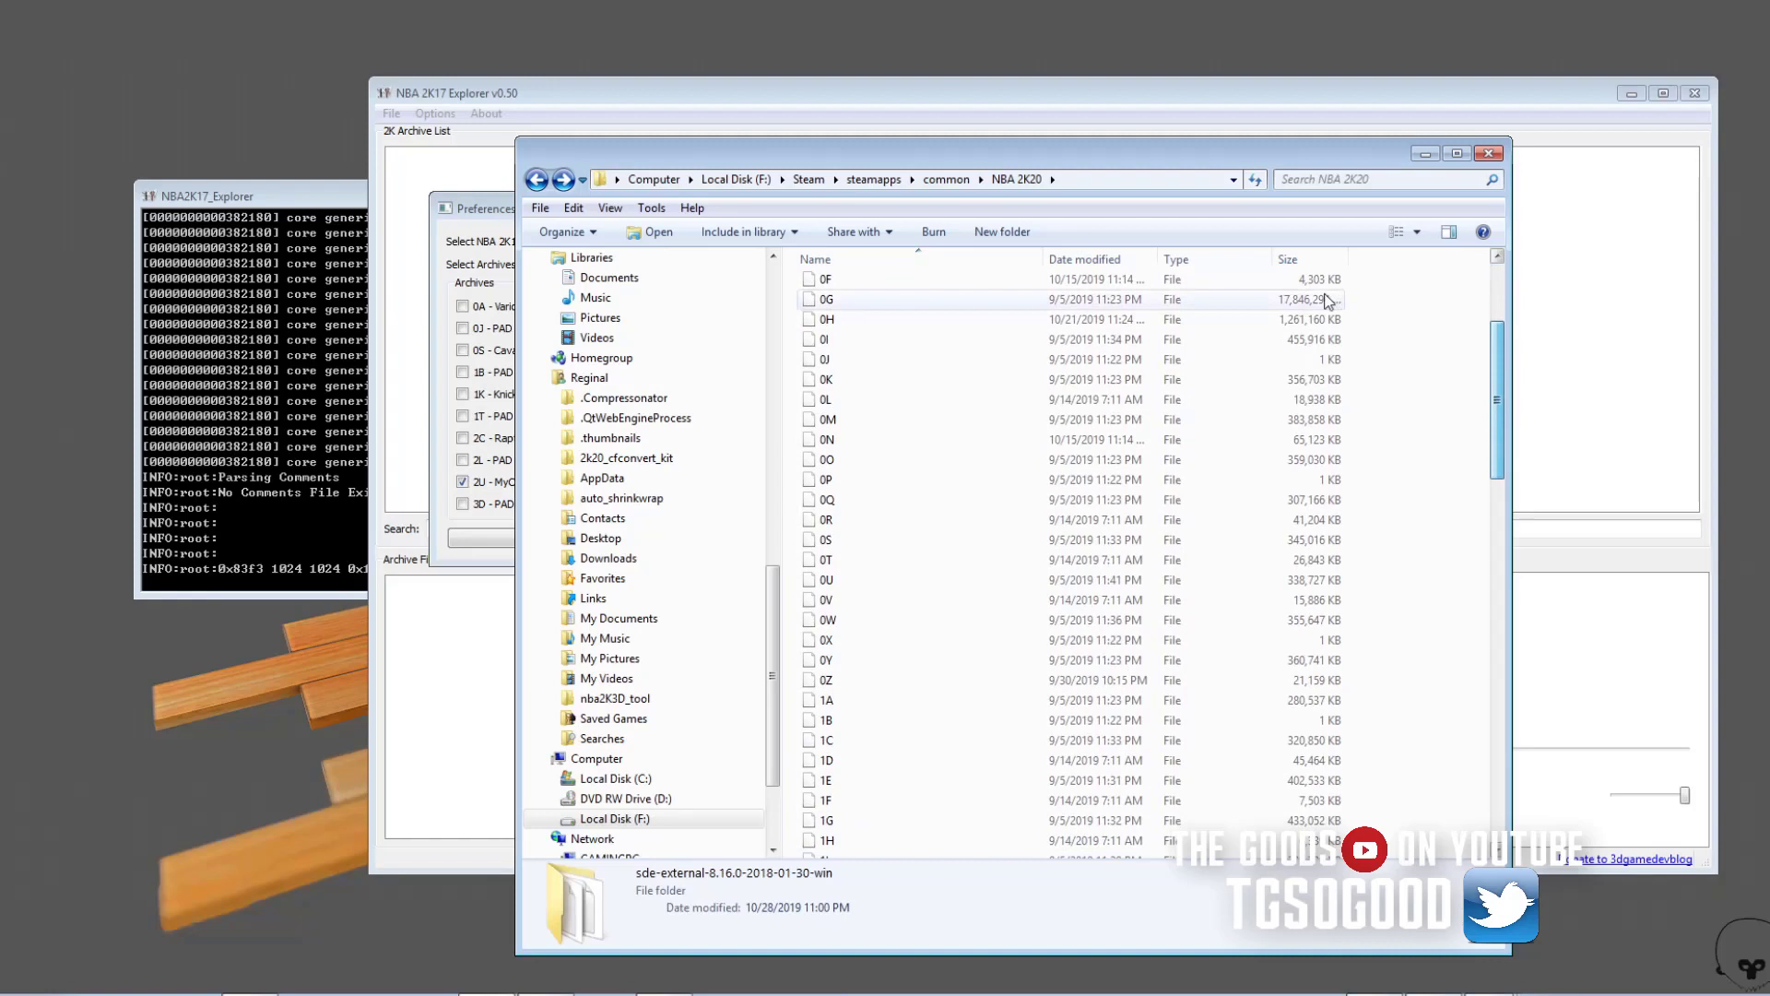
{"action": "left_click_drag", "start_coordinate": [1015, 158], "coordinate": [1096, 154]}
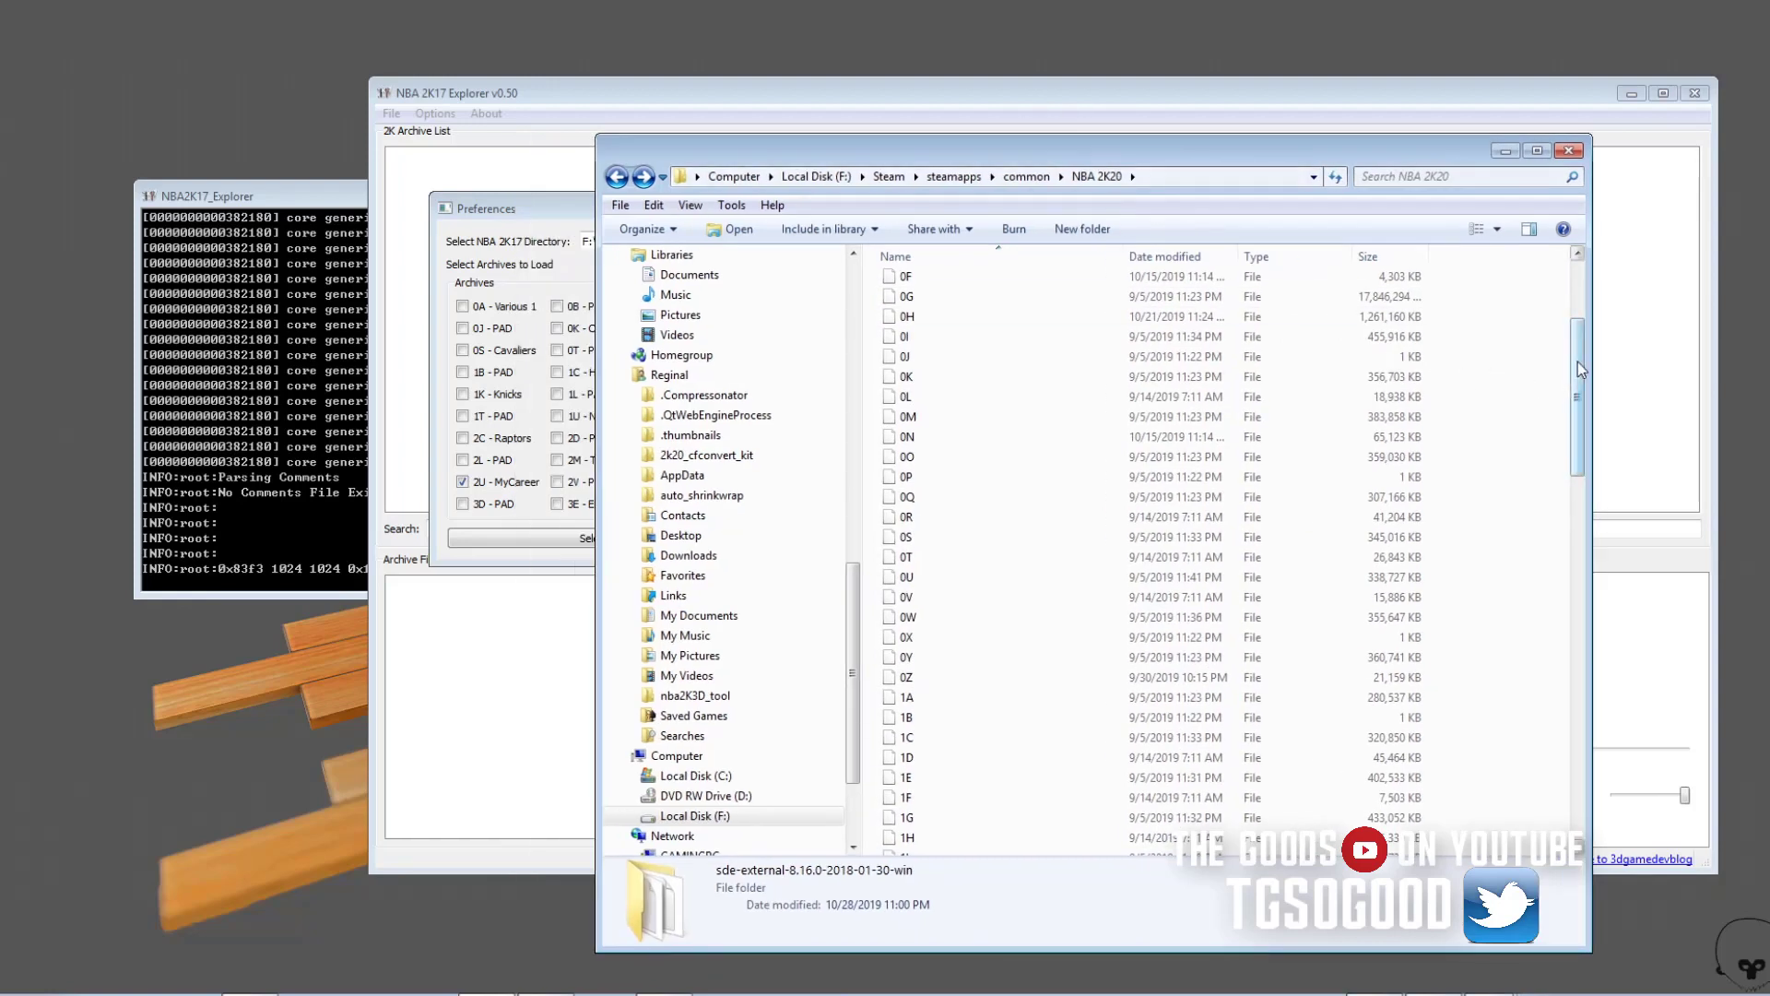
{"action": "left_click_drag", "start_coordinate": [1577, 363], "coordinate": [1578, 332]}
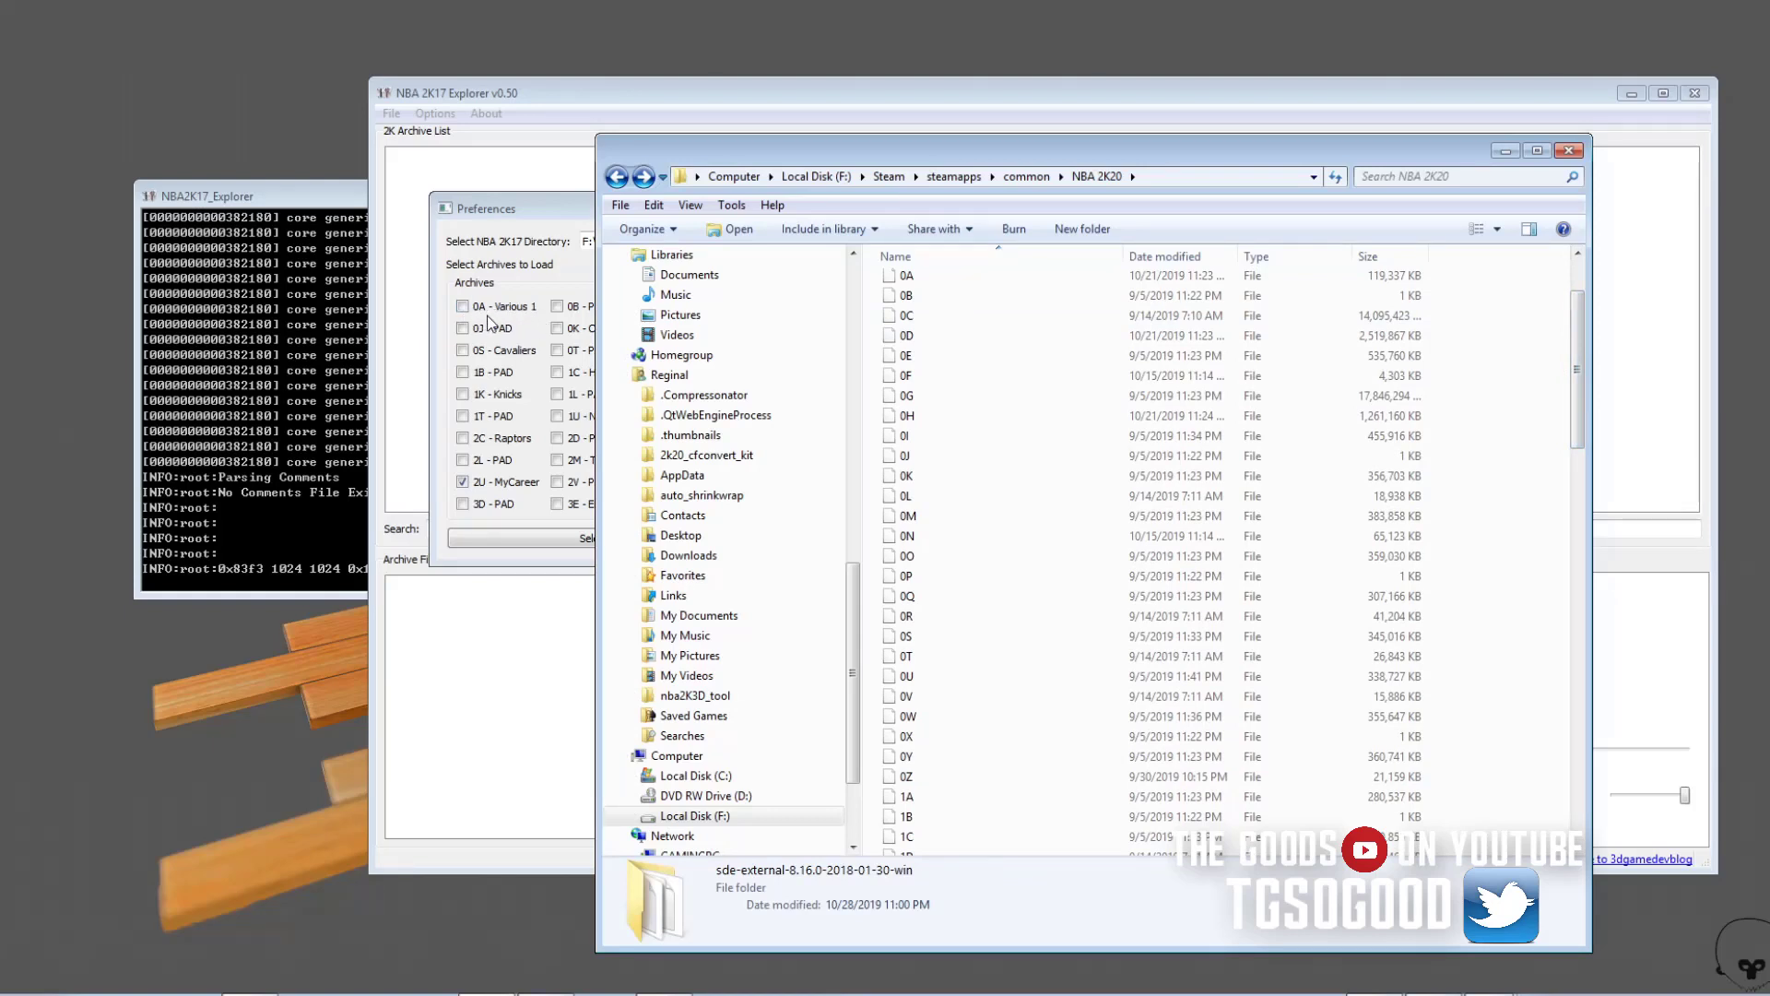
{"action": "left_click", "coordinate": [889, 281]}
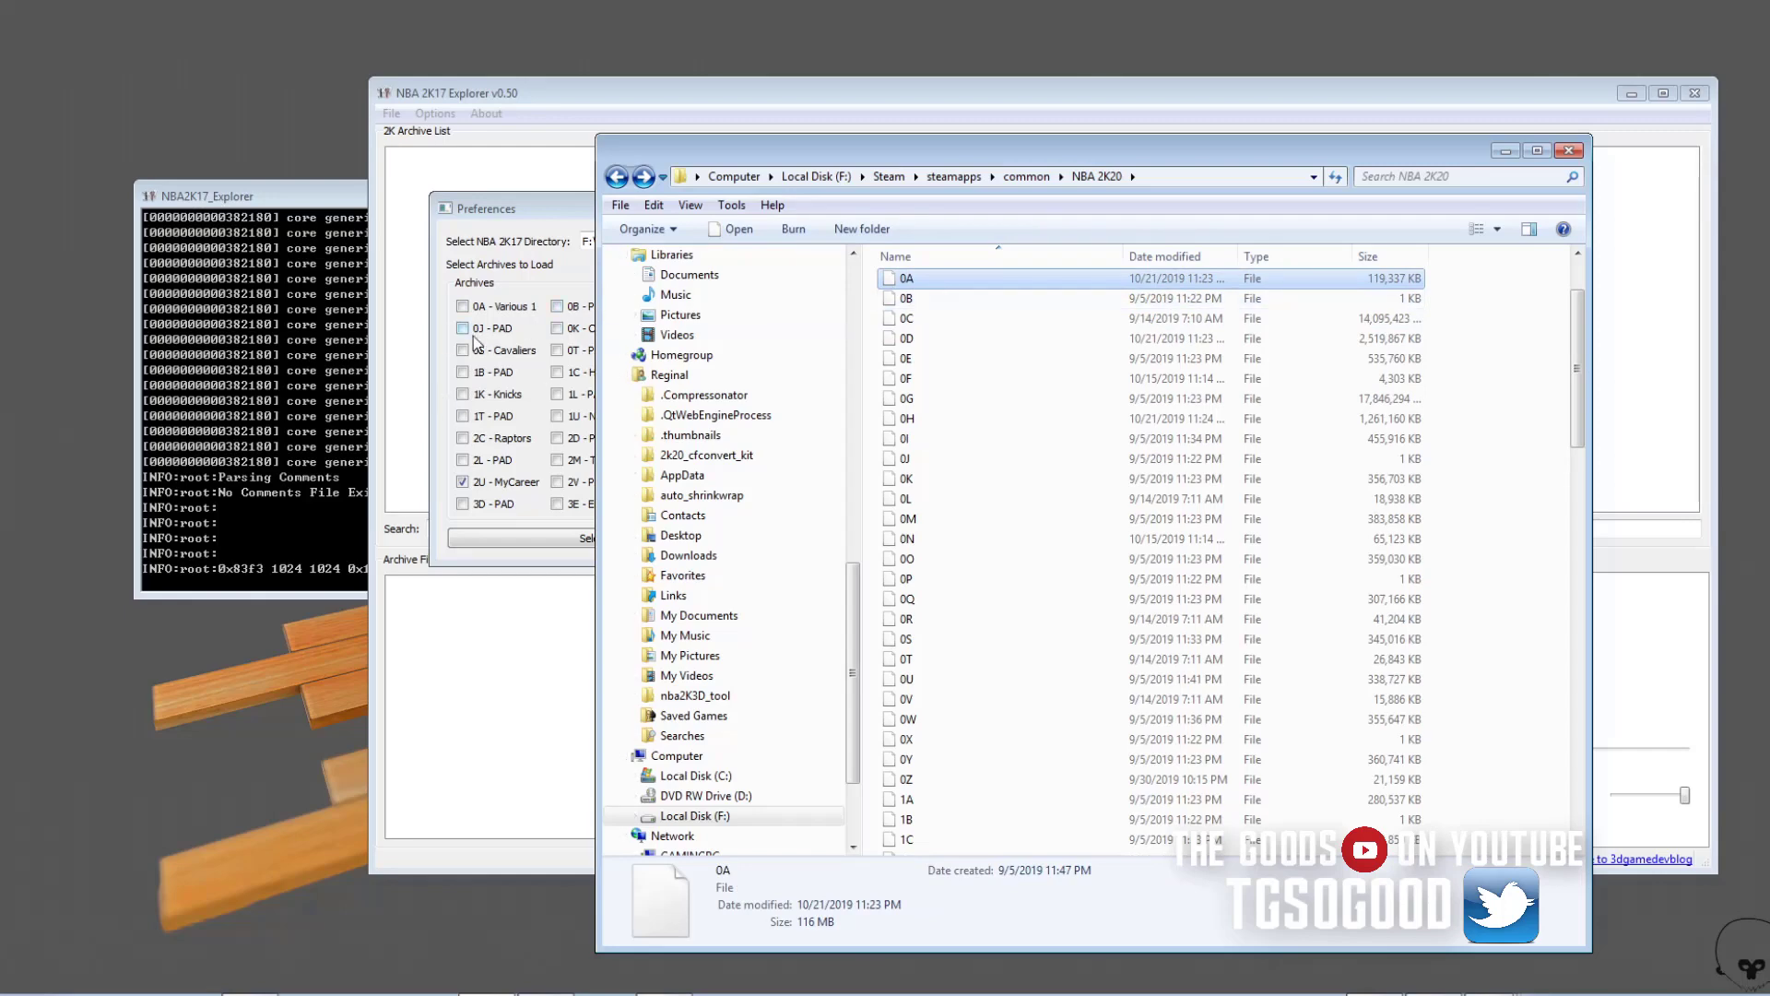
{"action": "left_click_drag", "start_coordinate": [734, 152], "coordinate": [831, 176]}
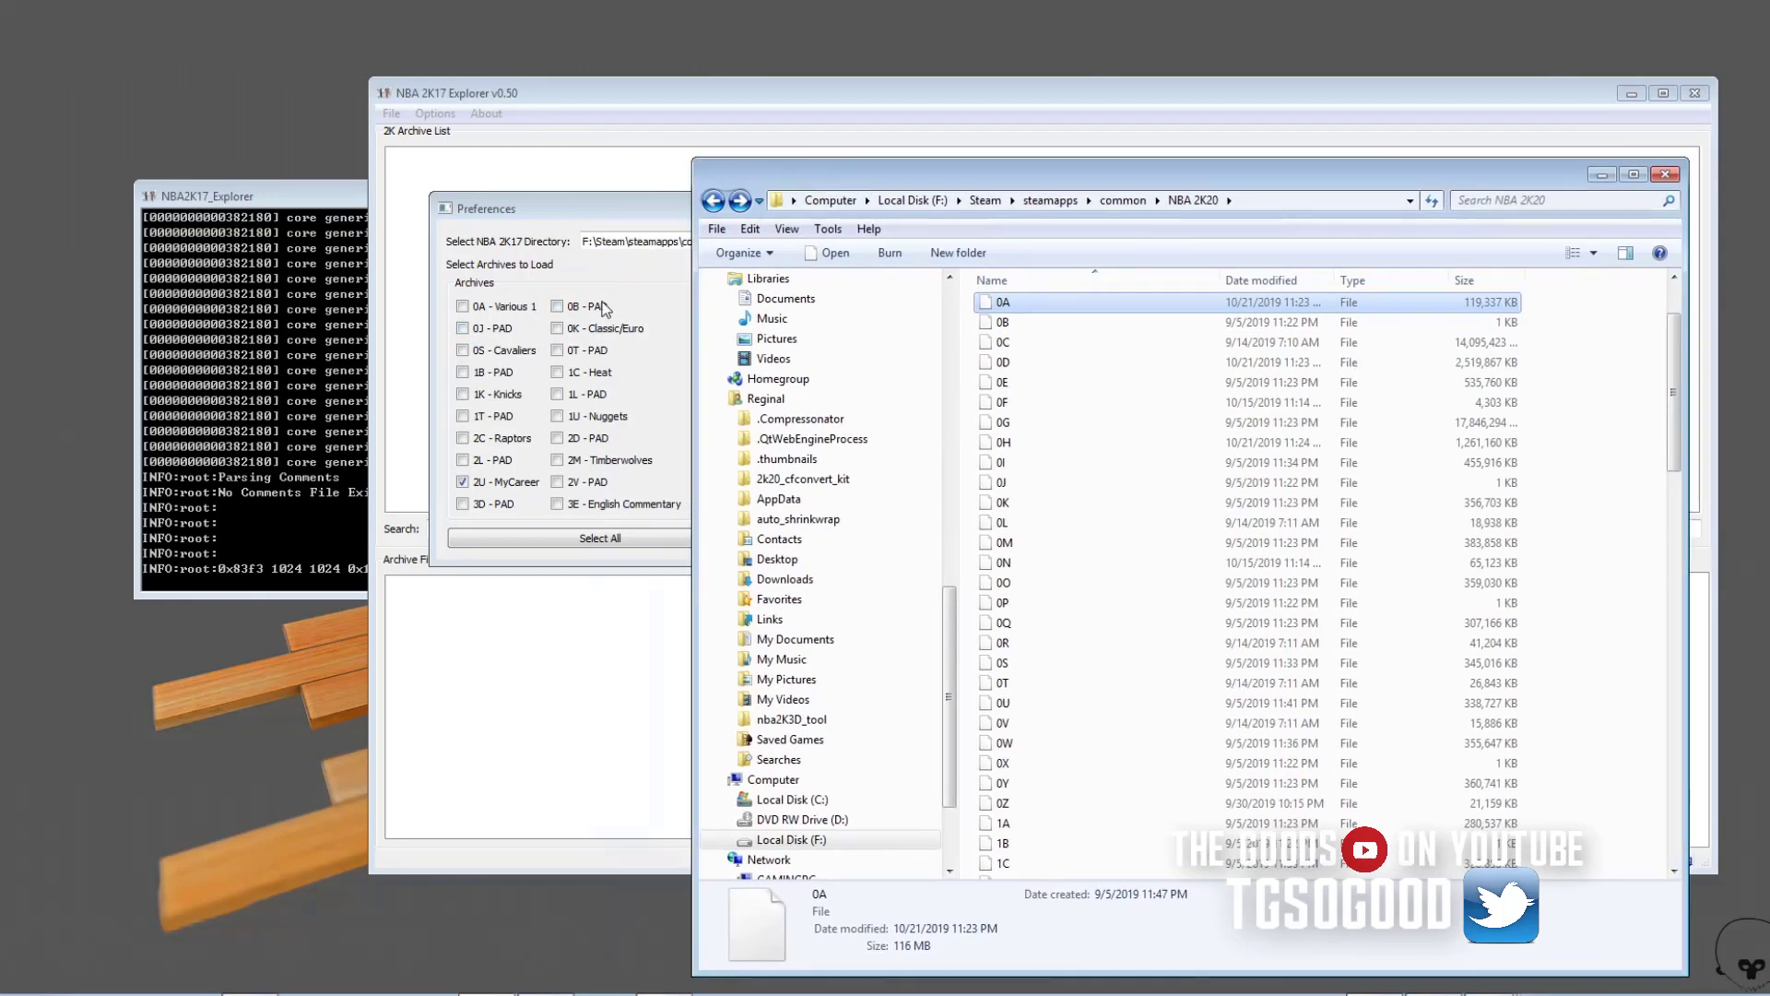
{"action": "left_click", "coordinate": [1005, 327]}
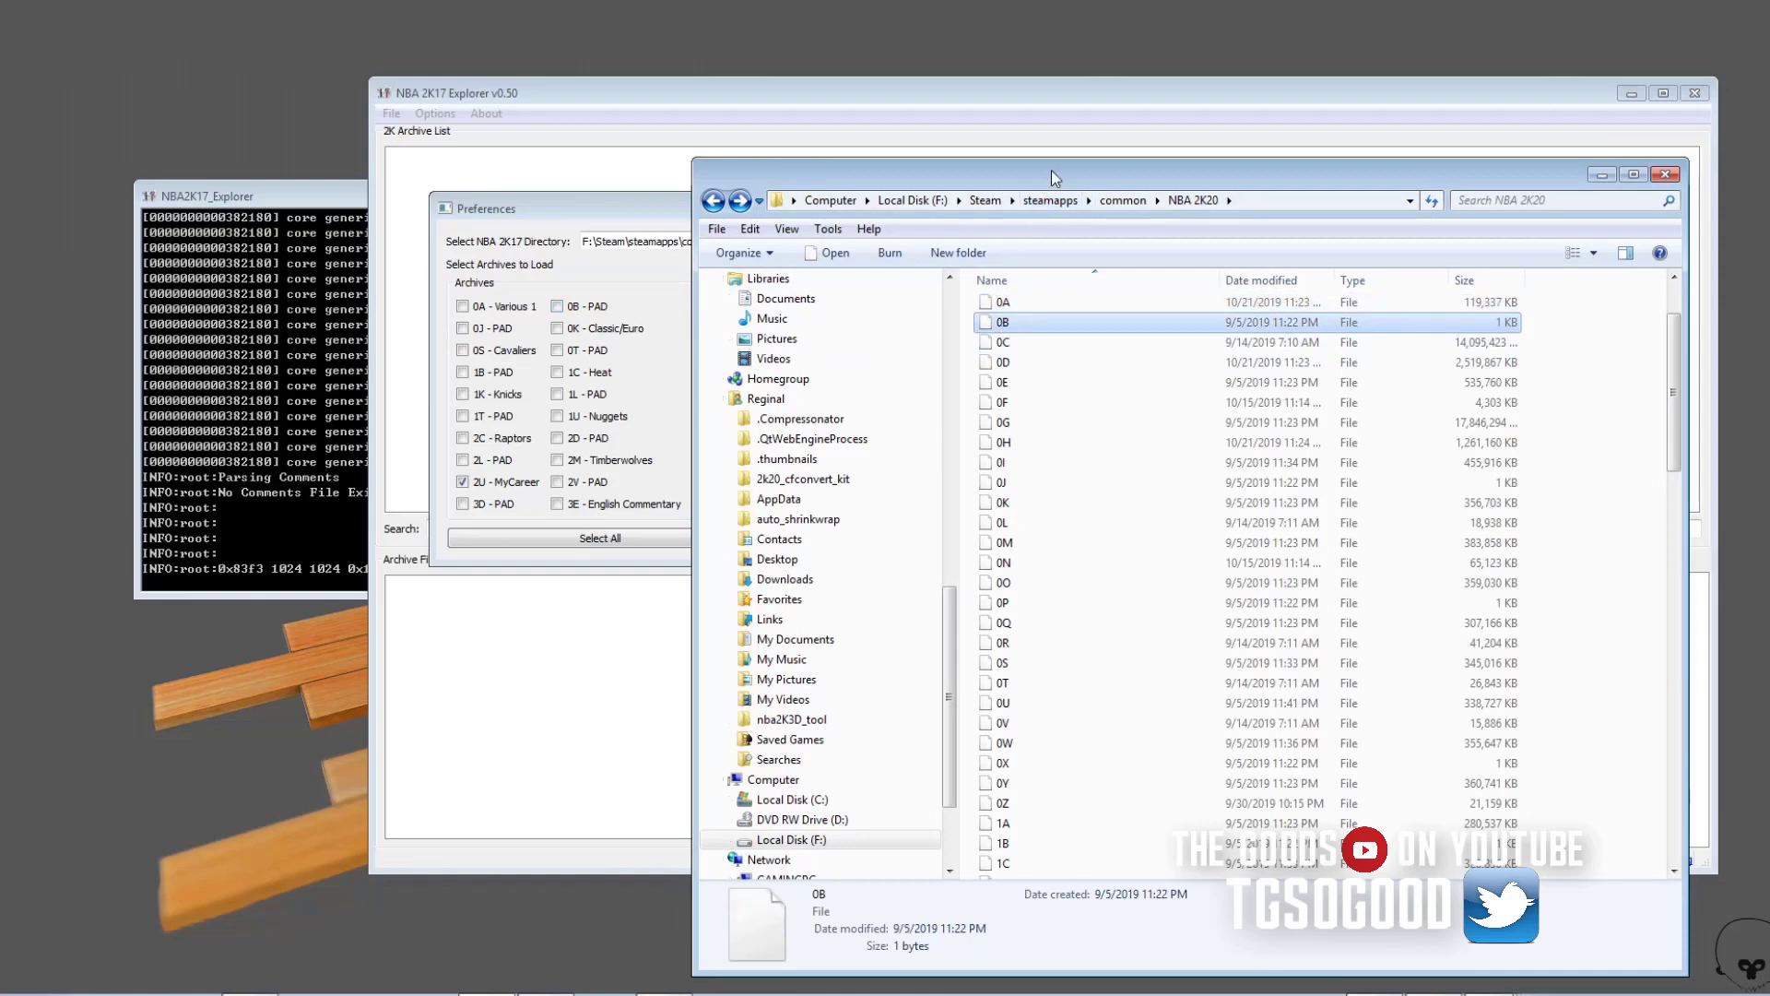
Examine the last archive files in the NBA 2K20 folder, up to 3J, and minimize the folder window
{"action": "left_click_drag", "start_coordinate": [1056, 178], "coordinate": [868, 139]}
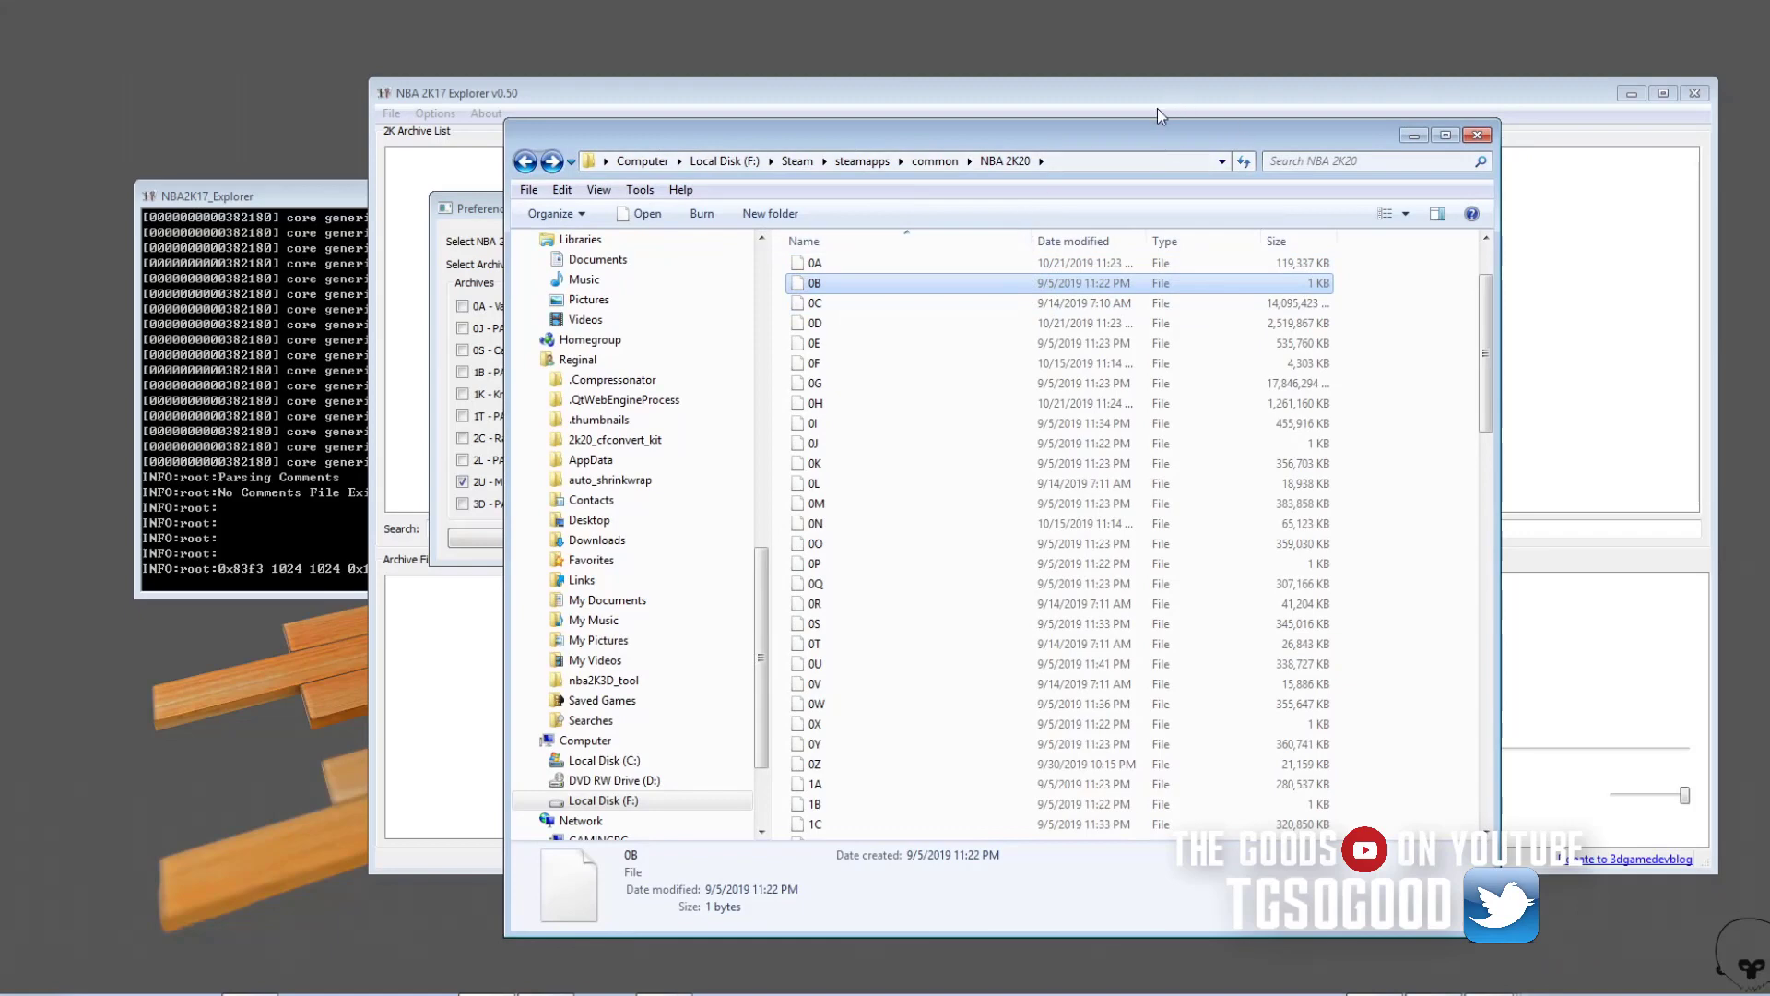
{"action": "left_click_drag", "start_coordinate": [1492, 427], "coordinate": [1478, 789]}
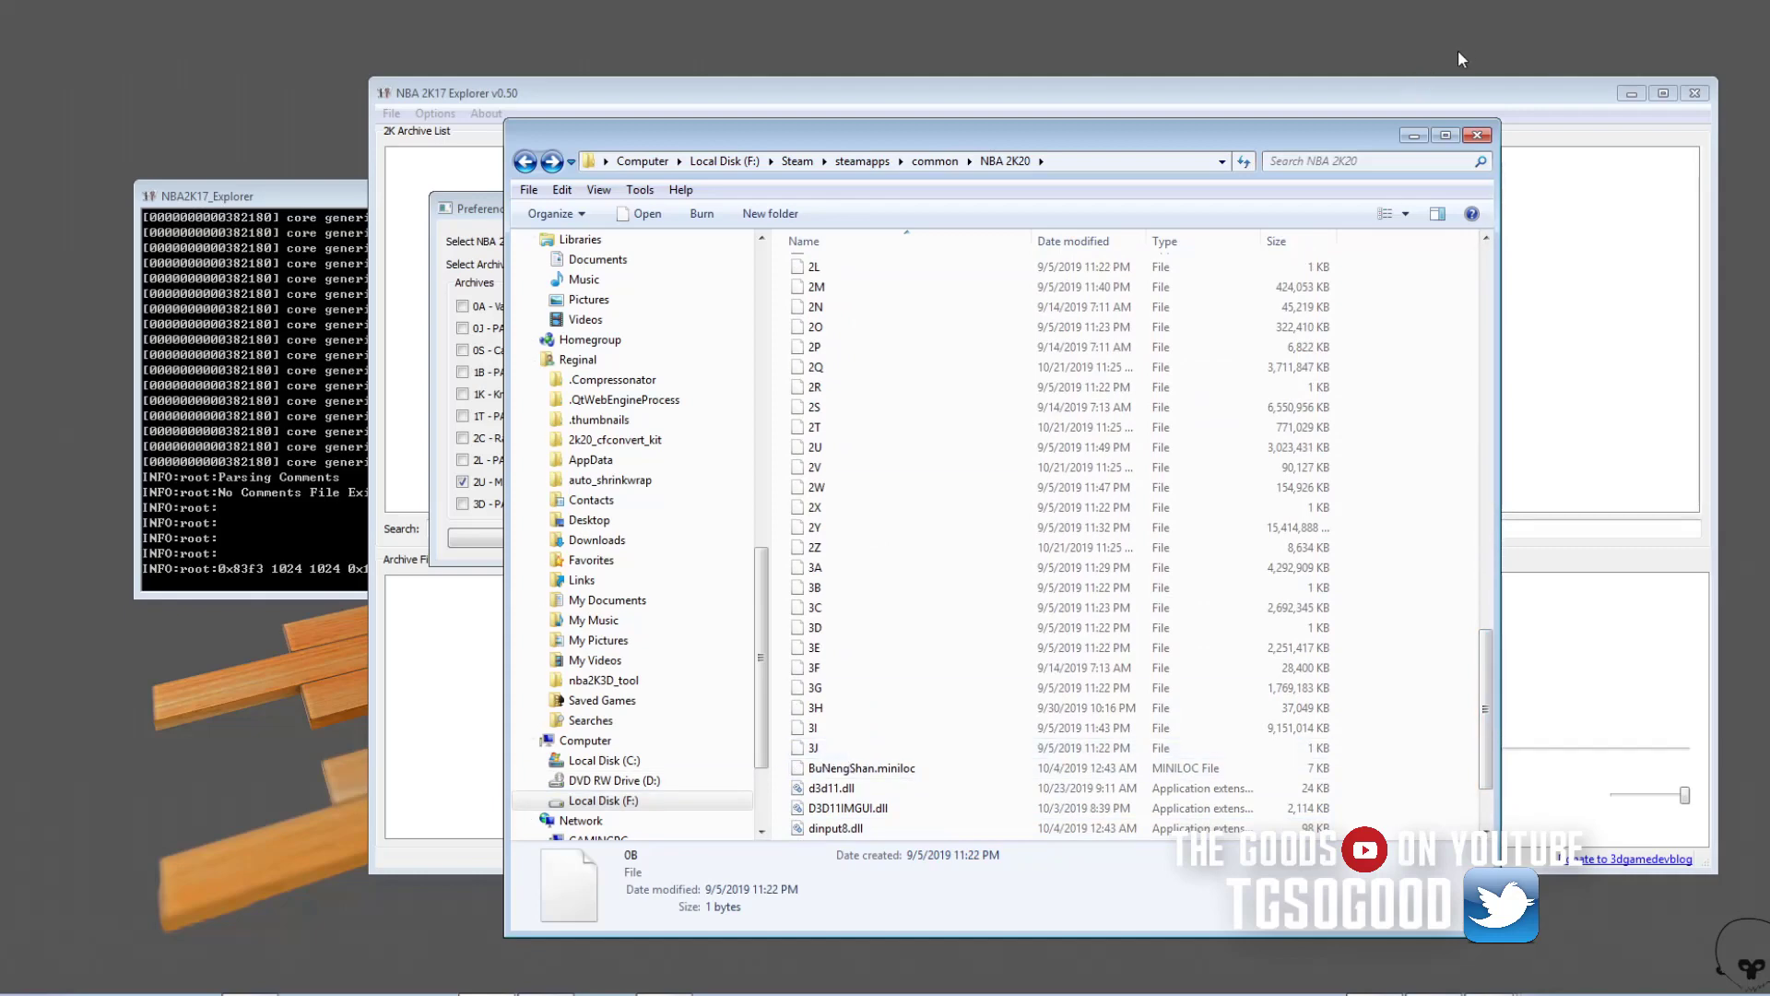
{"action": "left_click", "coordinate": [1413, 139]}
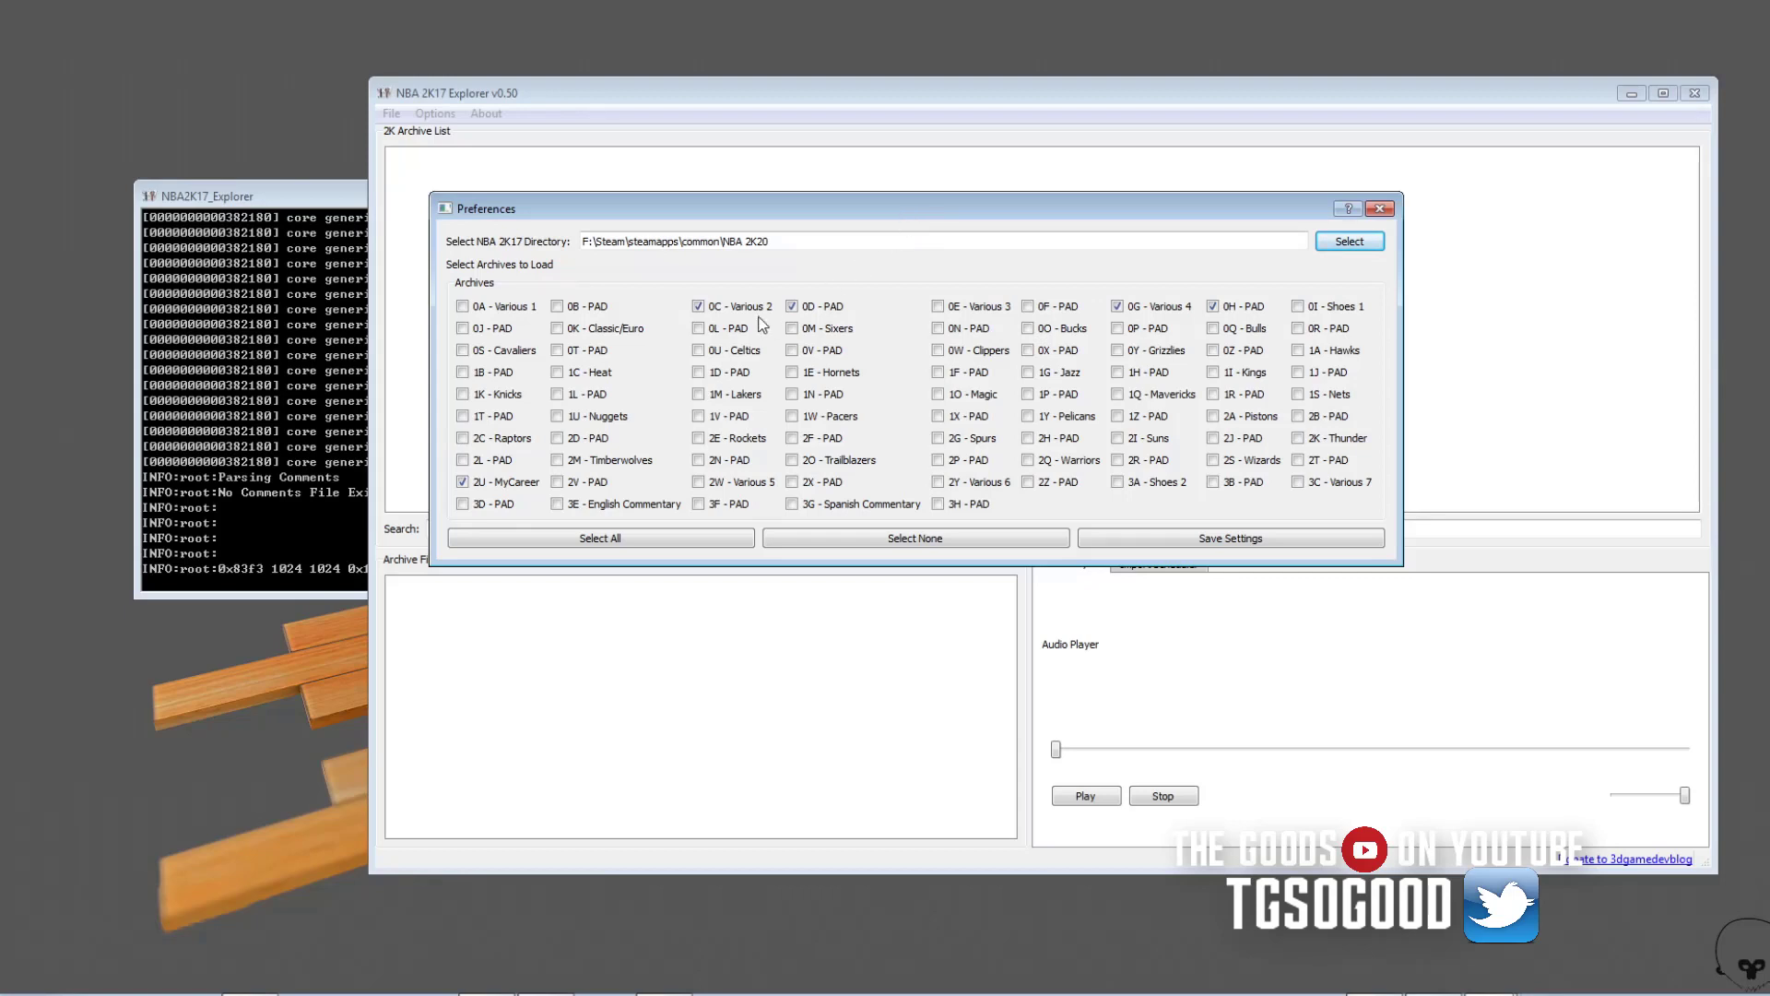
Go over archives 0D, 0G, 0H and 2U - MyCareer in the archive selection and close Preferences without saving
{"action": "left_click", "coordinate": [791, 306]}
{"action": "left_click", "coordinate": [1117, 306]}
{"action": "left_click", "coordinate": [1213, 306]}
{"action": "left_click", "coordinate": [496, 481]}
{"action": "left_click", "coordinate": [1380, 210]}
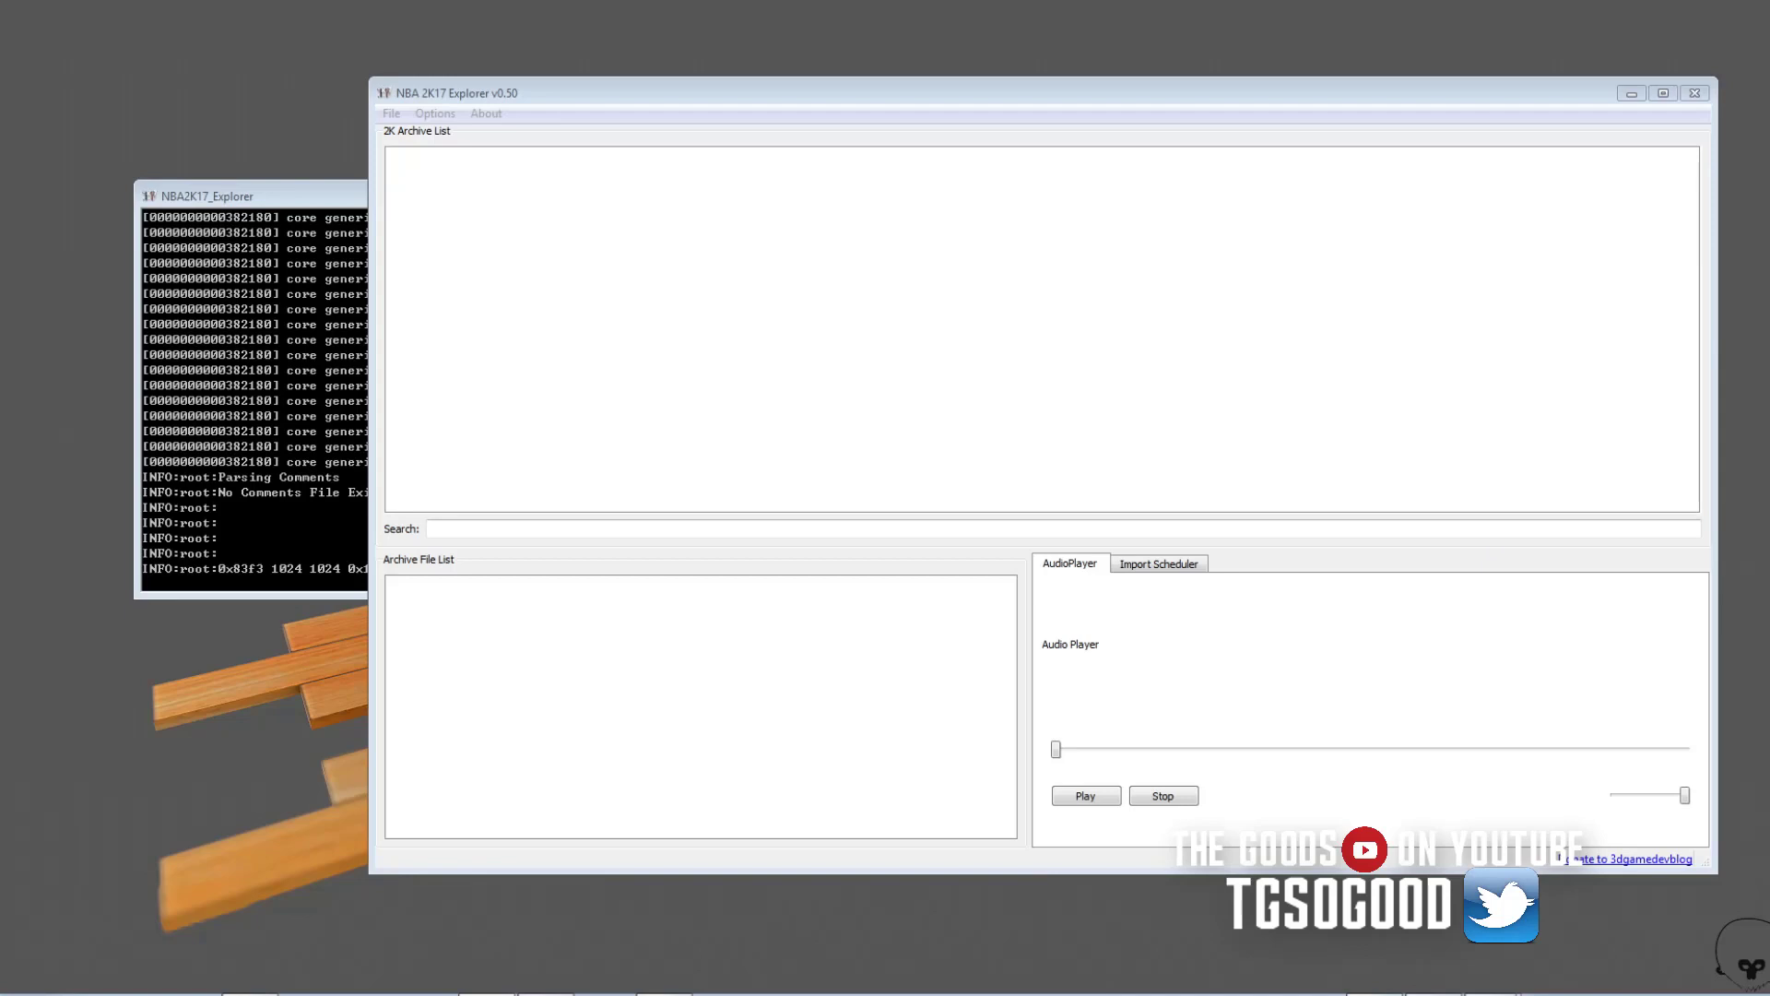
Switch to the NBA 2K20 game, open the Mini Xiugaiqi overlay and enable Initializer under Basic Function
{"action": "key", "text": "alt+Tab"}
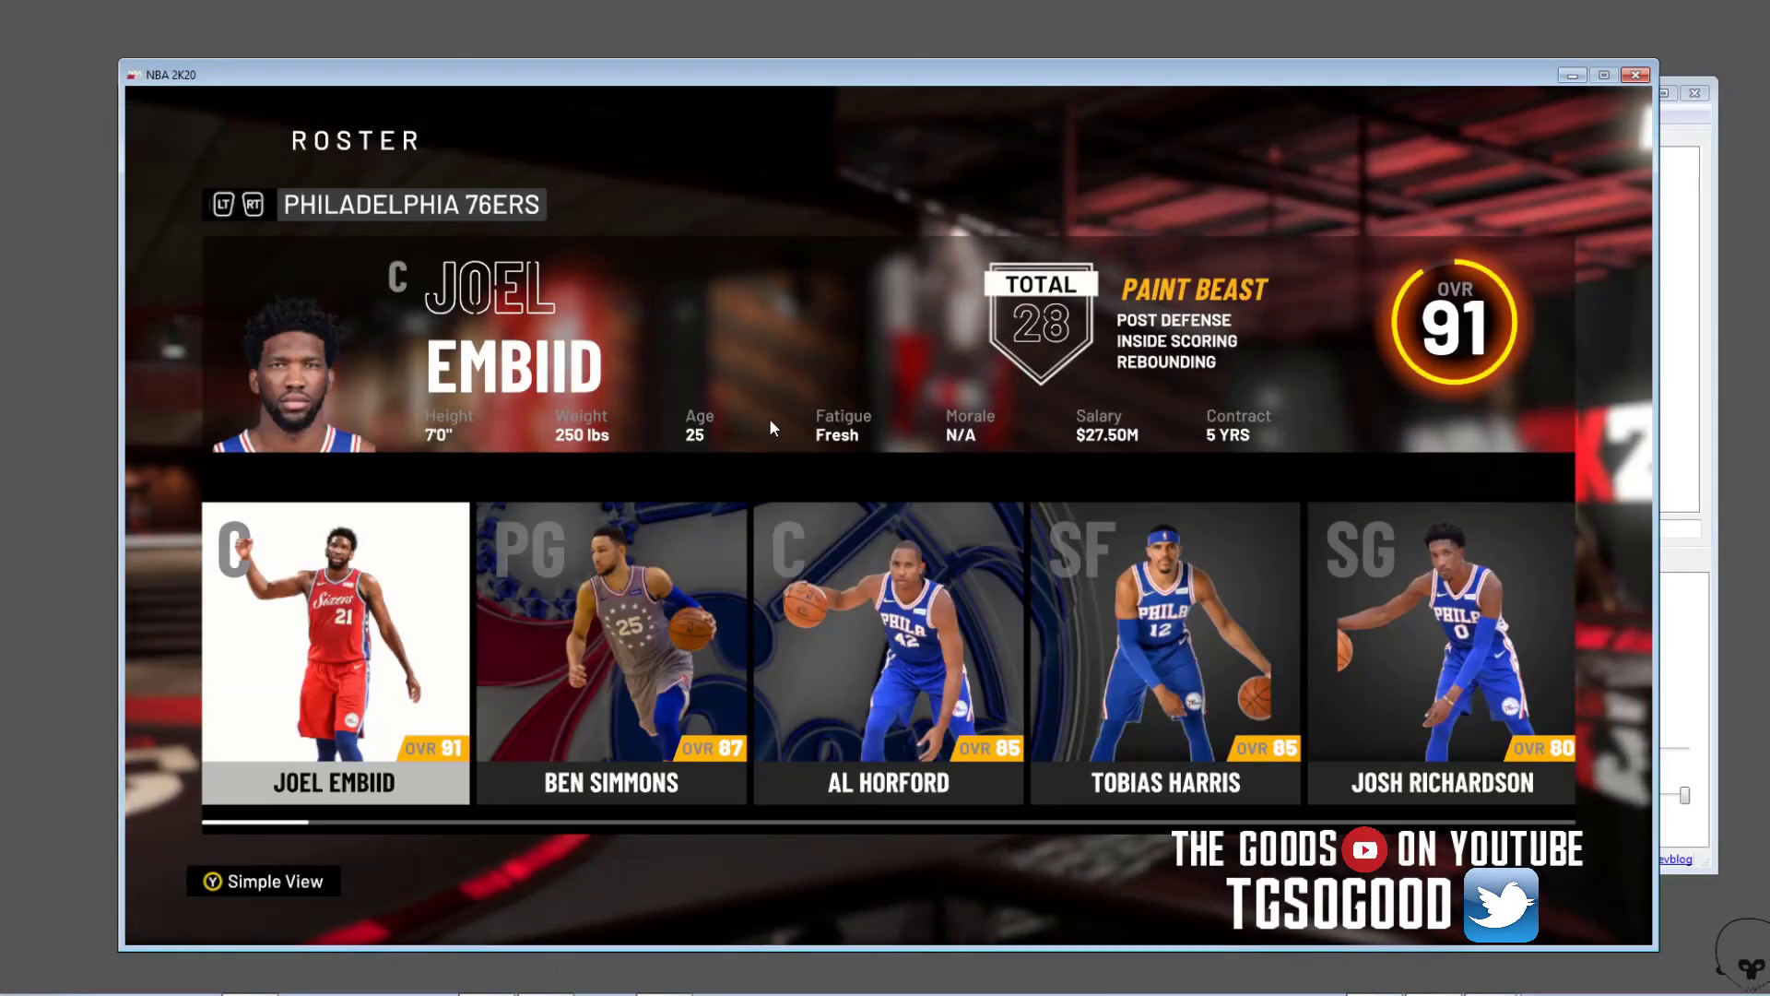
{"action": "key", "text": "Home"}
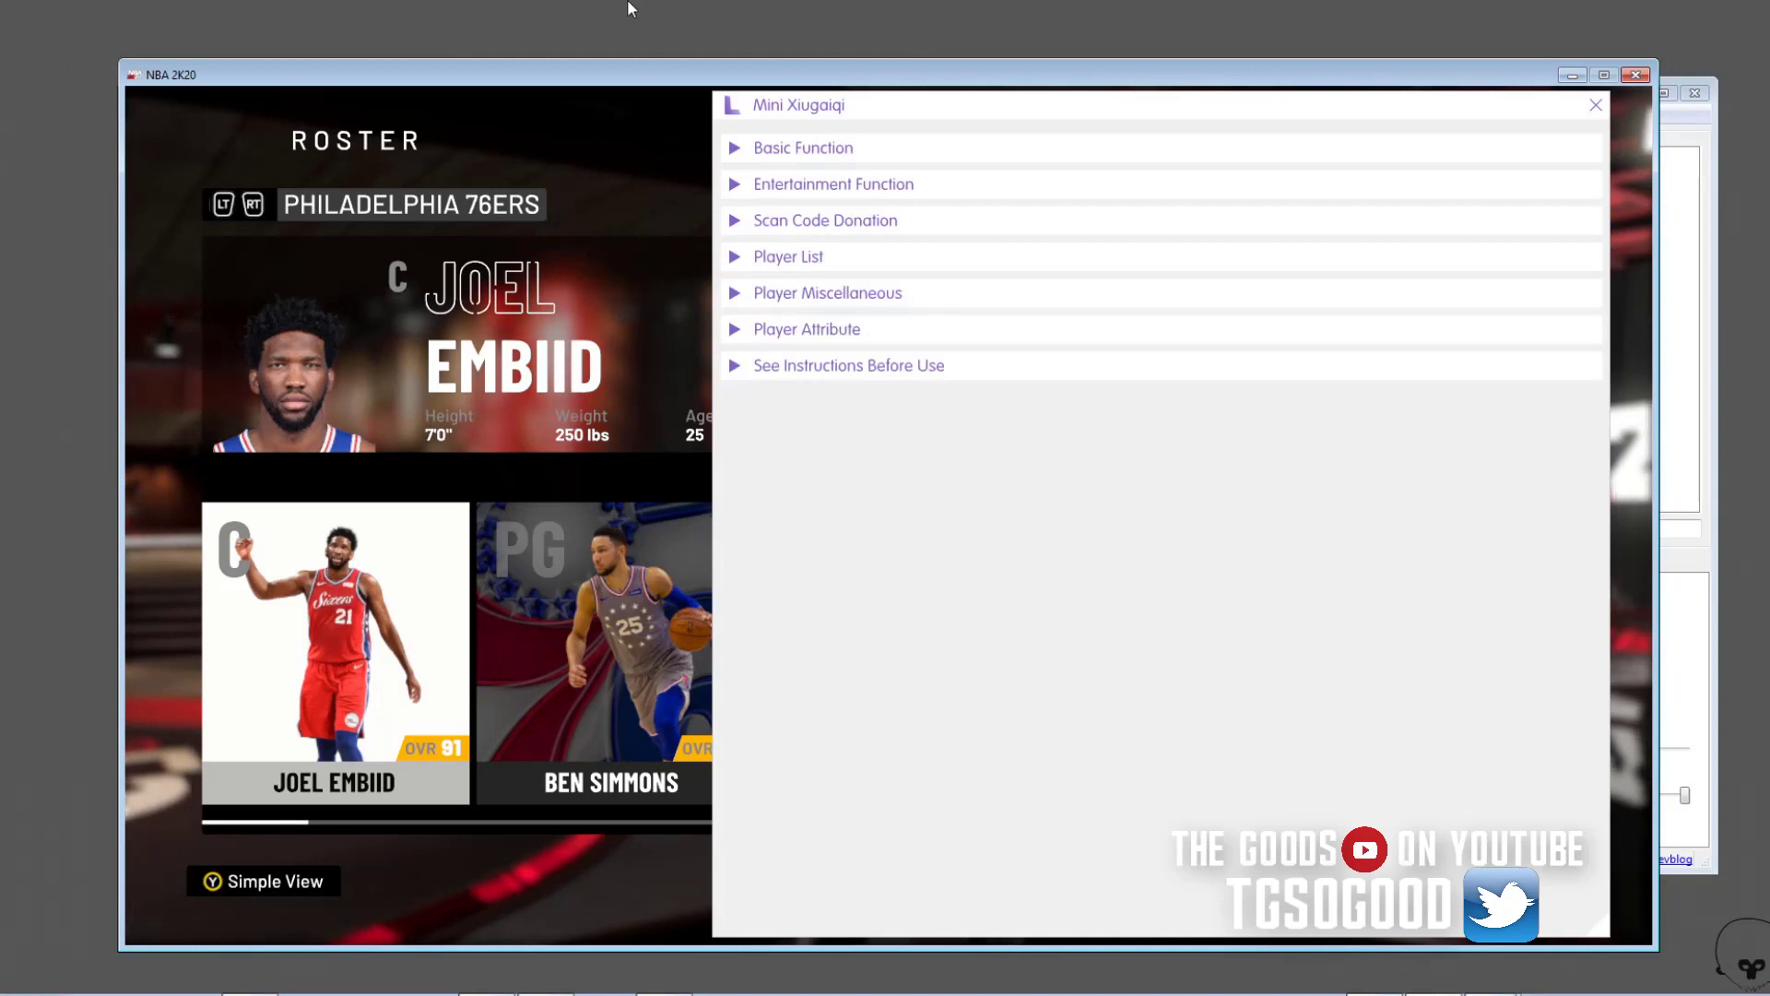
{"action": "left_click", "coordinate": [793, 148]}
{"action": "left_click", "coordinate": [742, 186]}
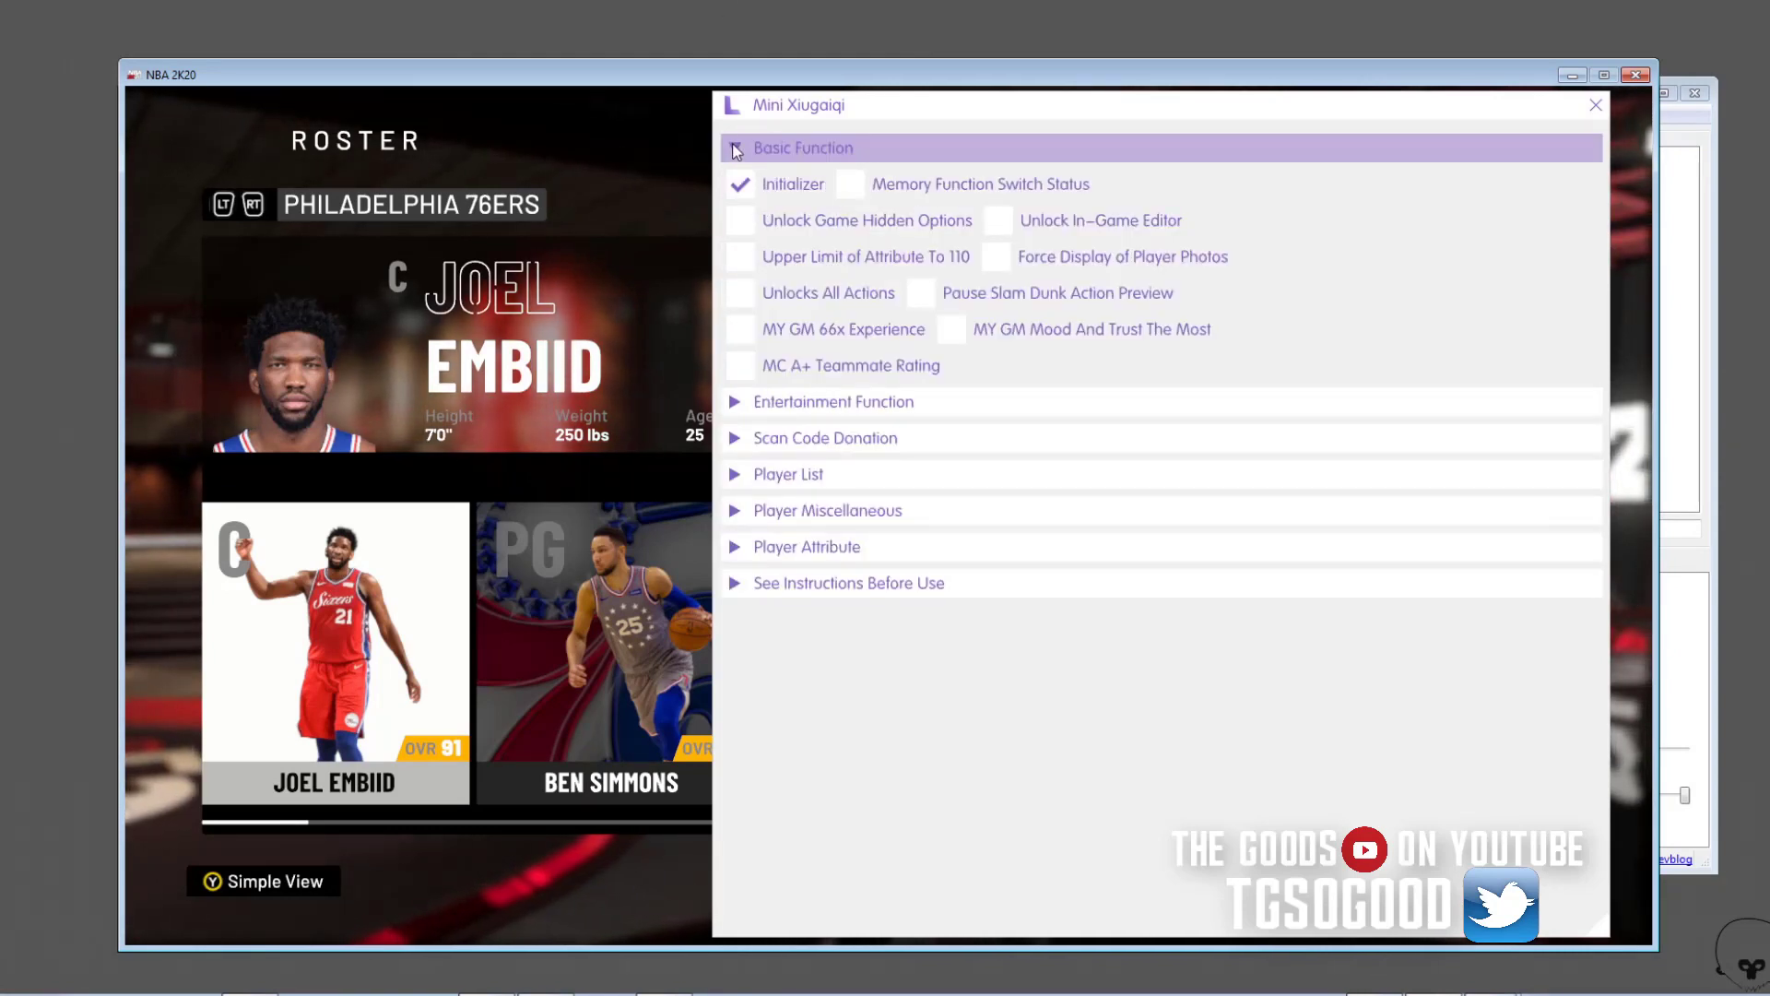
{"action": "left_click", "coordinate": [744, 146]}
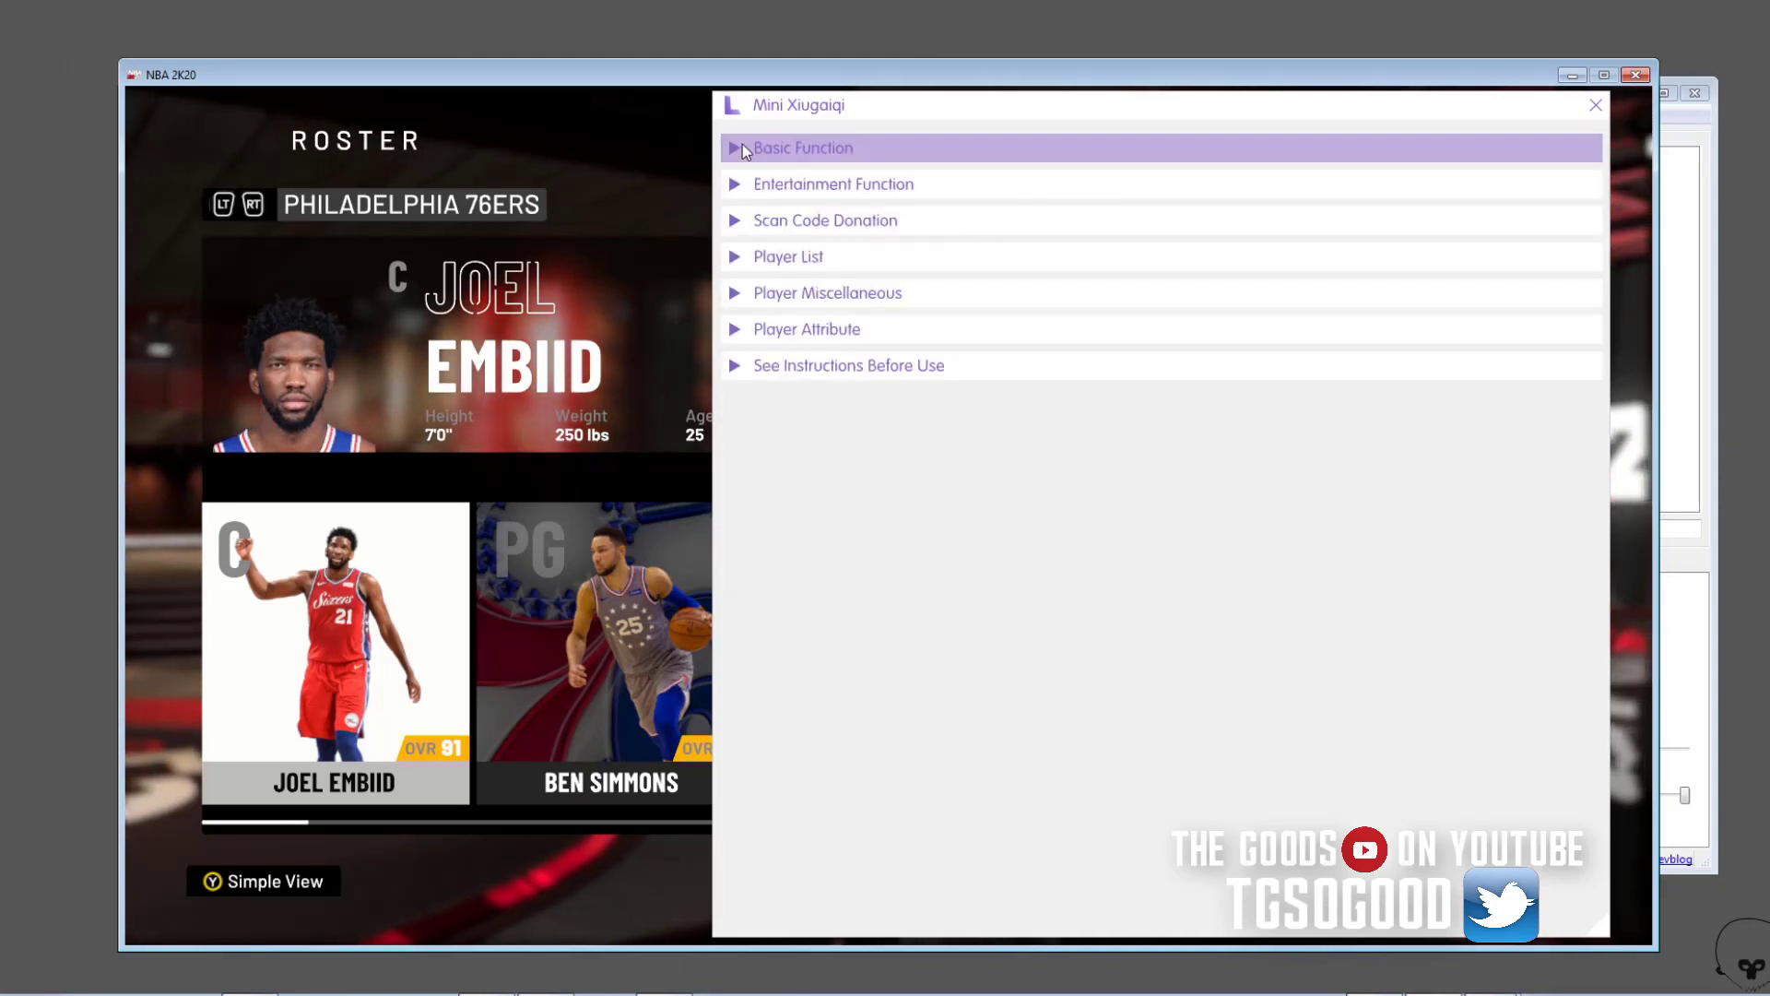
Check which player is current in the overlay's Player List section and collapse the section
{"action": "left_click", "coordinate": [733, 258]}
{"action": "left_click", "coordinate": [743, 296]}
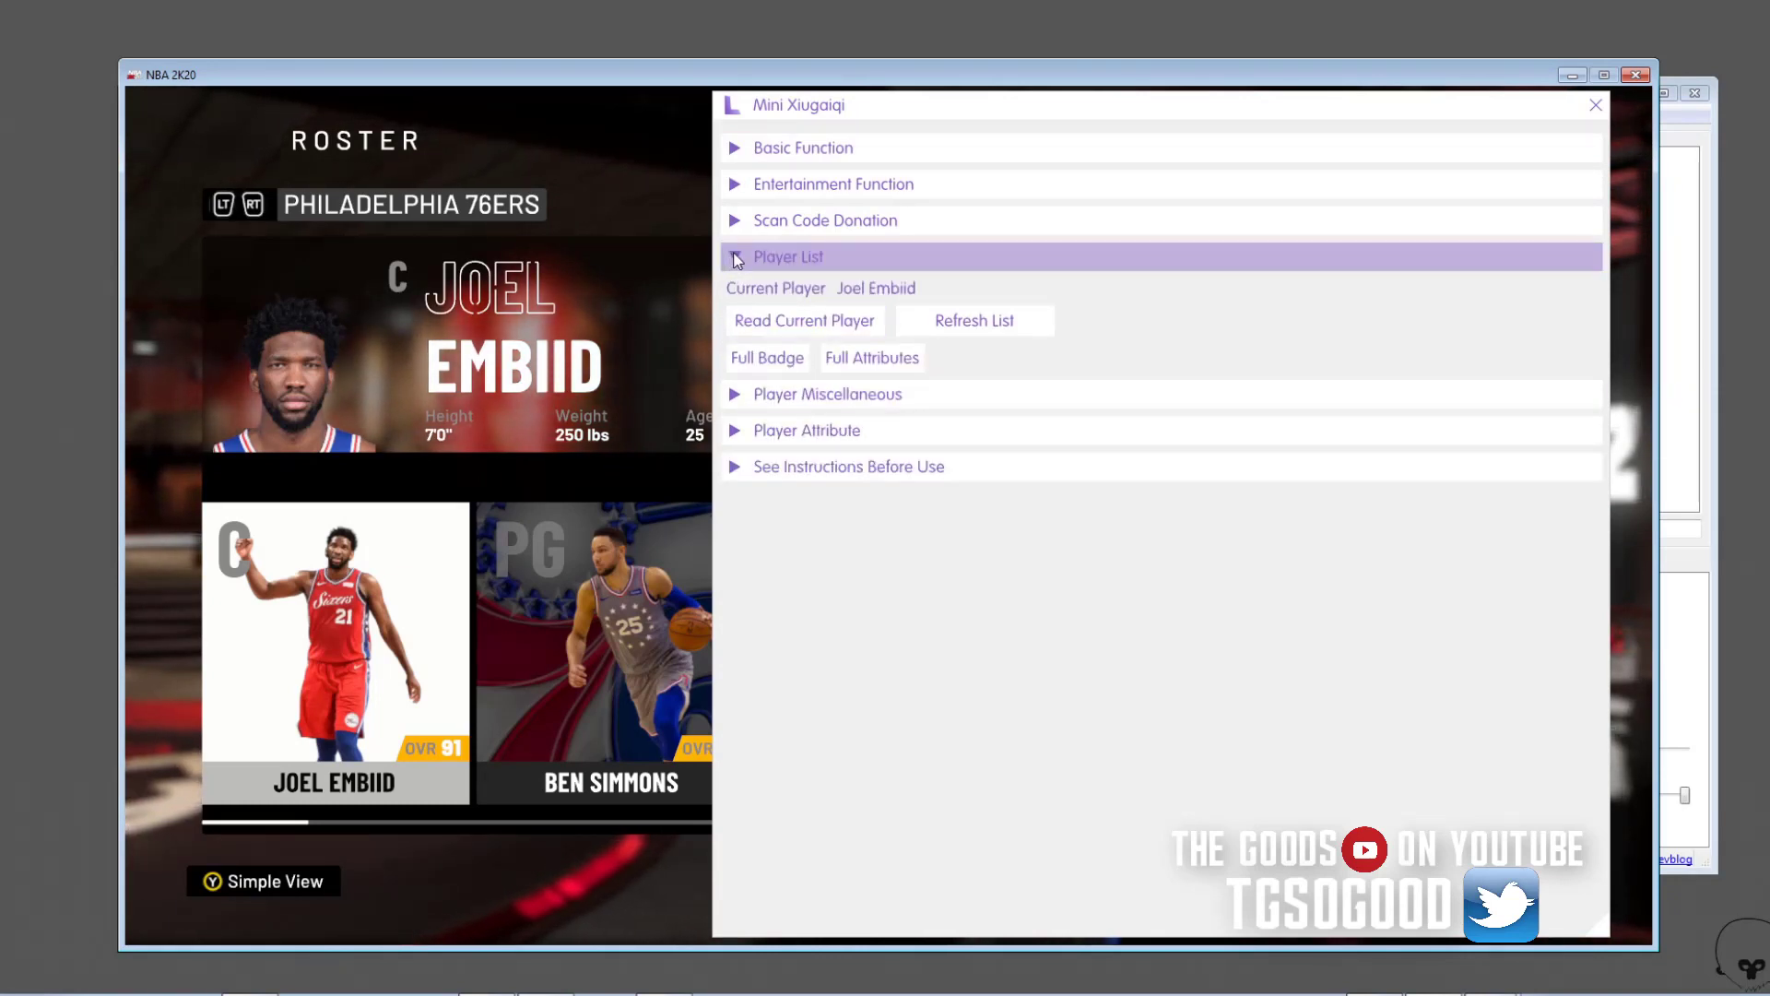
{"action": "left_click", "coordinate": [733, 259]}
{"action": "left_click", "coordinate": [739, 297]}
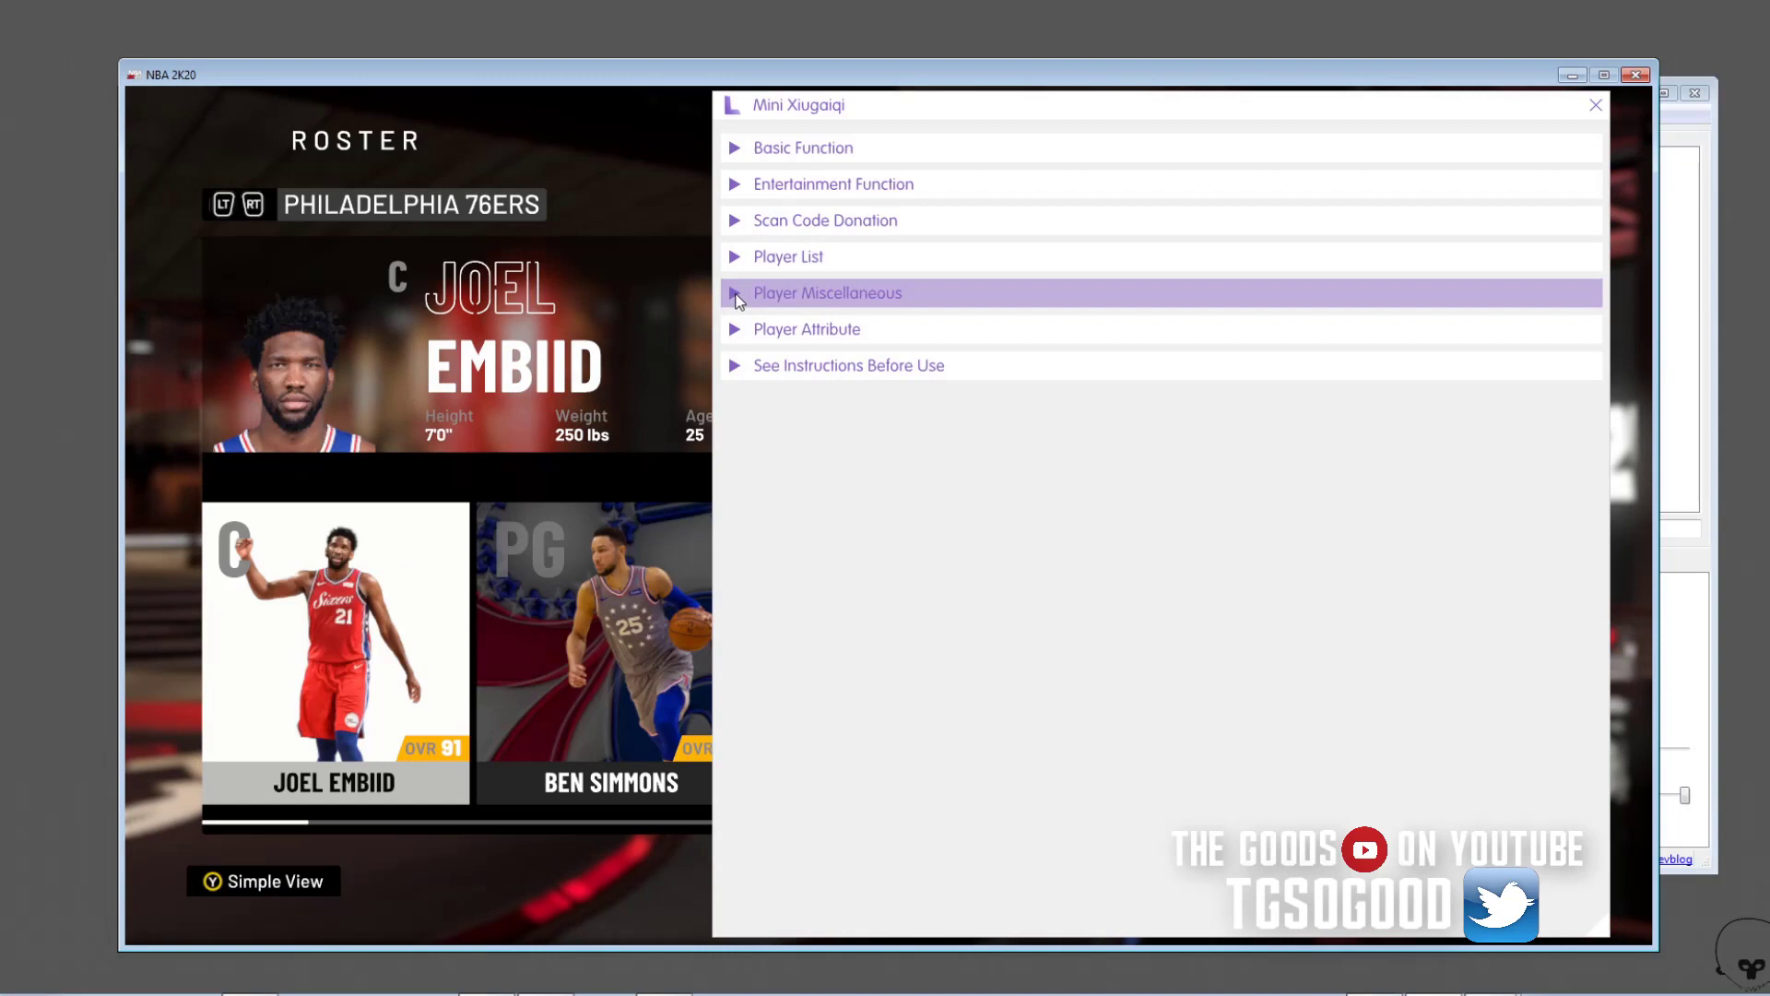
Look up Joel Embiid's Face Number under Player Miscellaneous, then close the overlay and minimize the game
{"action": "left_click", "coordinate": [738, 295]}
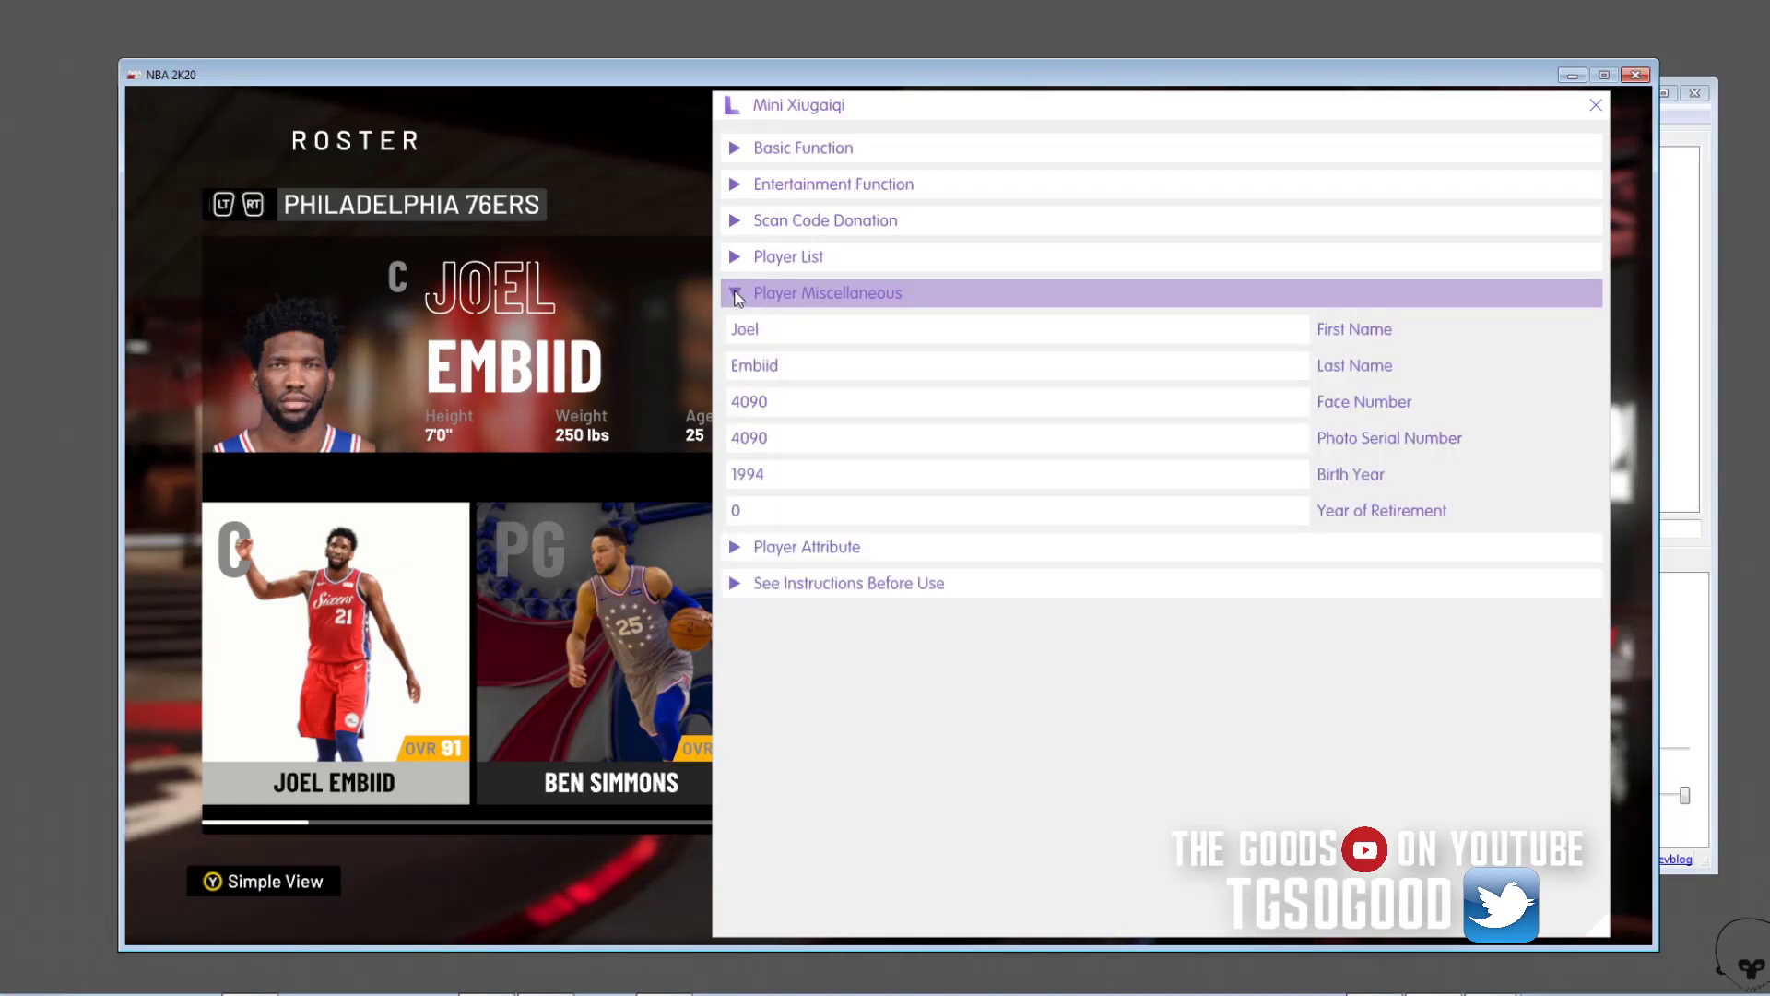
{"action": "left_click", "coordinate": [738, 295]}
{"action": "left_click", "coordinate": [738, 295]}
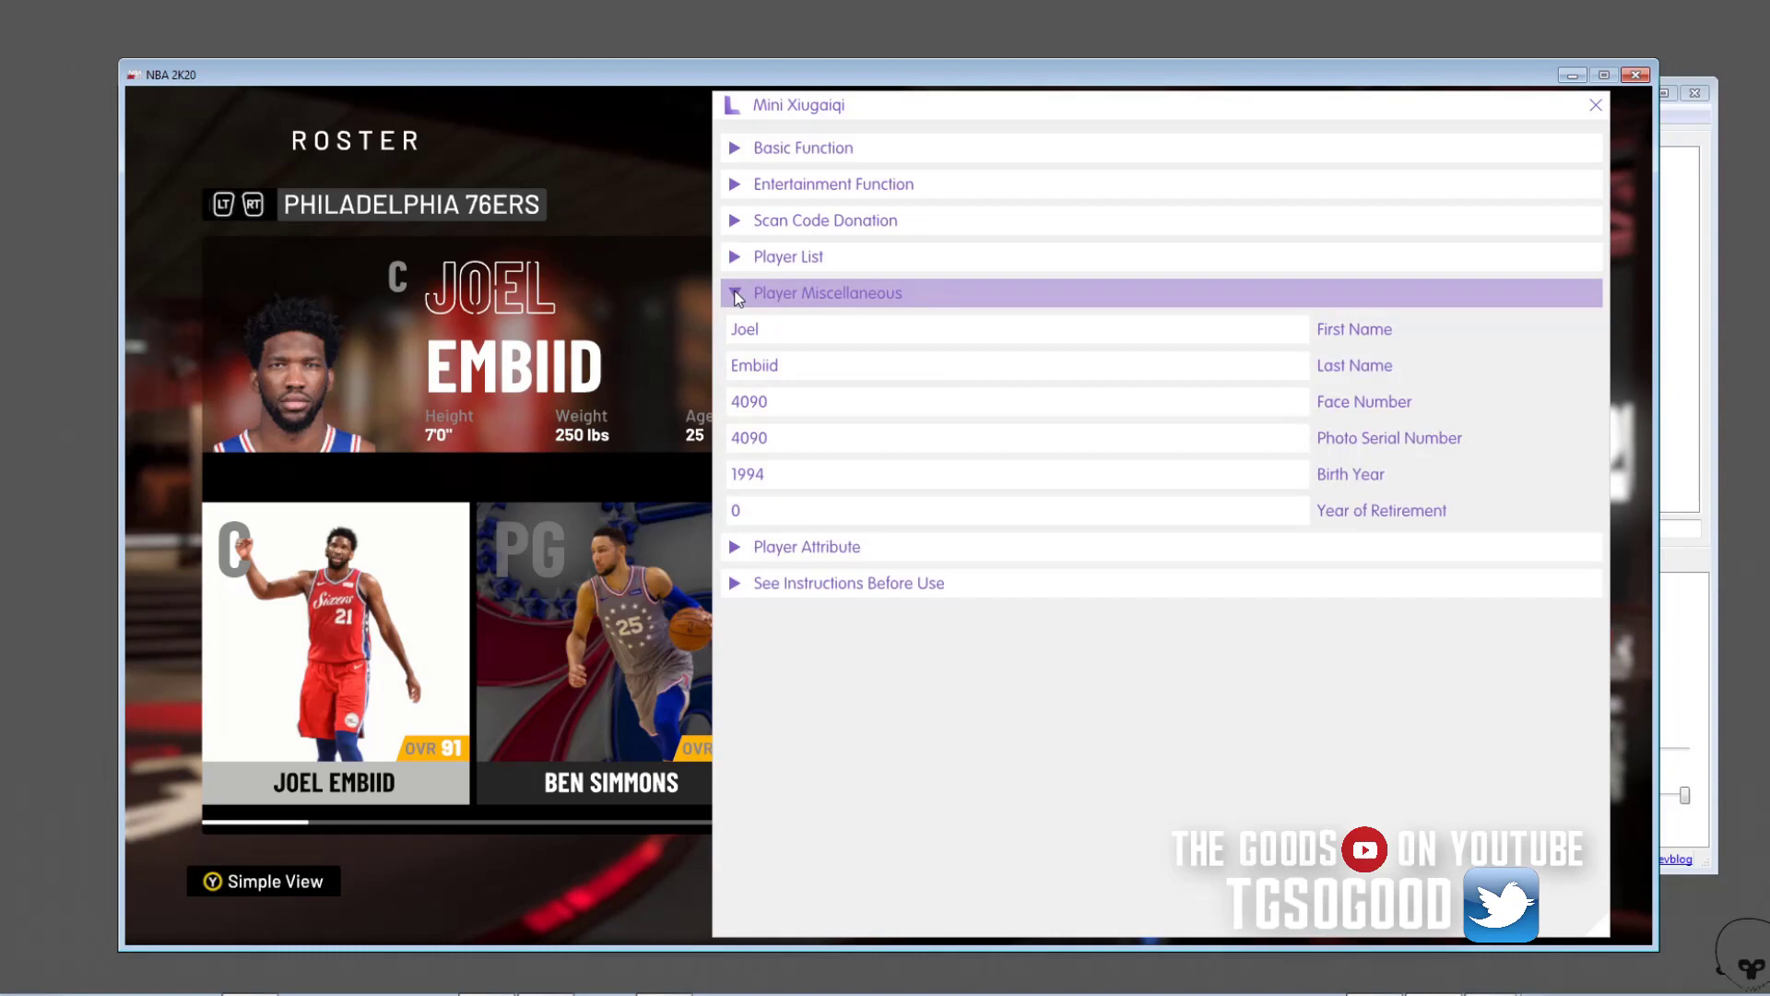
{"action": "left_click", "coordinate": [792, 404]}
{"action": "double_click", "coordinate": [791, 406]}
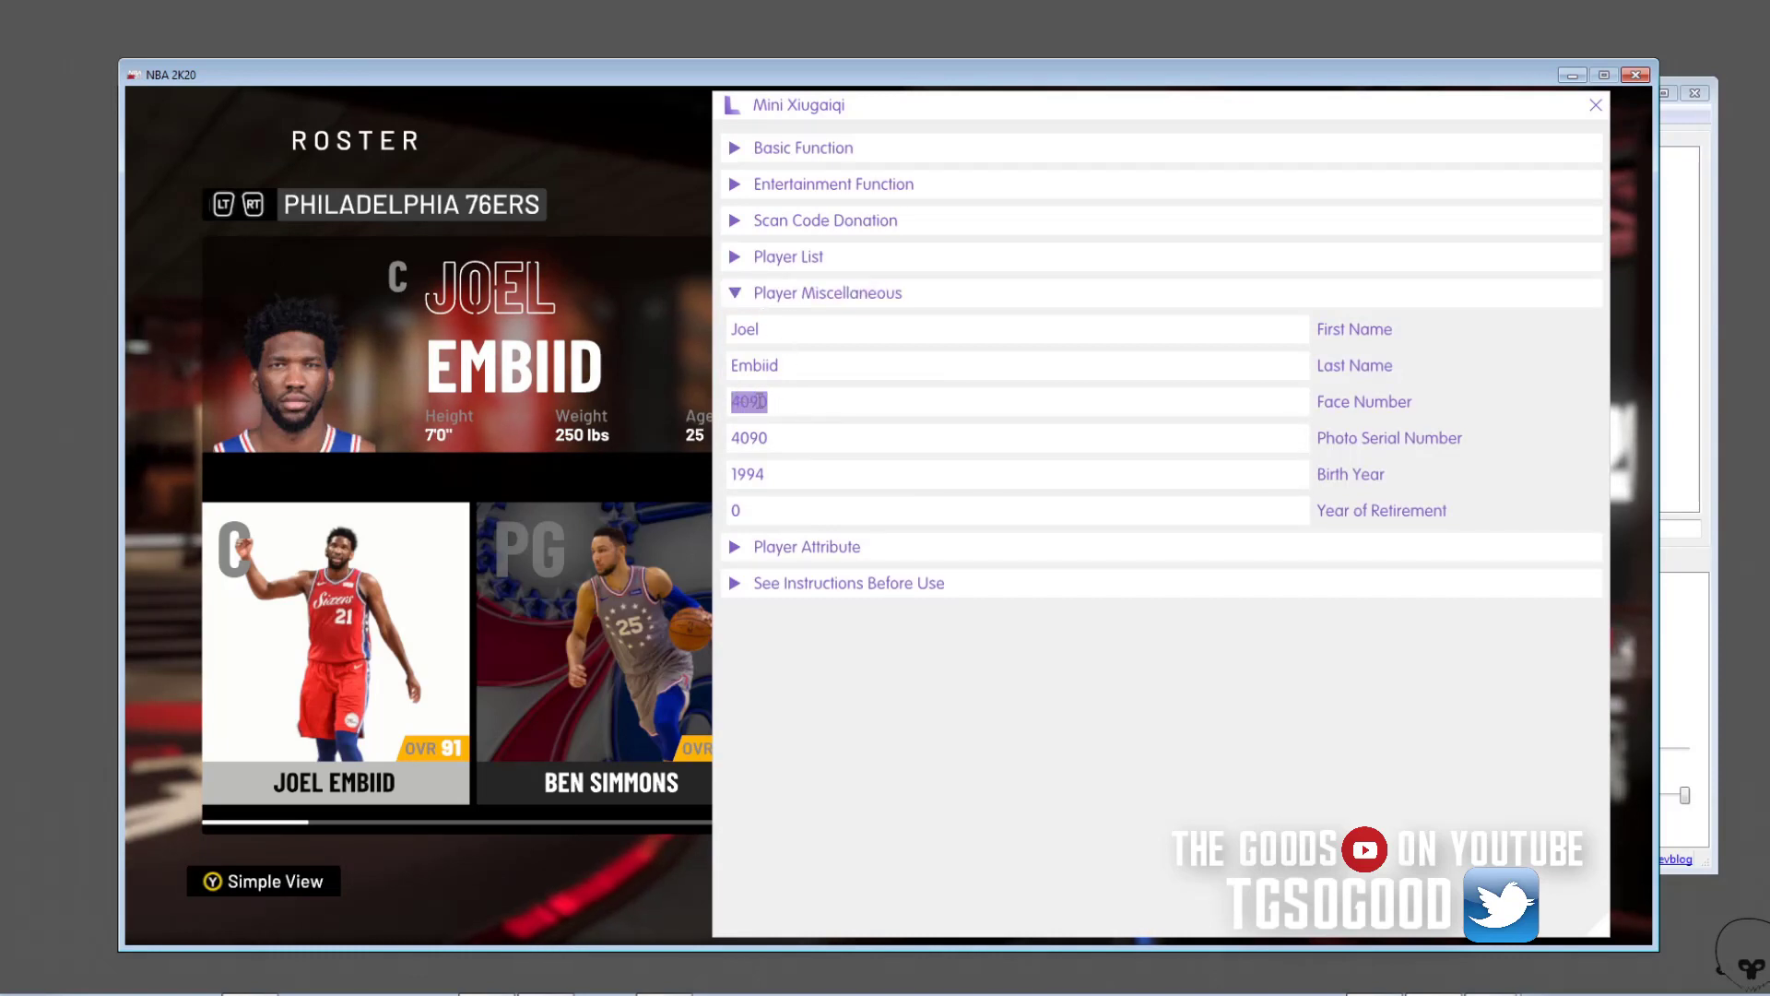
{"action": "left_click", "coordinate": [740, 295]}
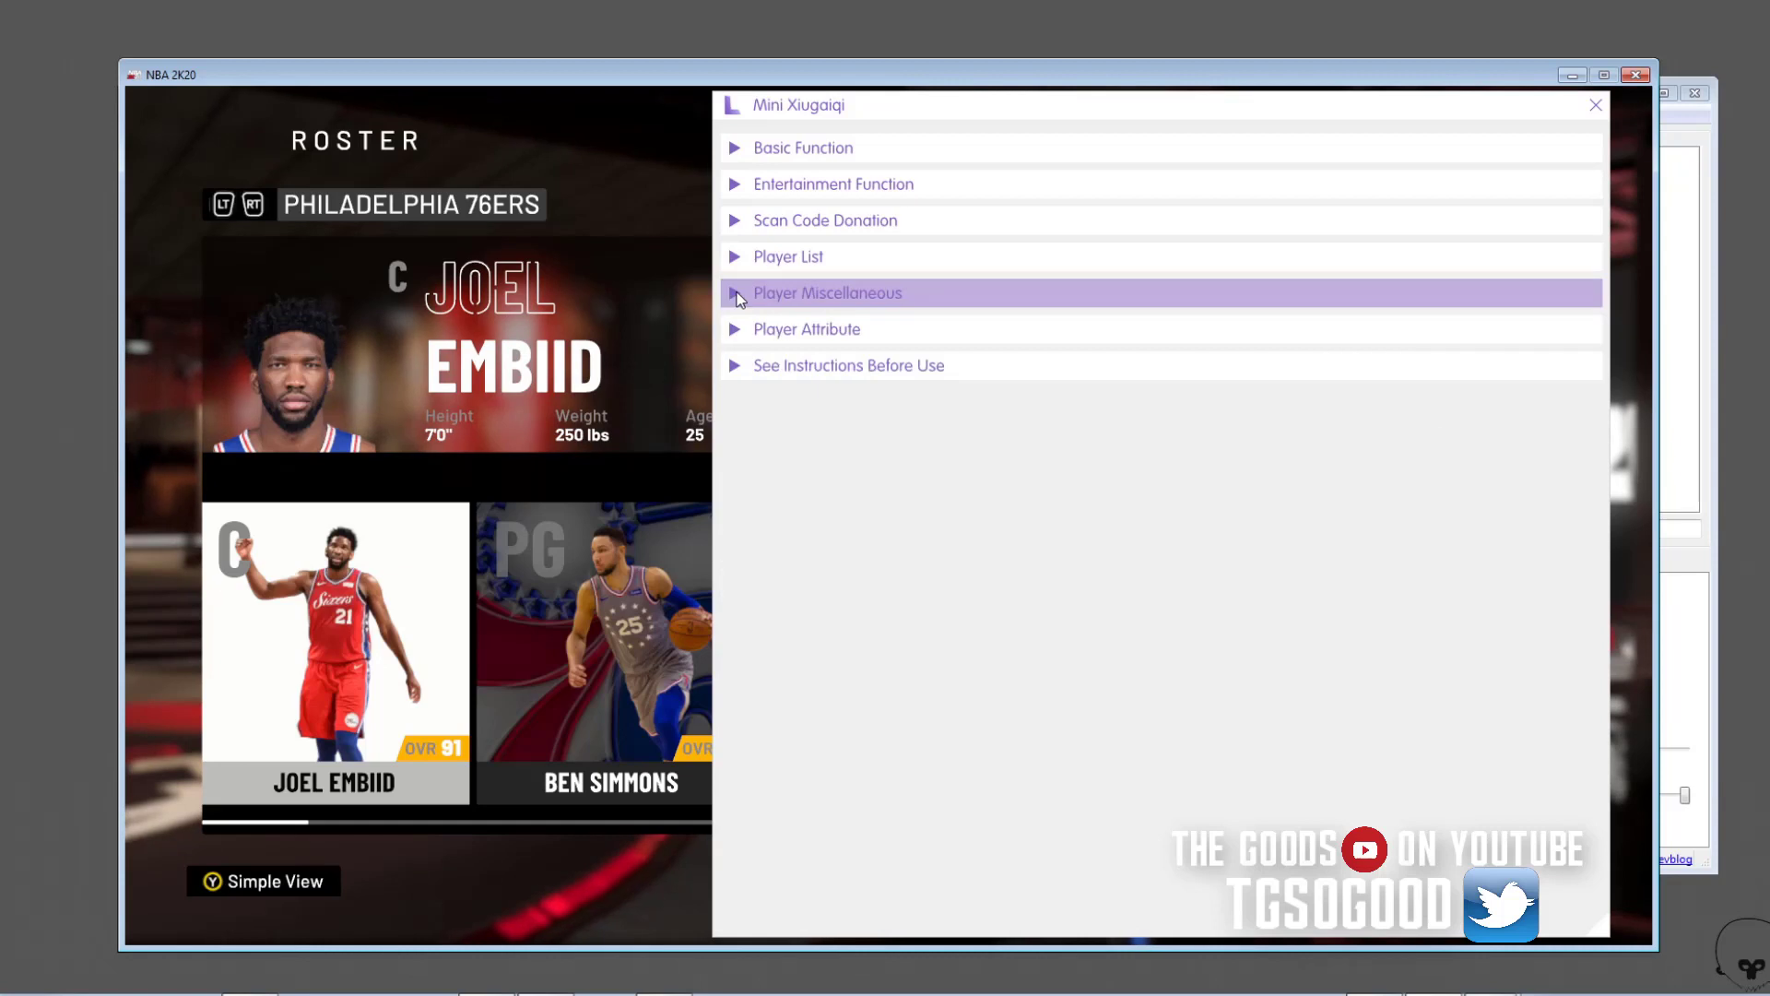
{"action": "left_click", "coordinate": [998, 87]}
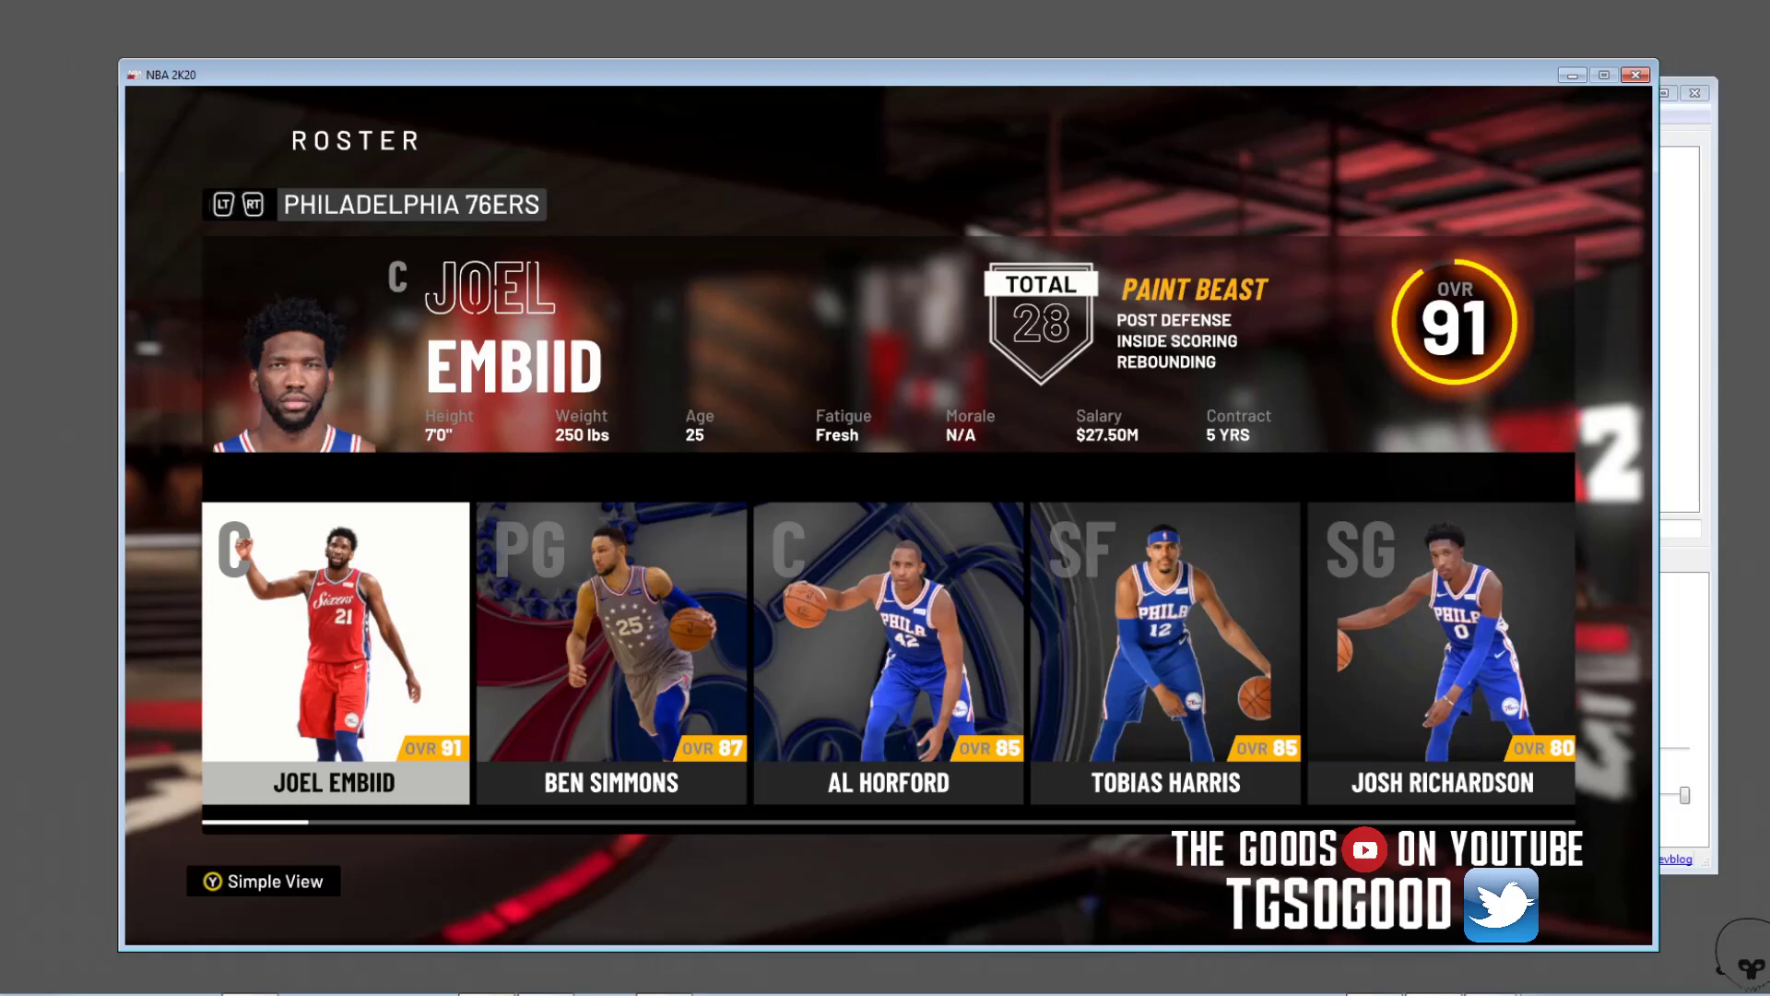
{"action": "left_click", "coordinate": [1573, 75]}
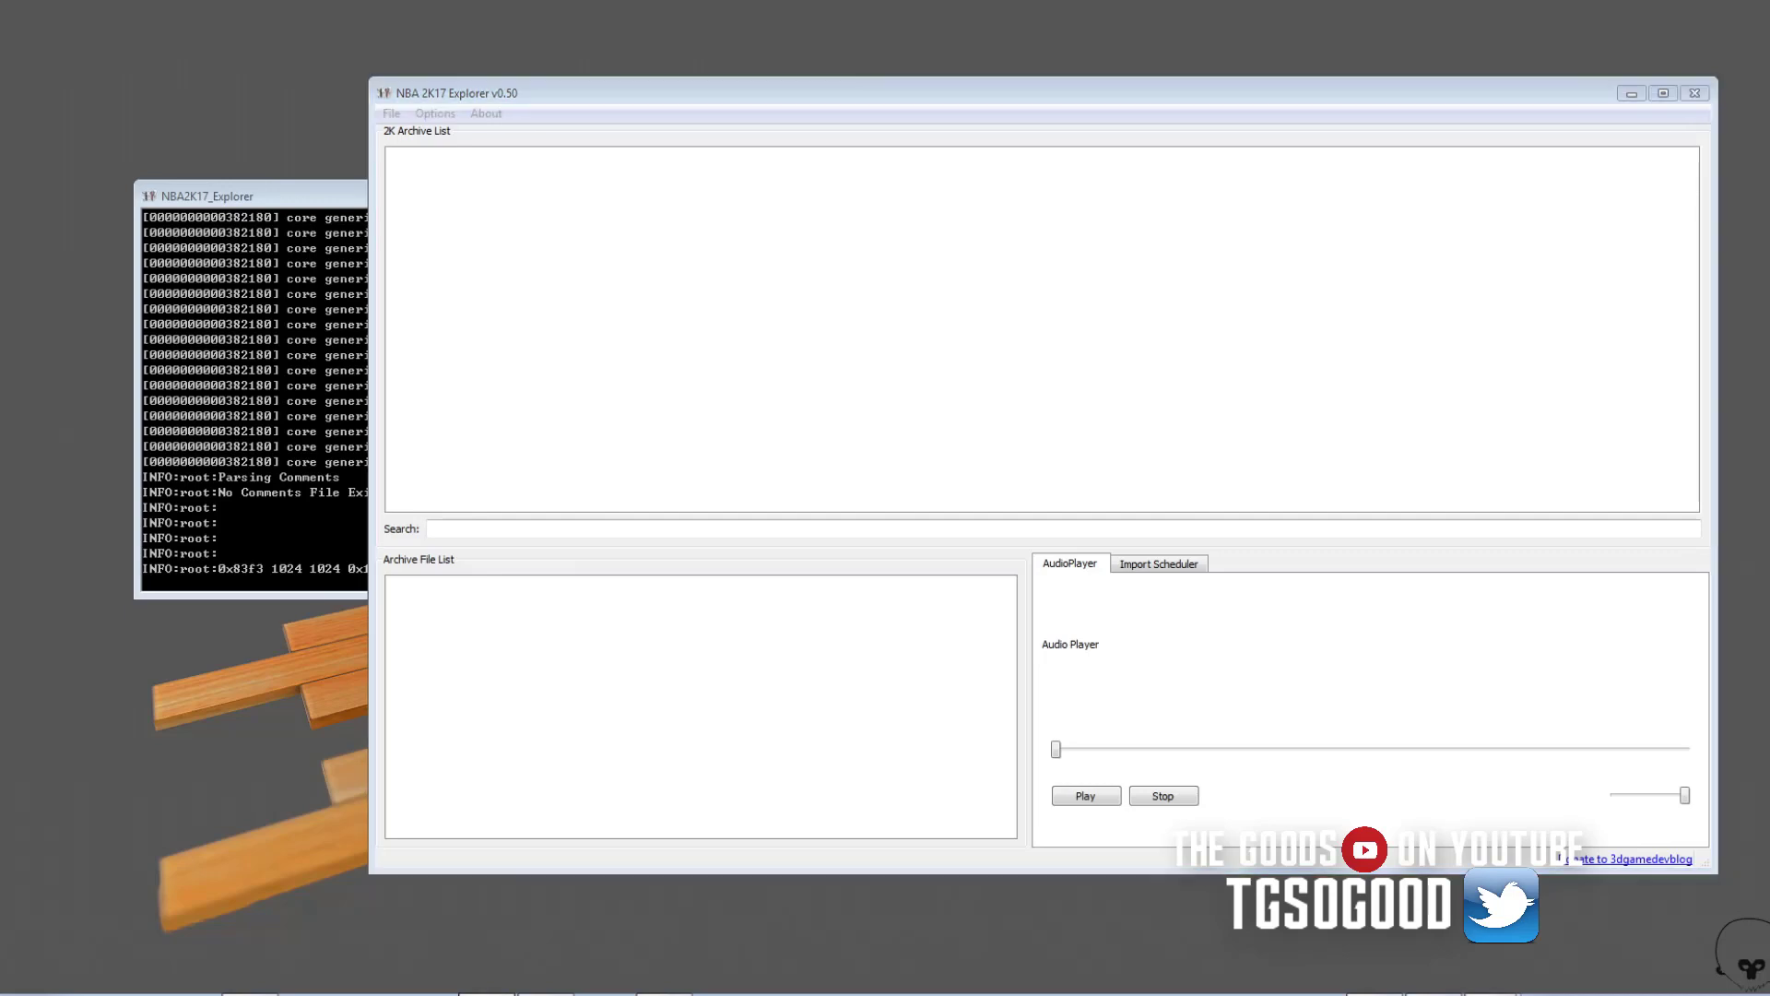
Bring back the NBA 2K20 folder and select the manifest file
{"action": "key", "text": "ctrl+o"}
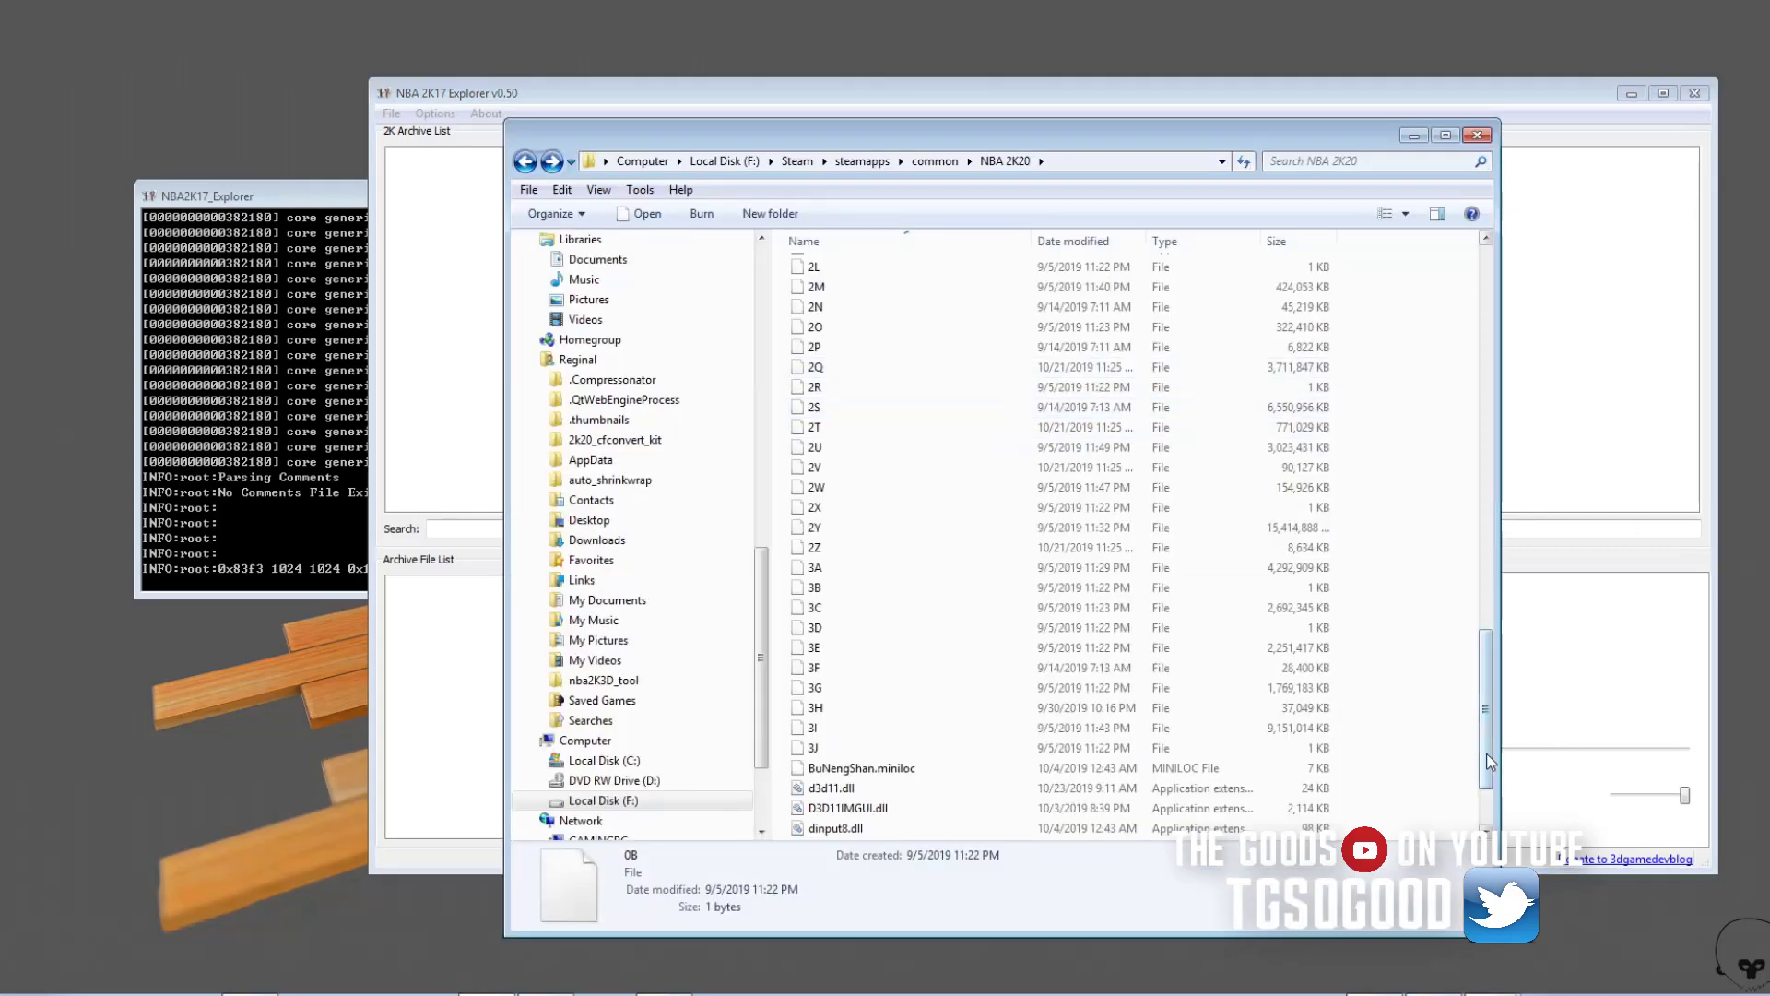
{"action": "scroll", "coordinate": [1487, 754], "scroll_direction": "down", "scroll_amount": 2}
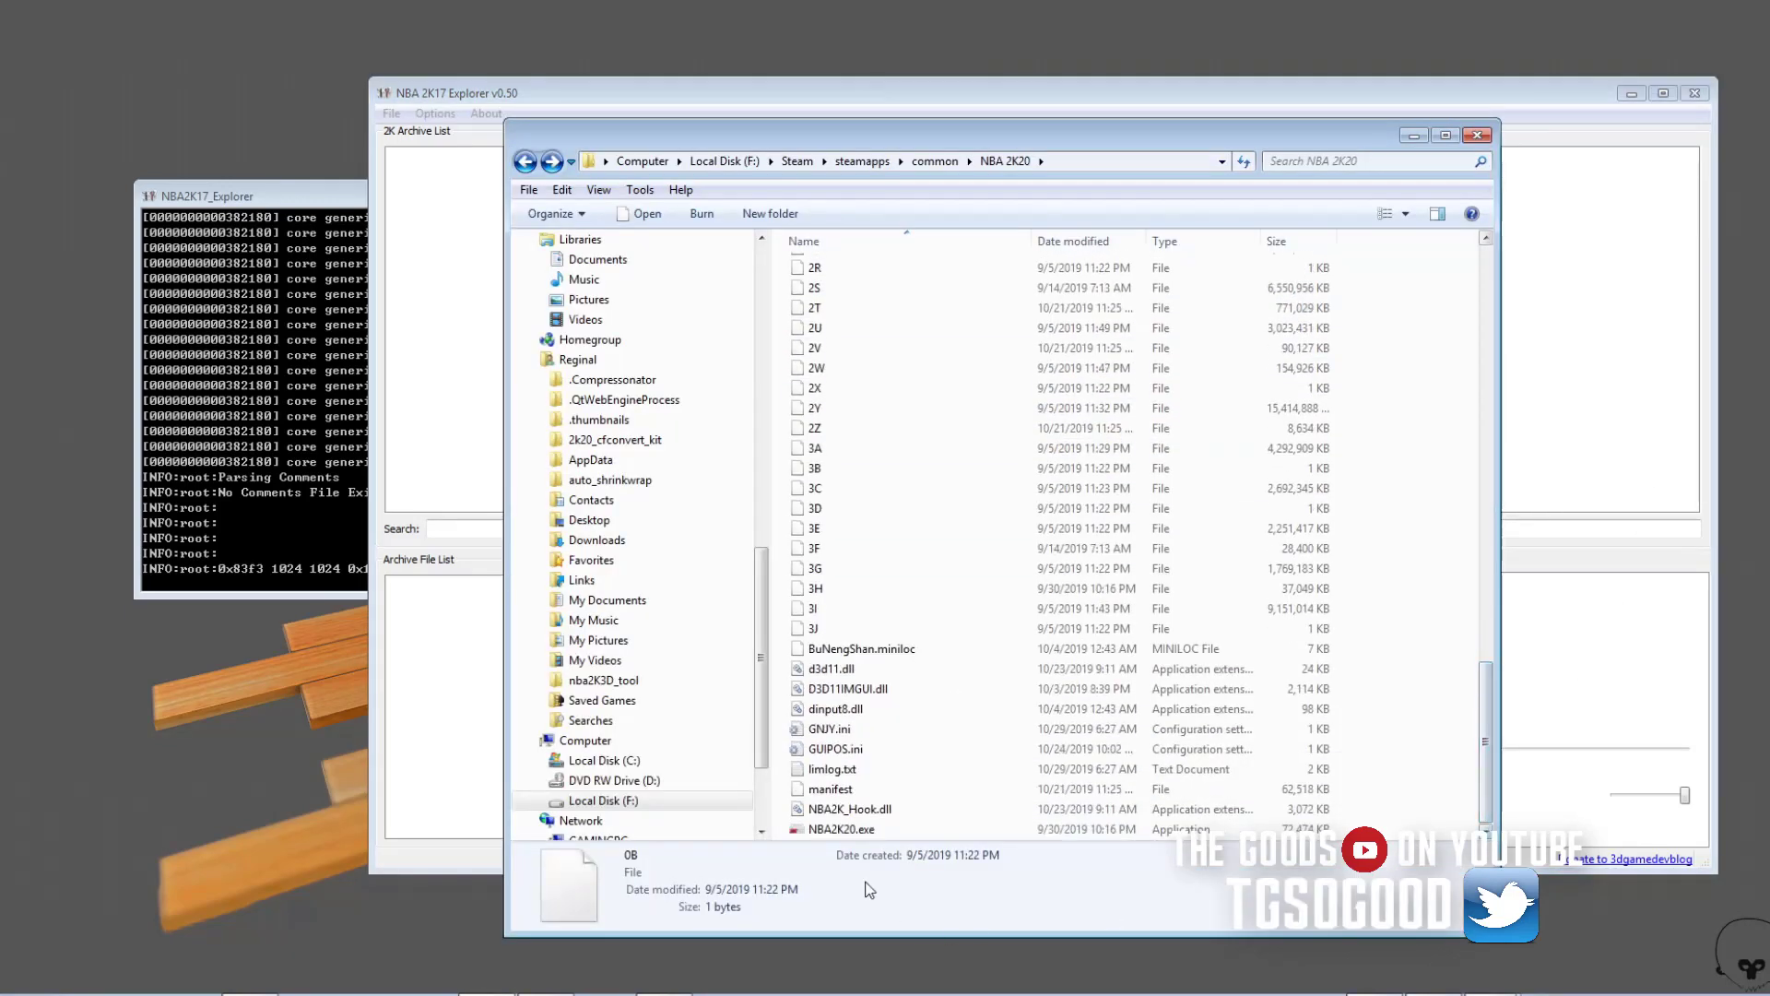
{"action": "left_click", "coordinate": [834, 790]}
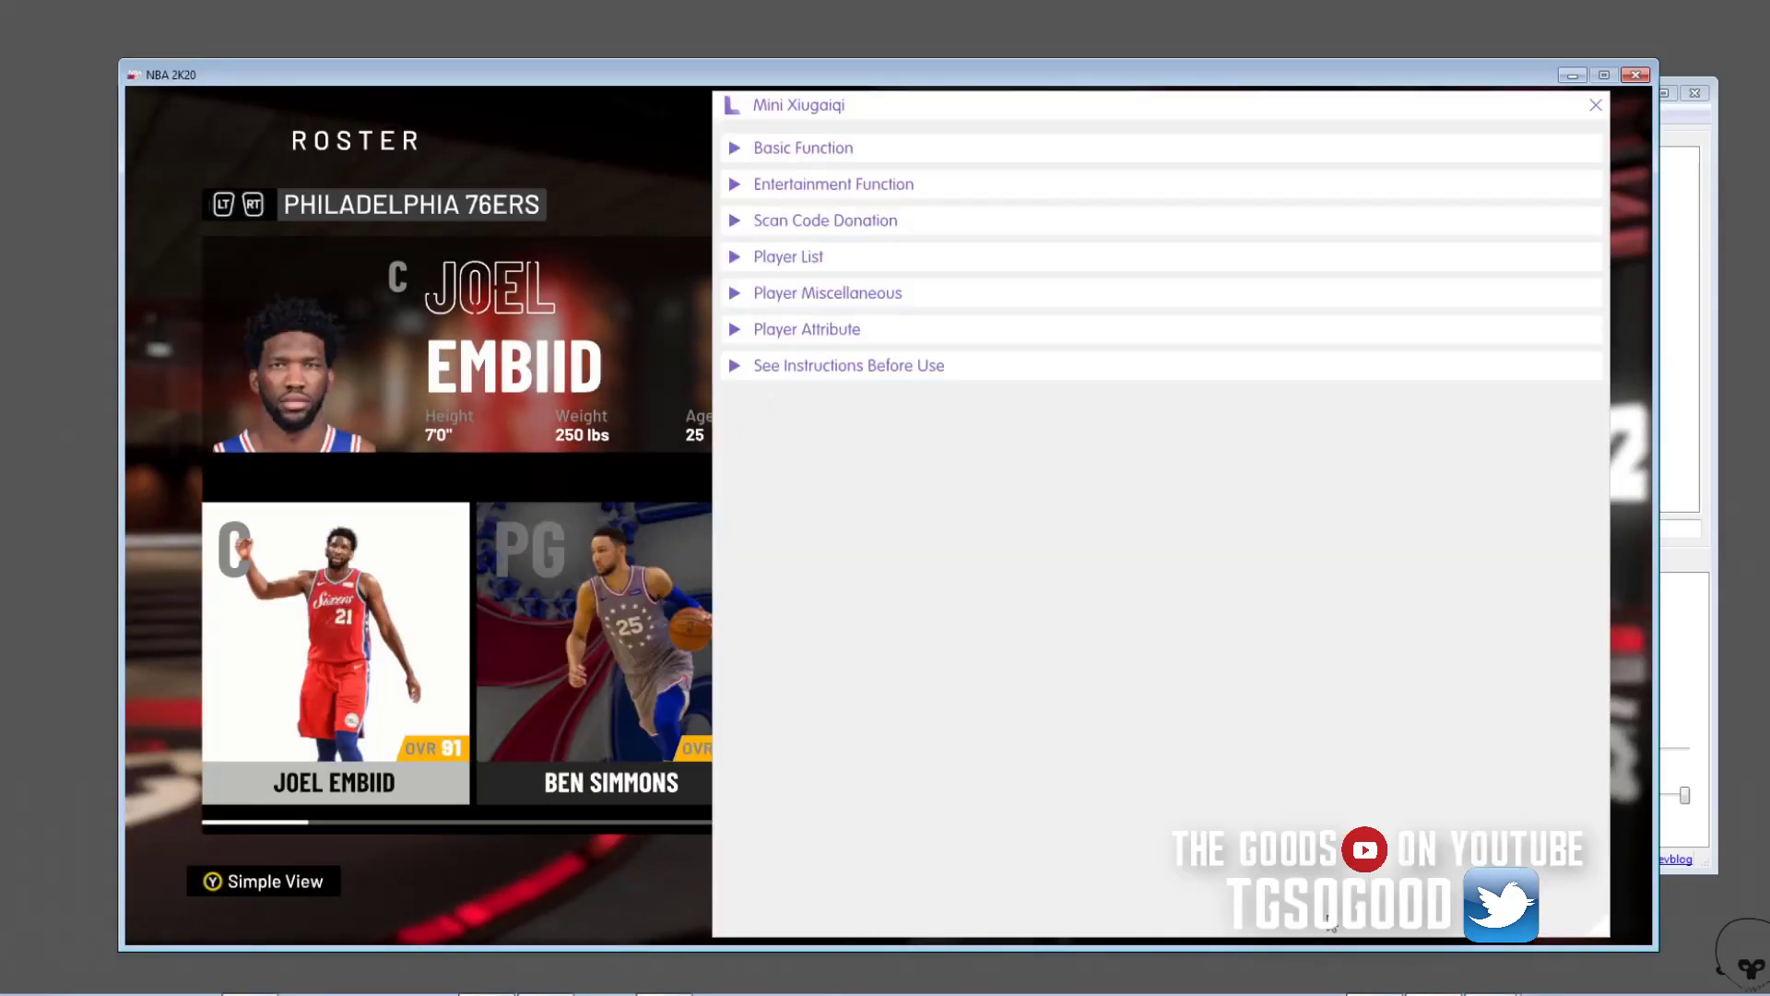
Recheck Joel Embiid's Face Number and Photo Serial Number in the game overlay, then close the overlay and minimize the game
{"action": "left_click", "coordinate": [725, 293]}
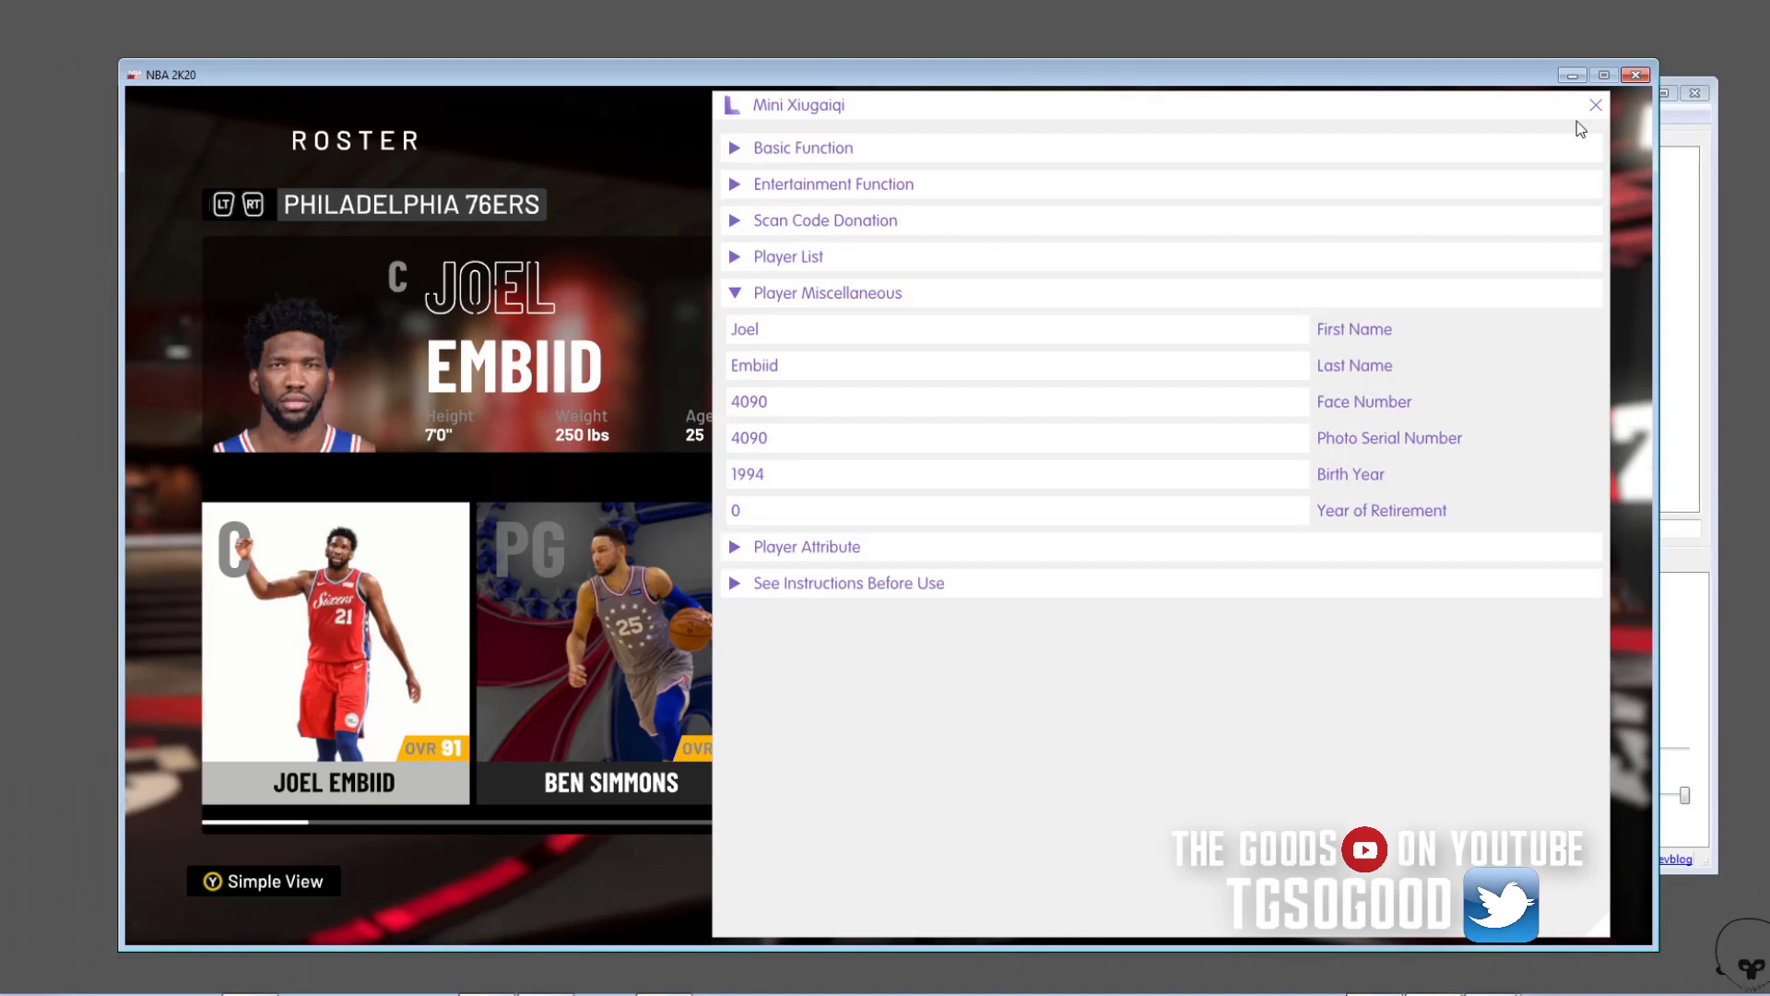
{"action": "left_click", "coordinate": [1595, 104]}
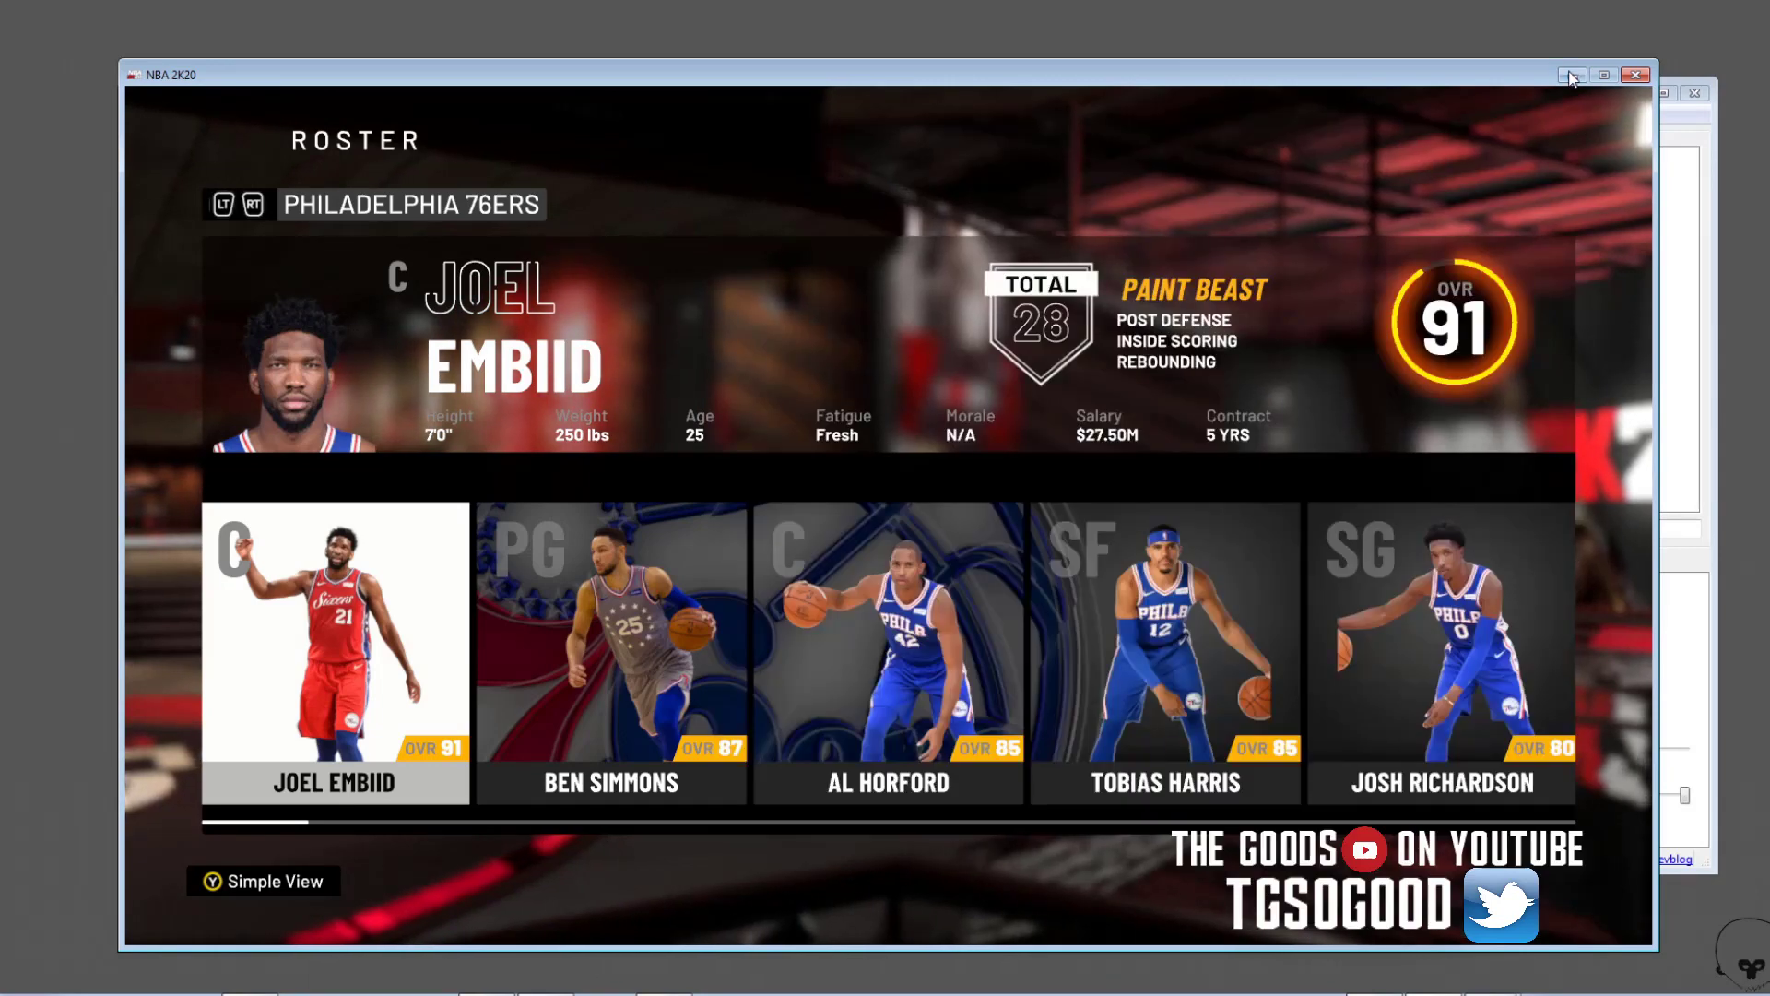
{"action": "left_click", "coordinate": [1572, 76]}
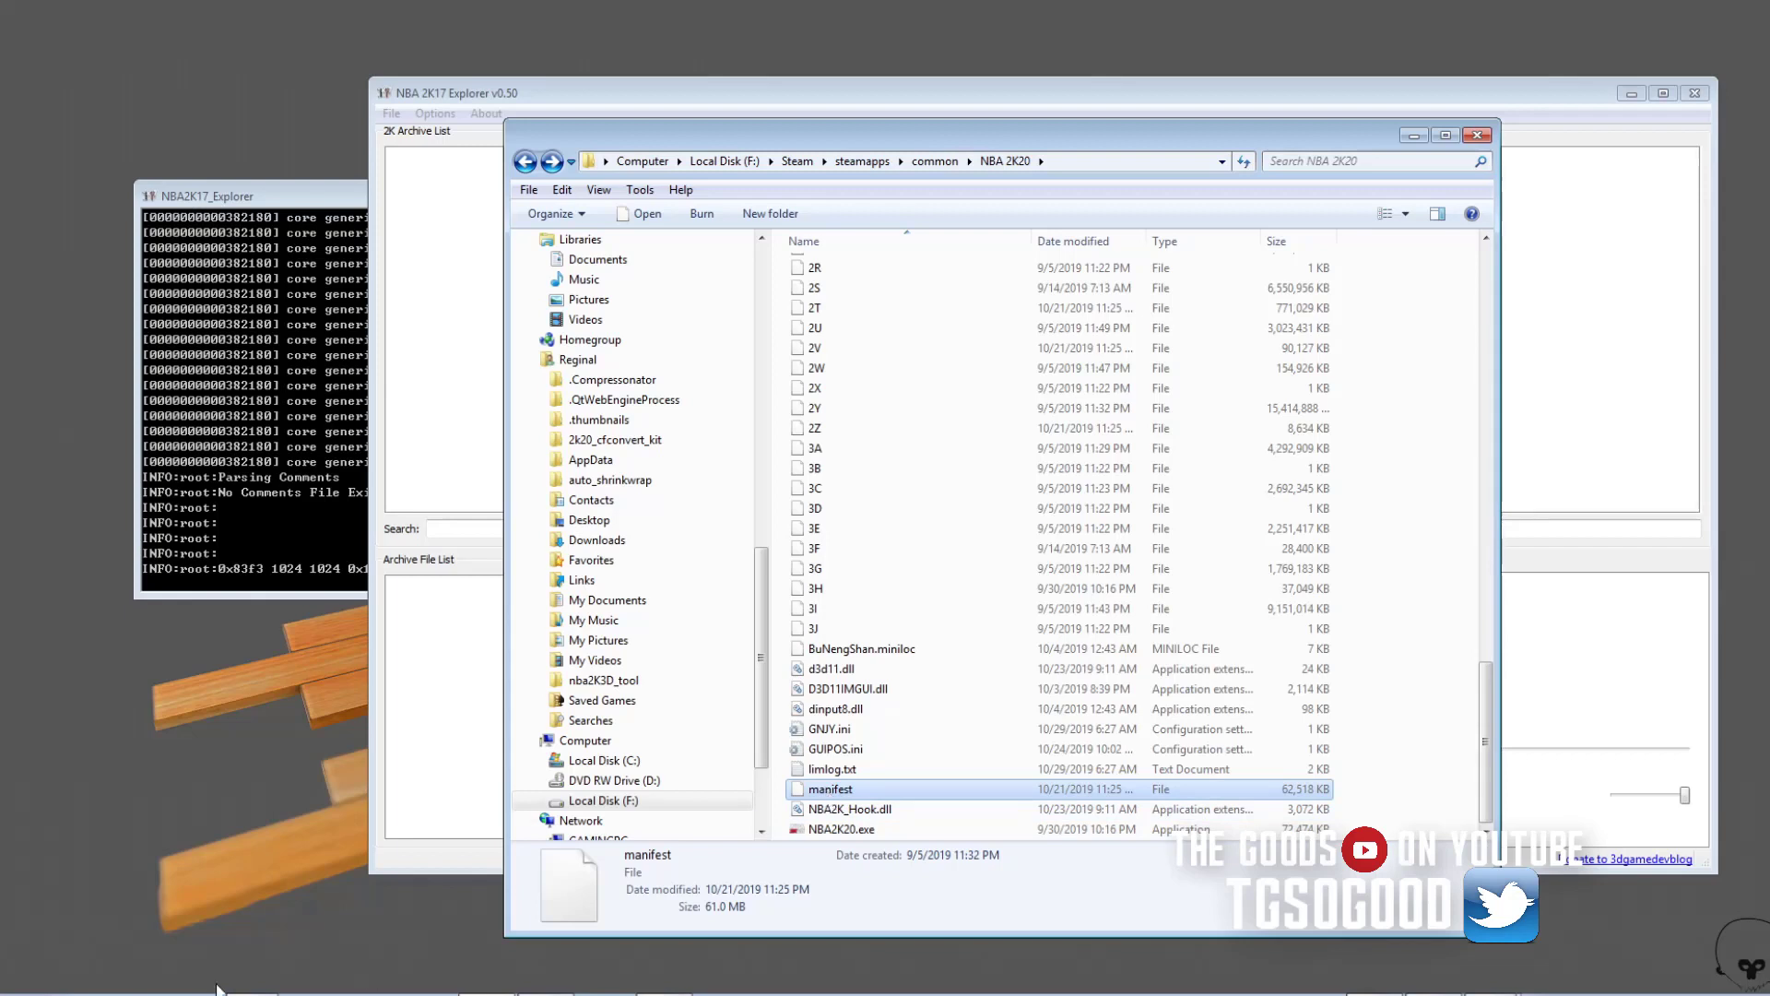
Switch to Notepad++, close the uni_u.RDAT file and display the manifest from the NBA 2K20 folder
{"action": "left_click", "coordinate": [367, 994]}
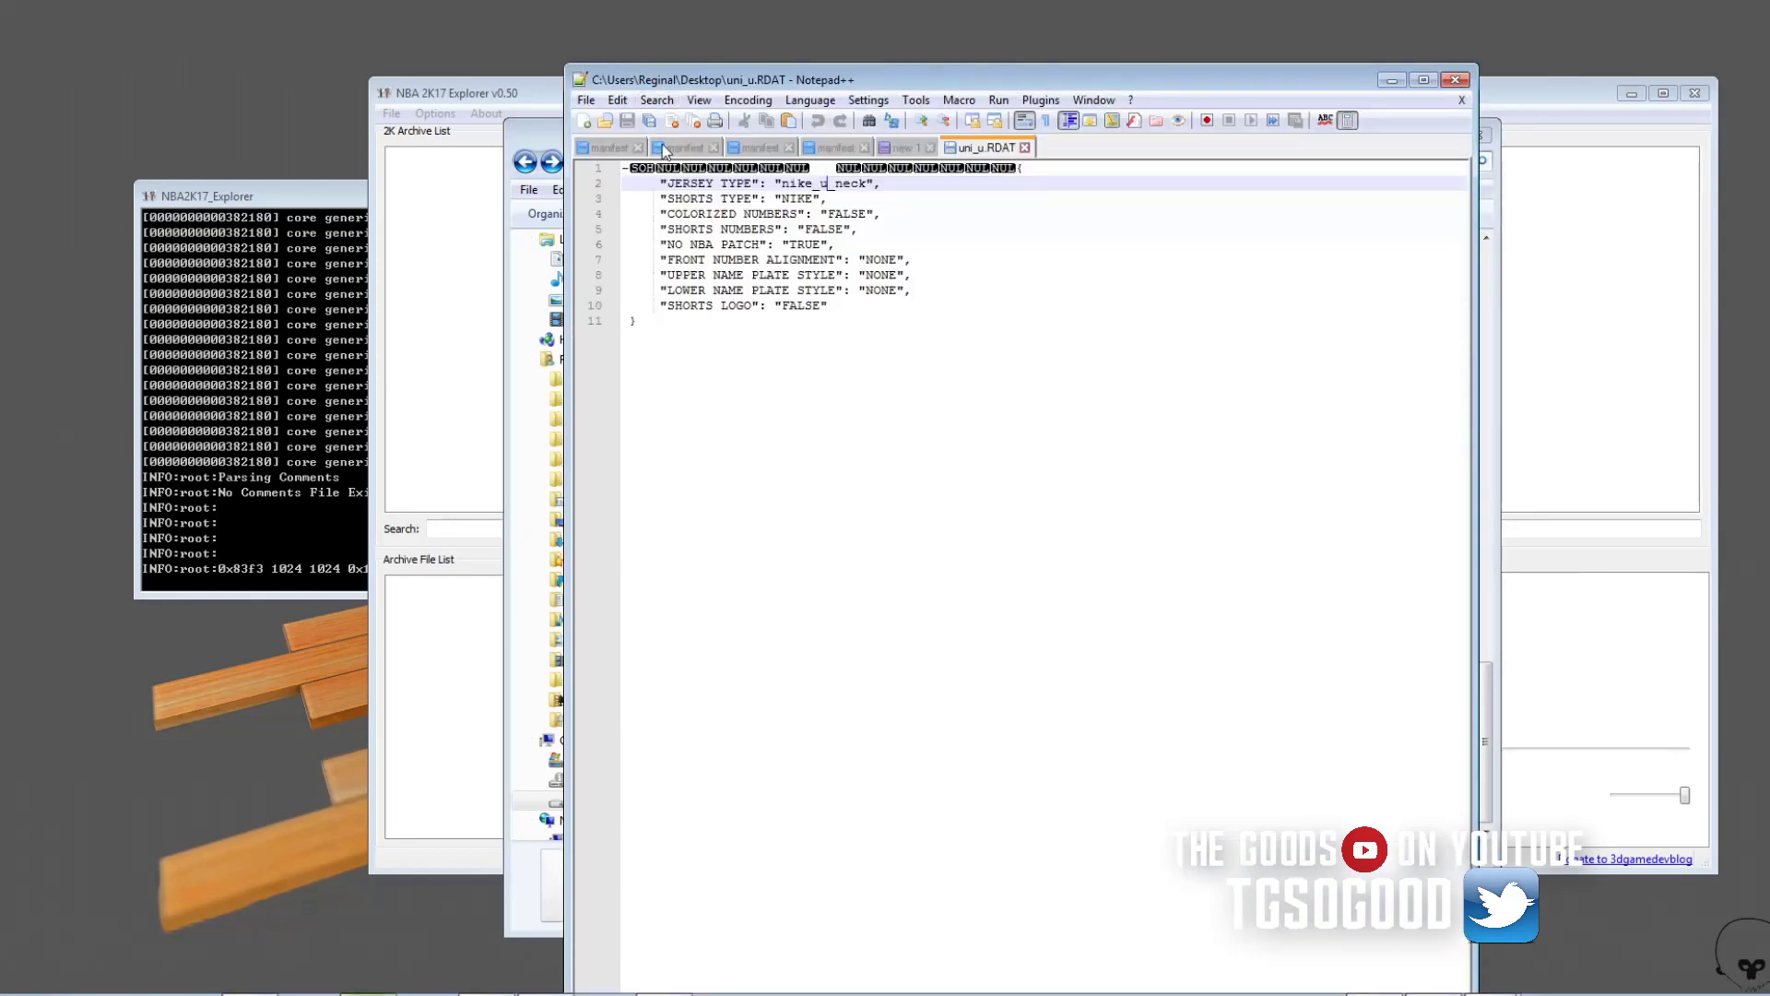
{"action": "left_click", "coordinate": [904, 149]}
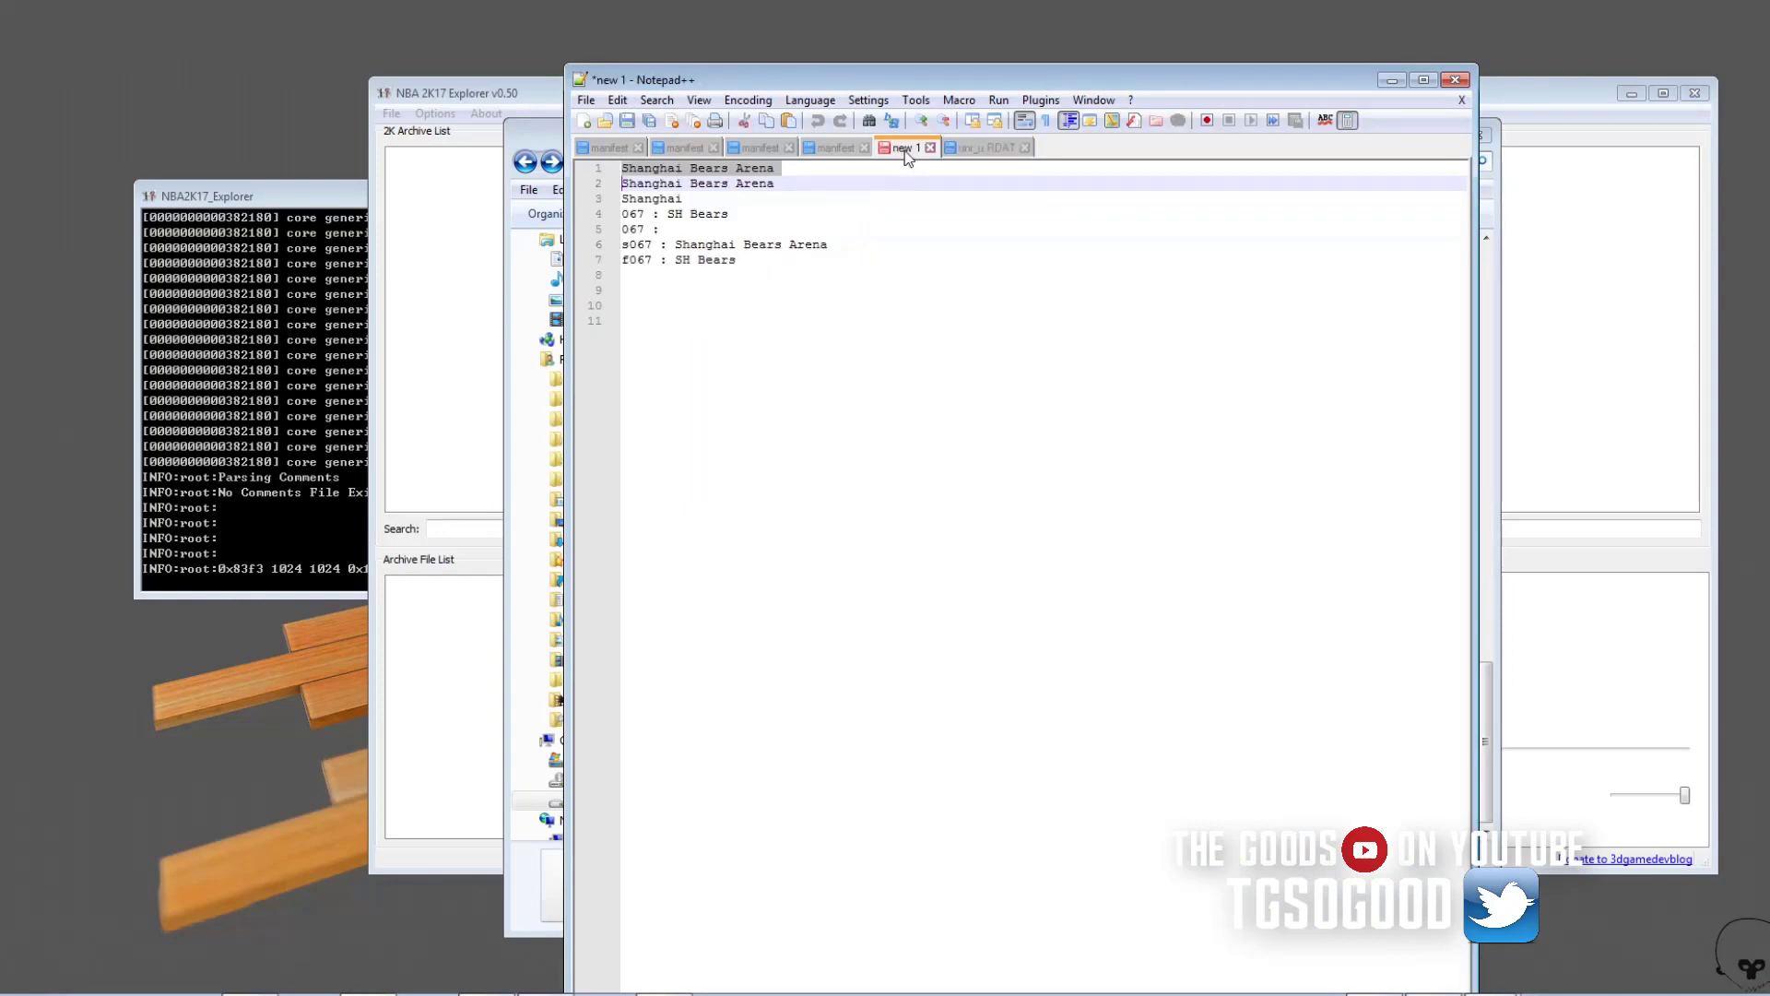
{"action": "left_click", "coordinate": [1024, 147]}
{"action": "left_click", "coordinate": [849, 150]}
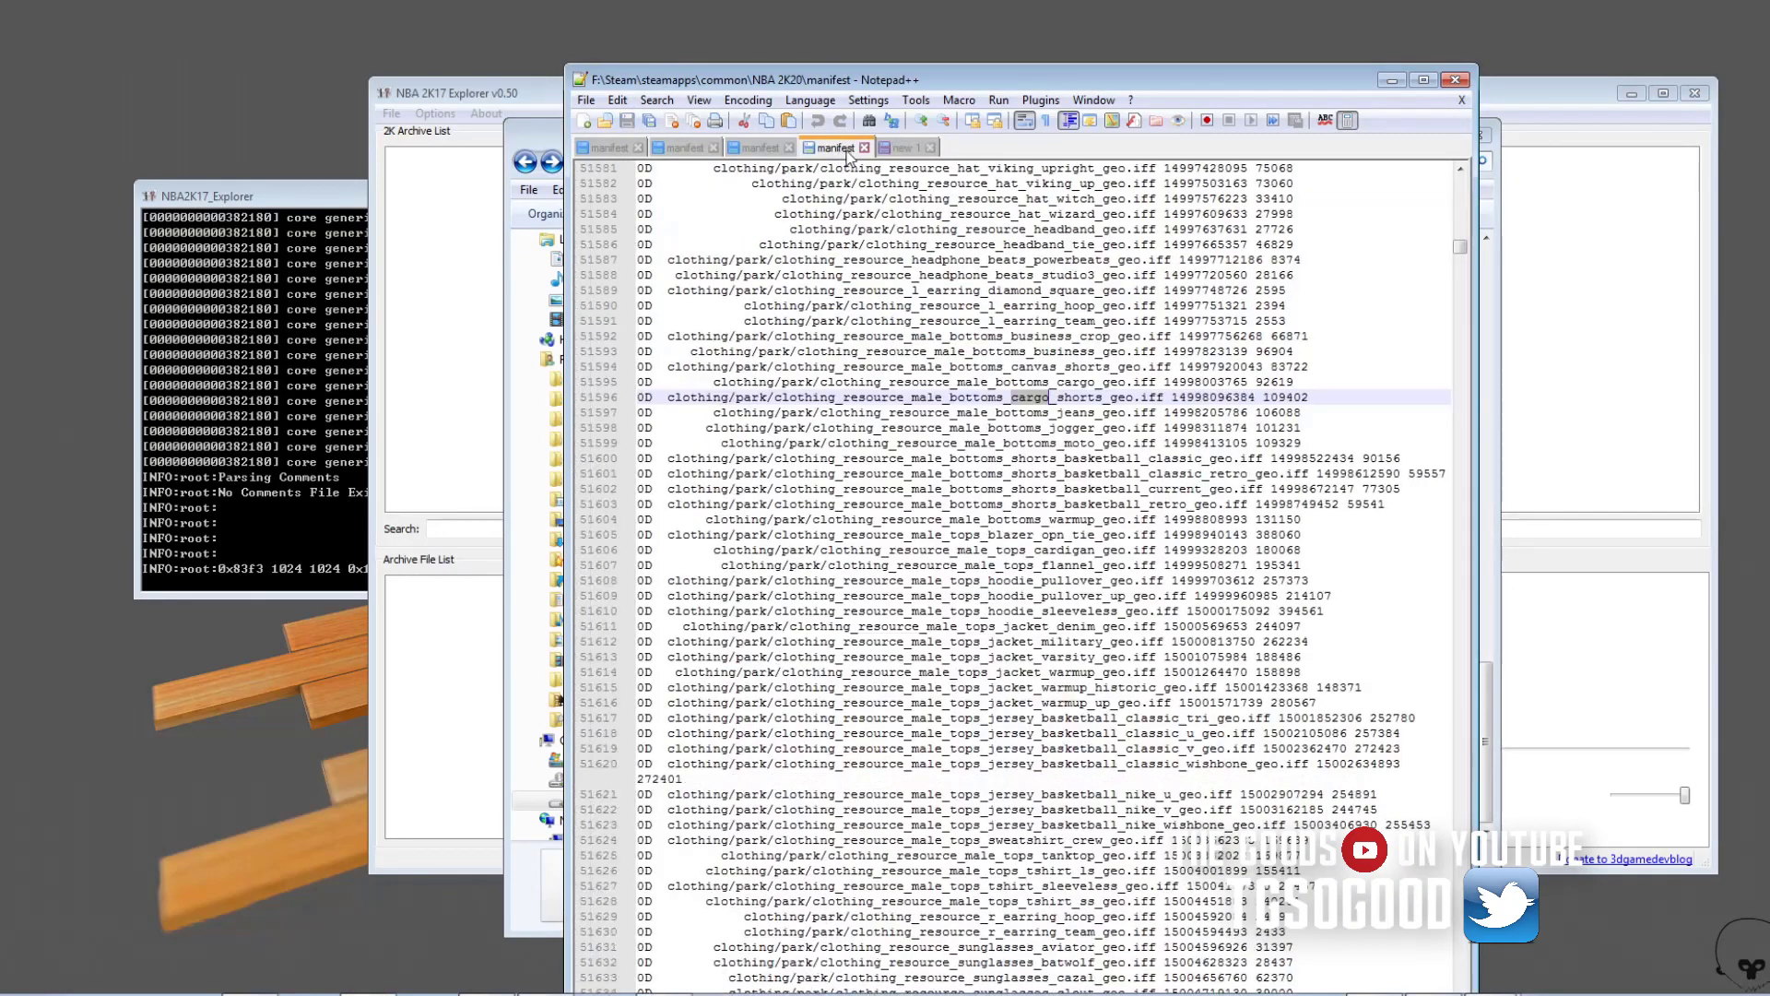
Examine the archive codes and the .iff and .mov file names from the beginning of the manifest
{"action": "left_click_drag", "start_coordinate": [1466, 252], "coordinate": [1467, 189]}
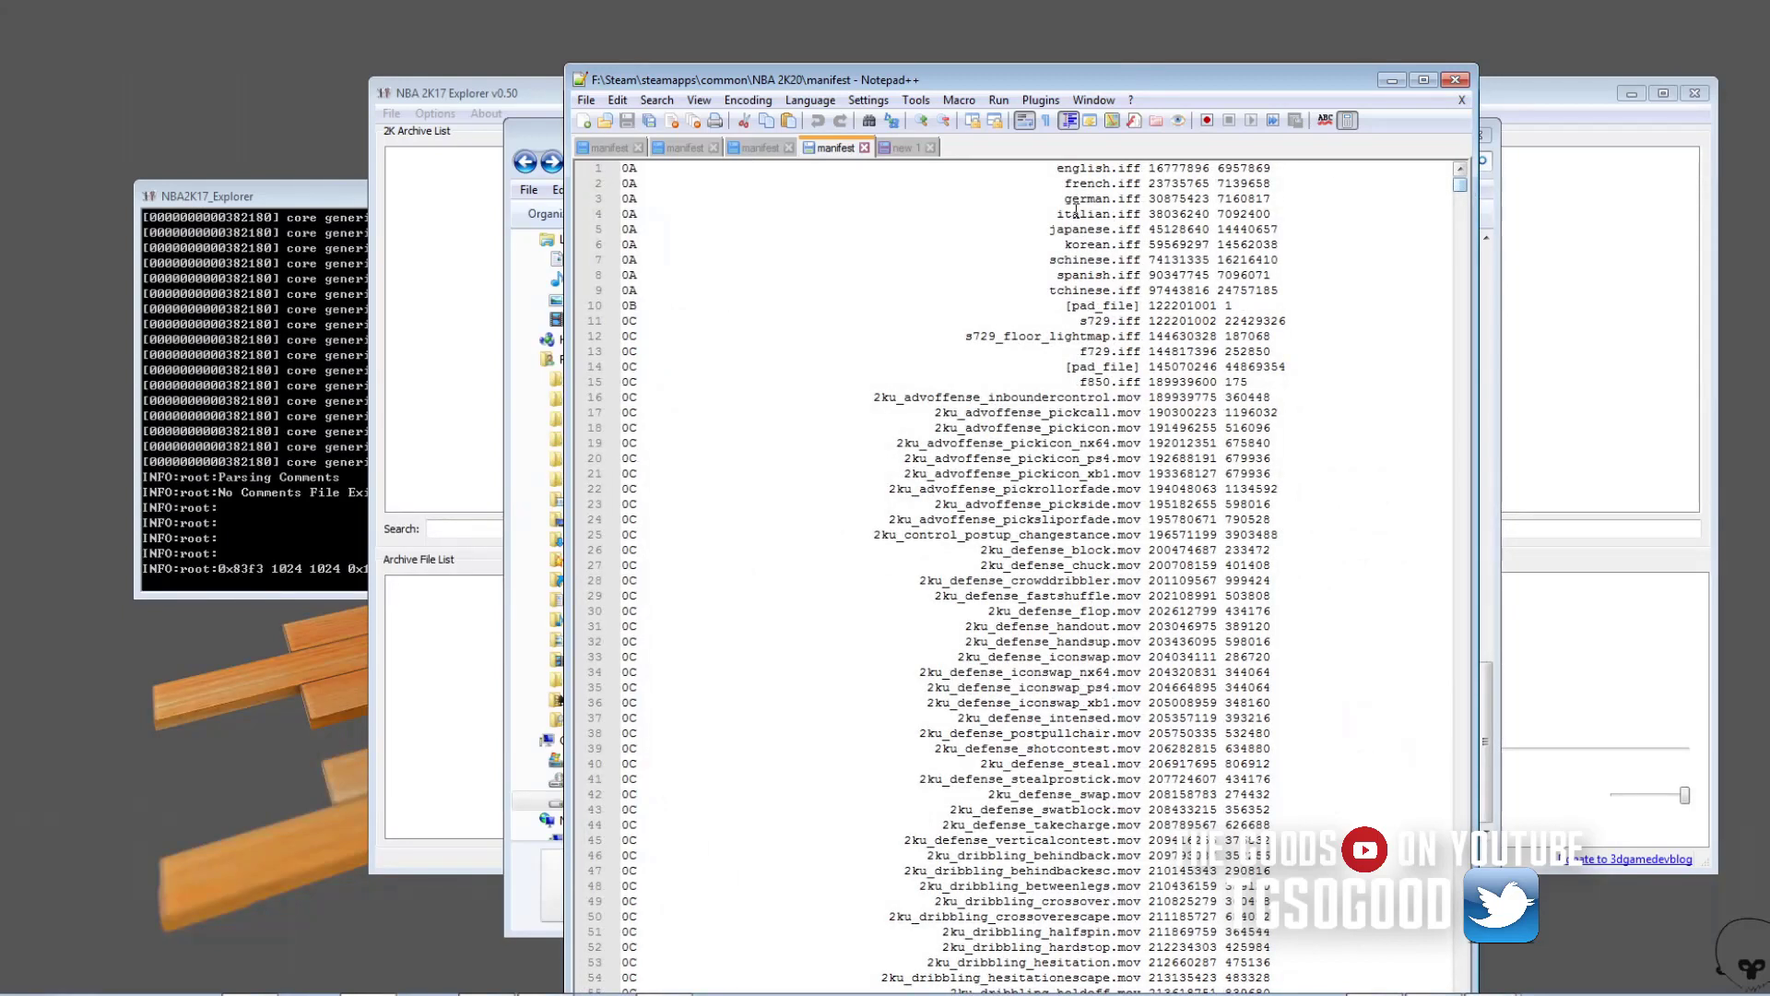
{"action": "left_click", "coordinate": [833, 293]}
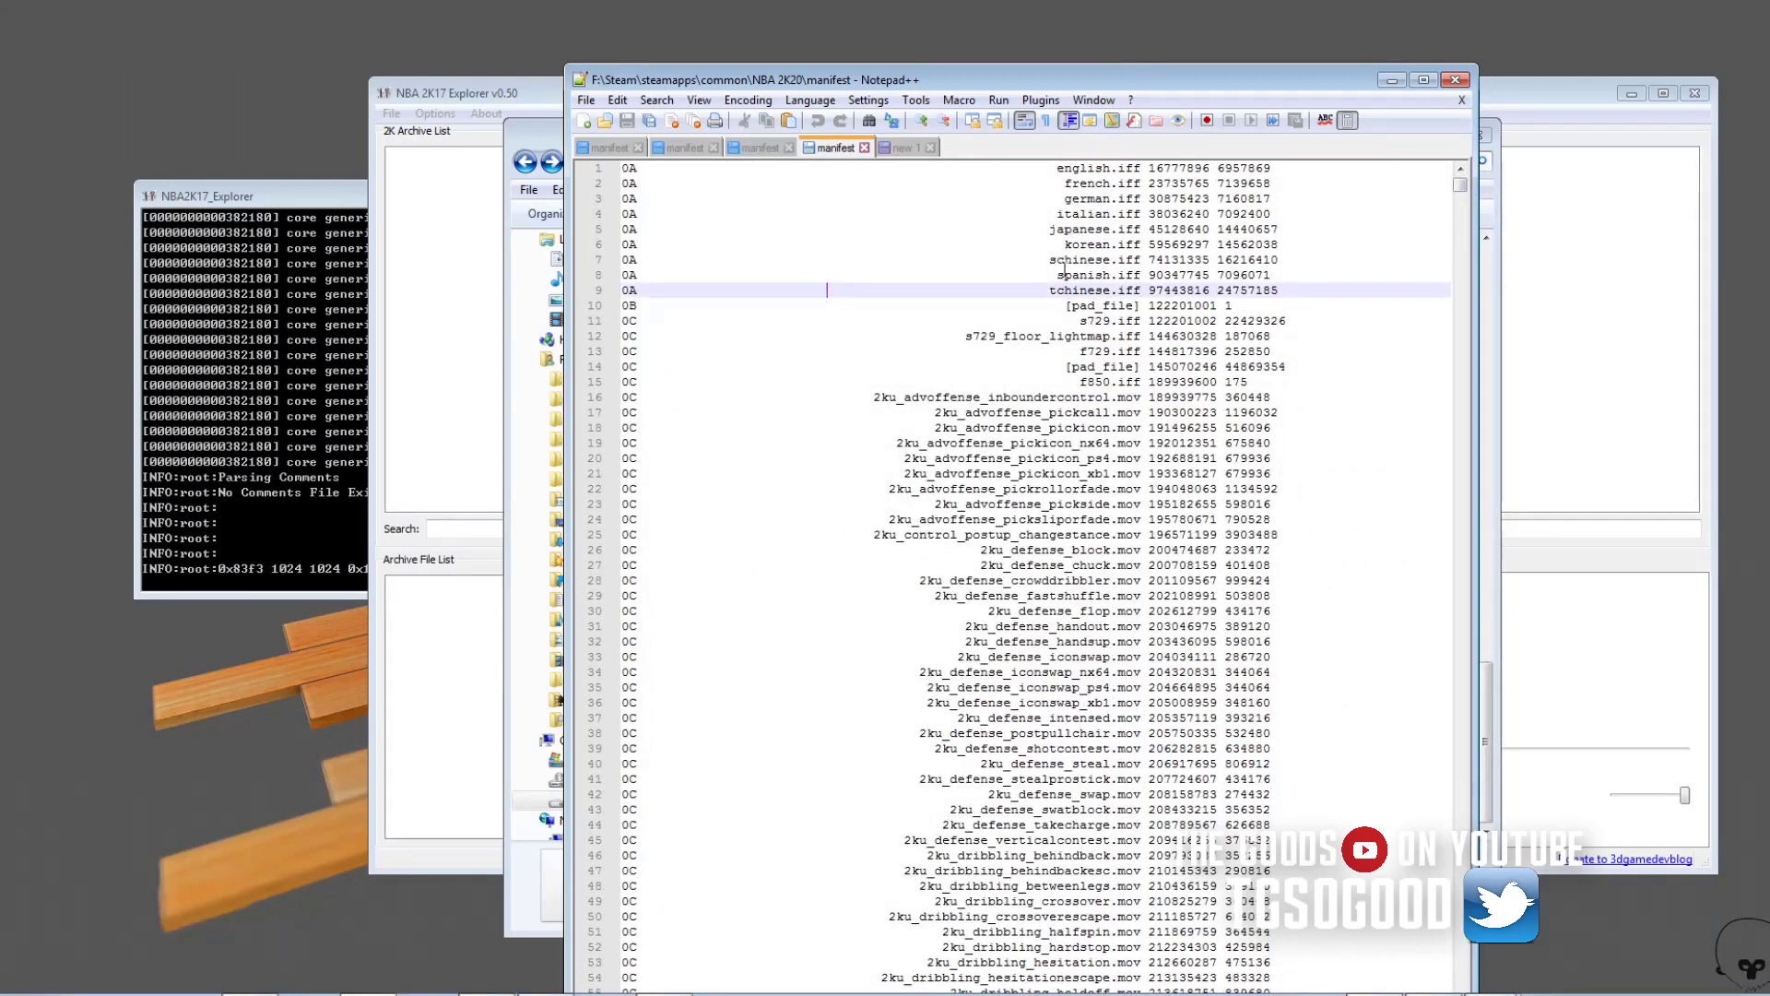
{"action": "left_click", "coordinate": [1085, 176]}
{"action": "left_click", "coordinate": [1084, 203]}
{"action": "left_click", "coordinate": [1084, 323]}
{"action": "left_click", "coordinate": [1084, 412]}
{"action": "left_click_drag", "start_coordinate": [1057, 535], "coordinate": [1050, 565]}
{"action": "left_click", "coordinate": [1076, 703]}
{"action": "left_click", "coordinate": [1060, 809]}
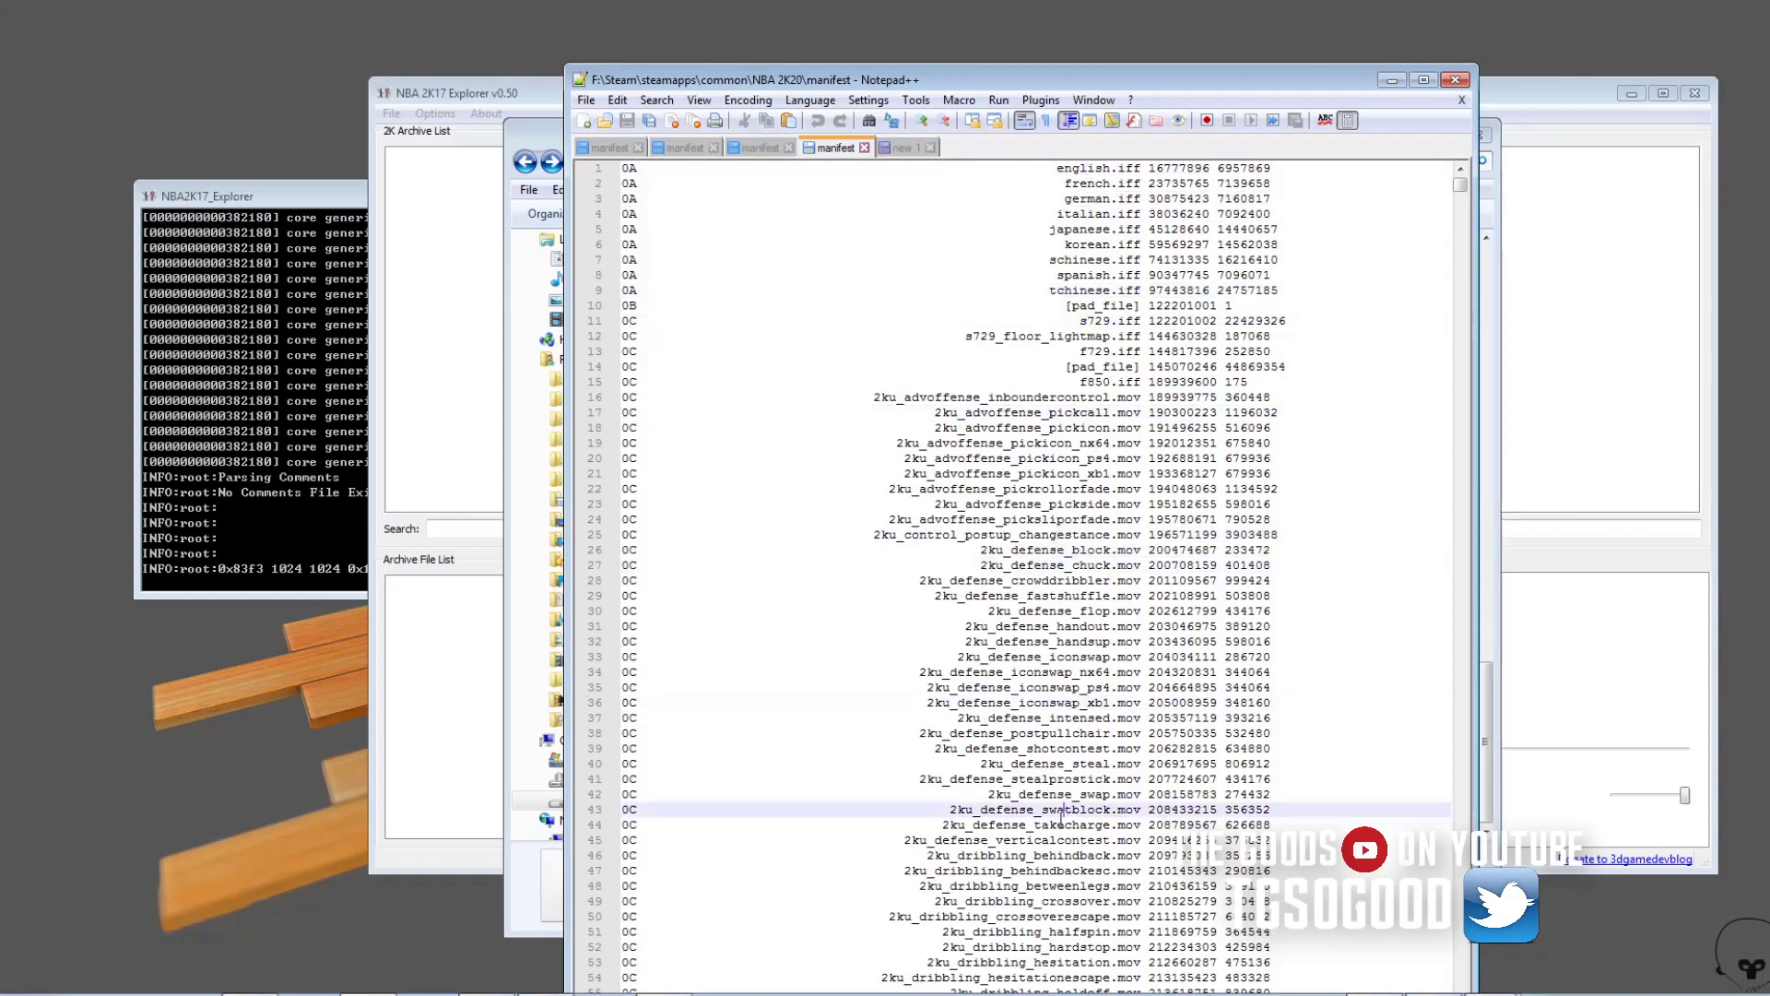
Examine the 0A archive codes beside the language .iff files on the first lines of the manifest
{"action": "left_click", "coordinate": [1058, 870]}
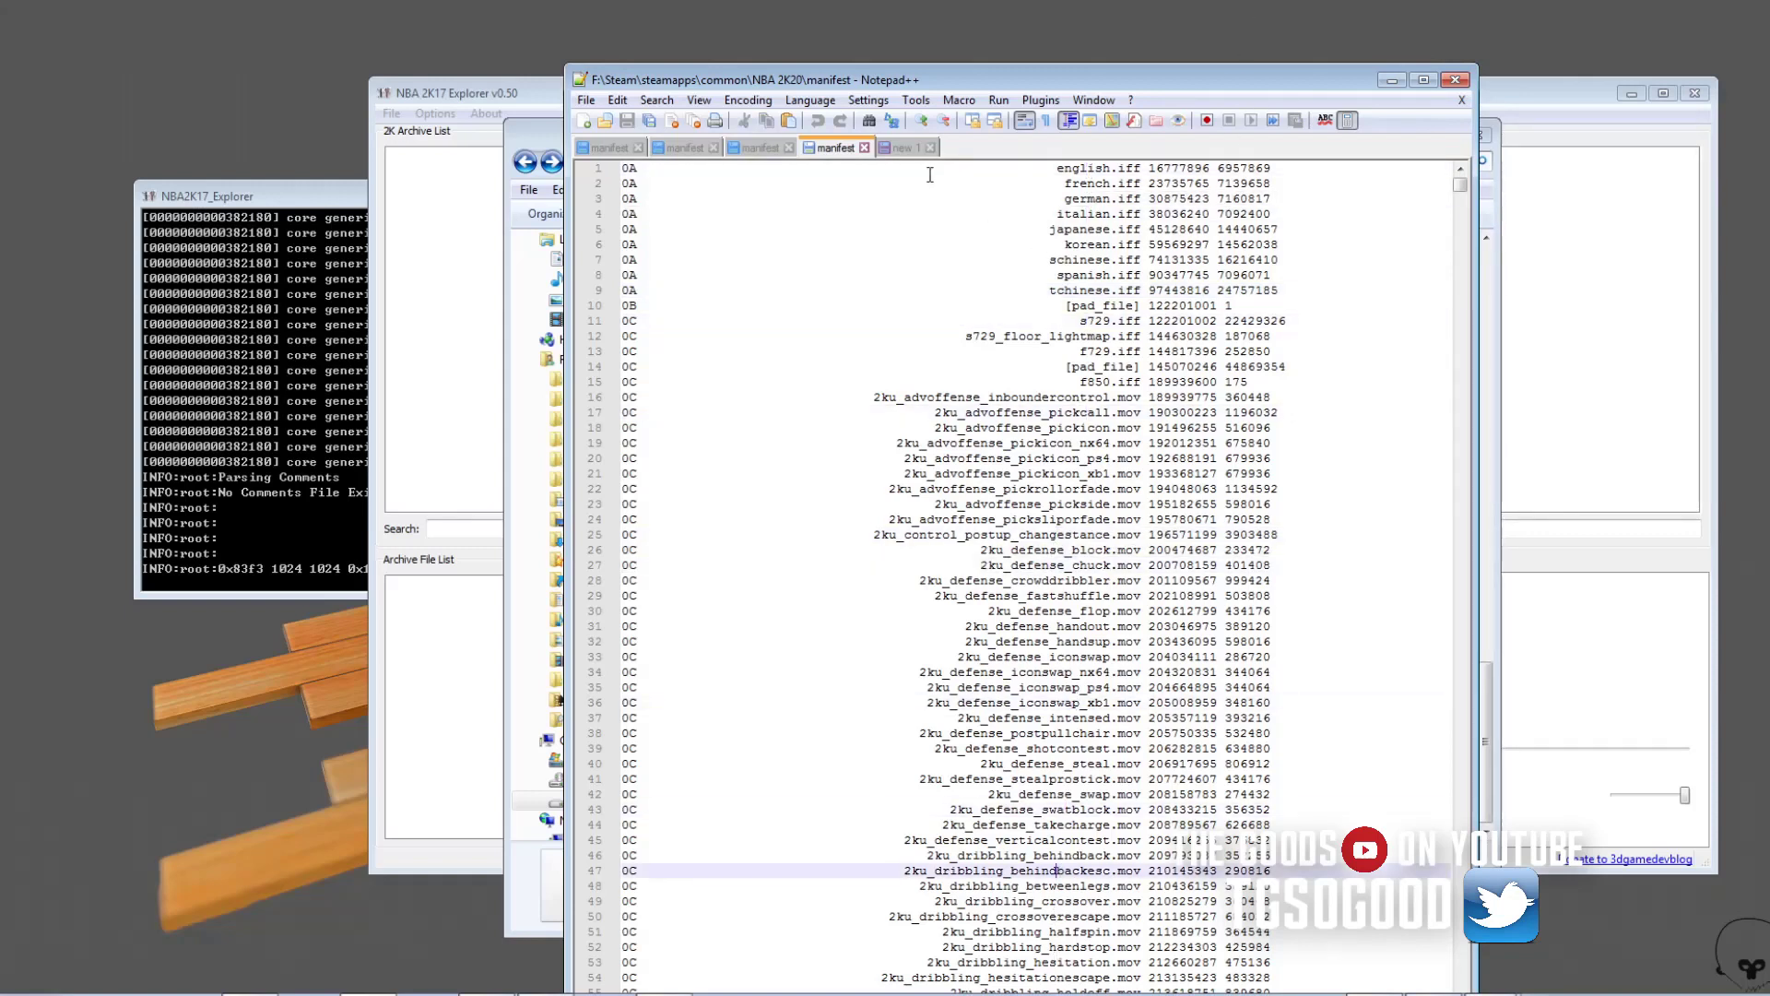
{"action": "left_click_drag", "start_coordinate": [928, 175], "coordinate": [630, 182]}
{"action": "left_click", "coordinate": [612, 168]}
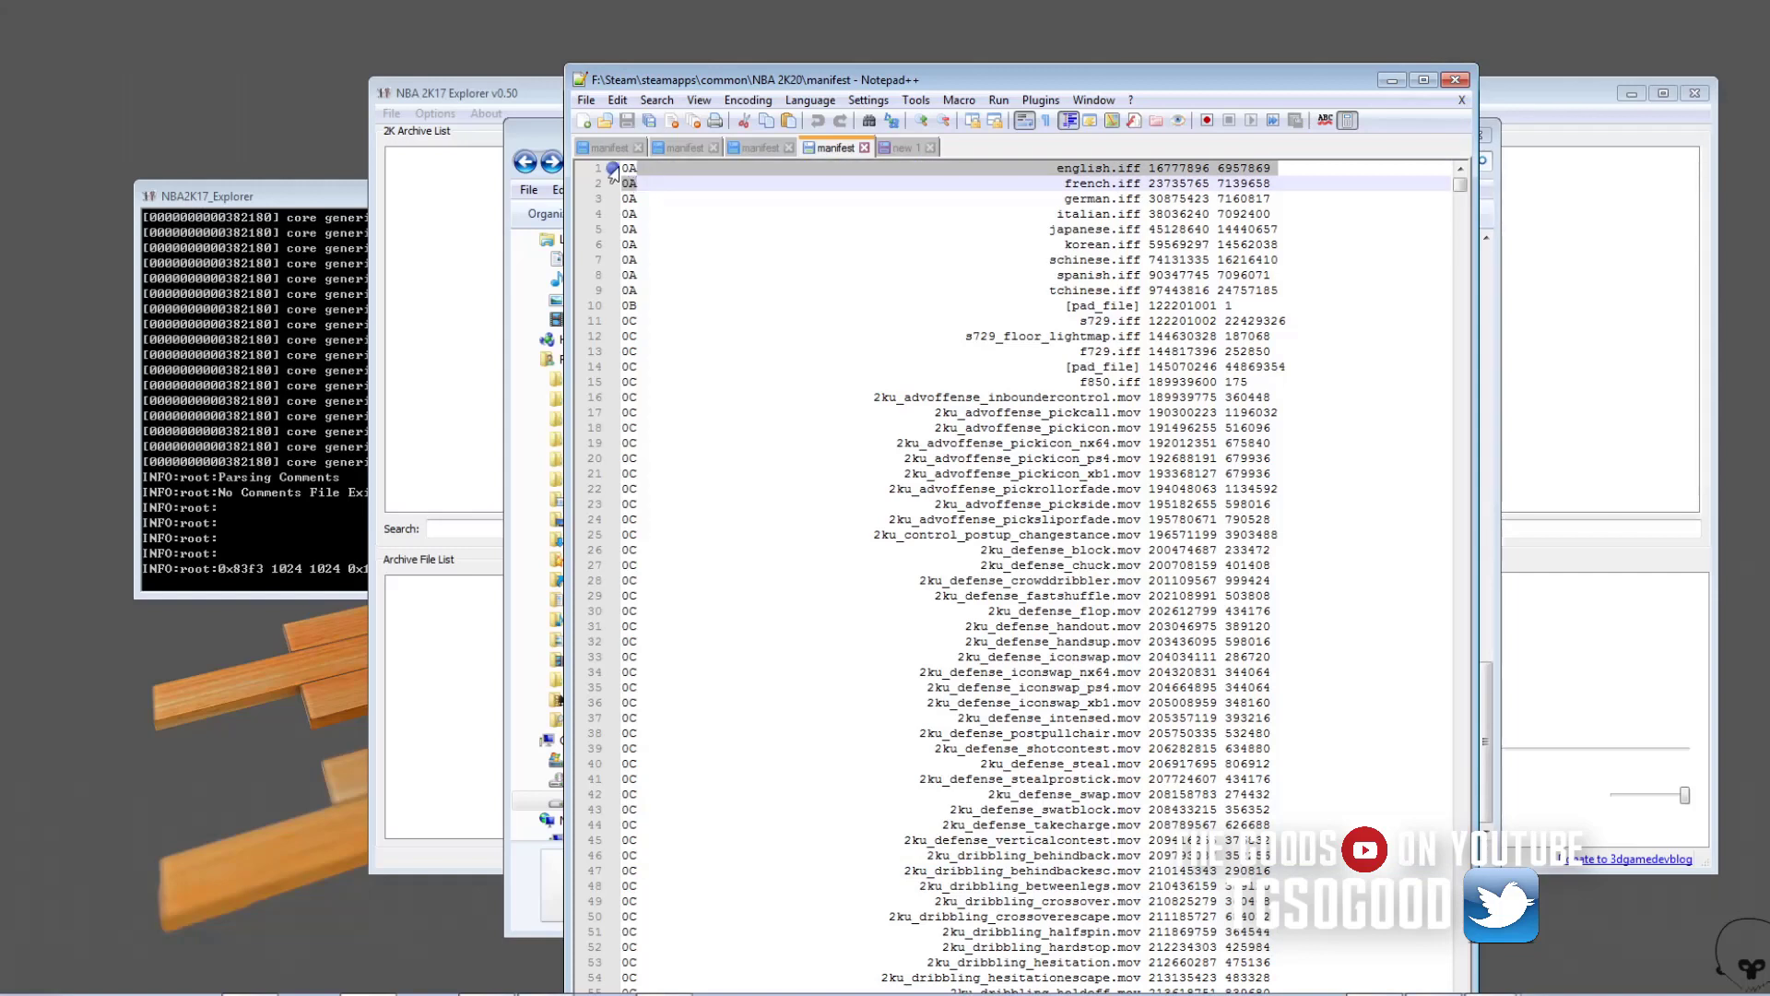
{"action": "left_click", "coordinate": [627, 198]}
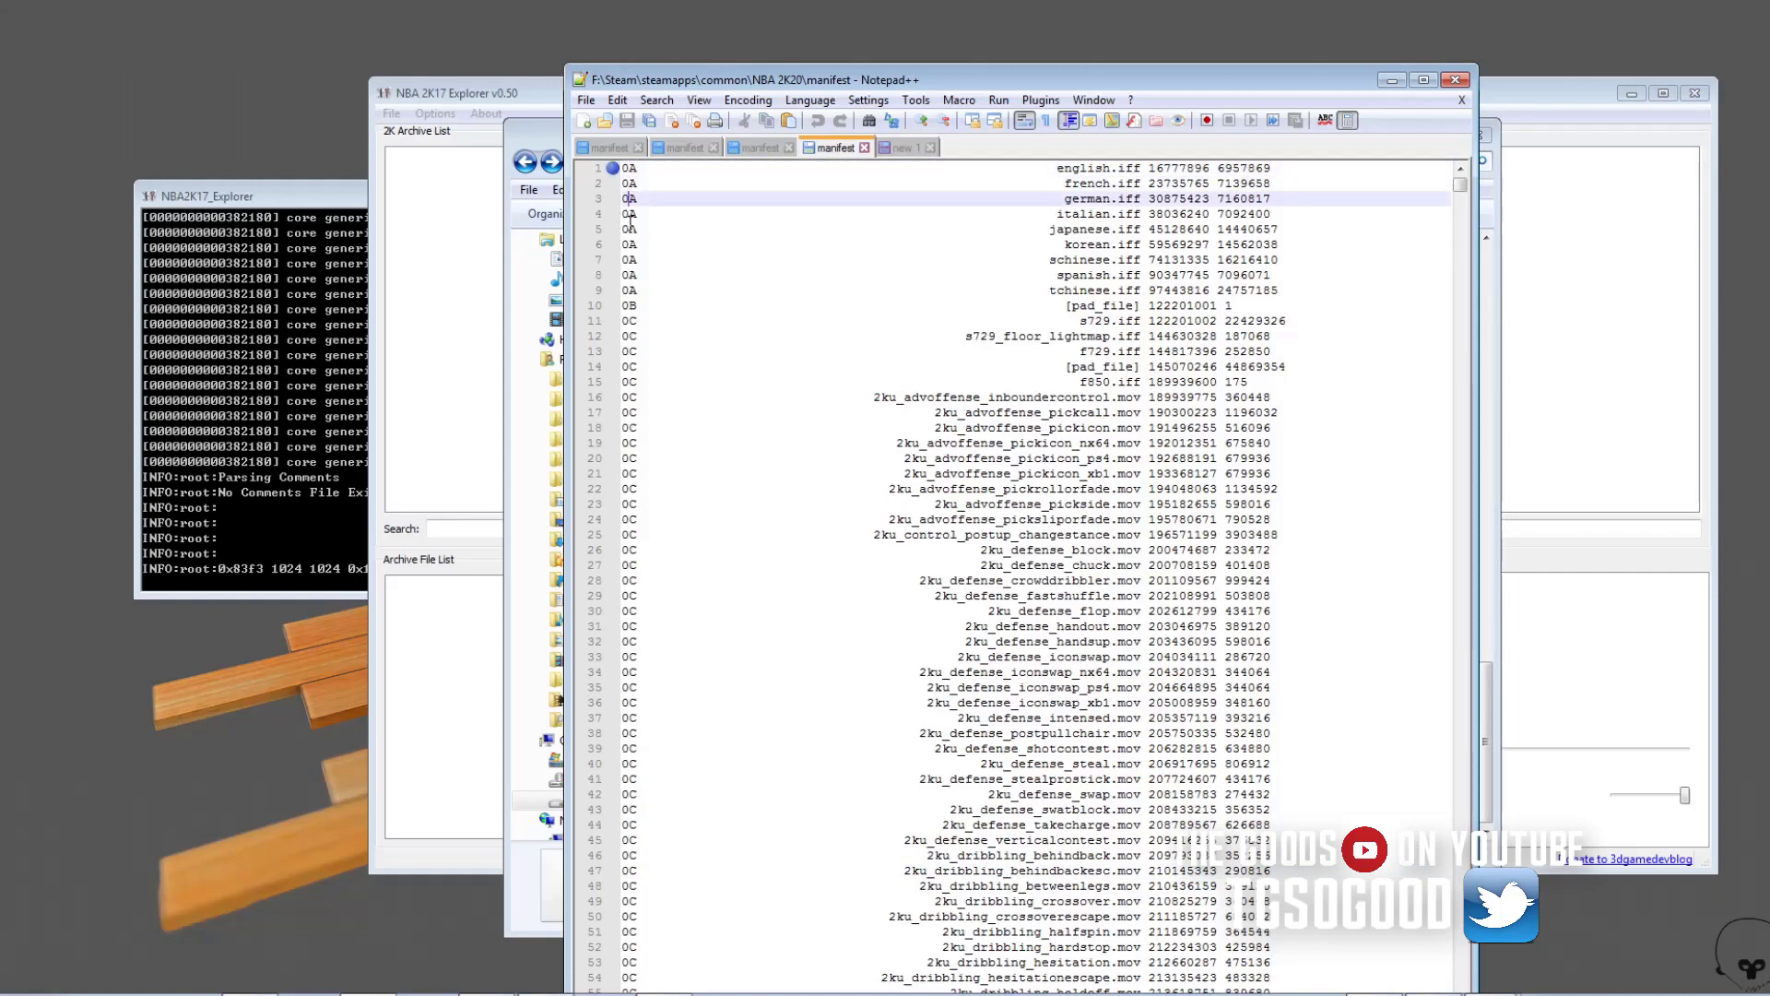
{"action": "left_click", "coordinate": [629, 213]}
{"action": "left_click", "coordinate": [629, 259]}
{"action": "left_click", "coordinate": [631, 275]}
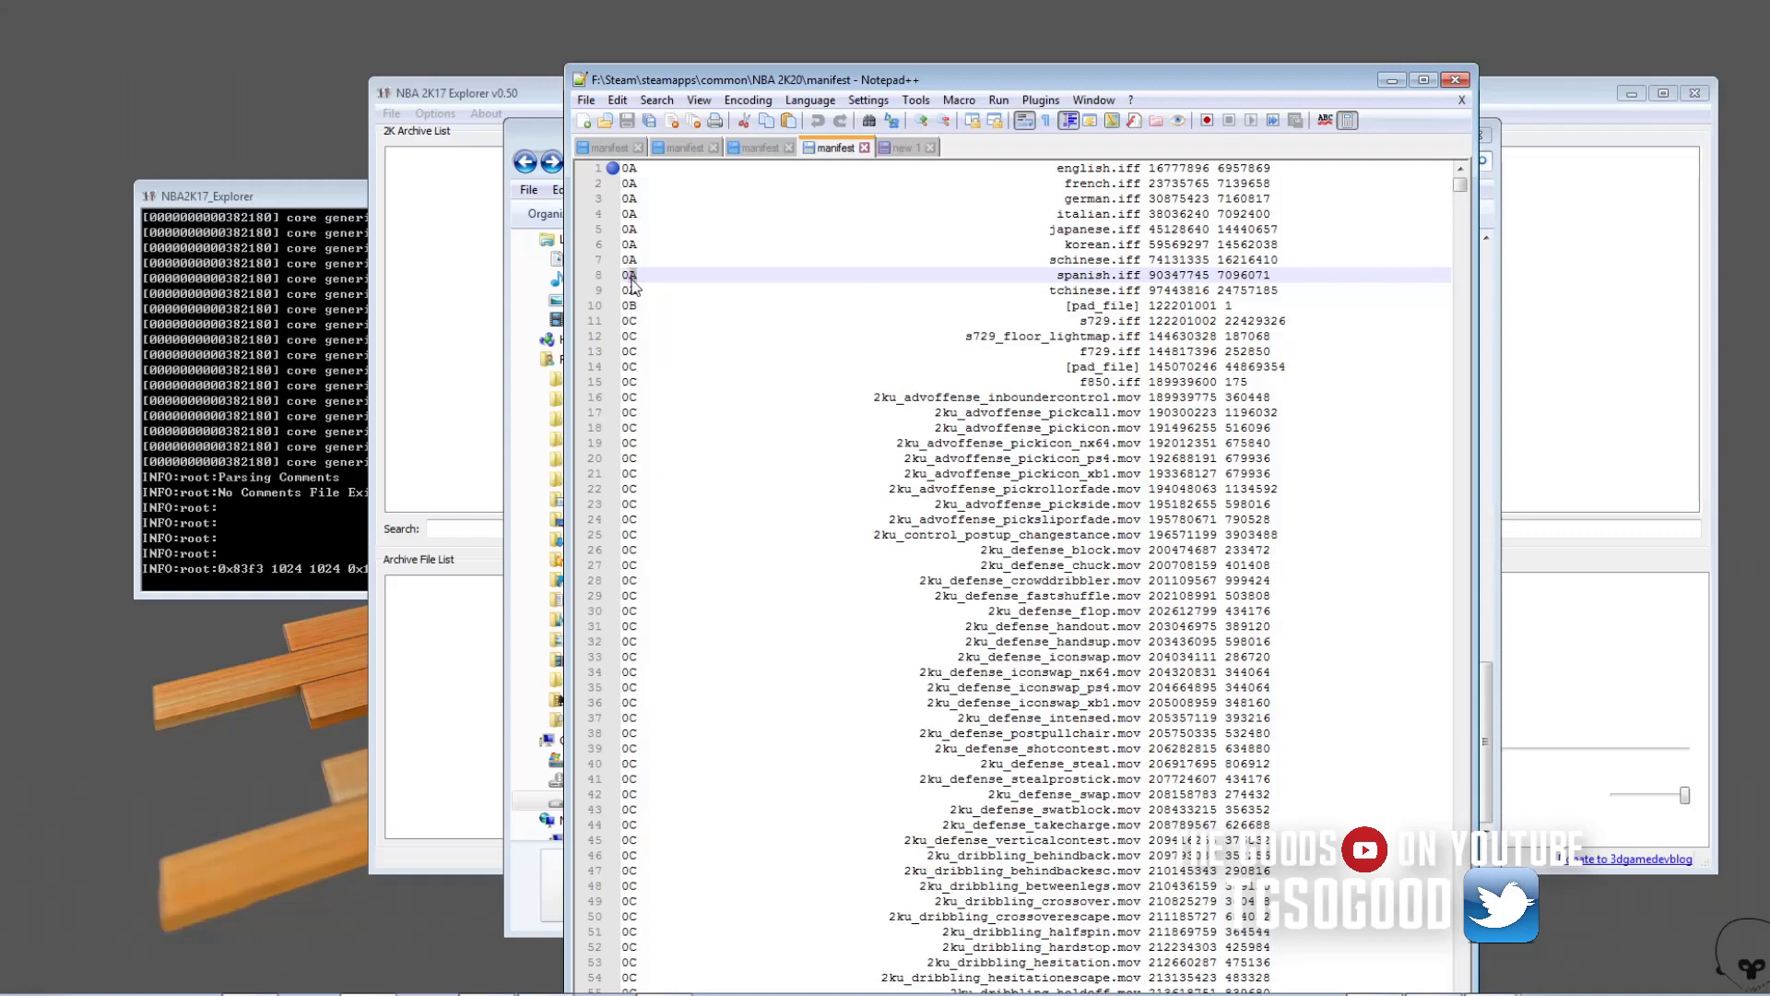
Search the manifest for face4090 and check the archive code at the start of its line
{"action": "key", "text": "ctrl+f"}
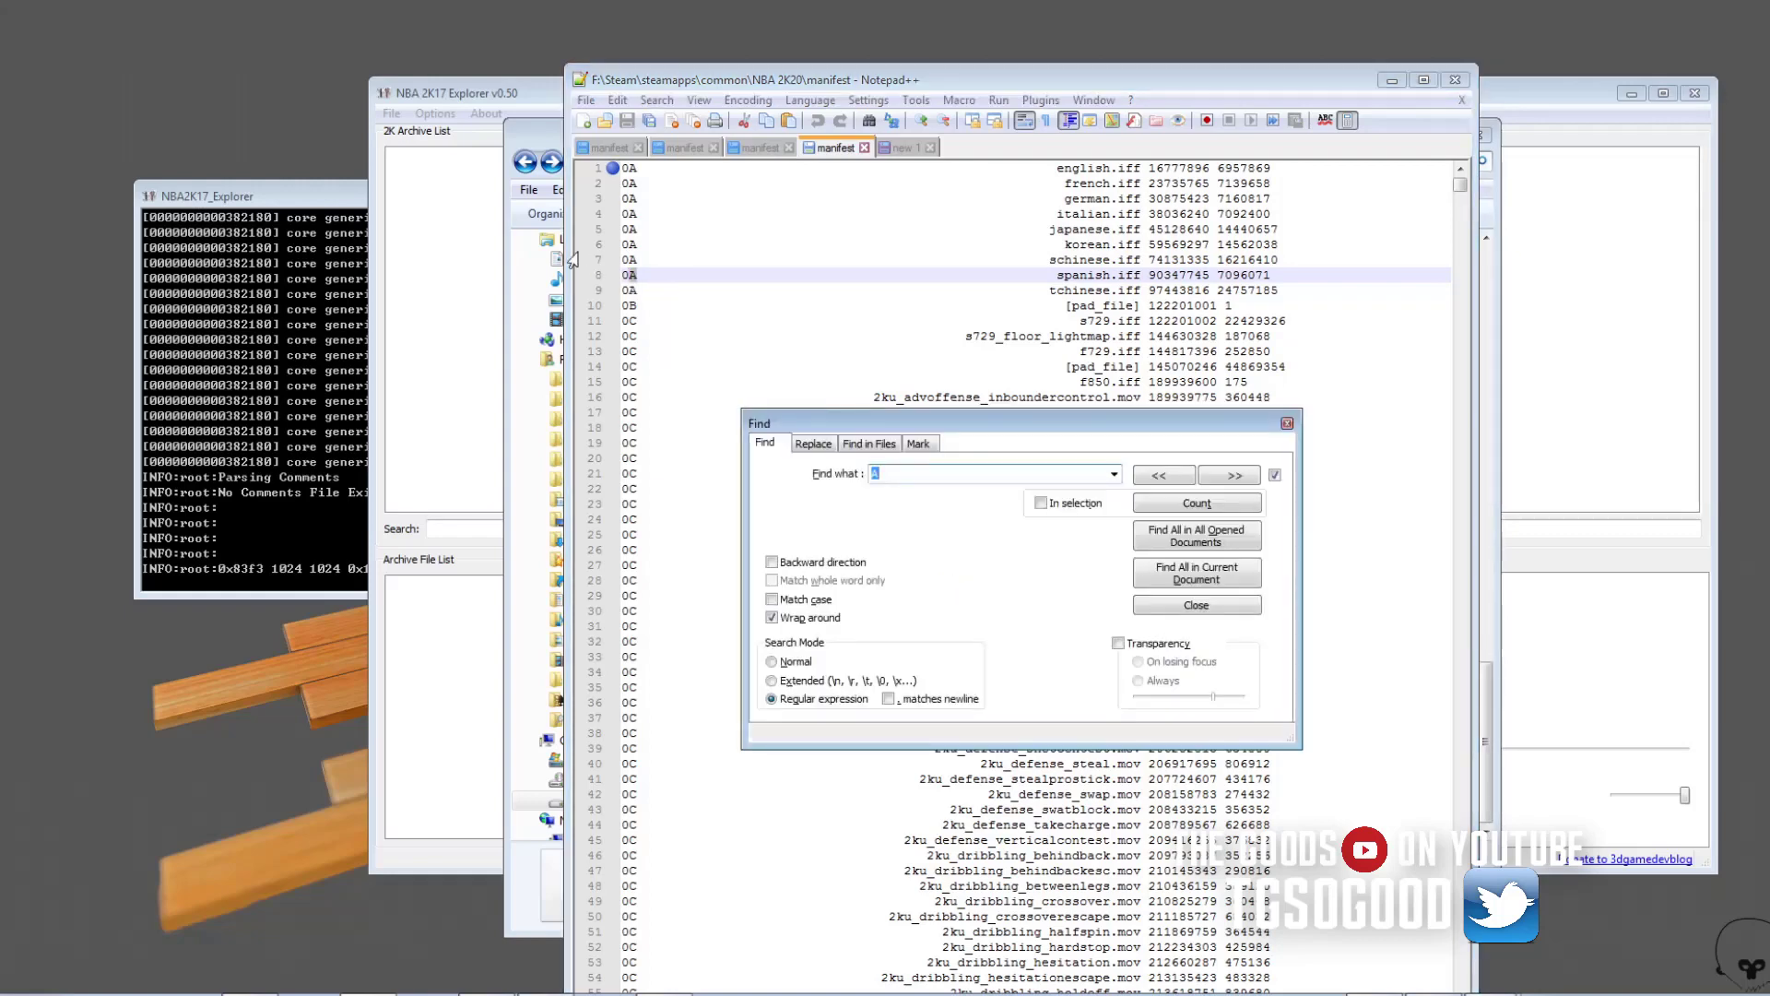
{"action": "type", "text": "fA"}
{"action": "key", "text": "BackSpace"}
{"action": "type", "text": "ace4090"}
{"action": "left_click", "coordinate": [1233, 475]}
{"action": "left_click_drag", "start_coordinate": [1132, 428], "coordinate": [1181, 265]}
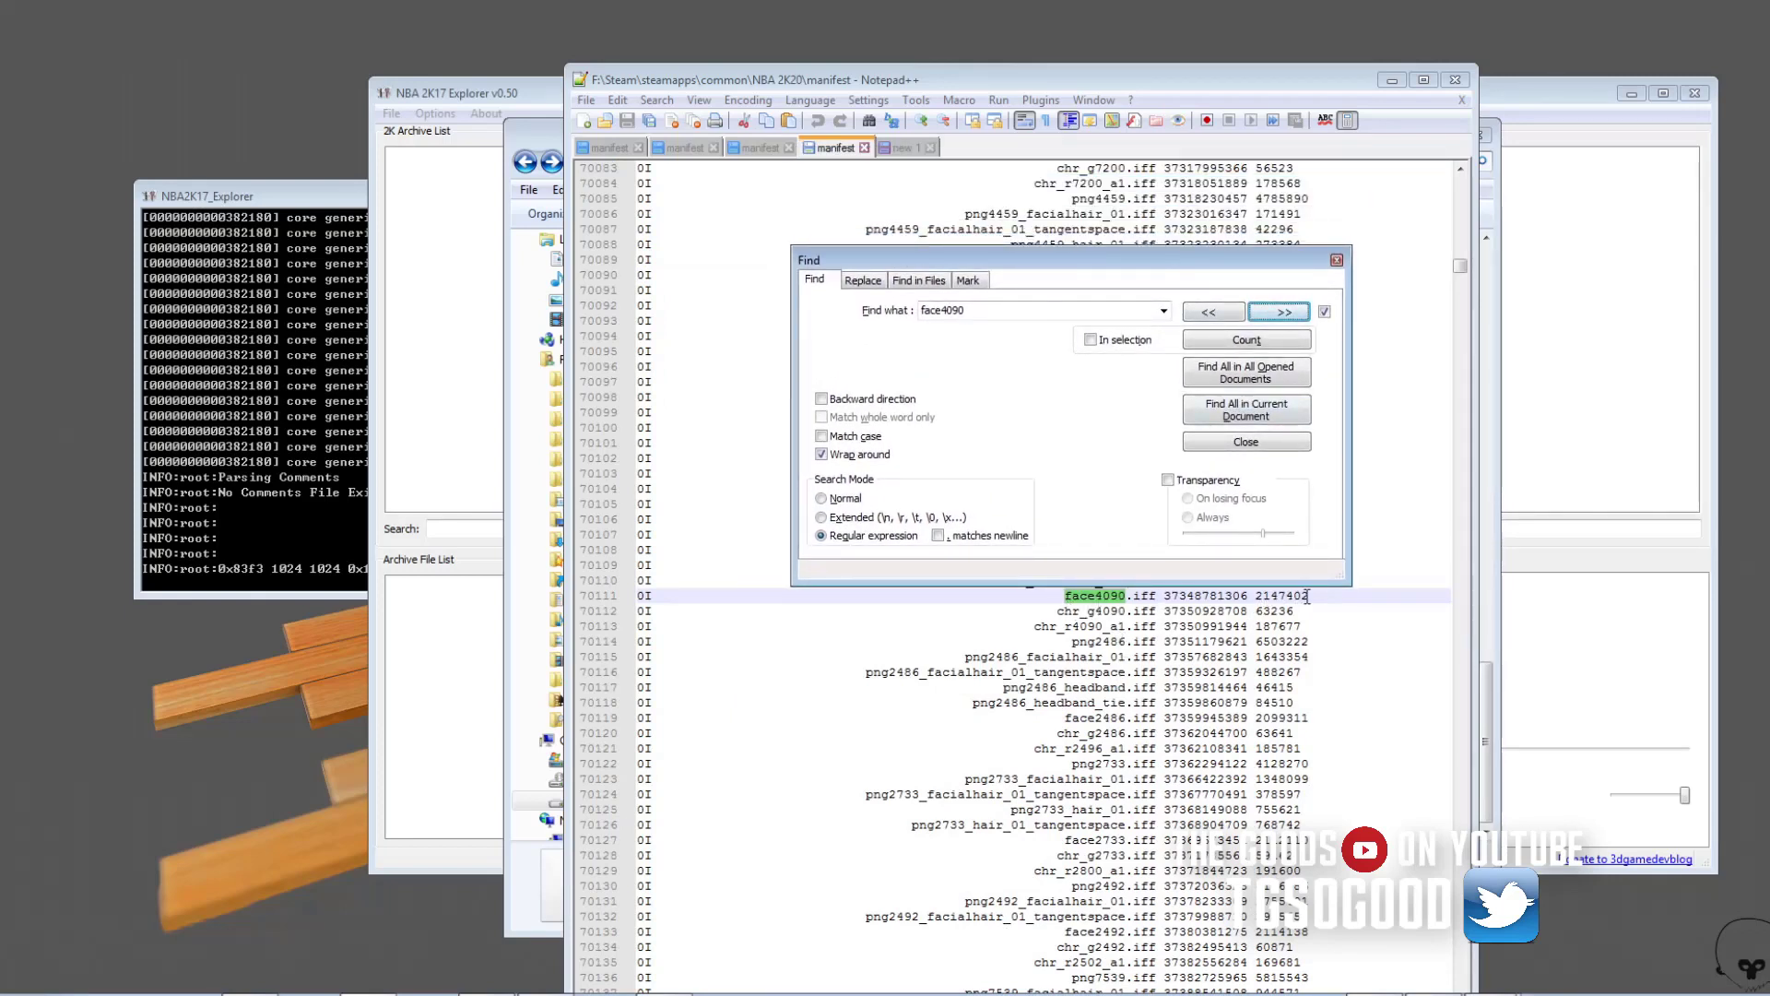
{"action": "left_click_drag", "start_coordinate": [656, 596], "coordinate": [632, 596]}
{"action": "left_click", "coordinate": [651, 597]}
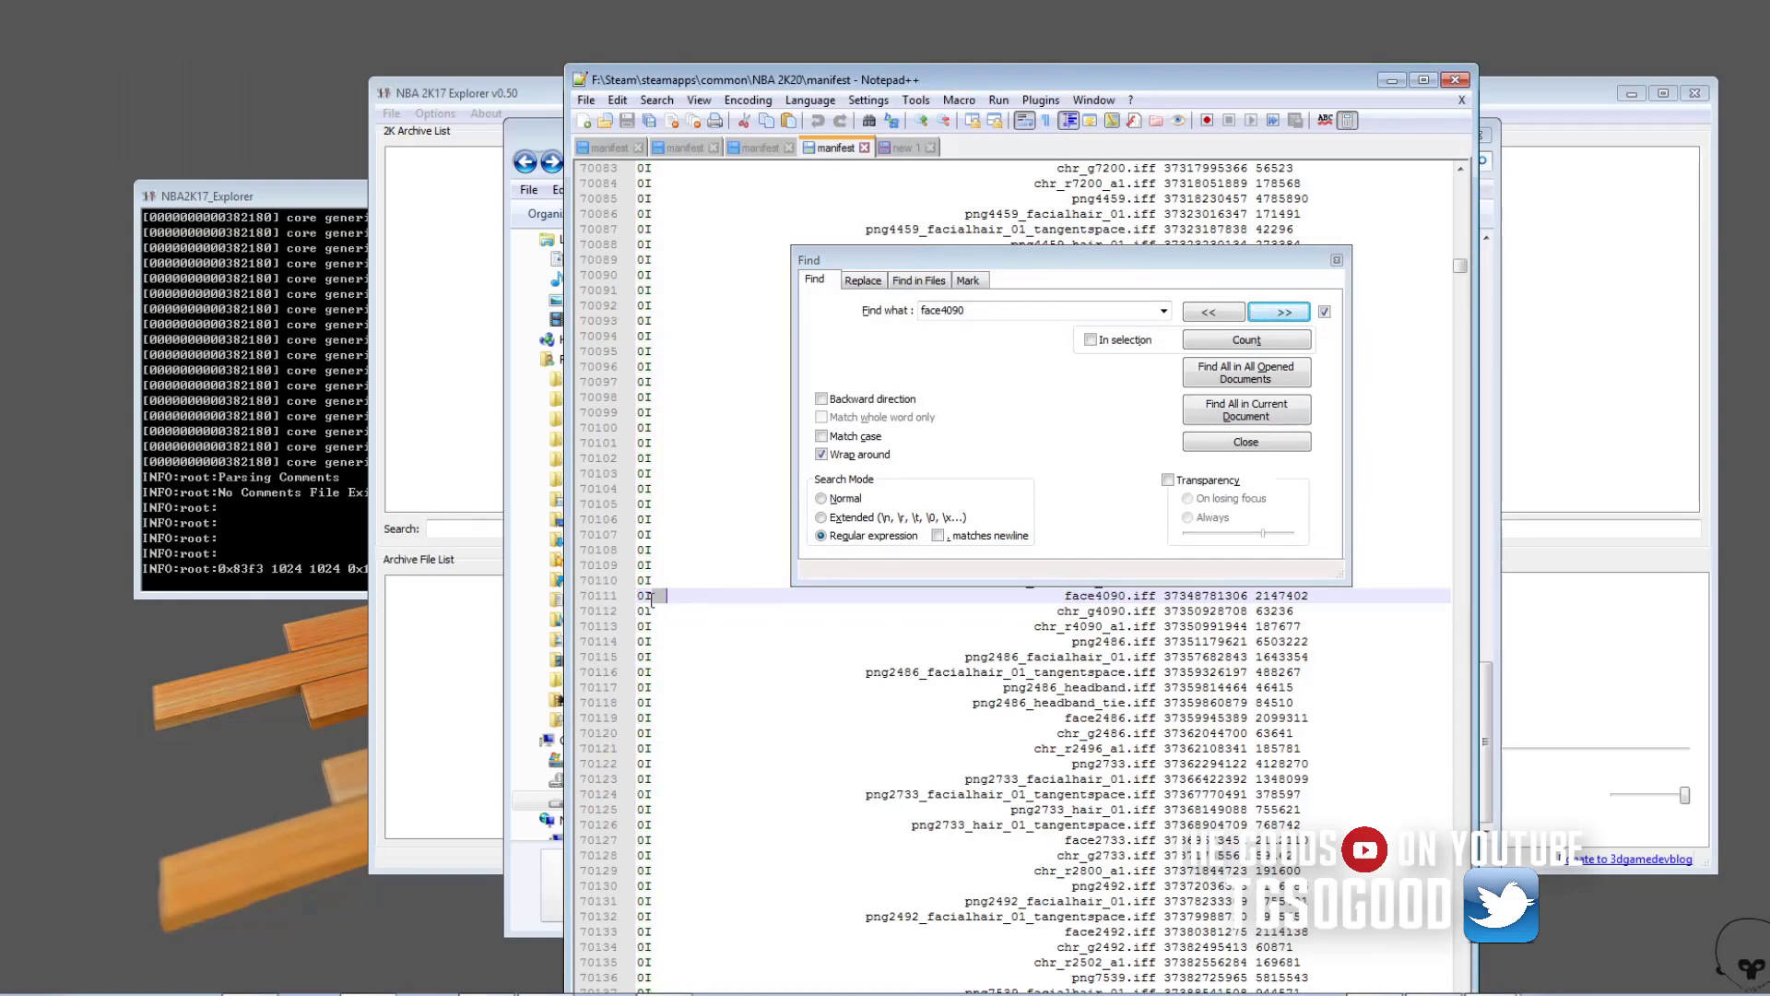
Search the manifest for png4090, view its entries, and close the search
{"action": "left_click", "coordinate": [1015, 310]}
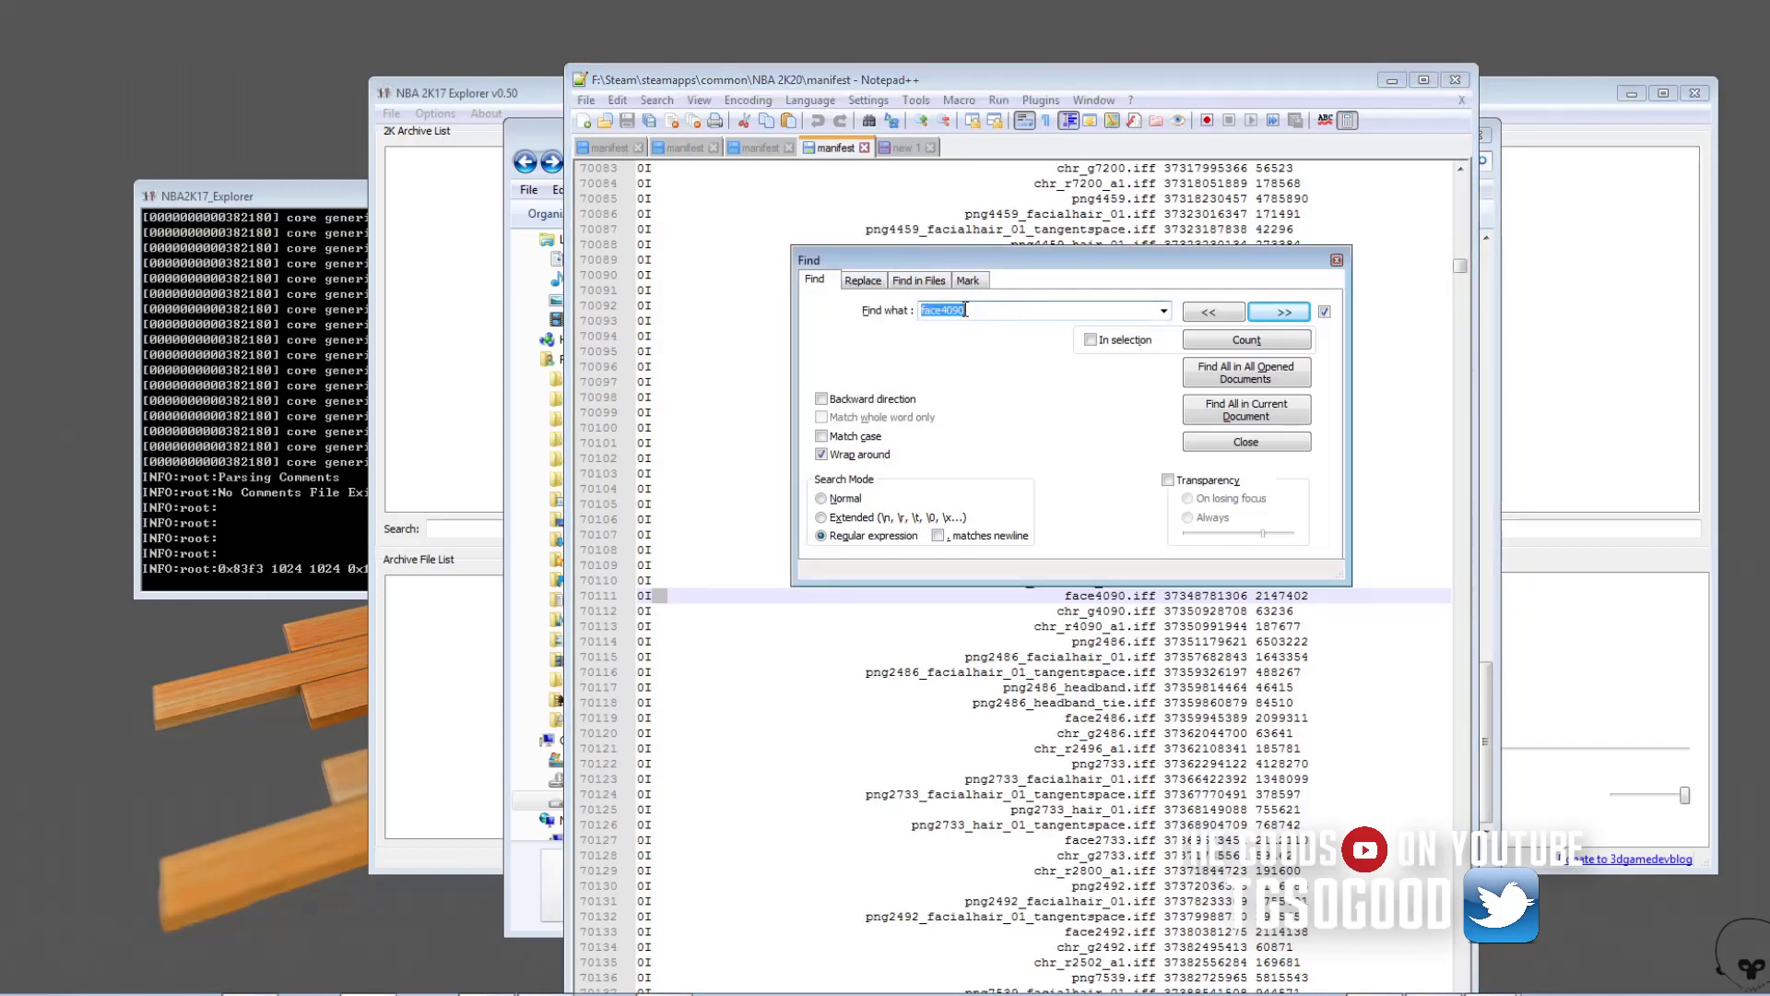
{"action": "left_click", "coordinate": [945, 311]}
{"action": "left_click_drag", "start_coordinate": [945, 313], "coordinate": [817, 301]}
{"action": "type", "text": "png"}
{"action": "key", "text": "ctrl+a"}
{"action": "key", "text": "Return"}
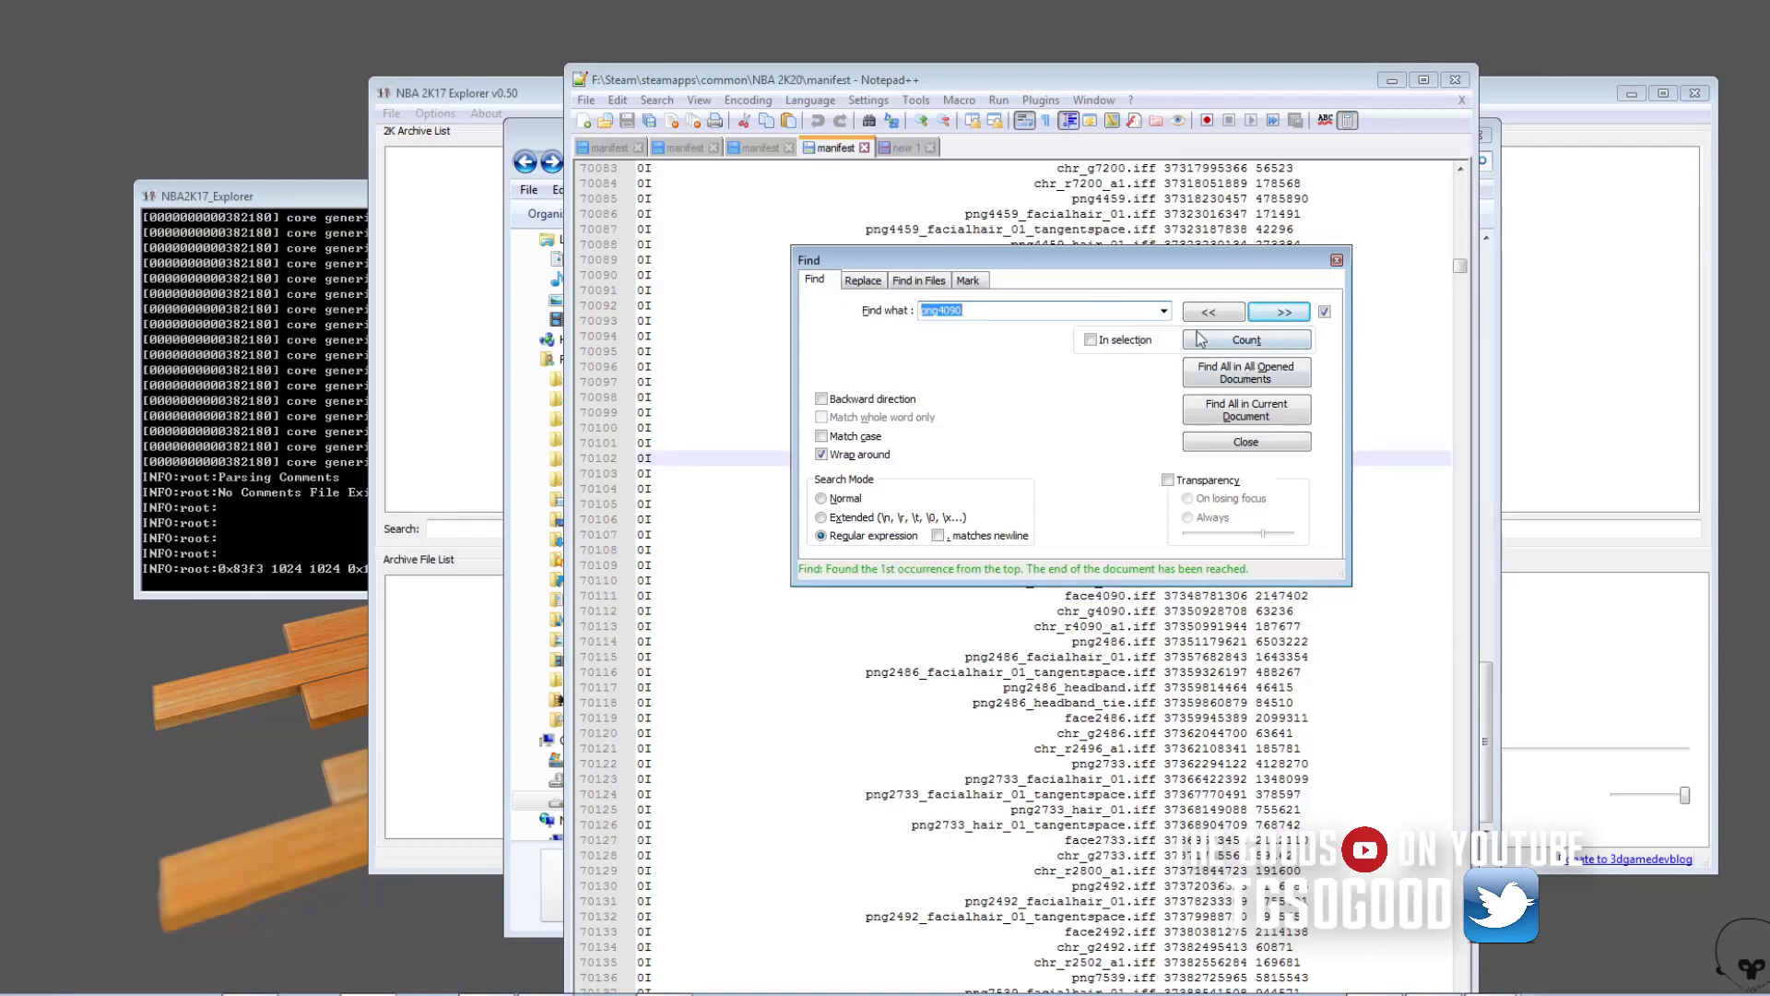
{"action": "left_click_drag", "start_coordinate": [1123, 266], "coordinate": [1117, 485]}
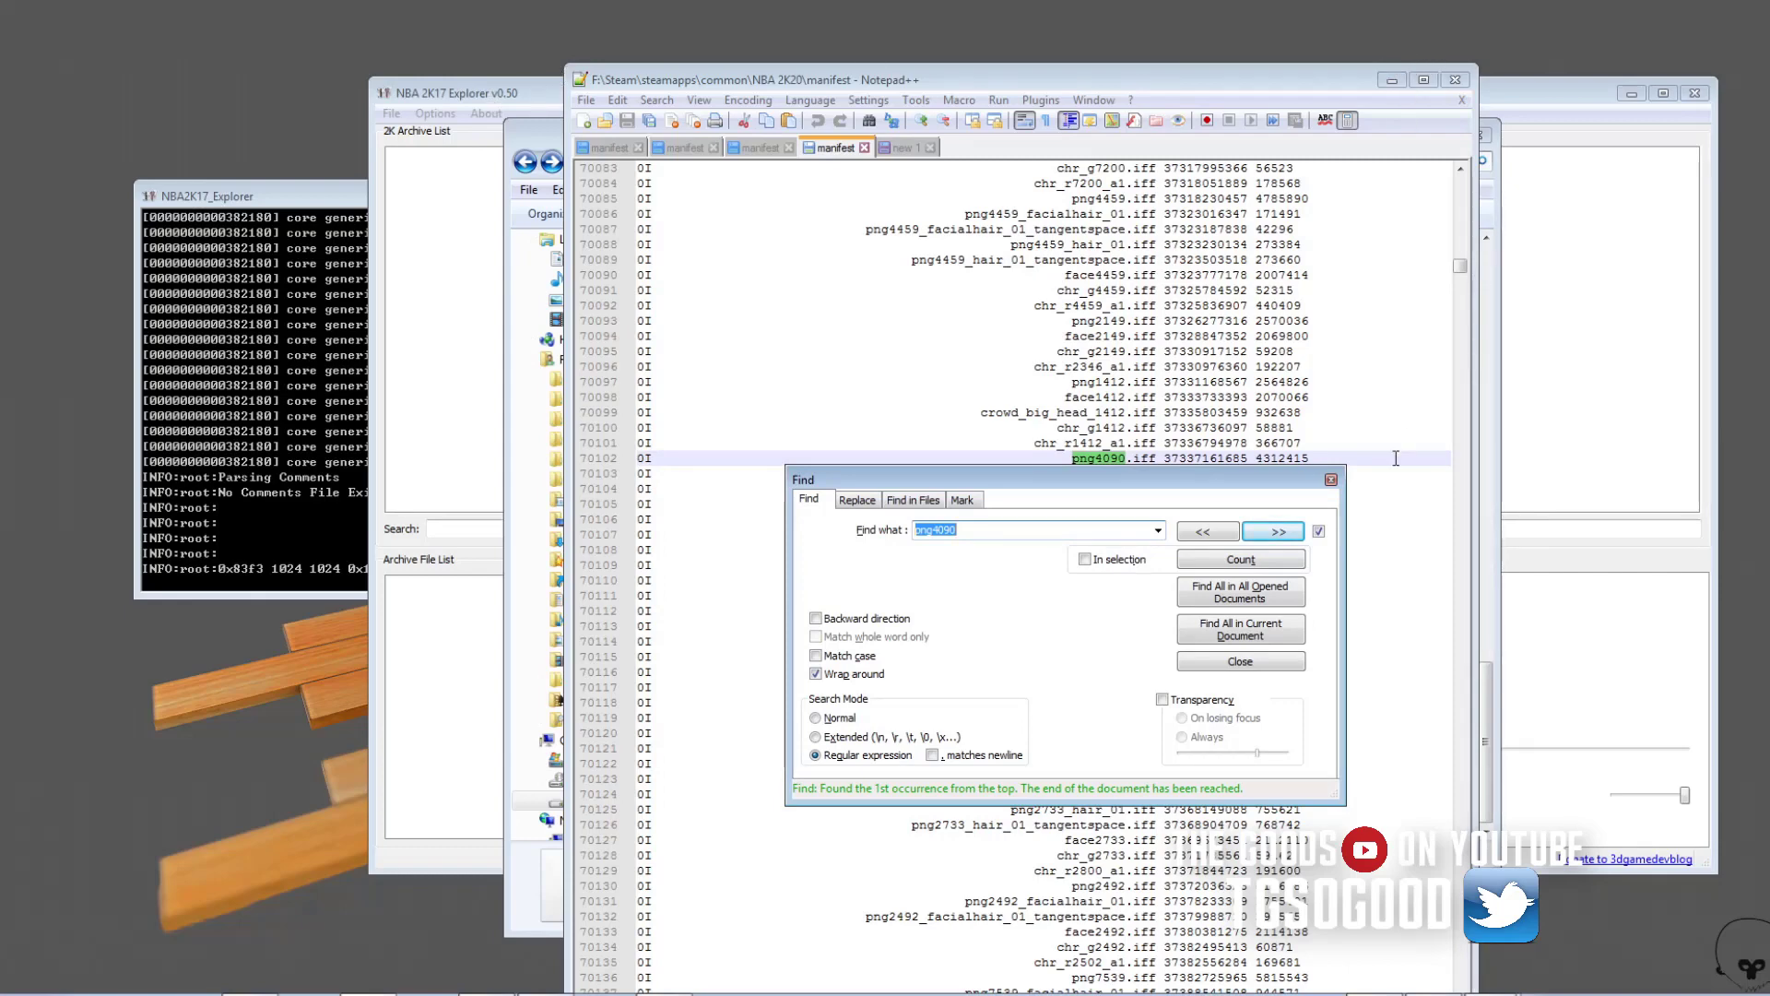
{"action": "left_click", "coordinate": [1331, 480]}
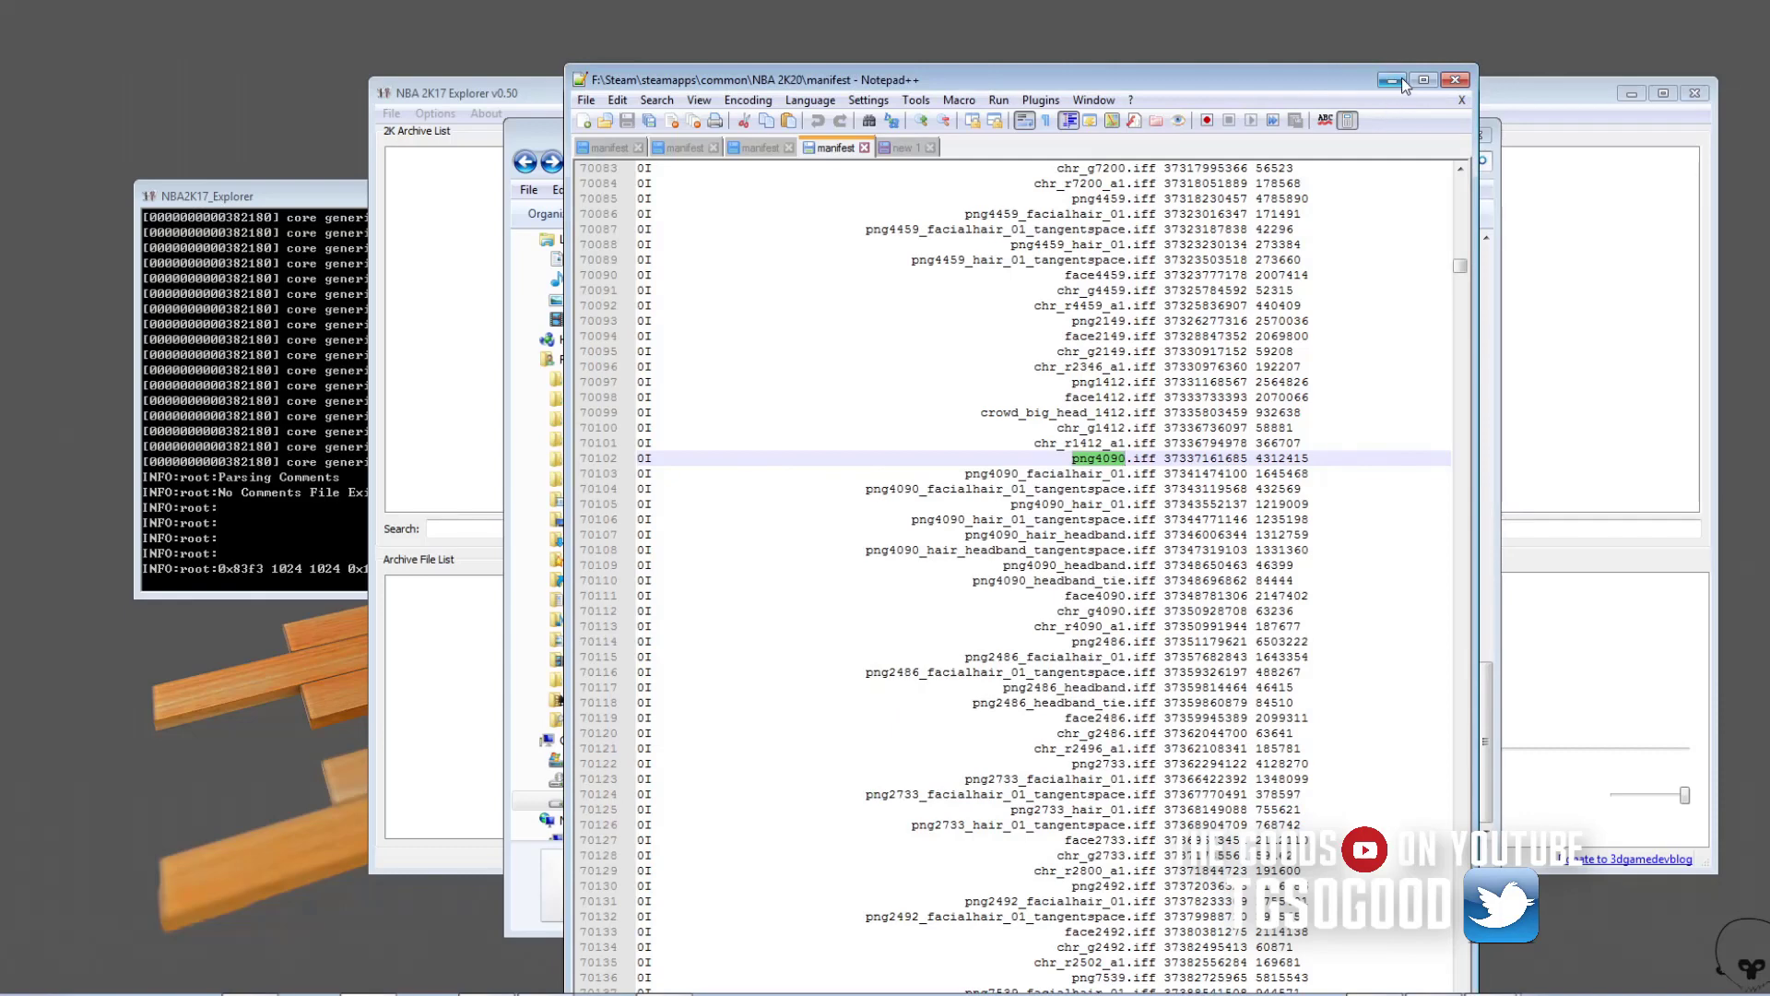
Switch to the NBA 2K20 folder, select the 0I archive file, and minimize the folder
{"action": "left_click", "coordinate": [1449, 82]}
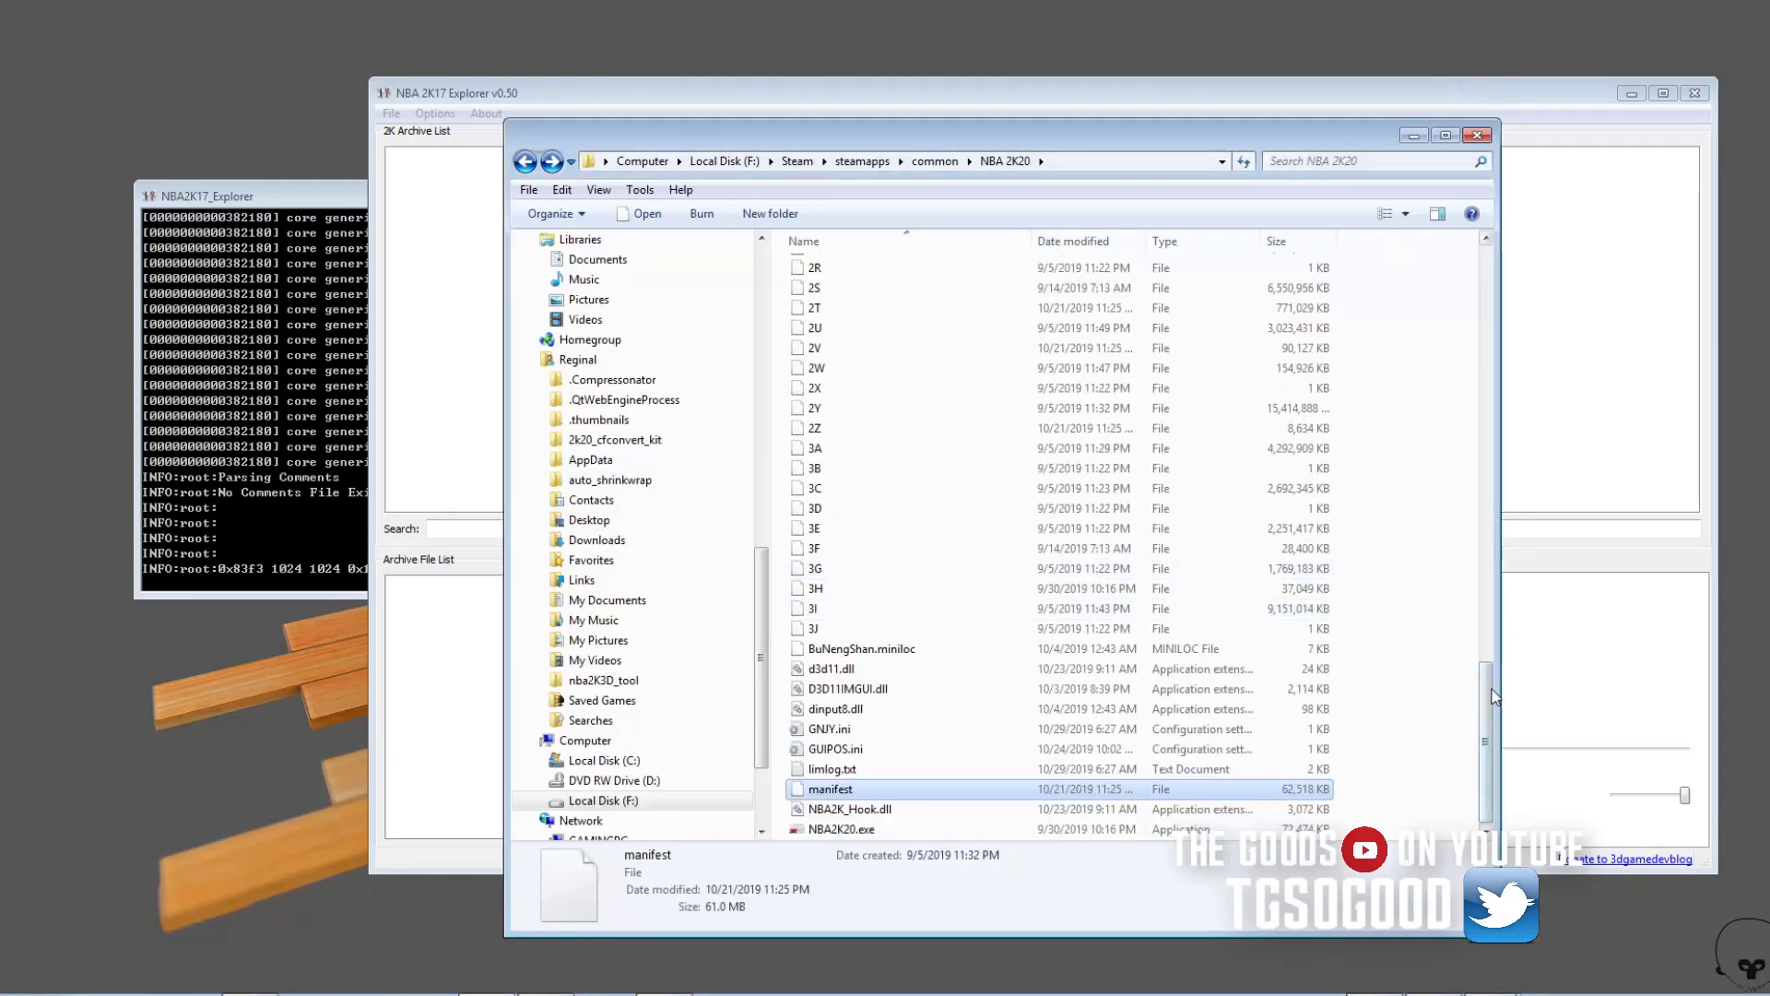
{"action": "left_click_drag", "start_coordinate": [1492, 698], "coordinate": [1486, 313]}
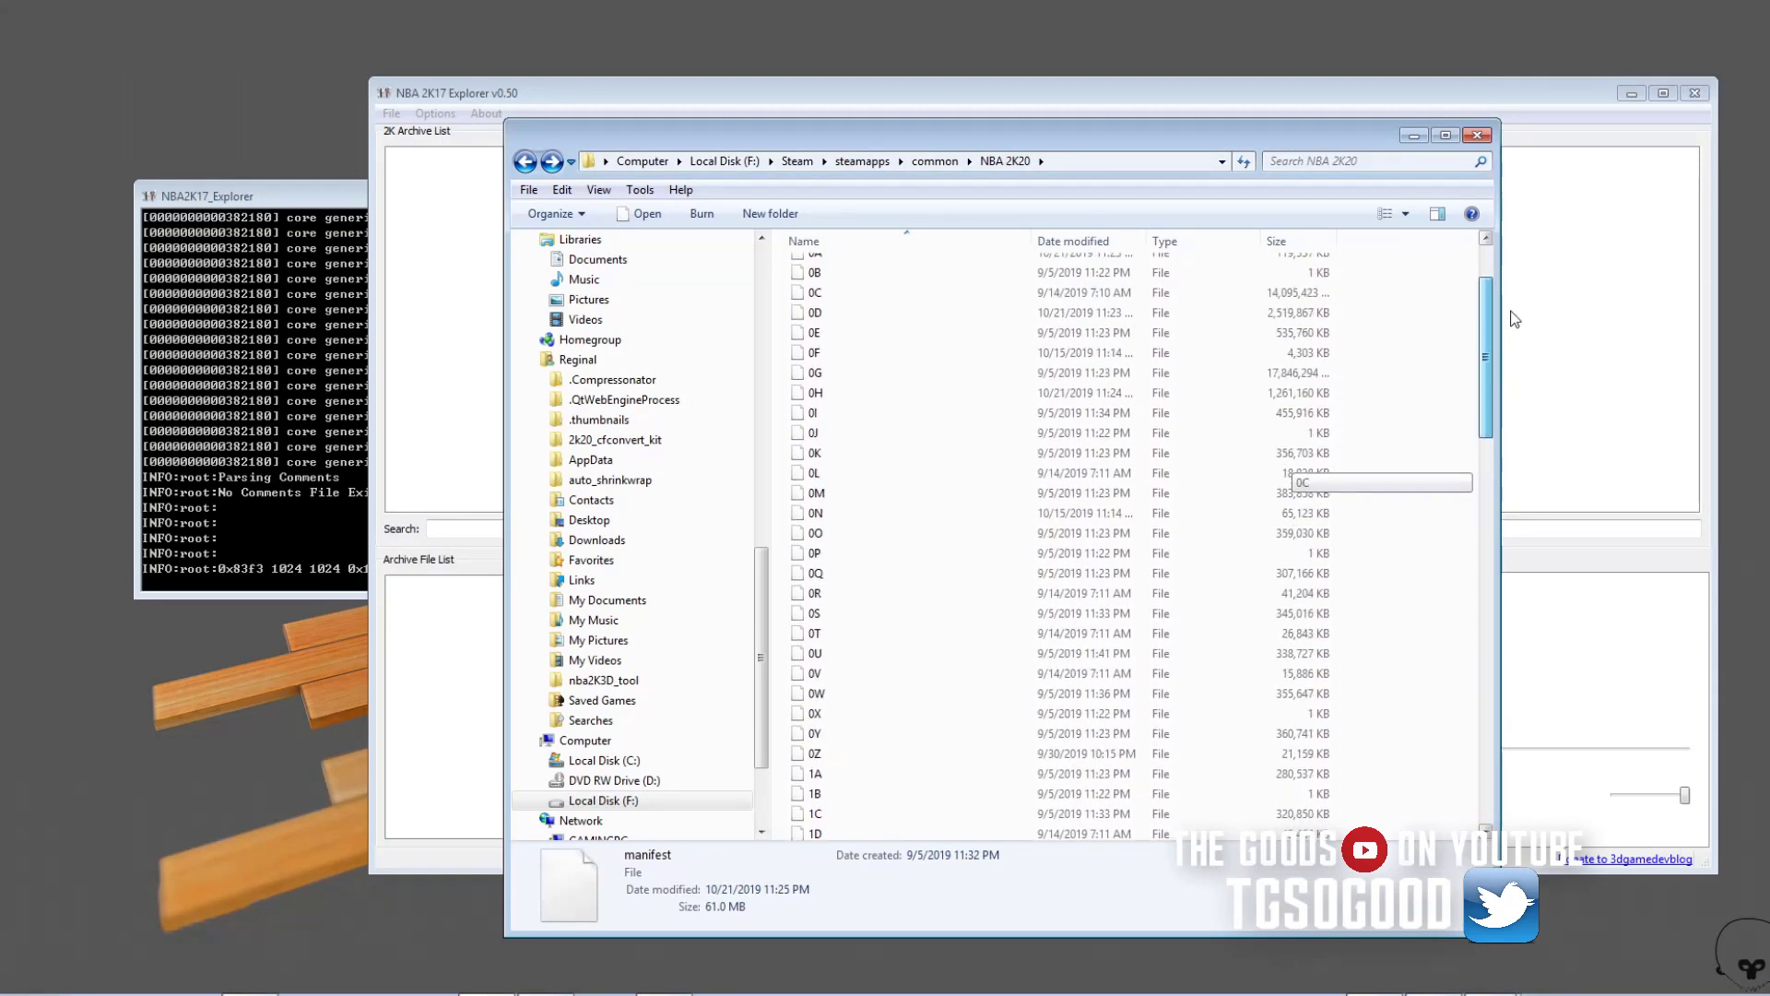
{"action": "left_click", "coordinate": [800, 415]}
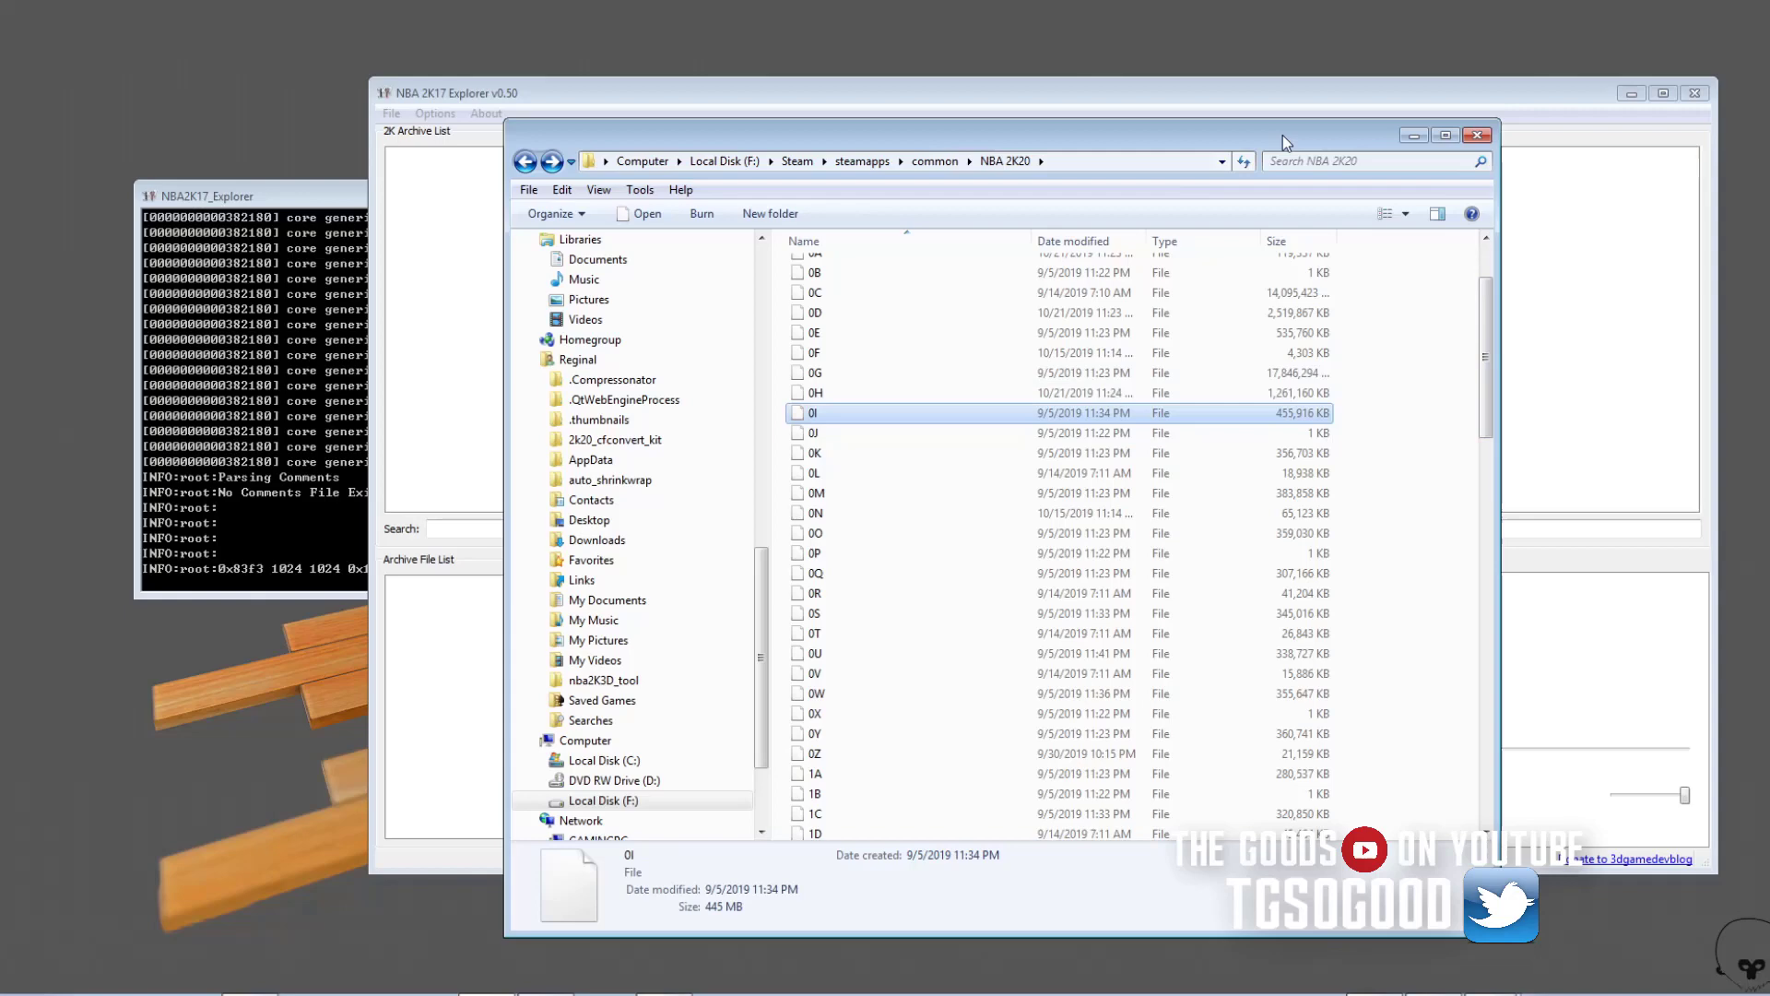
{"action": "left_click", "coordinate": [1416, 136]}
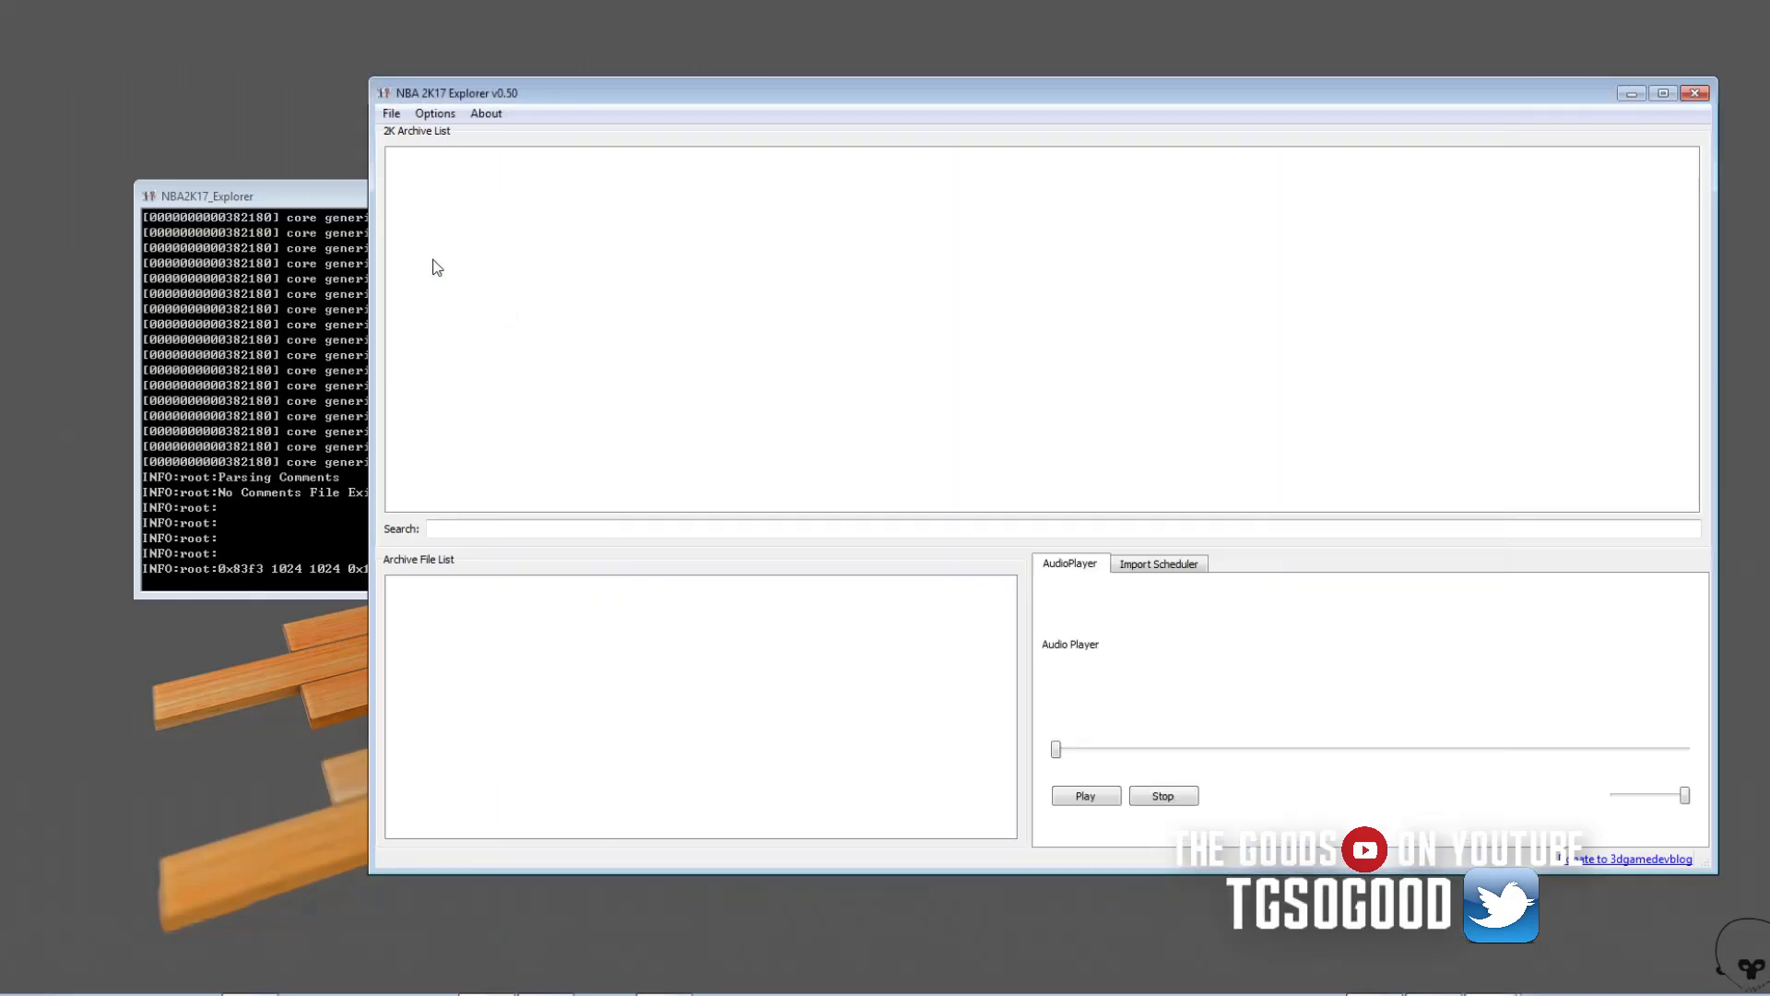
Enable the 0I - Shoes 1 archive for loading in the NBA 2K17 Explorer preferences and close them
{"action": "left_click", "coordinate": [434, 114]}
{"action": "left_click", "coordinate": [468, 137]}
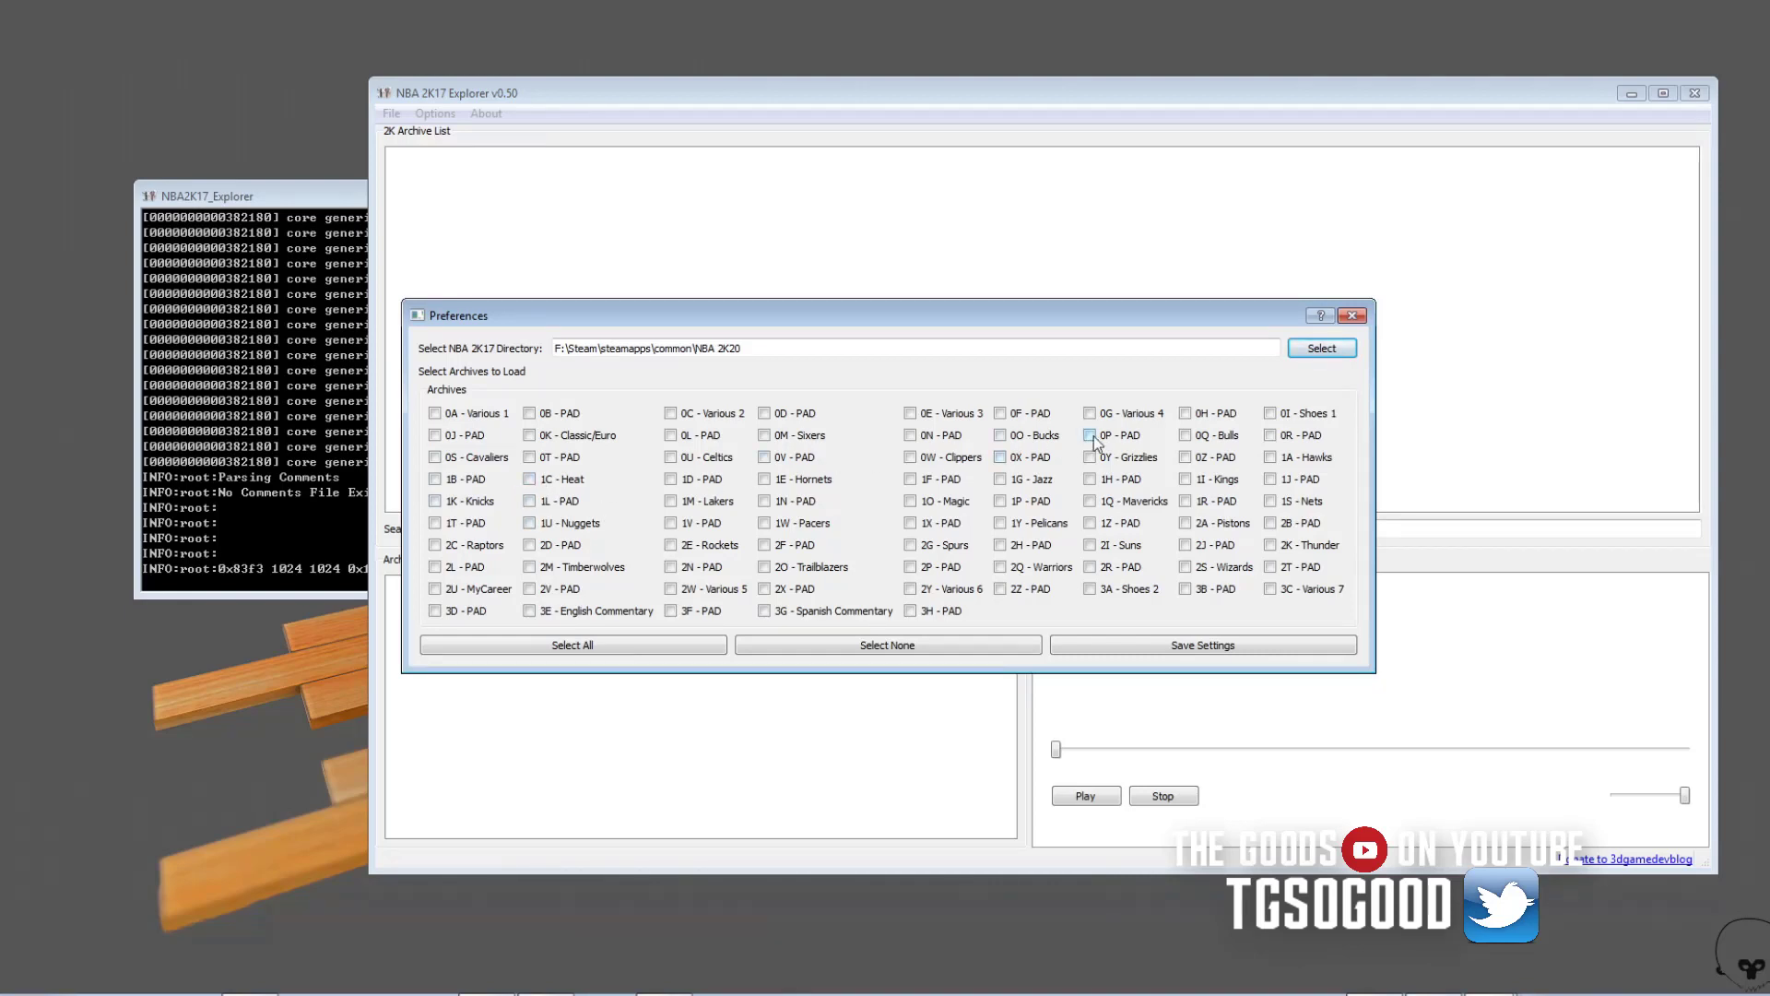
{"action": "left_click", "coordinate": [1279, 417]}
{"action": "left_click", "coordinate": [1352, 317]}
Load the enabled archive, check the console log, and return to the explorer window
{"action": "left_click", "coordinate": [391, 118]}
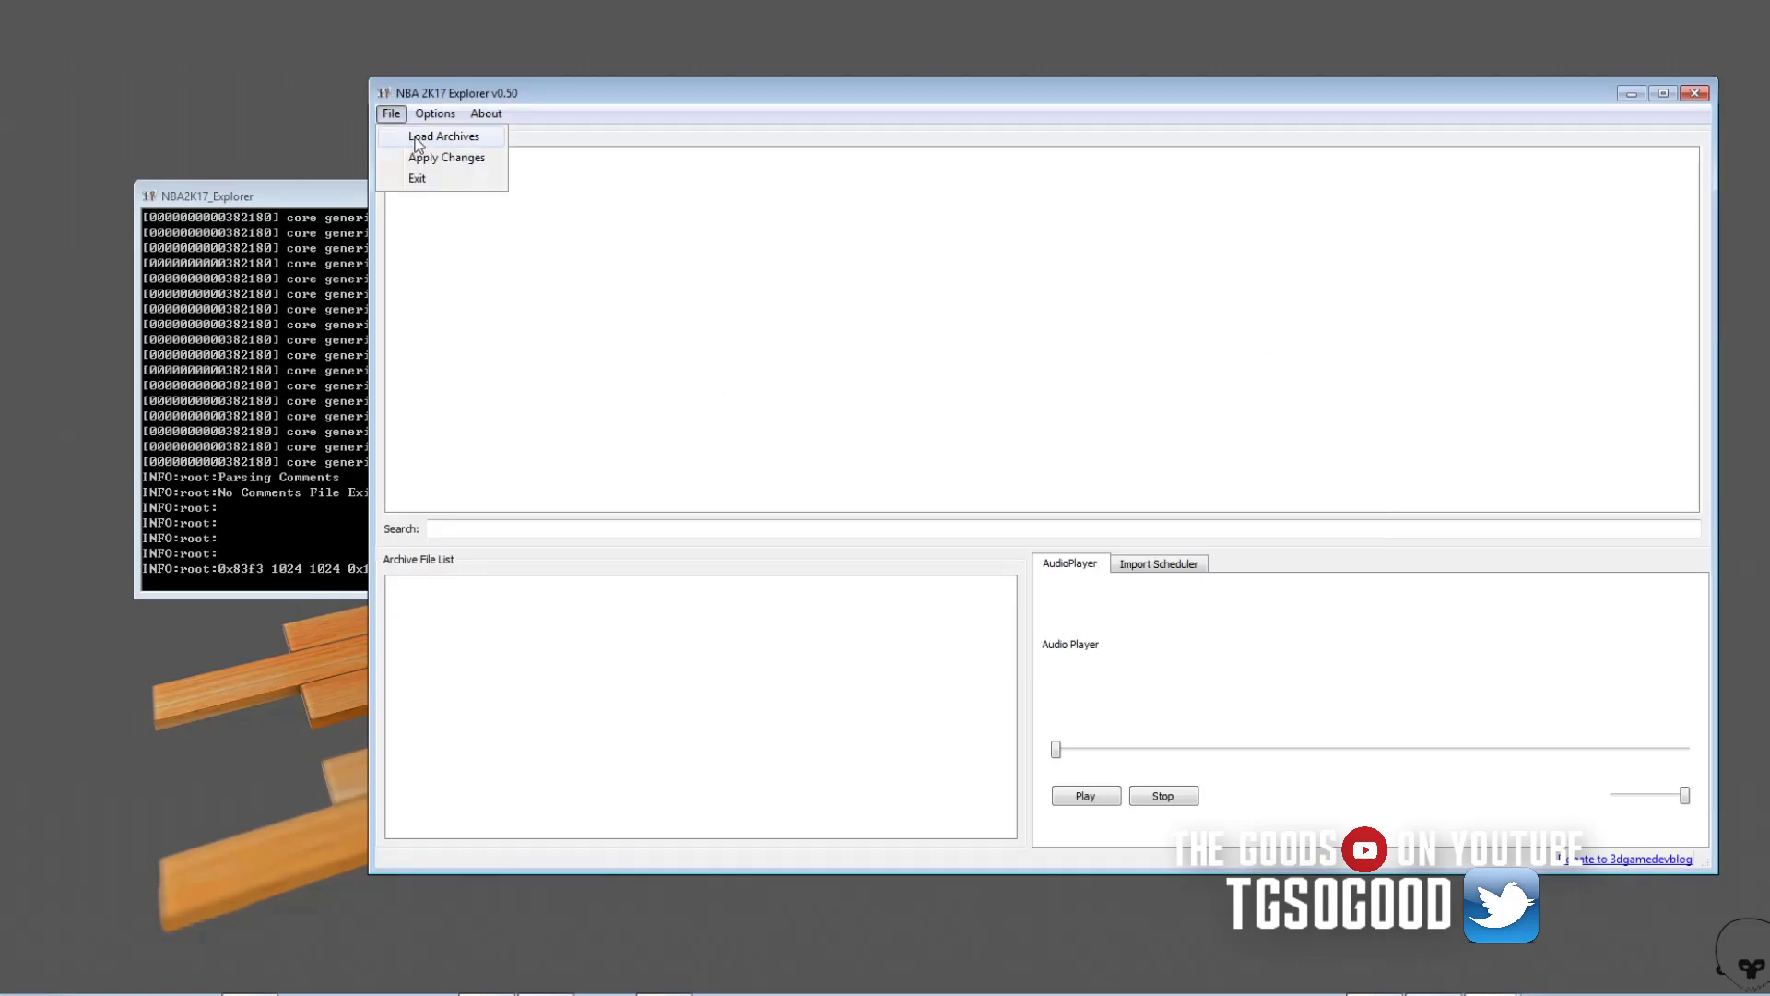
{"action": "left_click", "coordinate": [415, 138]}
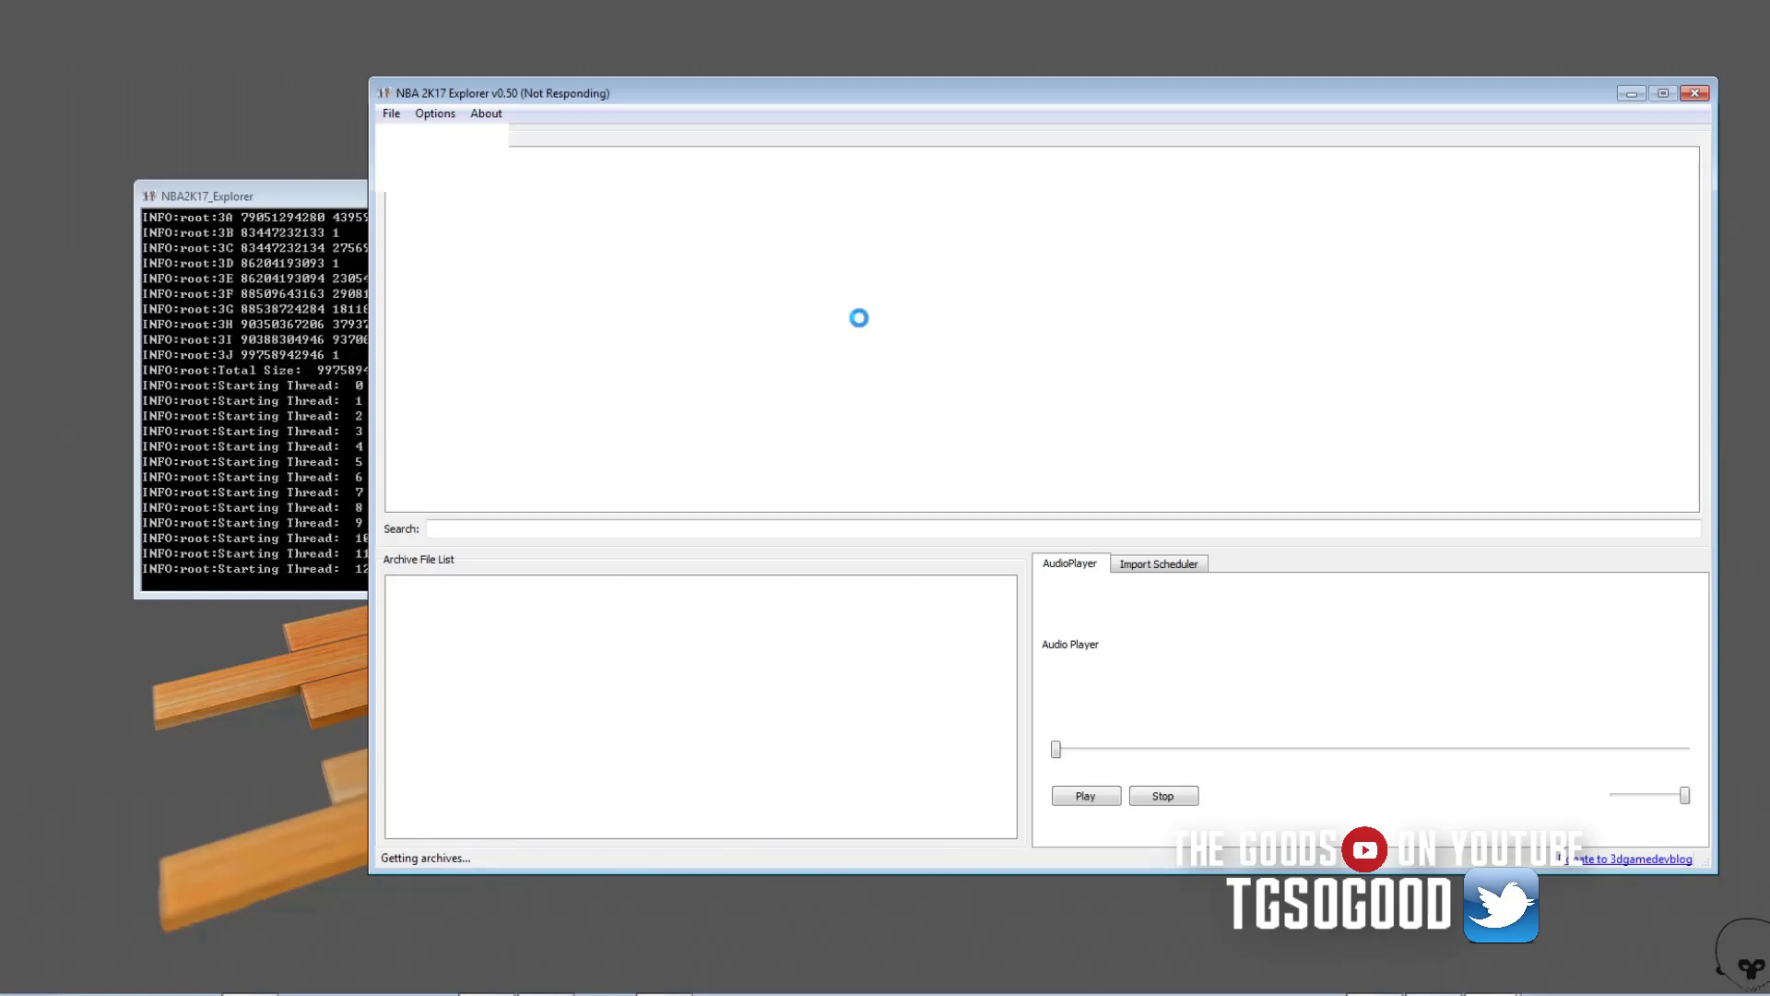
{"action": "left_click", "coordinate": [290, 197]}
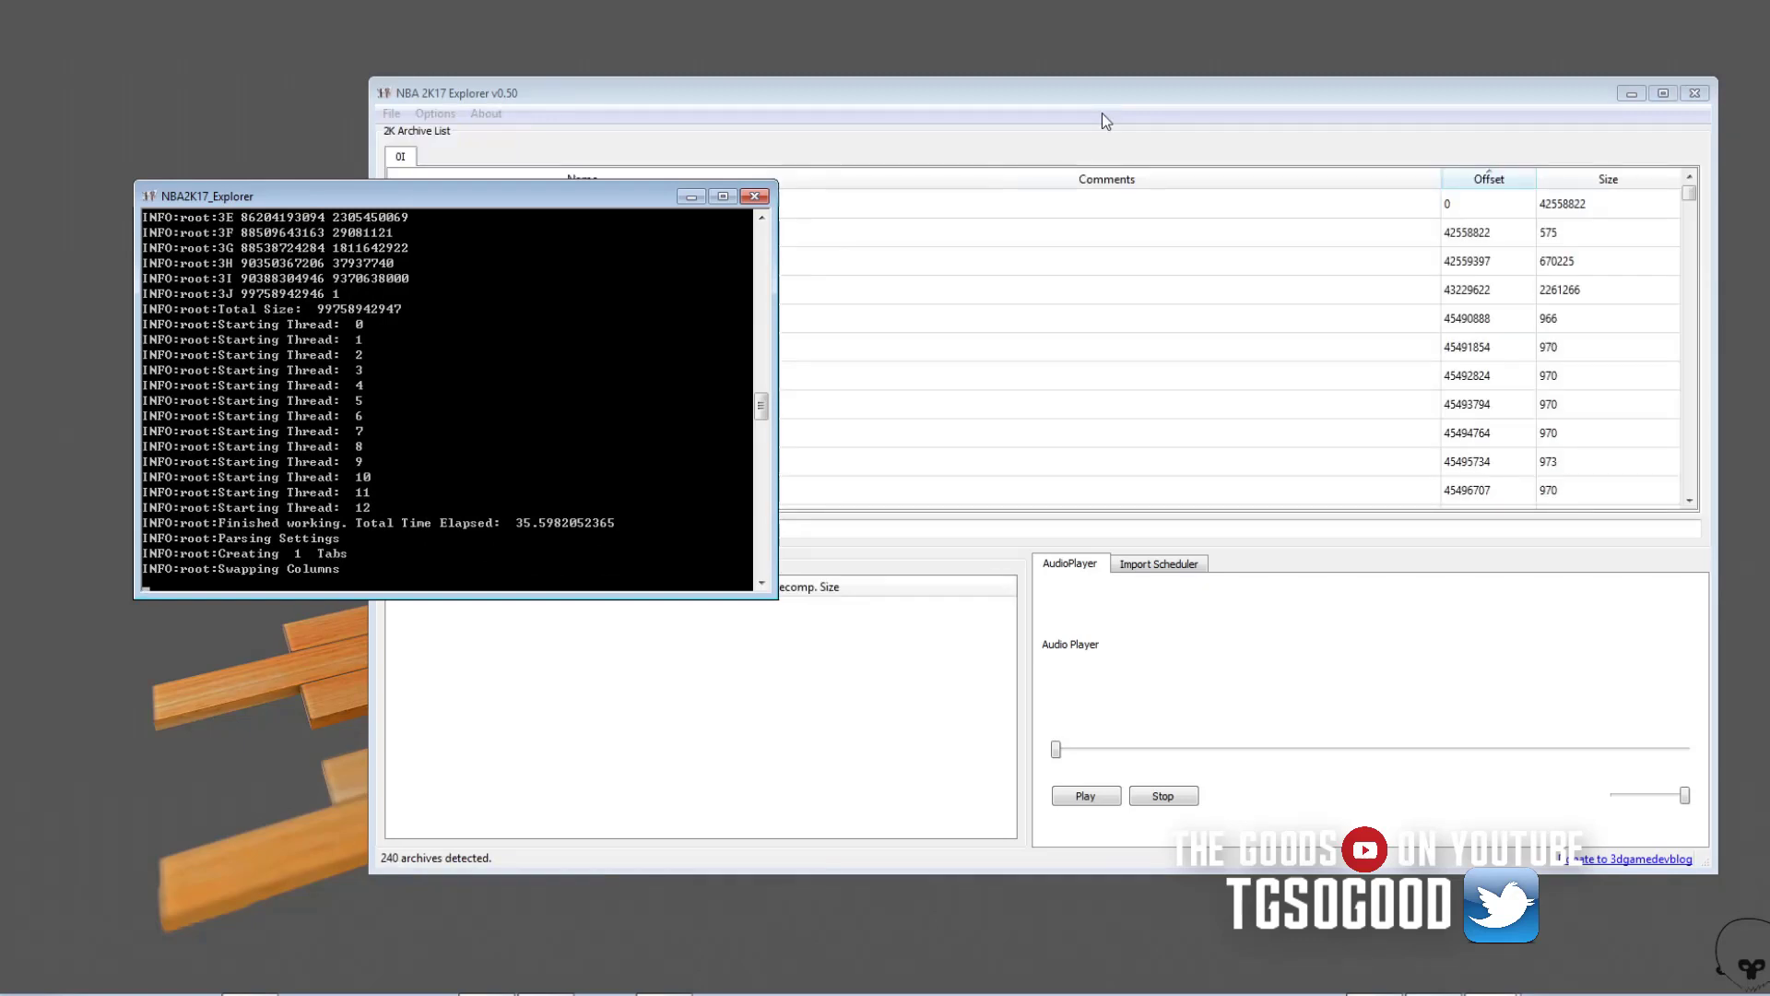
{"action": "left_click", "coordinate": [1103, 113]}
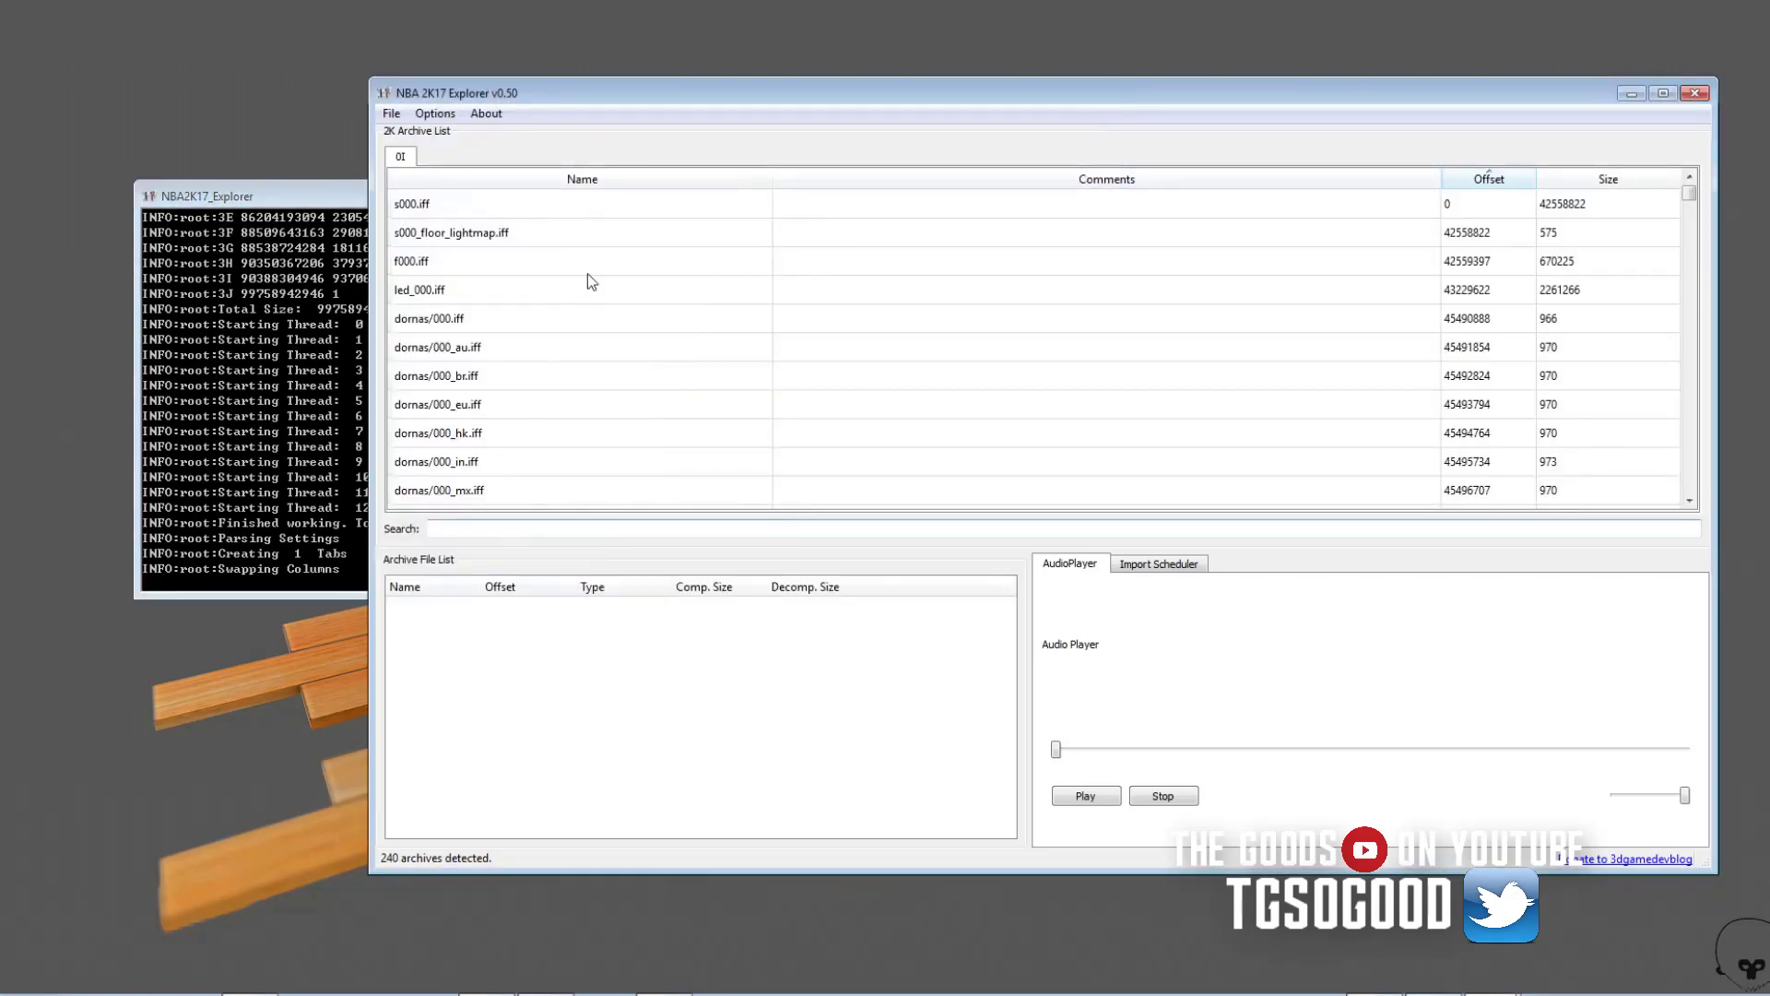
Search the loaded 0I archive for face4090 and show its neighbouring entries
{"action": "left_click", "coordinate": [499, 528]}
{"action": "type", "text": "face4090"}
{"action": "key", "text": "Return"}
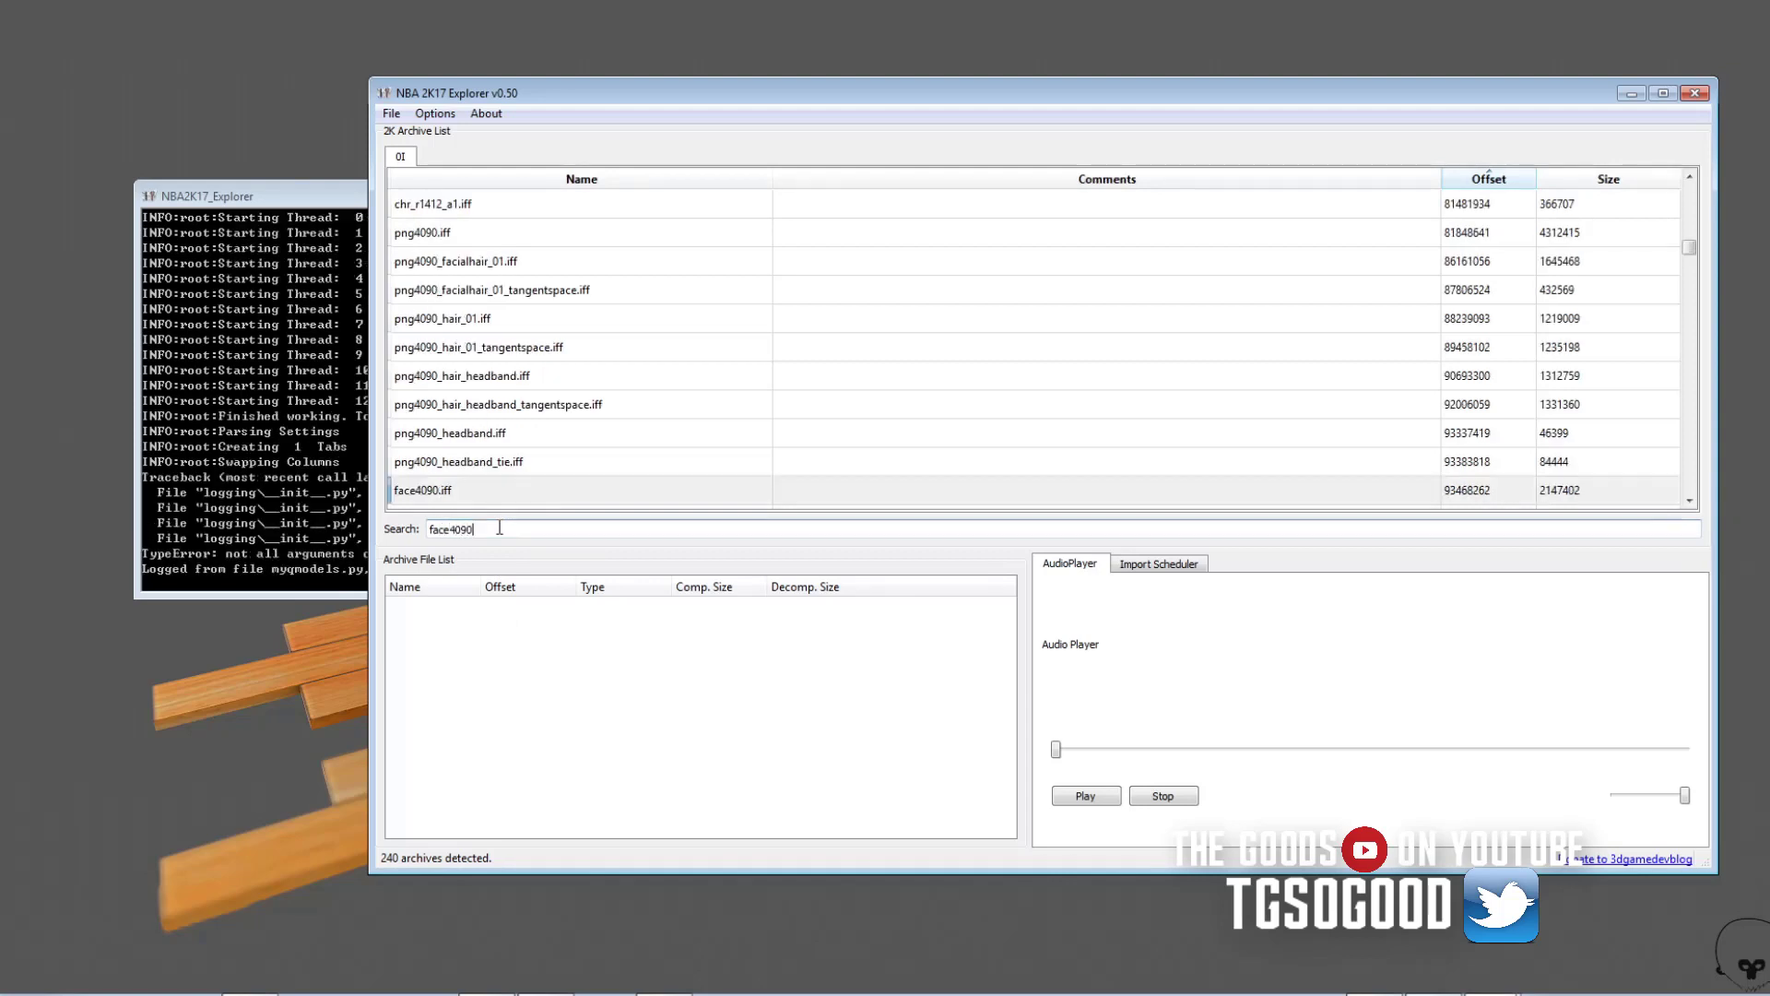
{"action": "left_click", "coordinate": [1696, 505]}
{"action": "scroll", "coordinate": [1696, 506], "scroll_direction": "down", "scroll_amount": 2}
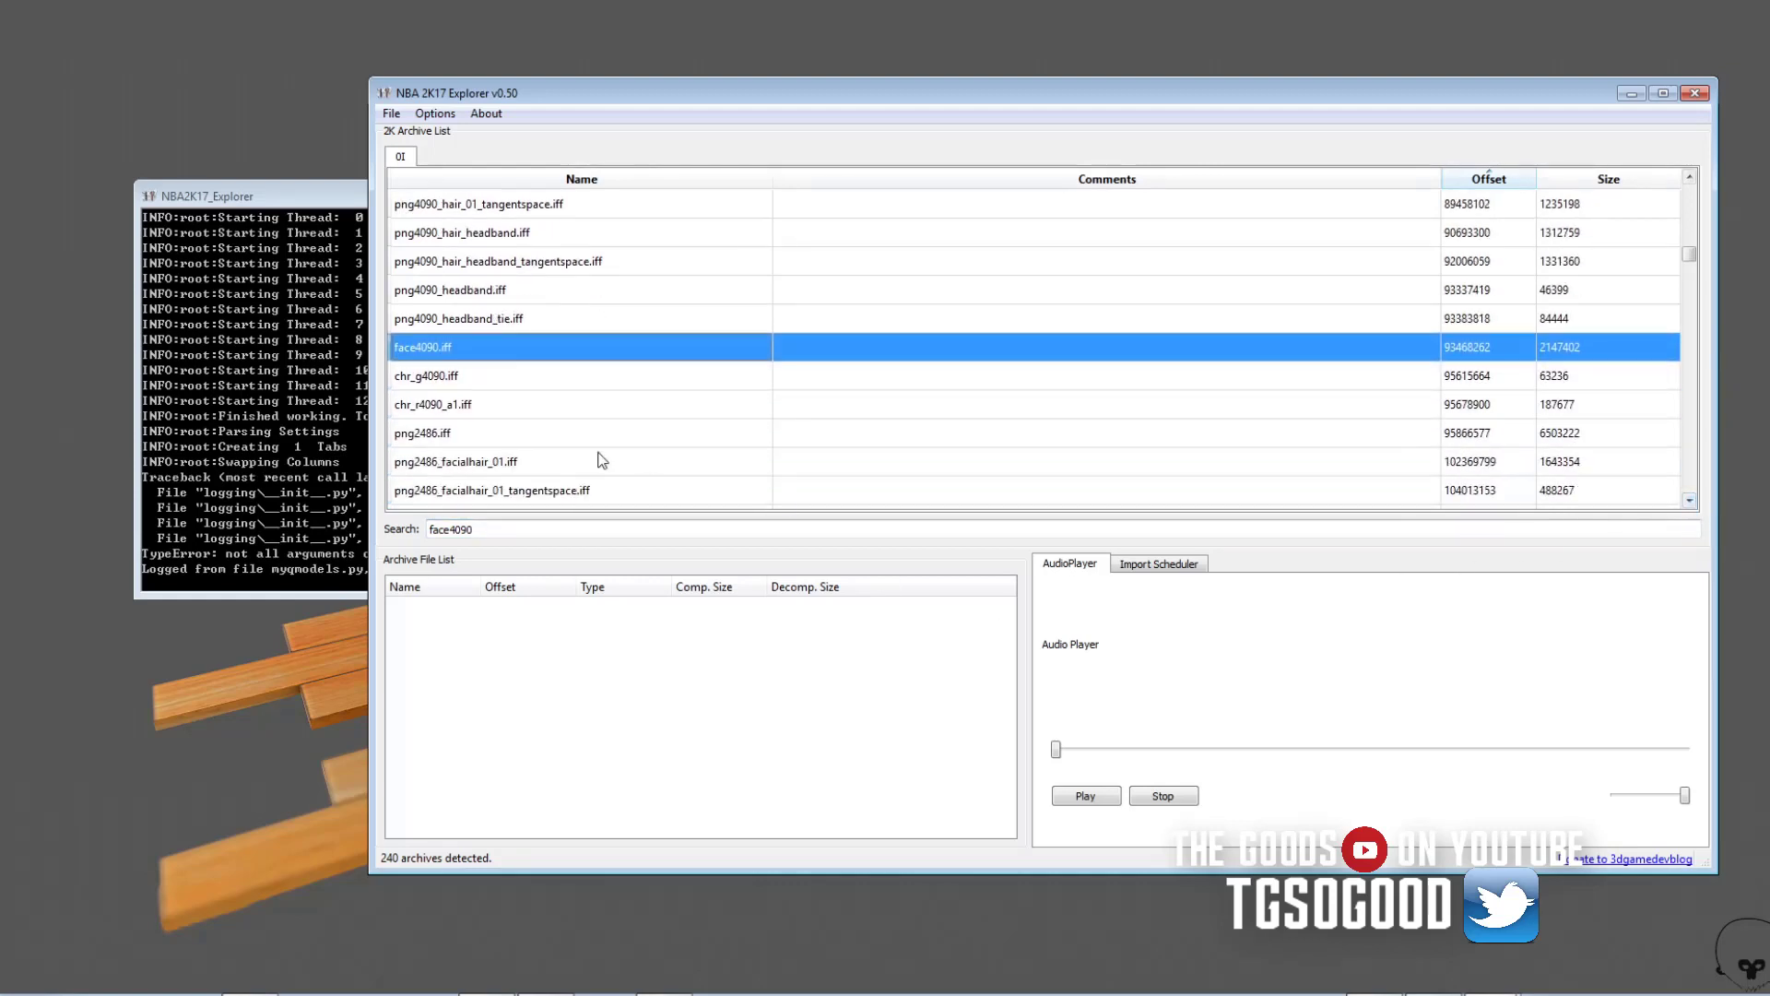
Start exporting face4090.iff with the Desktop as destination, and cancel the save
{"action": "right_click", "coordinate": [424, 350]}
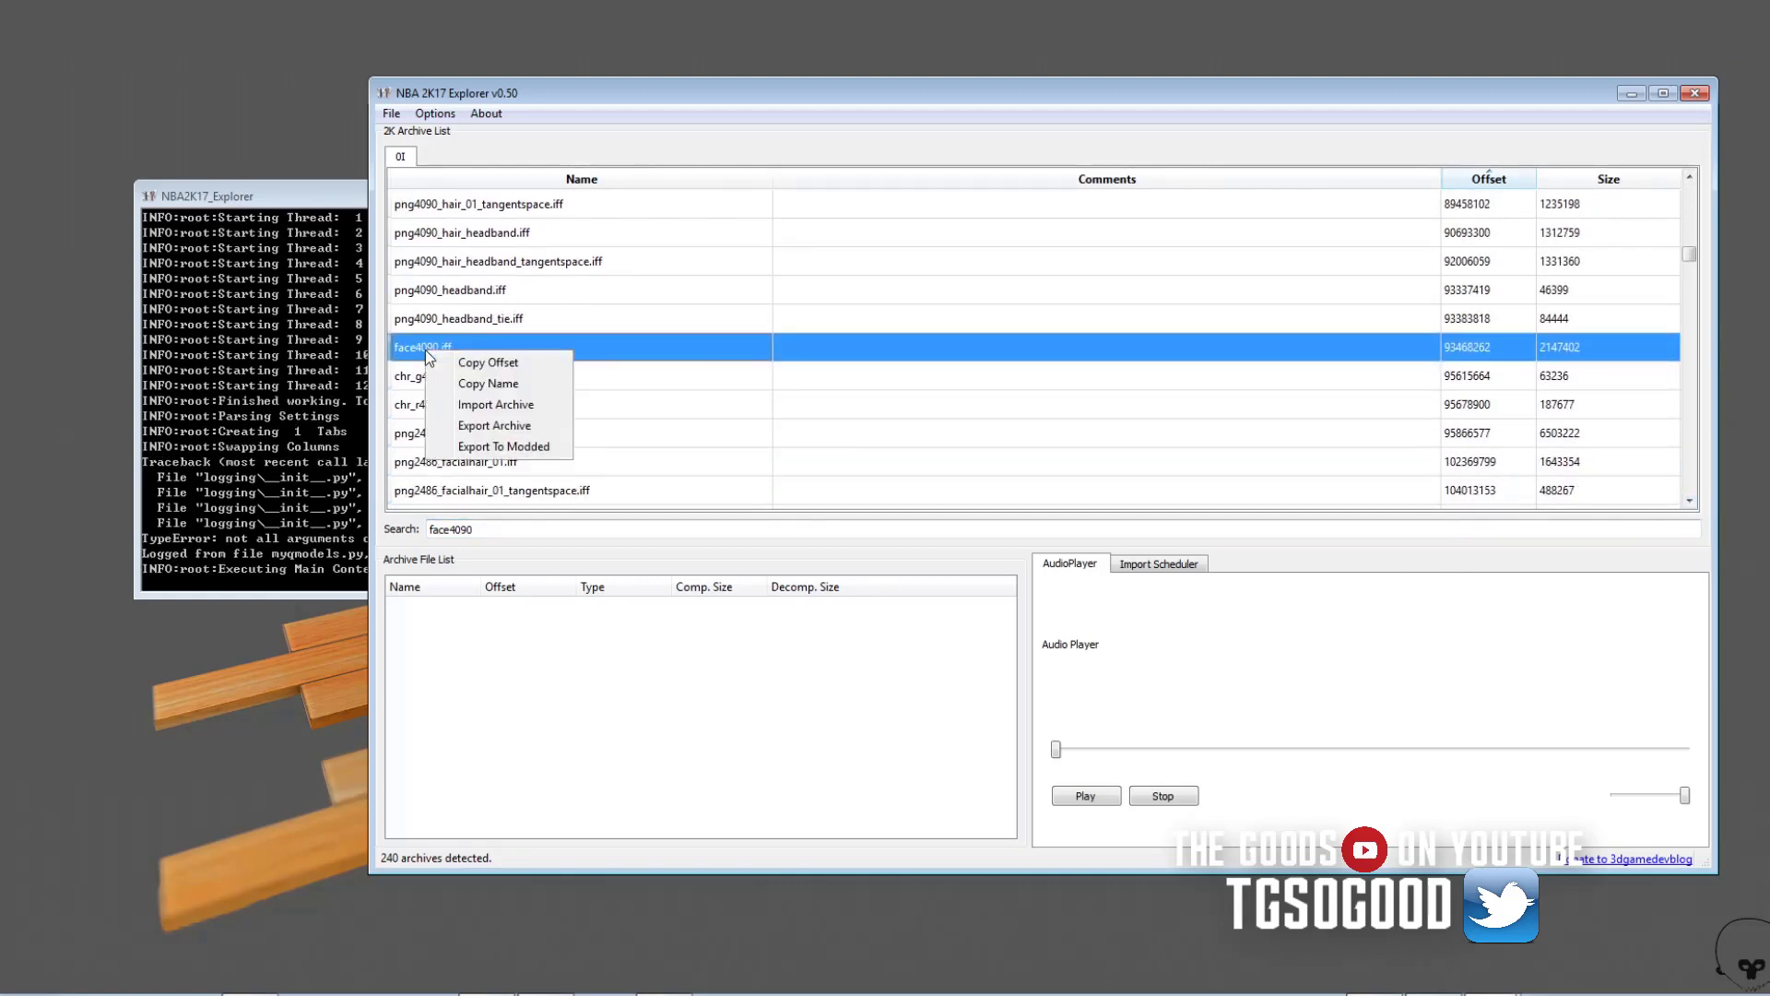
{"action": "left_click", "coordinate": [505, 429]}
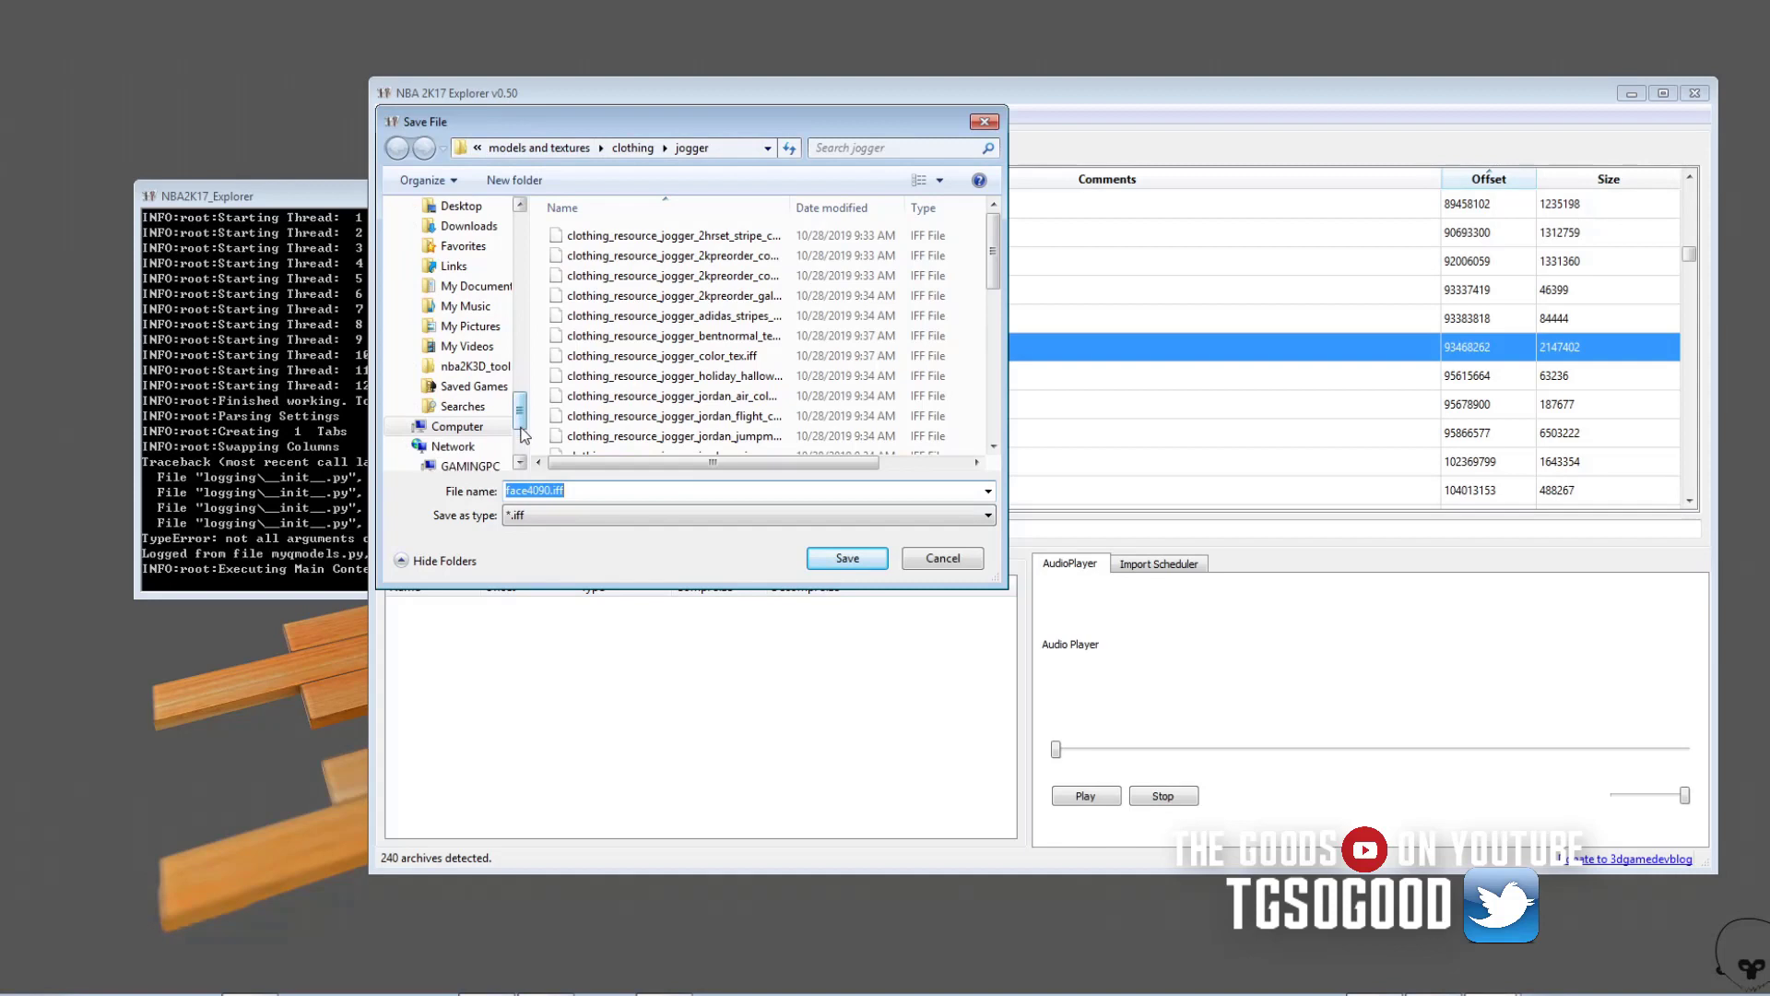
{"action": "scroll", "coordinate": [530, 403], "scroll_direction": "up", "scroll_amount": 3}
{"action": "left_click_drag", "start_coordinate": [522, 392], "coordinate": [522, 237]}
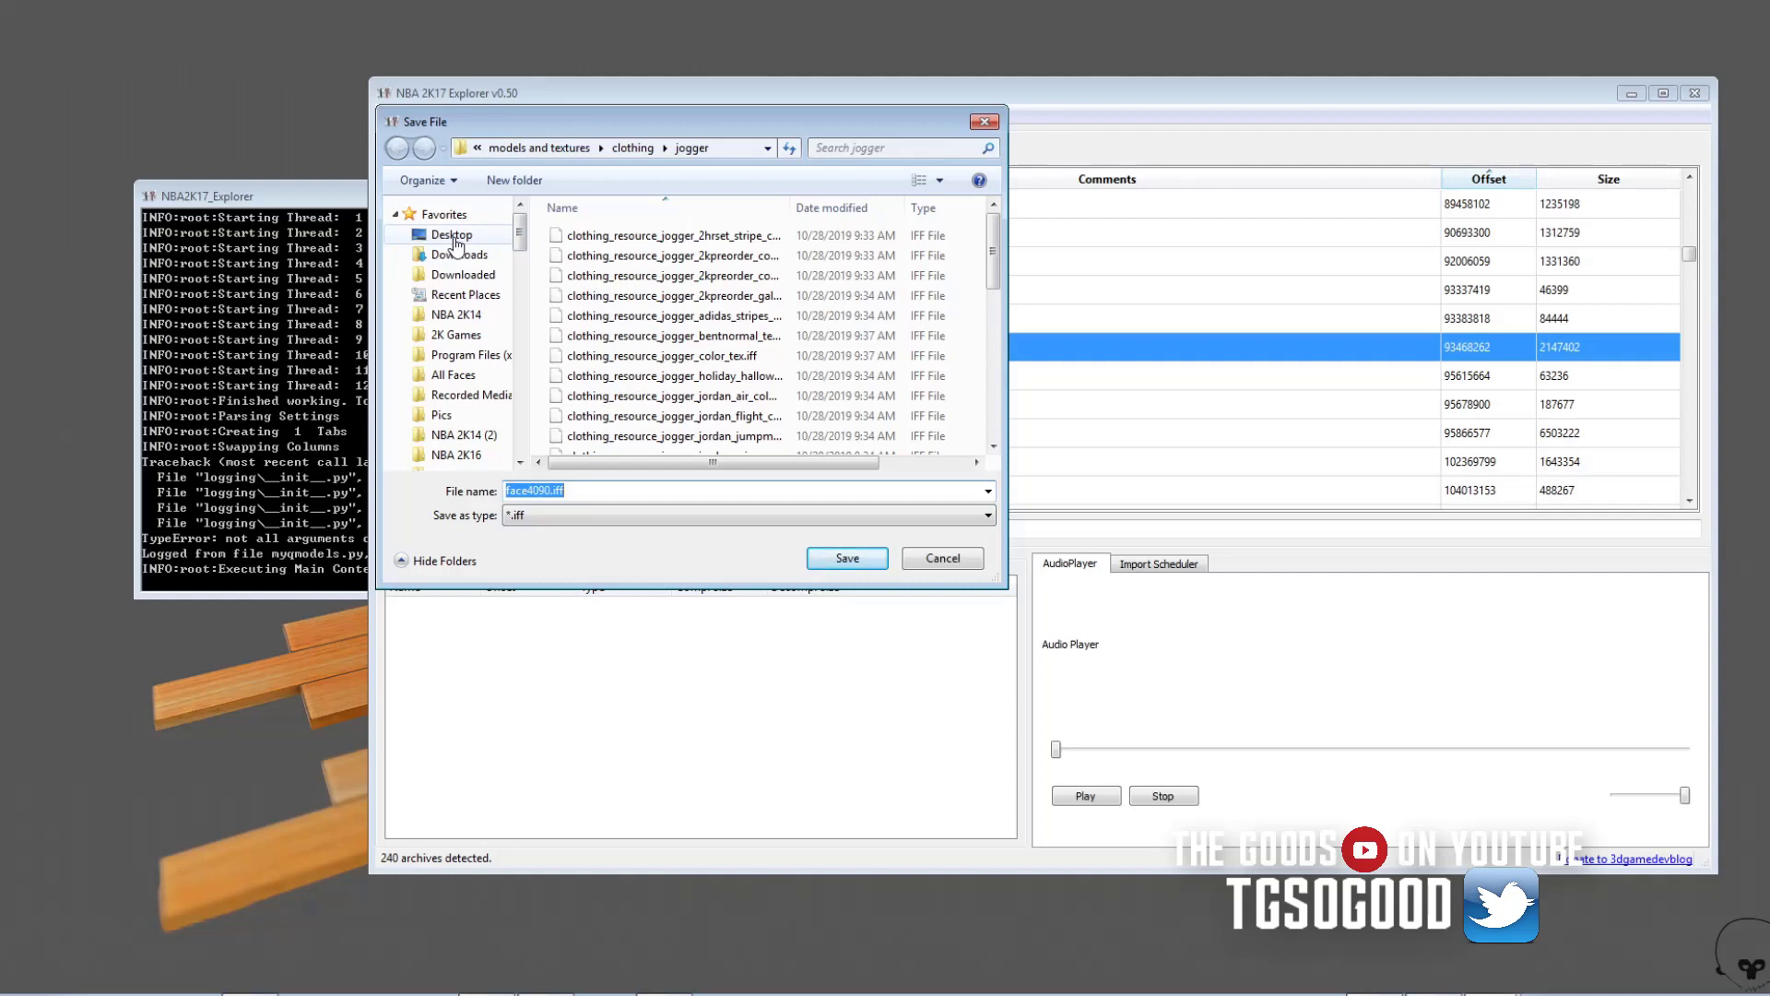
{"action": "left_click", "coordinate": [453, 236]}
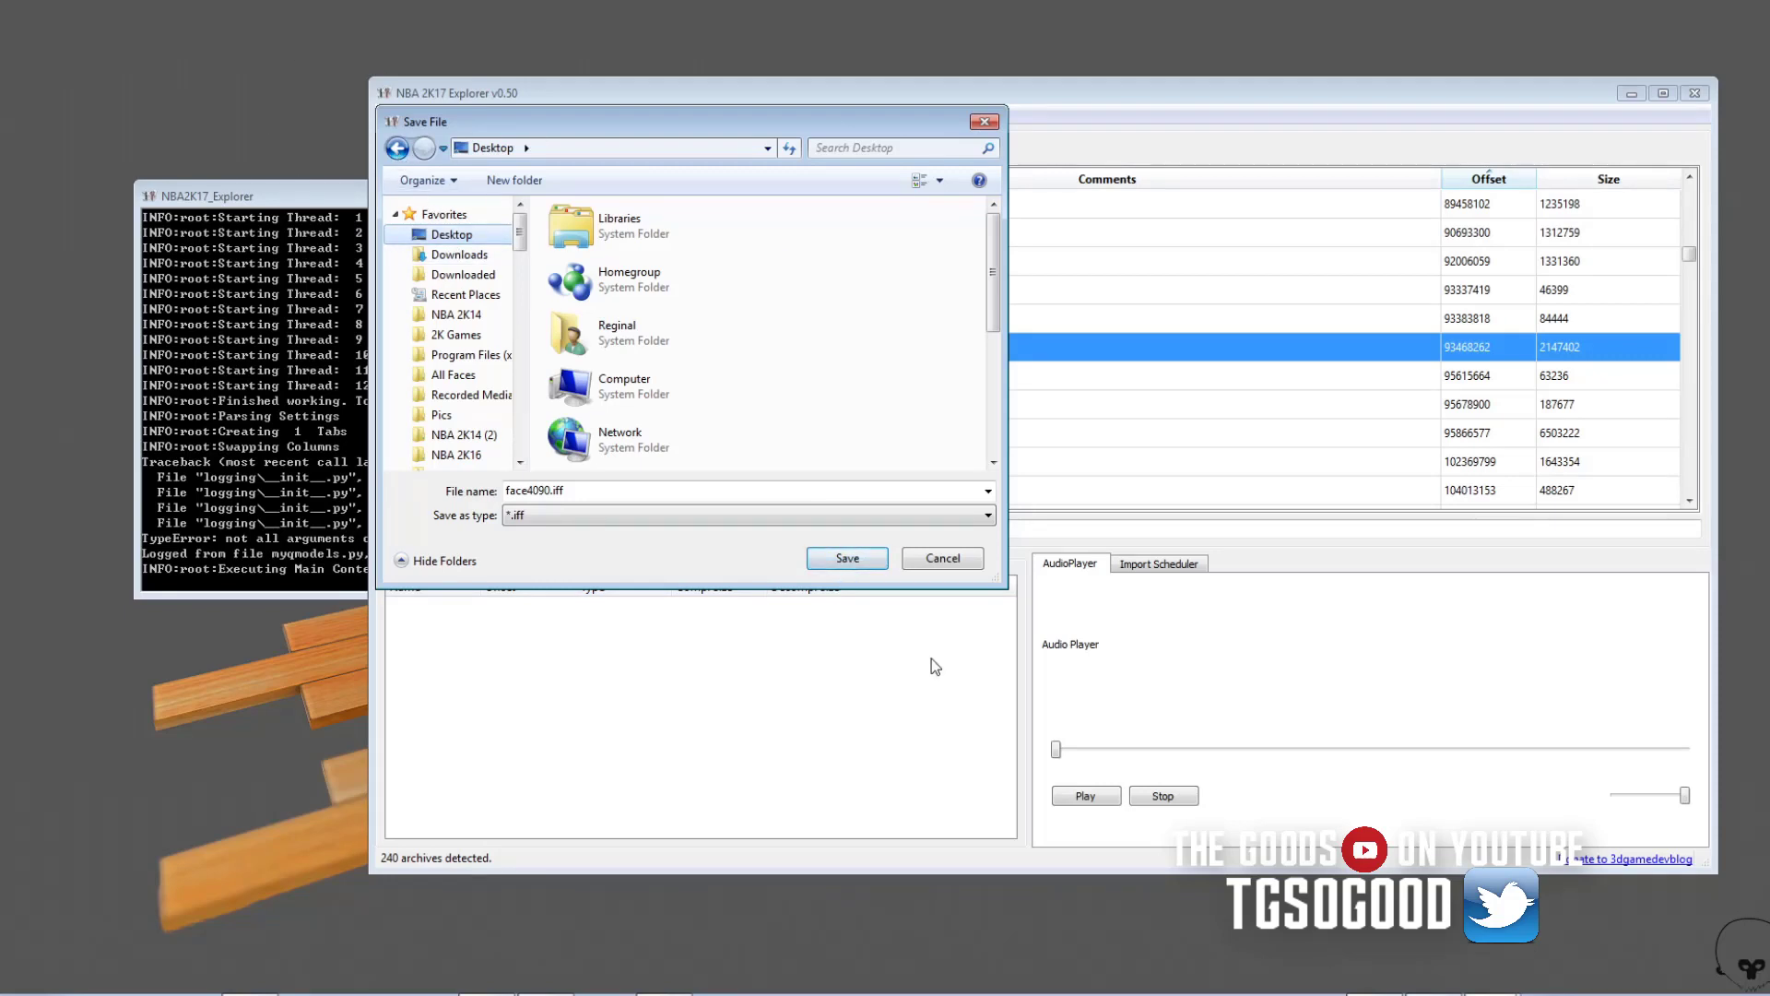
{"action": "left_click", "coordinate": [944, 563]}
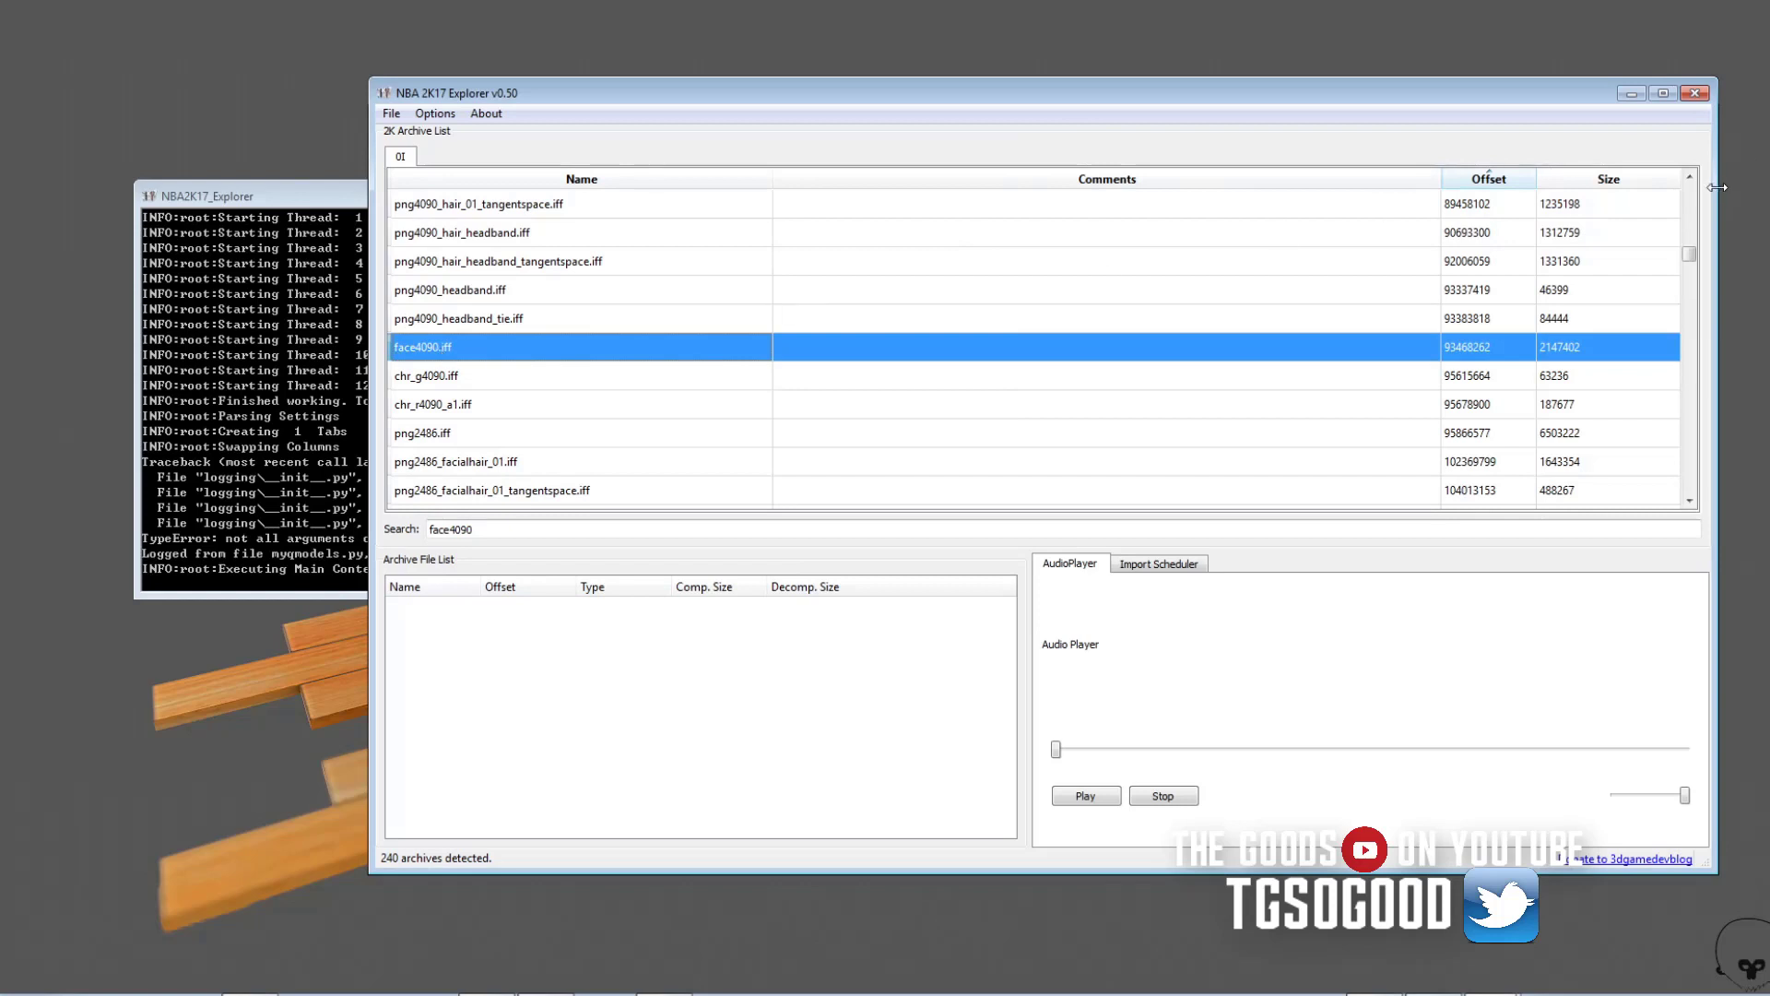
Look over the png4090 files above face4090.iff and display the contents of chr_g4090.iff
{"action": "left_click", "coordinate": [1689, 176]}
{"action": "left_click", "coordinate": [1689, 176]}
{"action": "left_click", "coordinate": [1689, 176]}
{"action": "left_click", "coordinate": [1689, 176]}
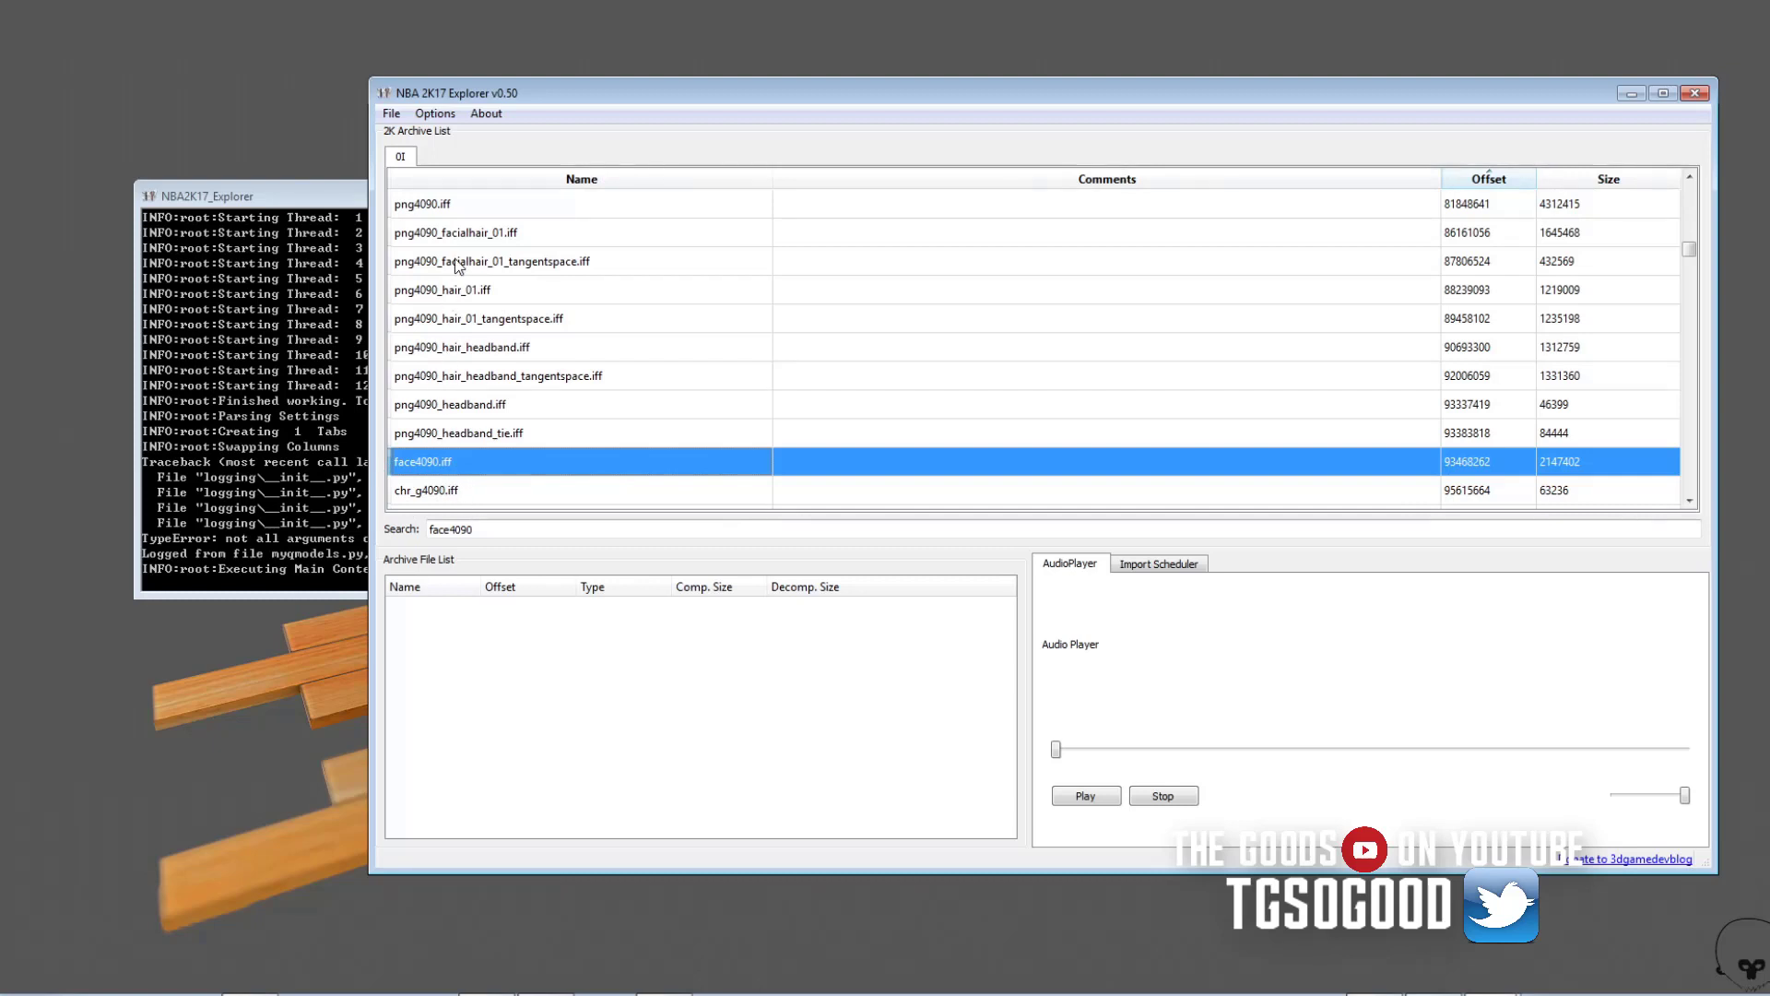
{"action": "left_click", "coordinate": [479, 490]}
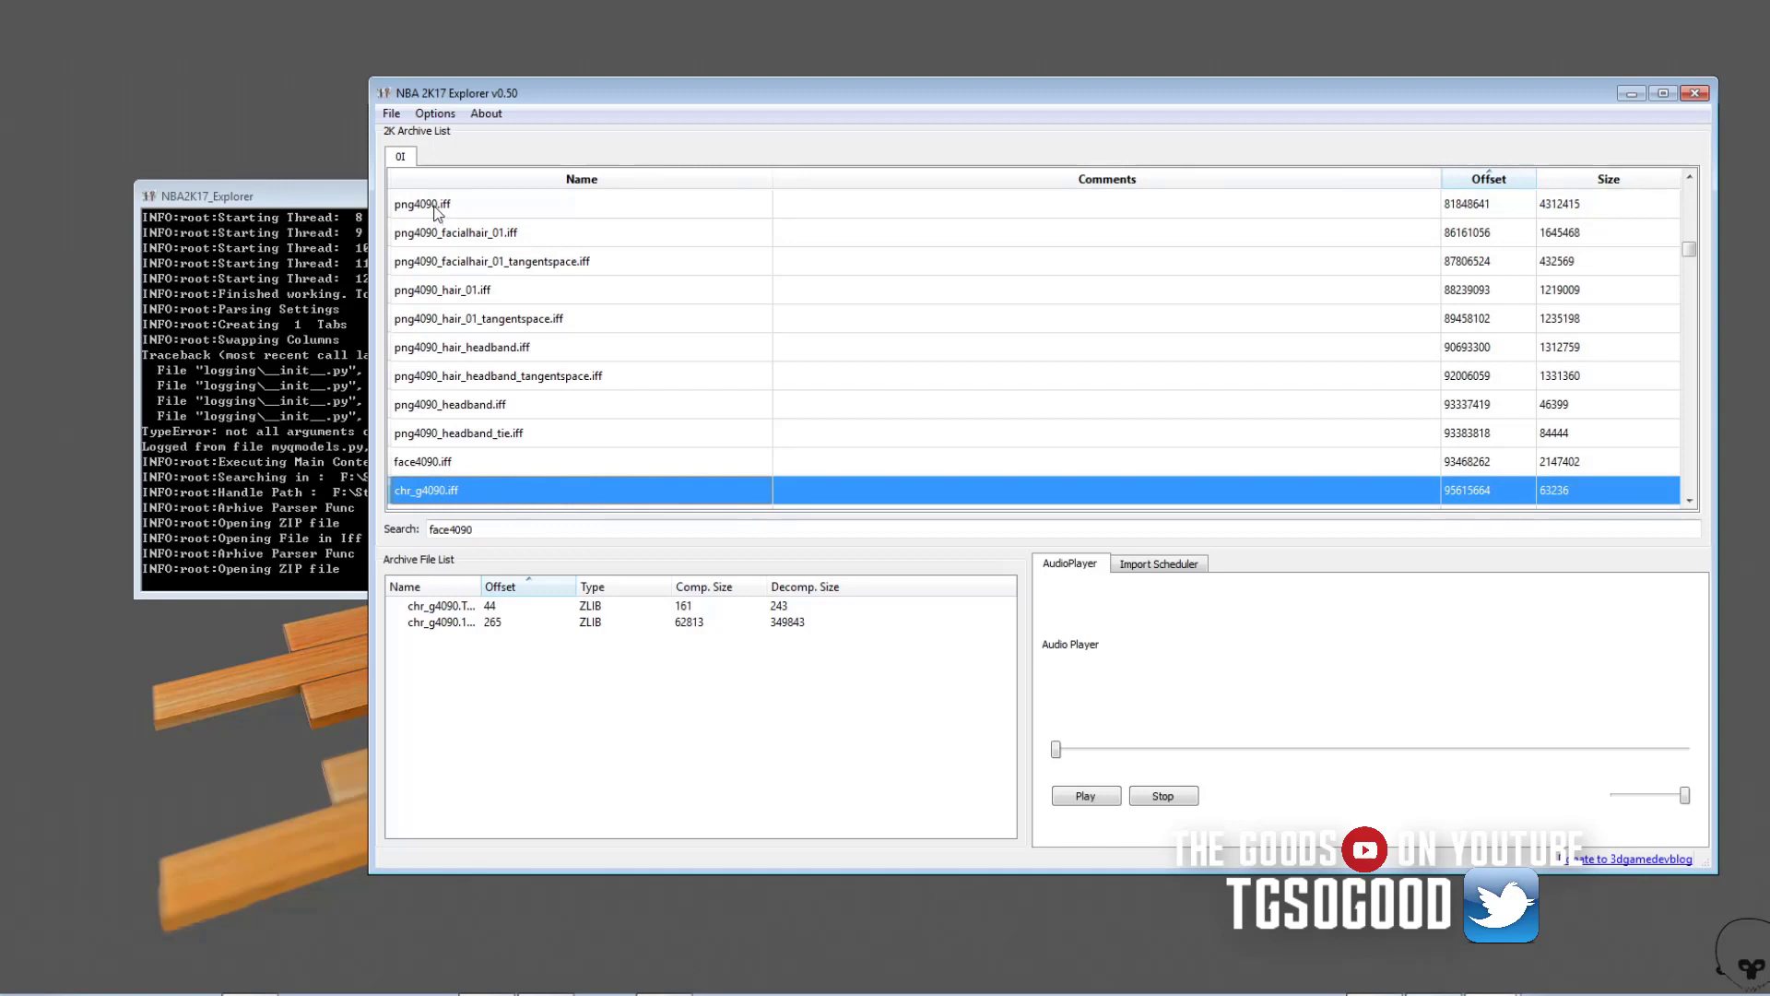
Start exporting png4090.iff with the Desktop as destination, and cancel the save
{"action": "right_click", "coordinate": [436, 209]}
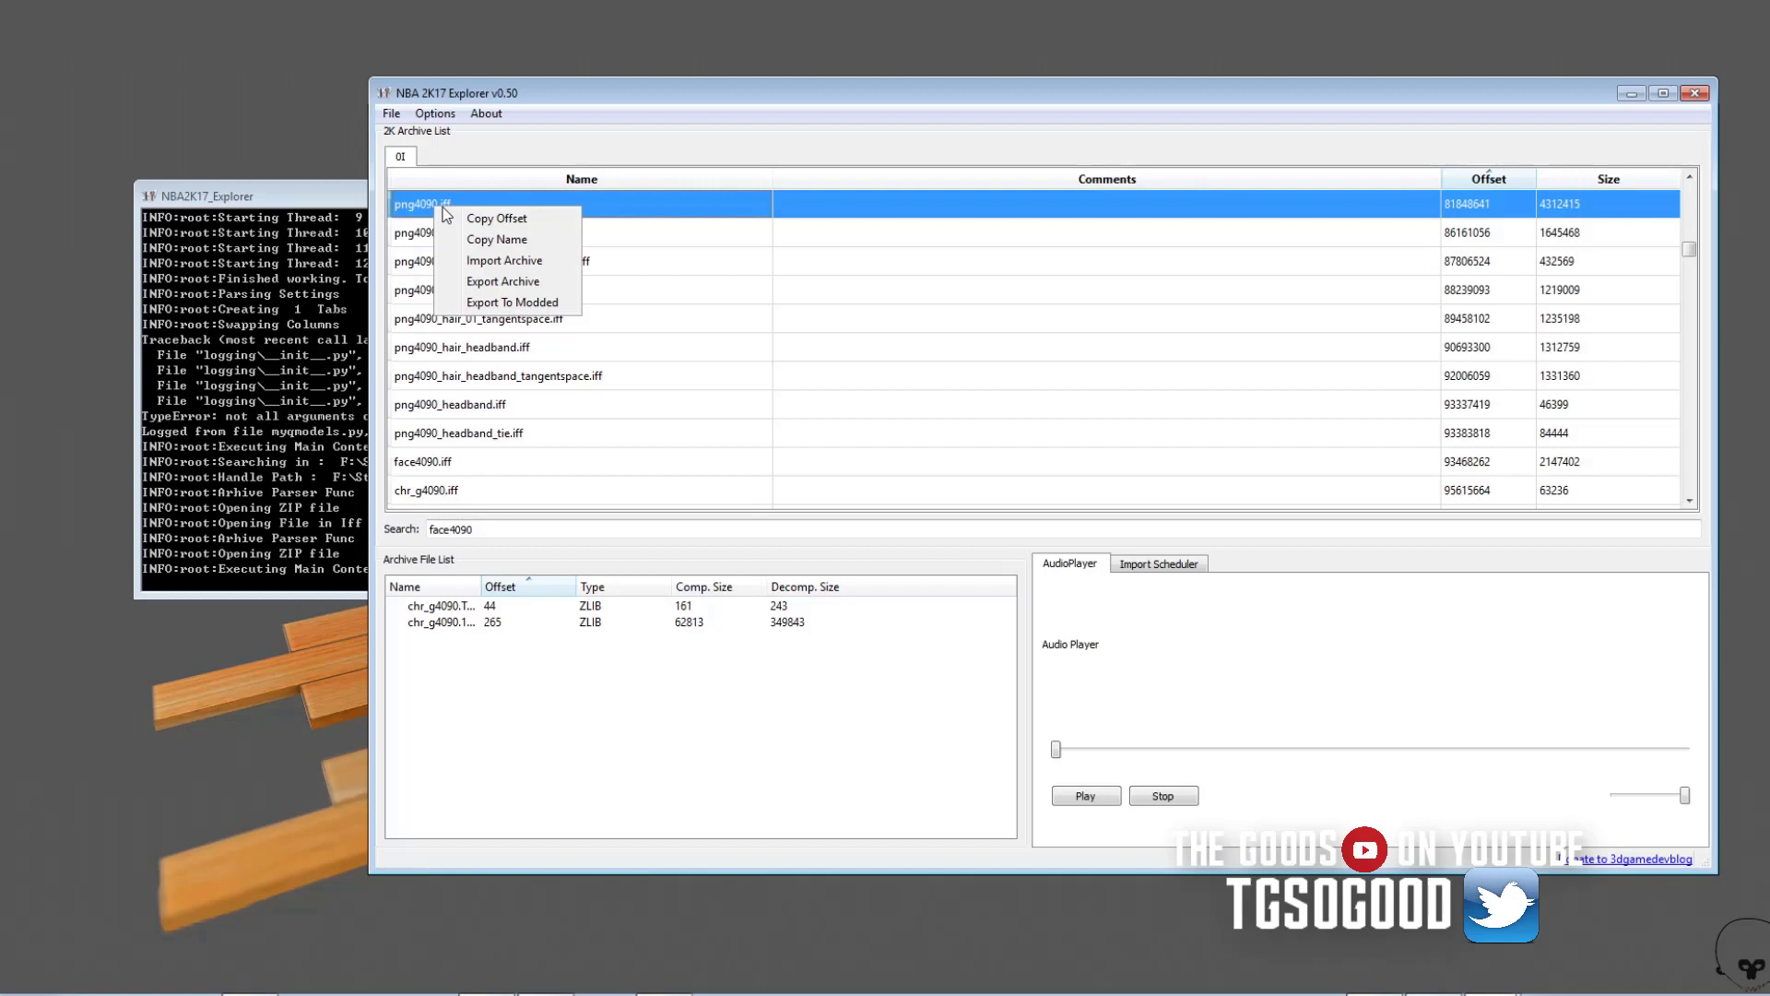
{"action": "left_click", "coordinate": [502, 283]}
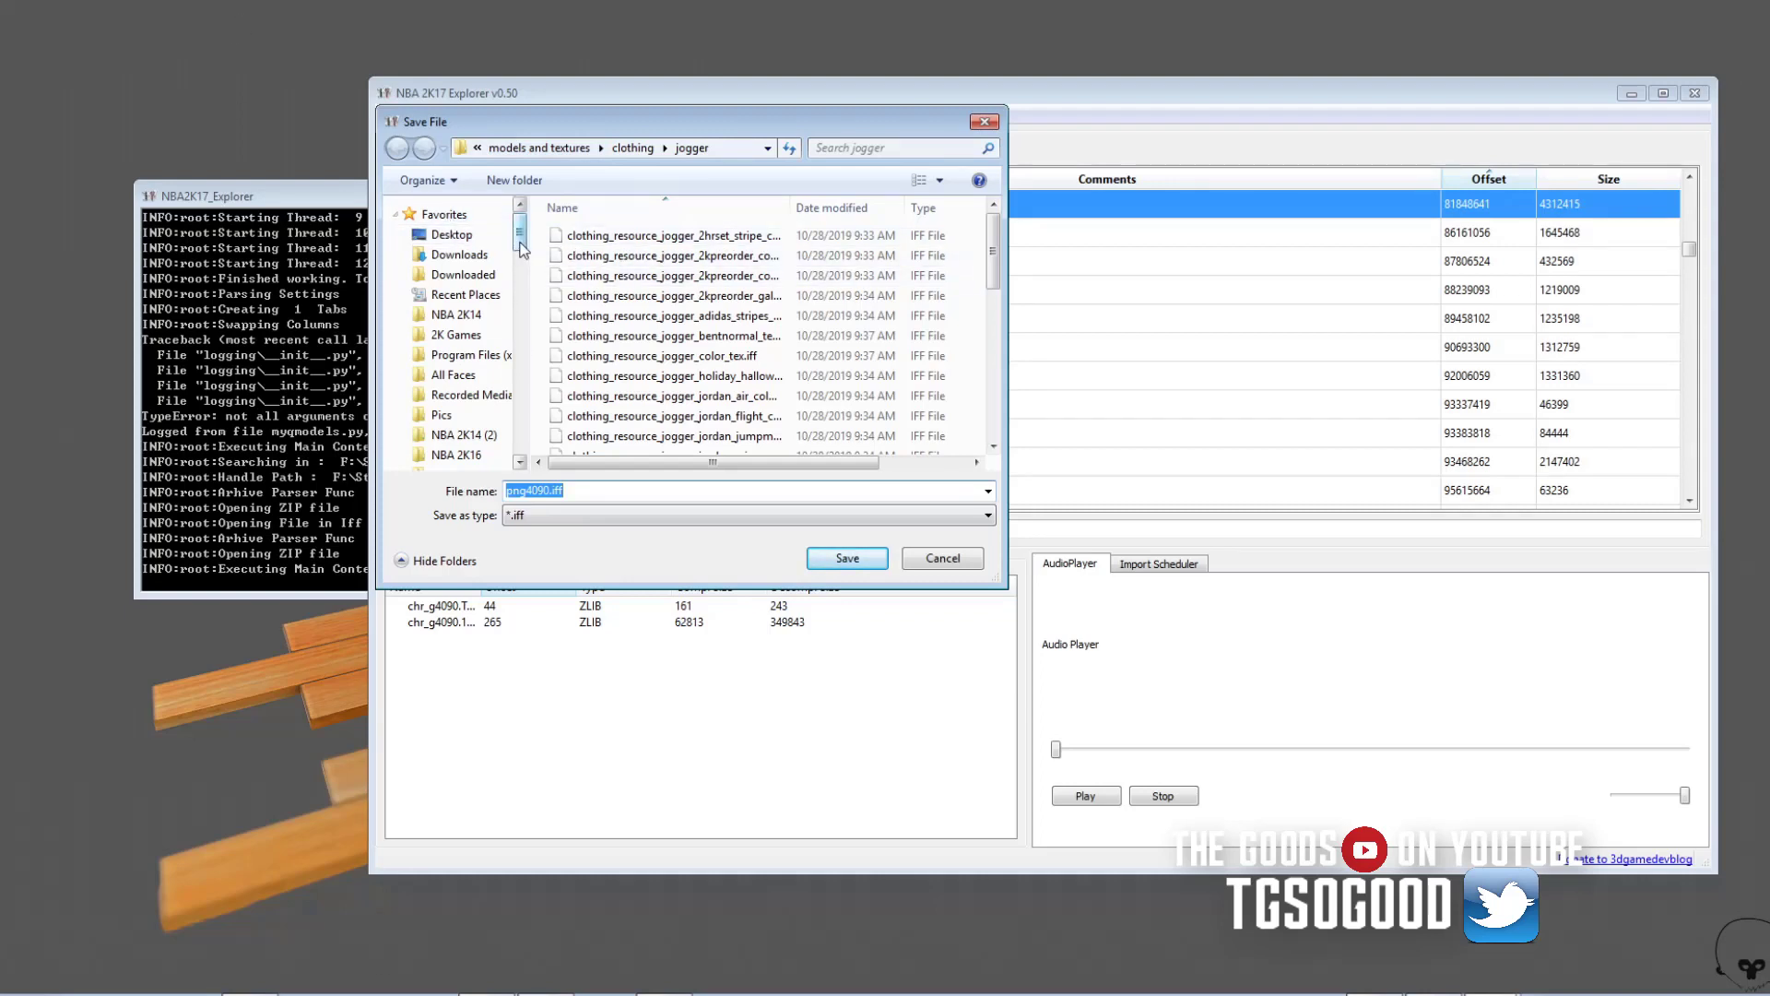
{"action": "left_click", "coordinate": [472, 236]}
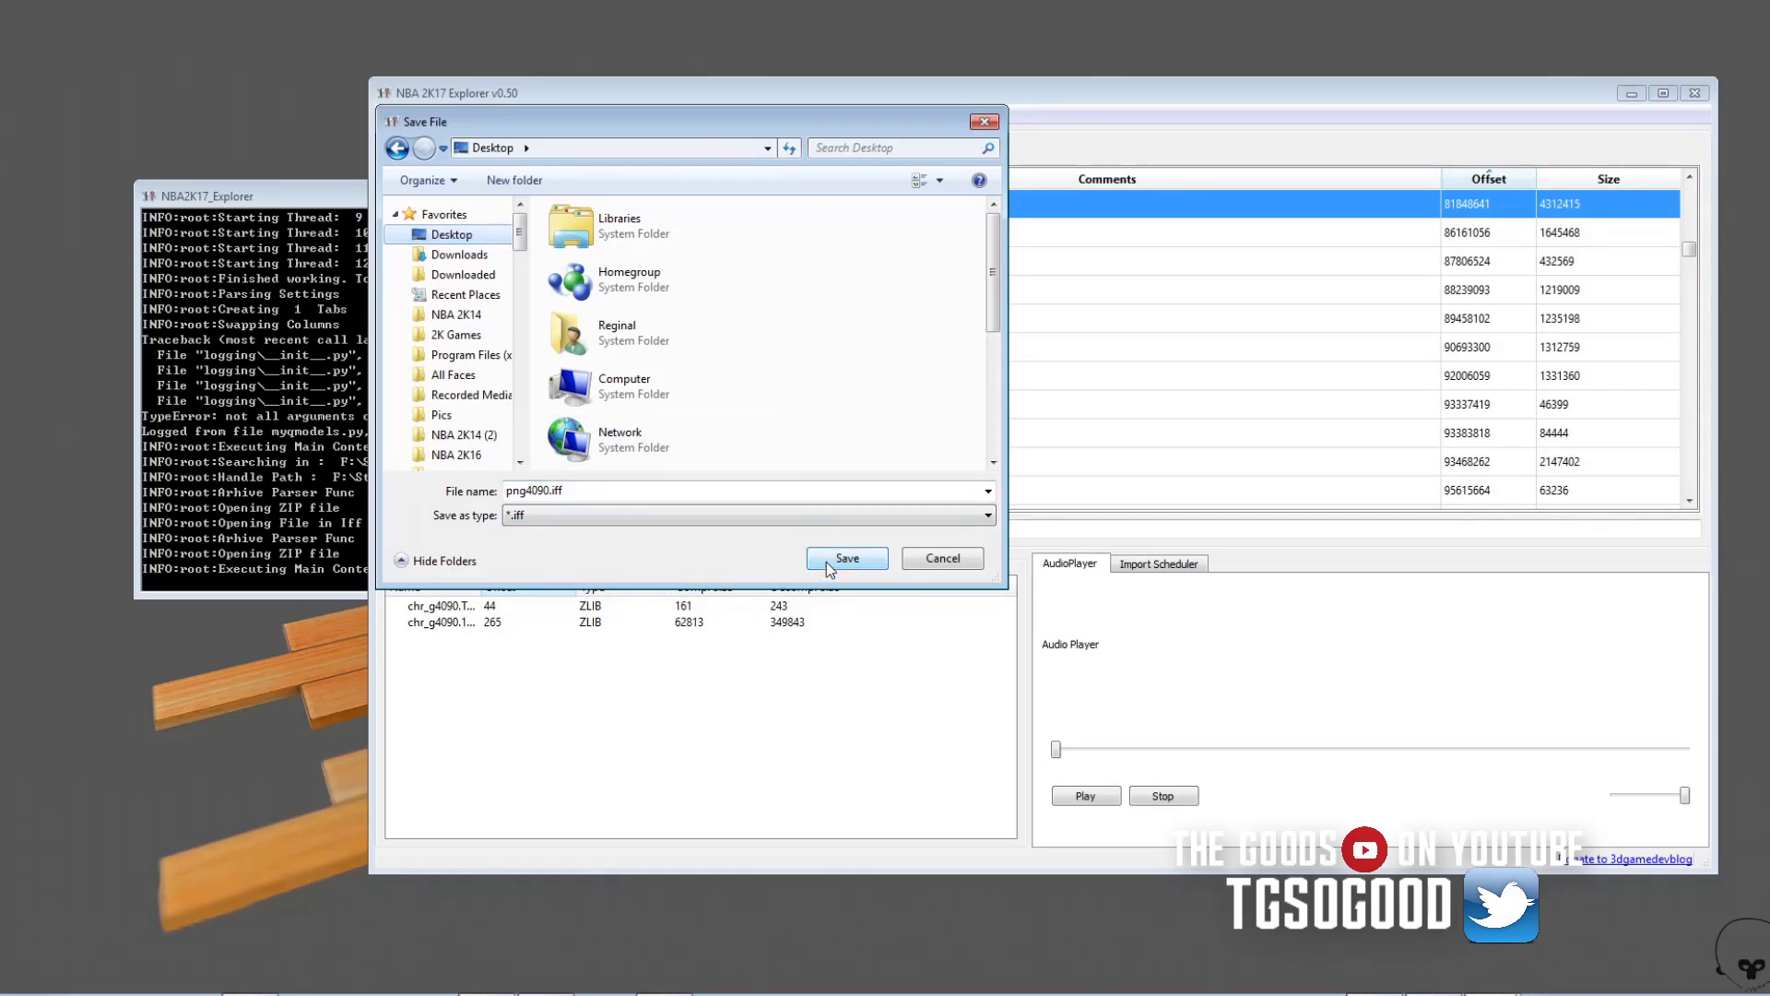
{"action": "left_click", "coordinate": [938, 564]}
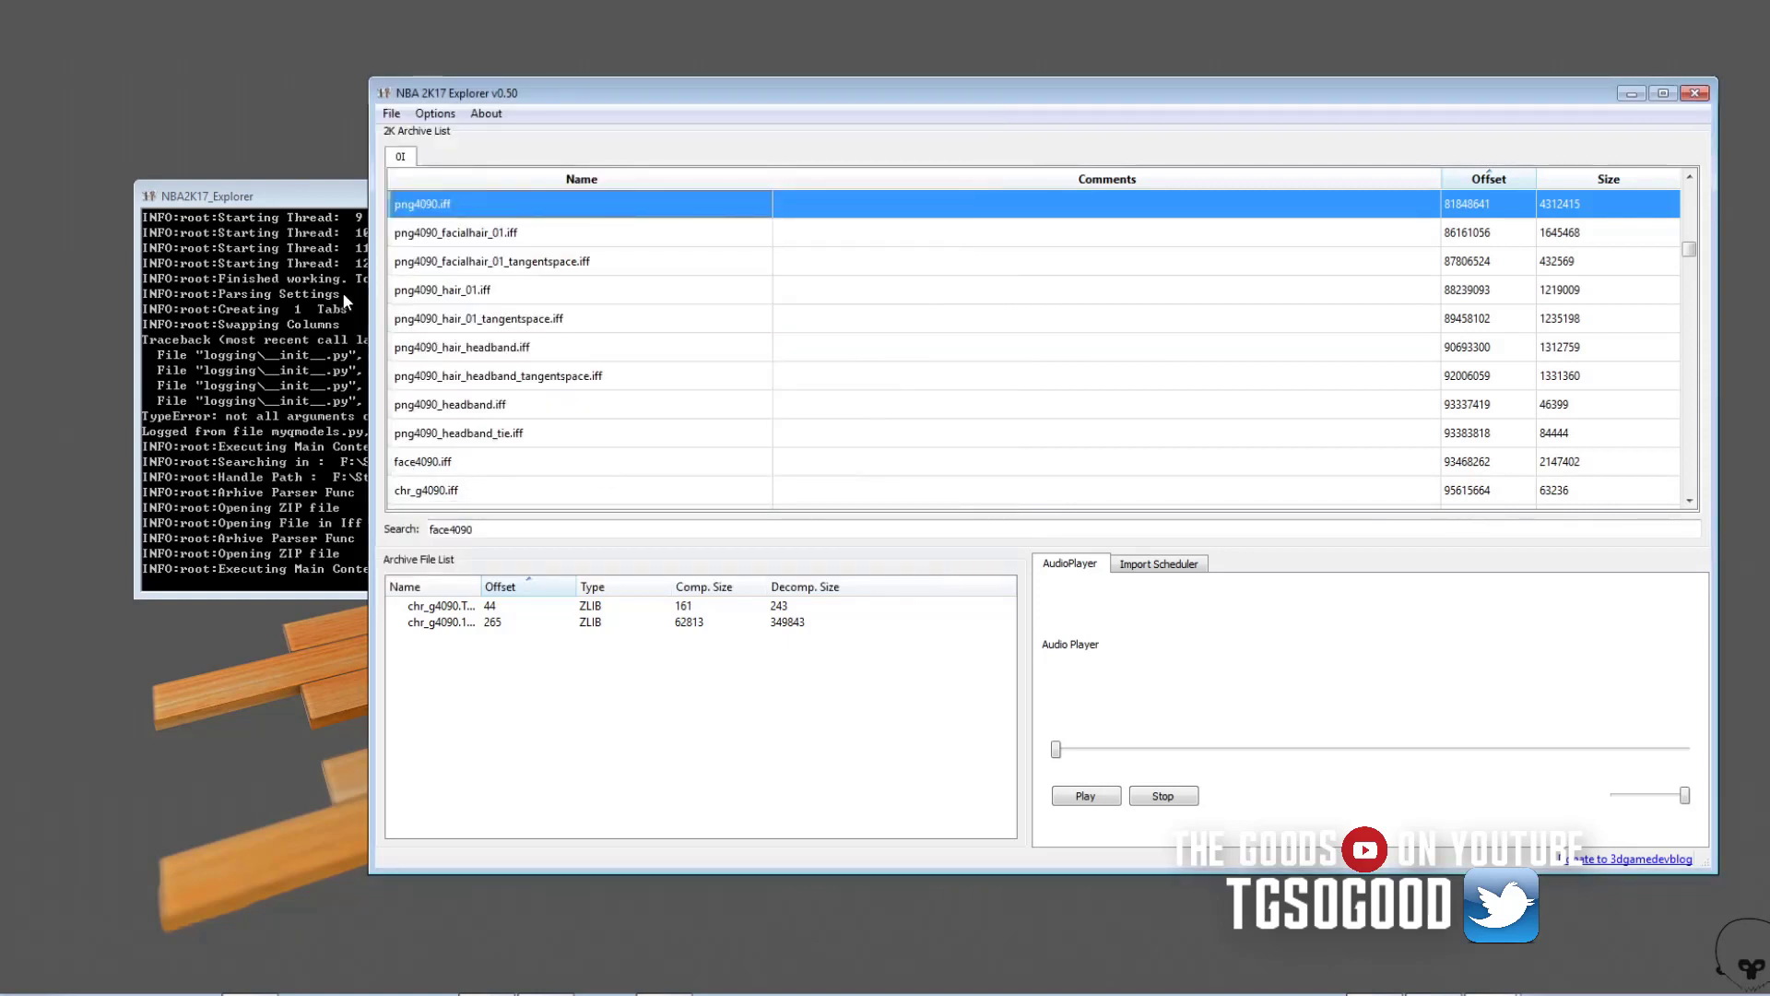
Look over the png4090 facial hair, hair and headband files and show the archive actions available for each
{"action": "right_click", "coordinate": [450, 237]}
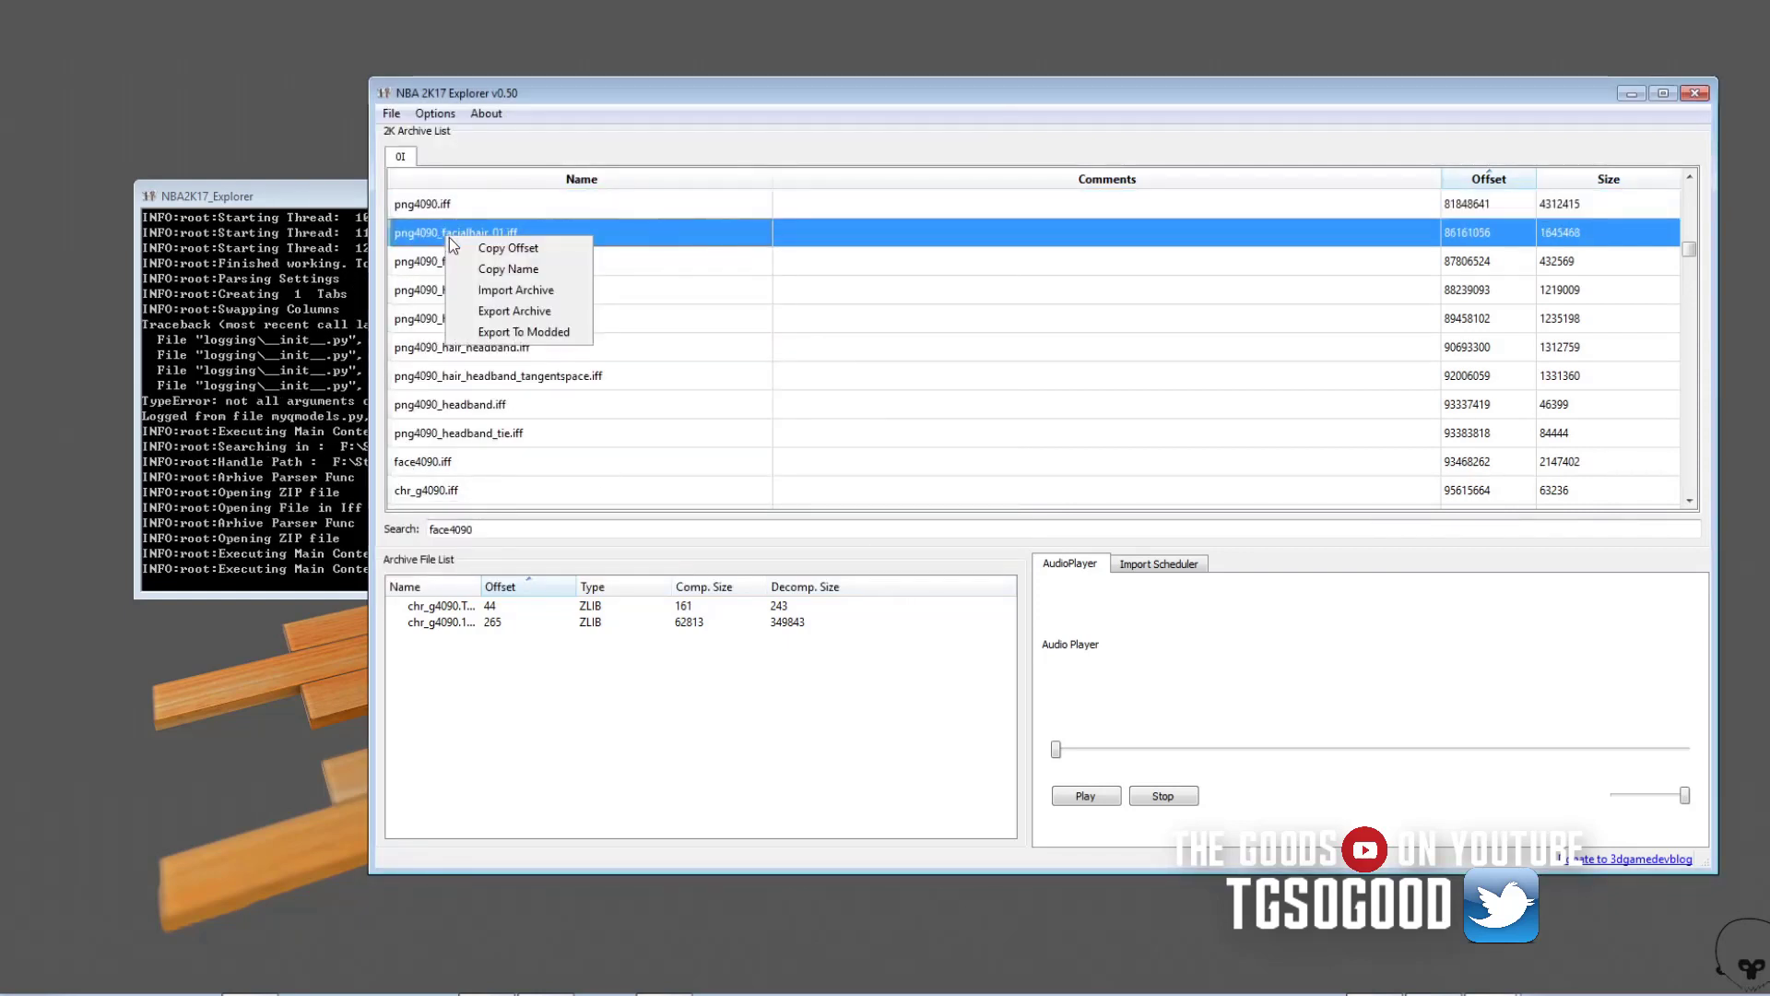
{"action": "left_click", "coordinate": [708, 261]}
{"action": "right_click", "coordinate": [710, 261]}
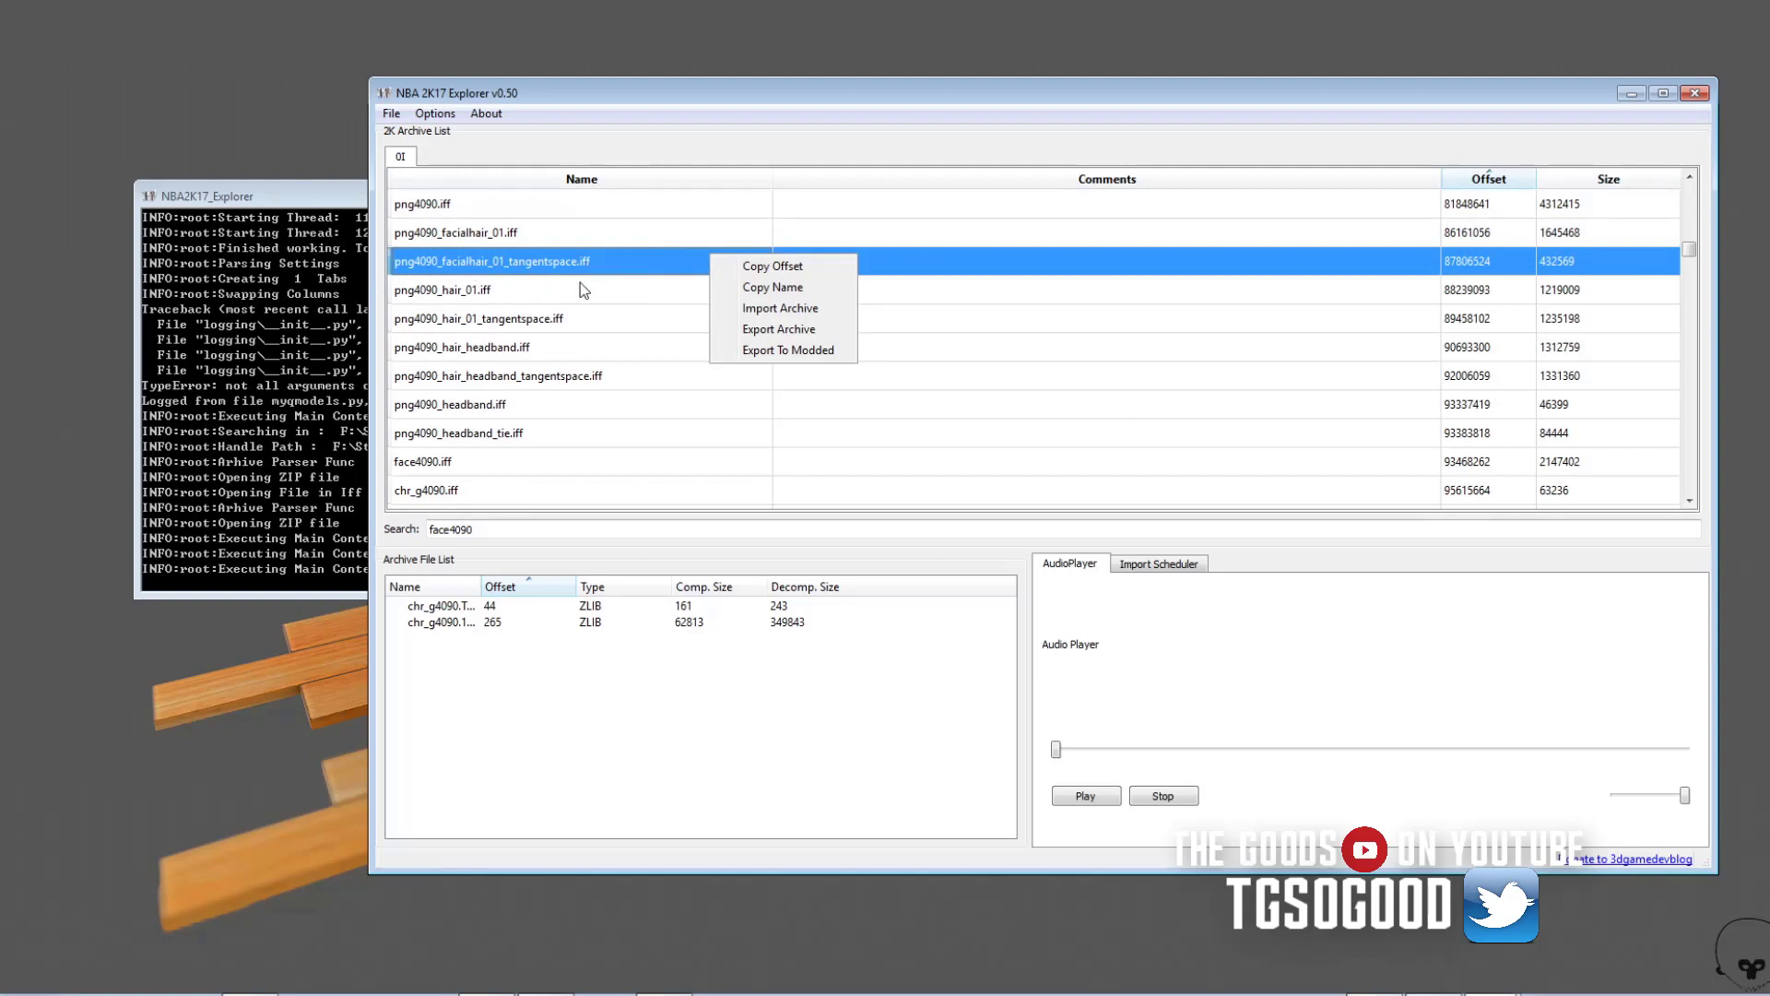
{"action": "right_click", "coordinate": [456, 295]}
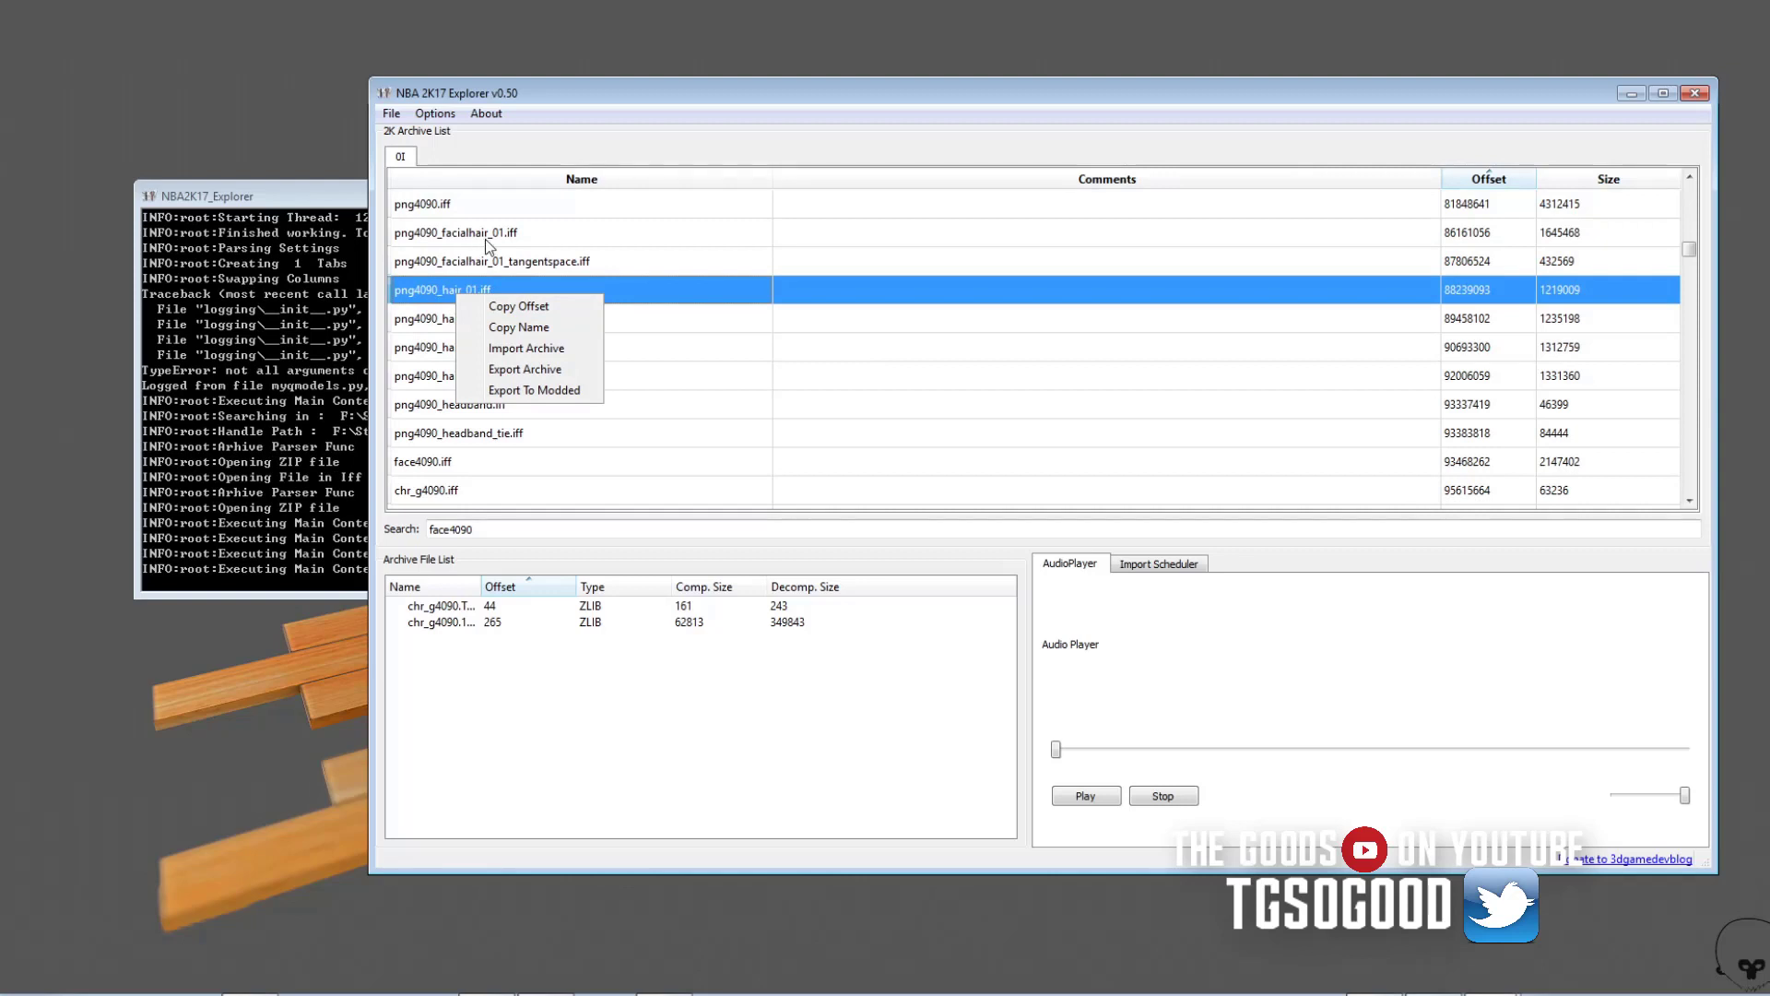
{"action": "right_click", "coordinate": [487, 237]}
{"action": "right_click", "coordinate": [425, 293]}
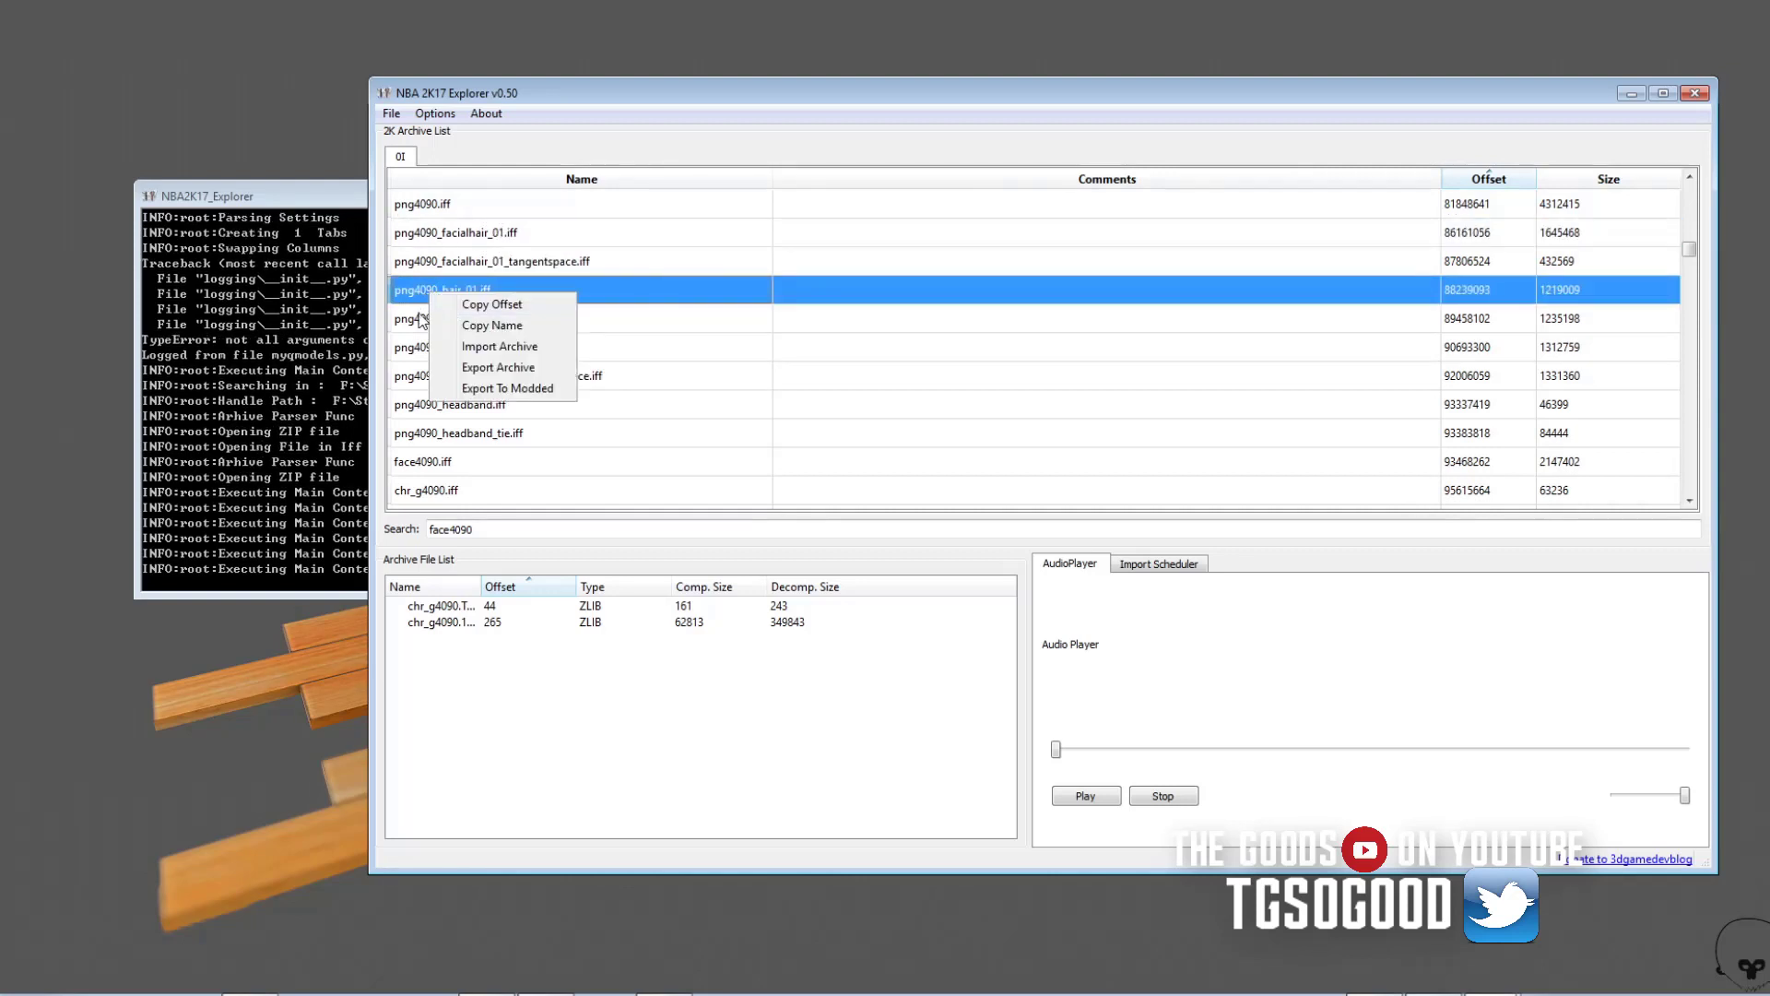
{"action": "left_click", "coordinate": [943, 140]}
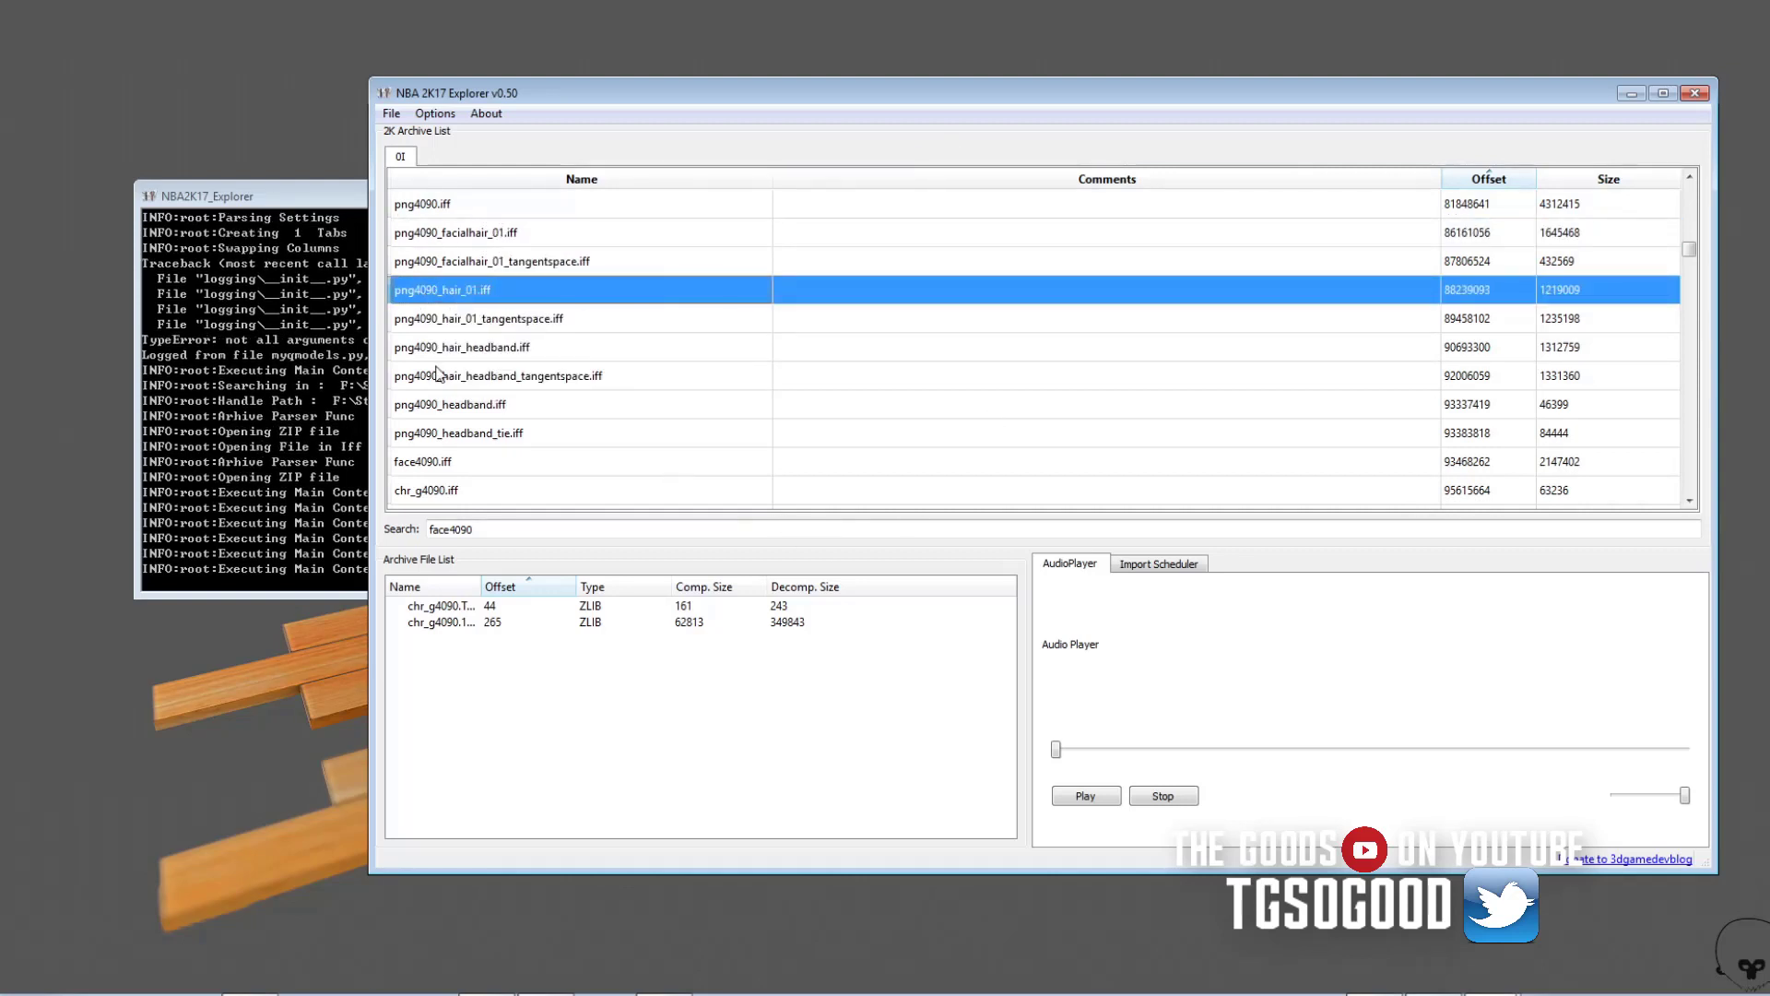
{"action": "right_click", "coordinate": [499, 352]}
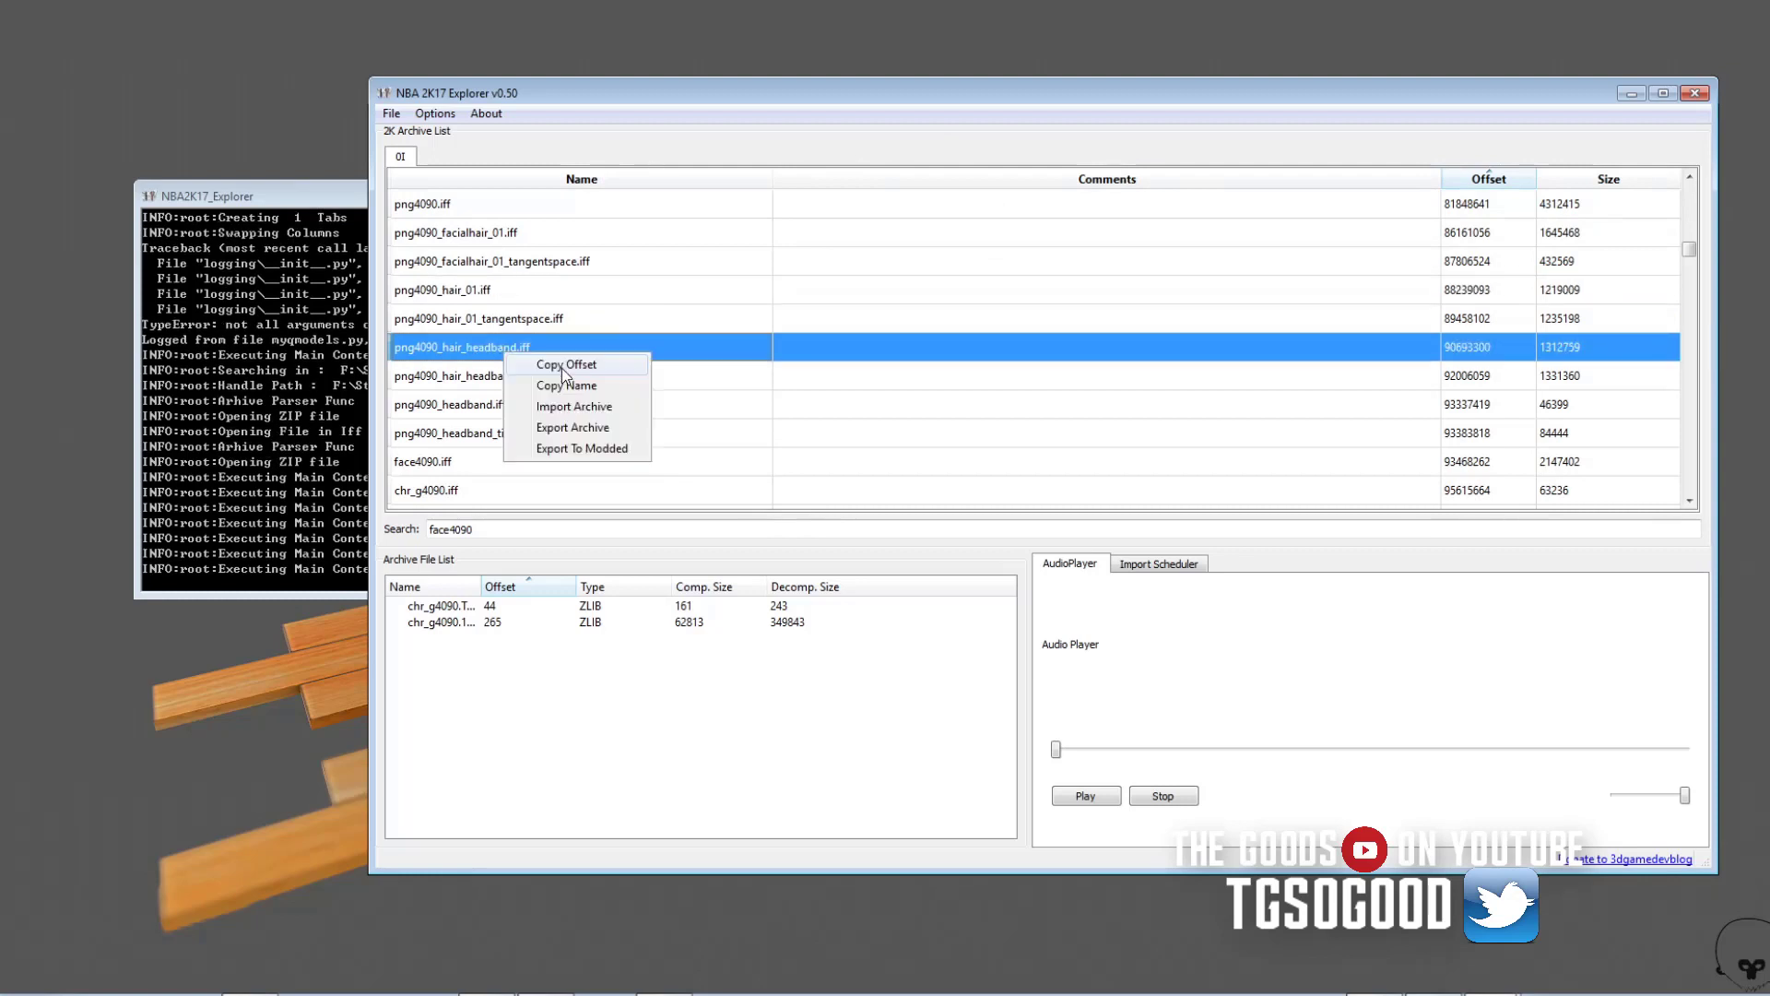
{"action": "right_click", "coordinate": [467, 409]}
{"action": "right_click", "coordinate": [434, 433]}
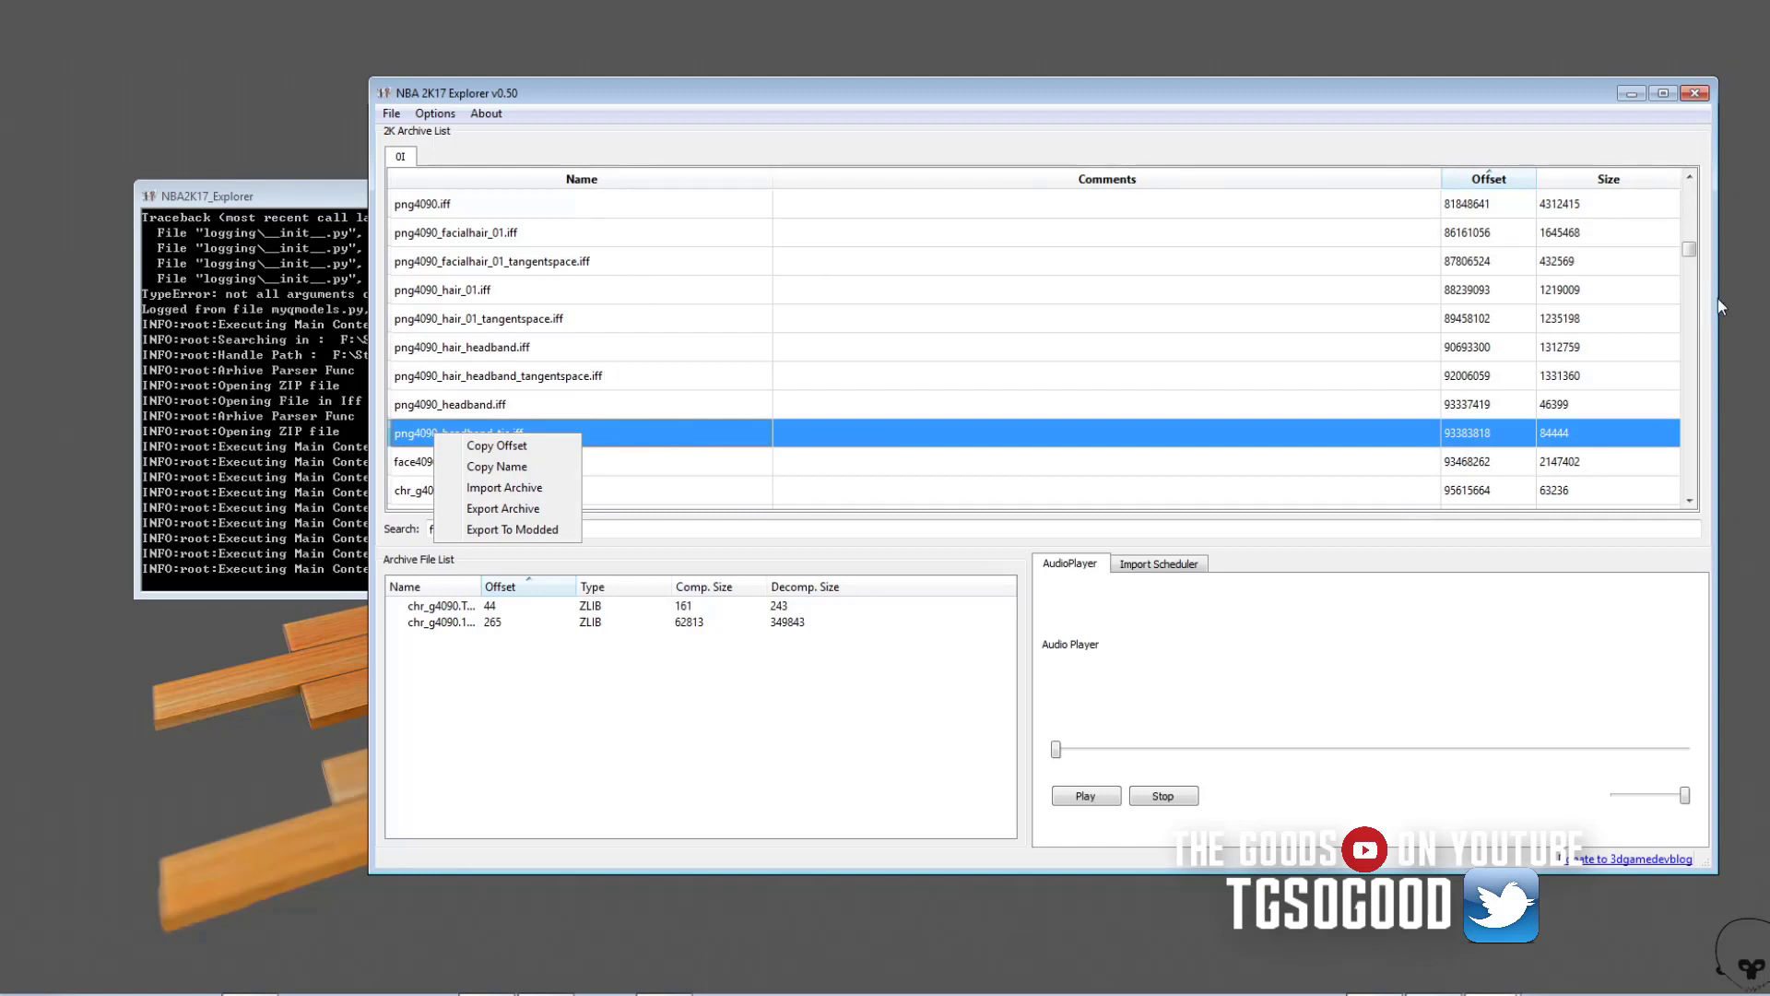
{"action": "left_click", "coordinate": [1694, 180]}
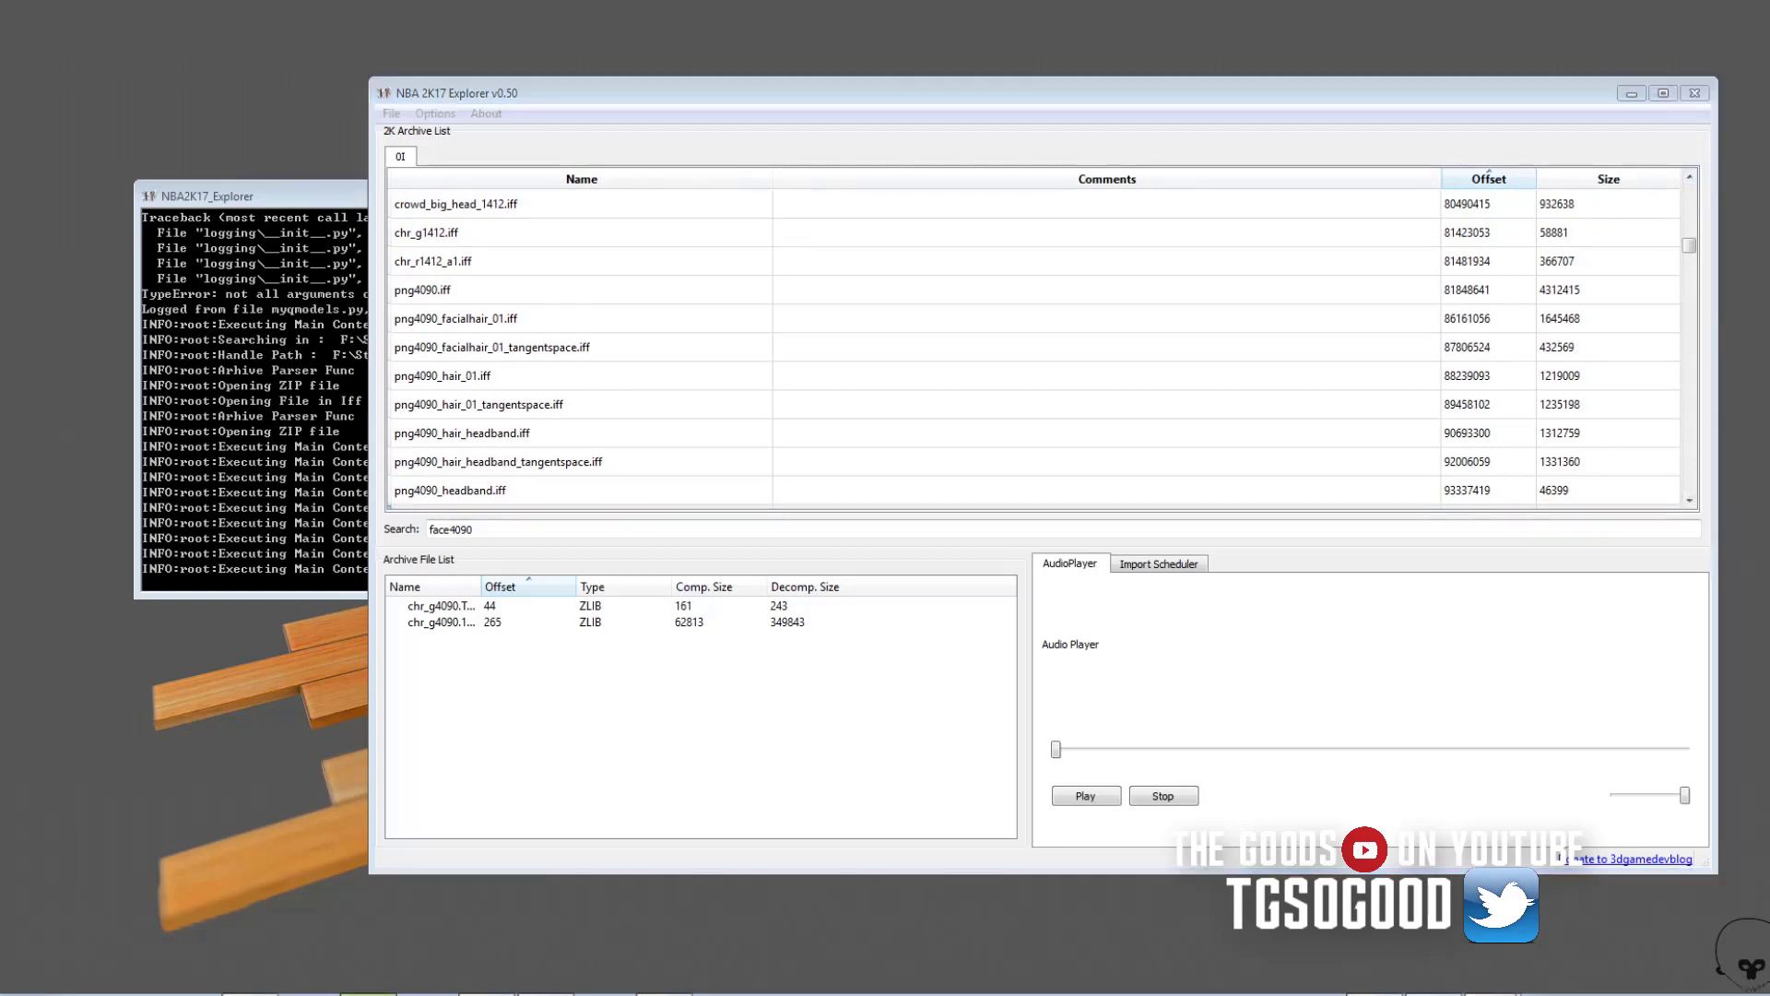
Switch to the manifest in Notepad++, search it for "ball", and check the preceding matches
{"action": "left_click", "coordinate": [466, 935]}
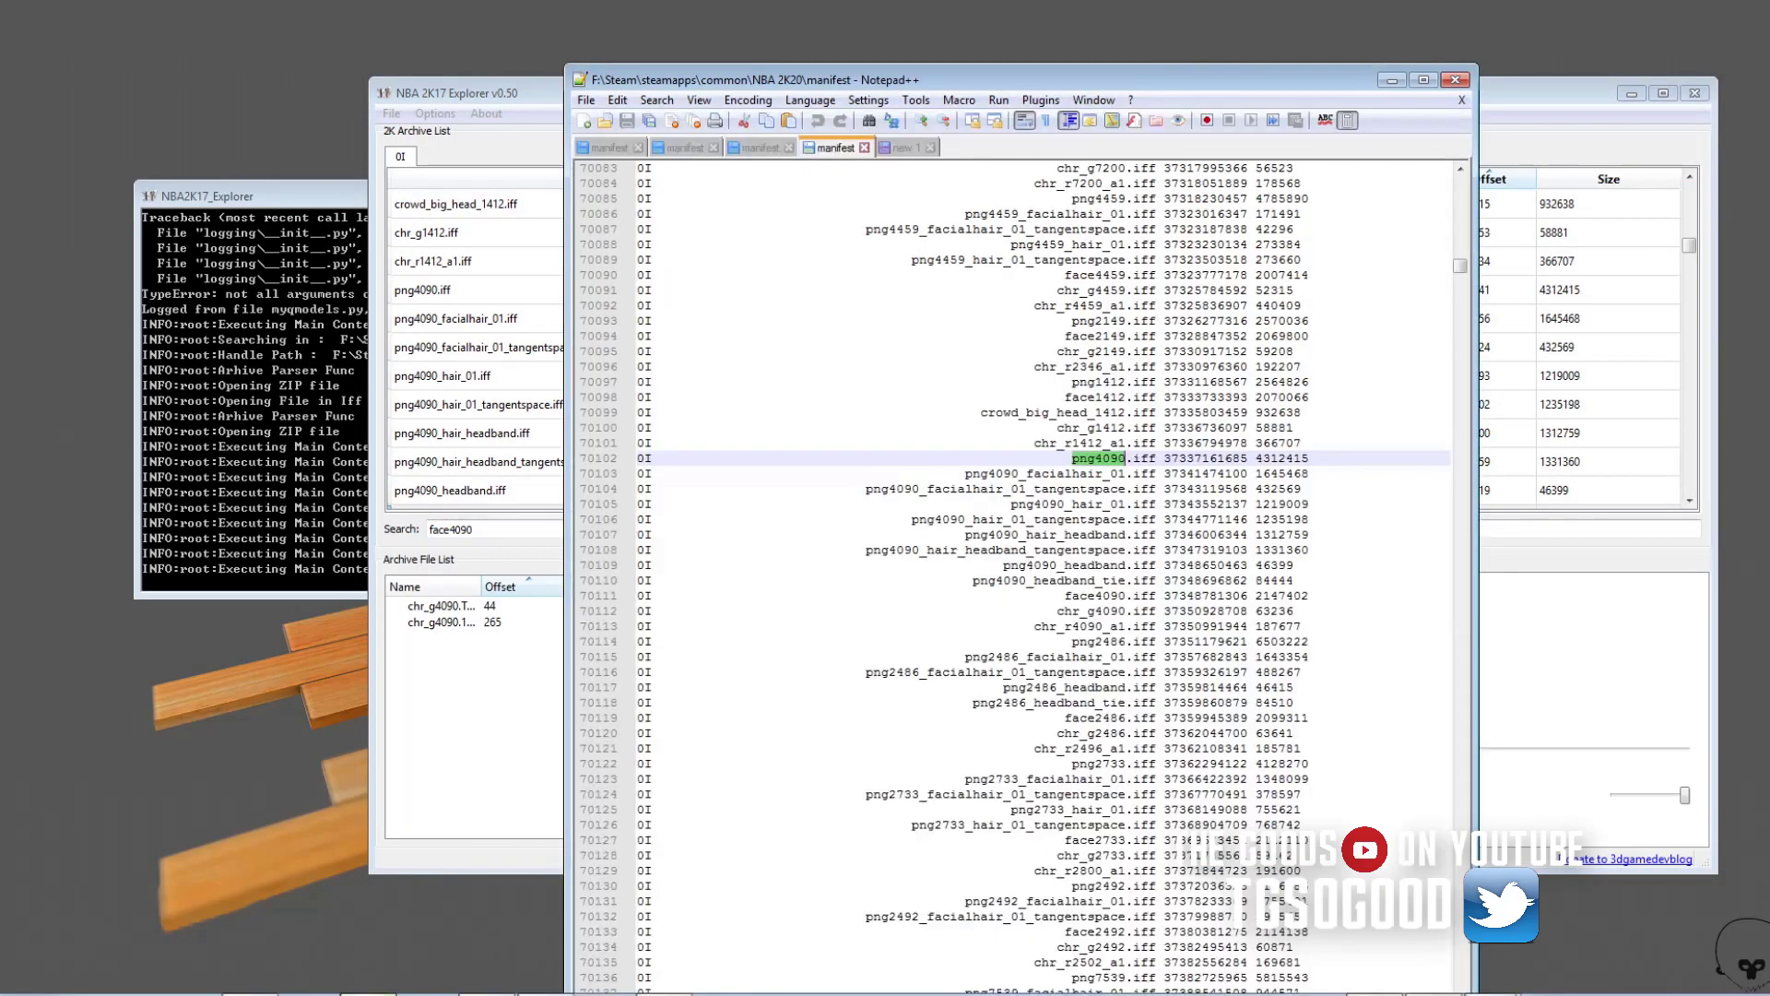
{"action": "left_click", "coordinate": [855, 372]}
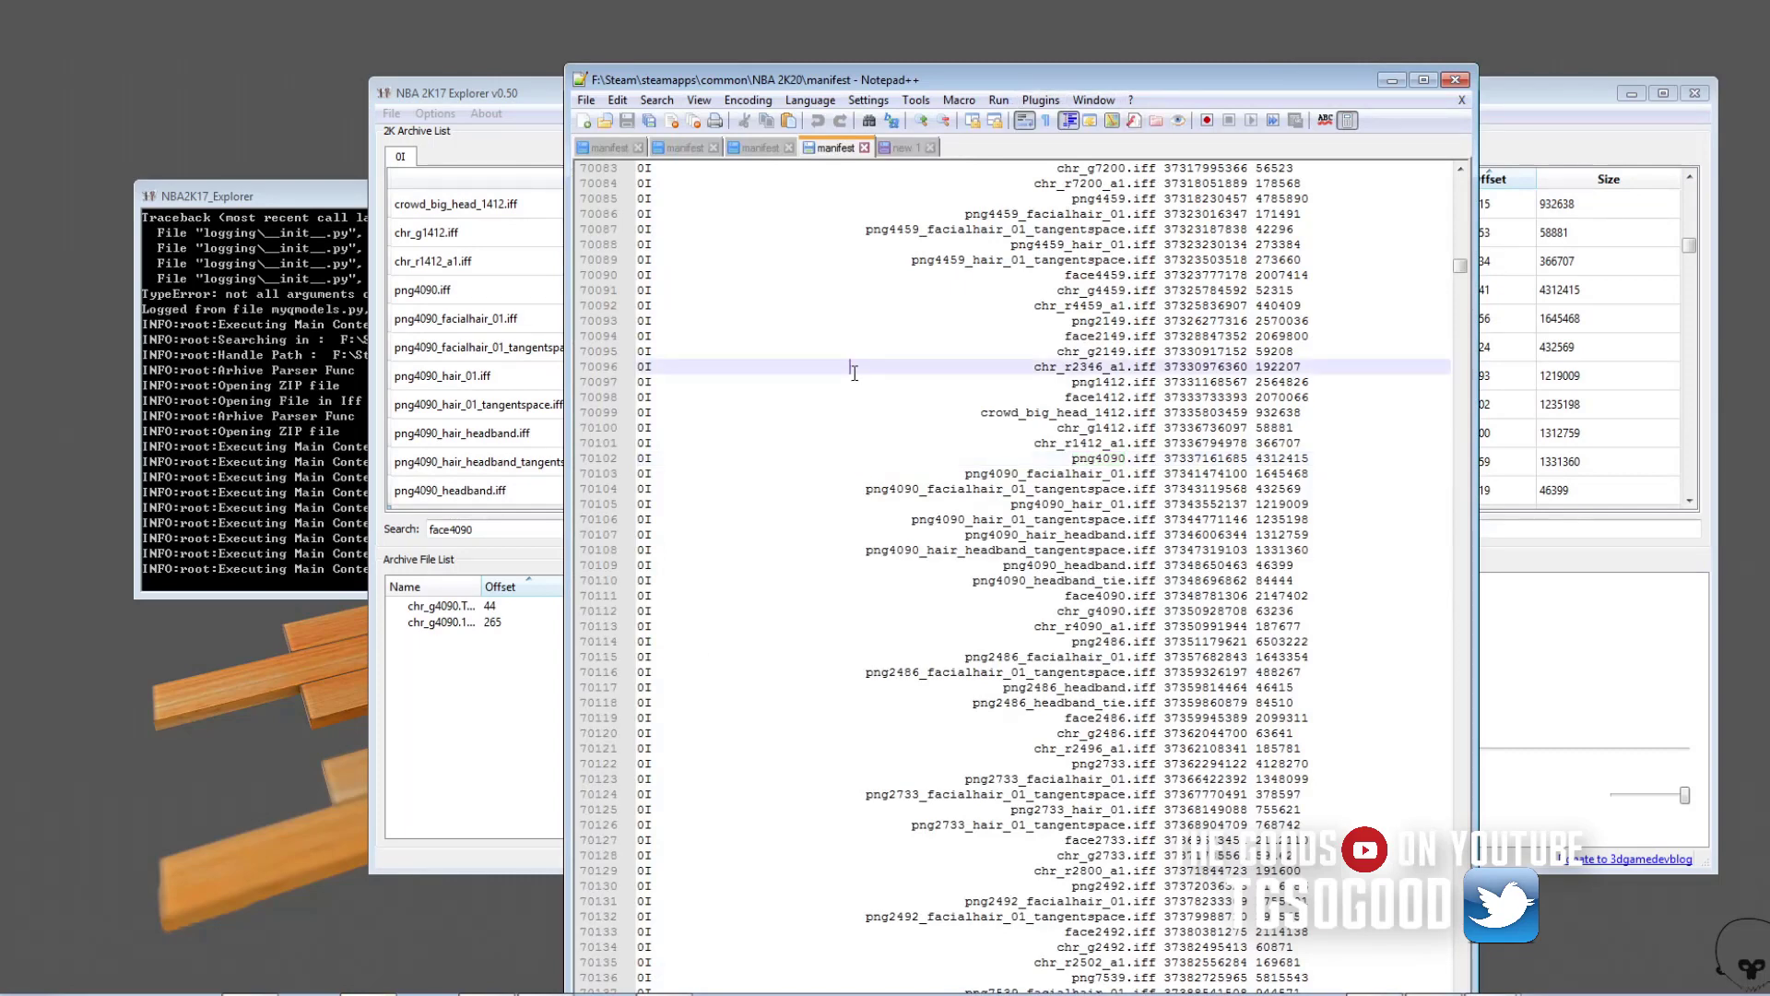
{"action": "key", "text": "ctrl+f"}
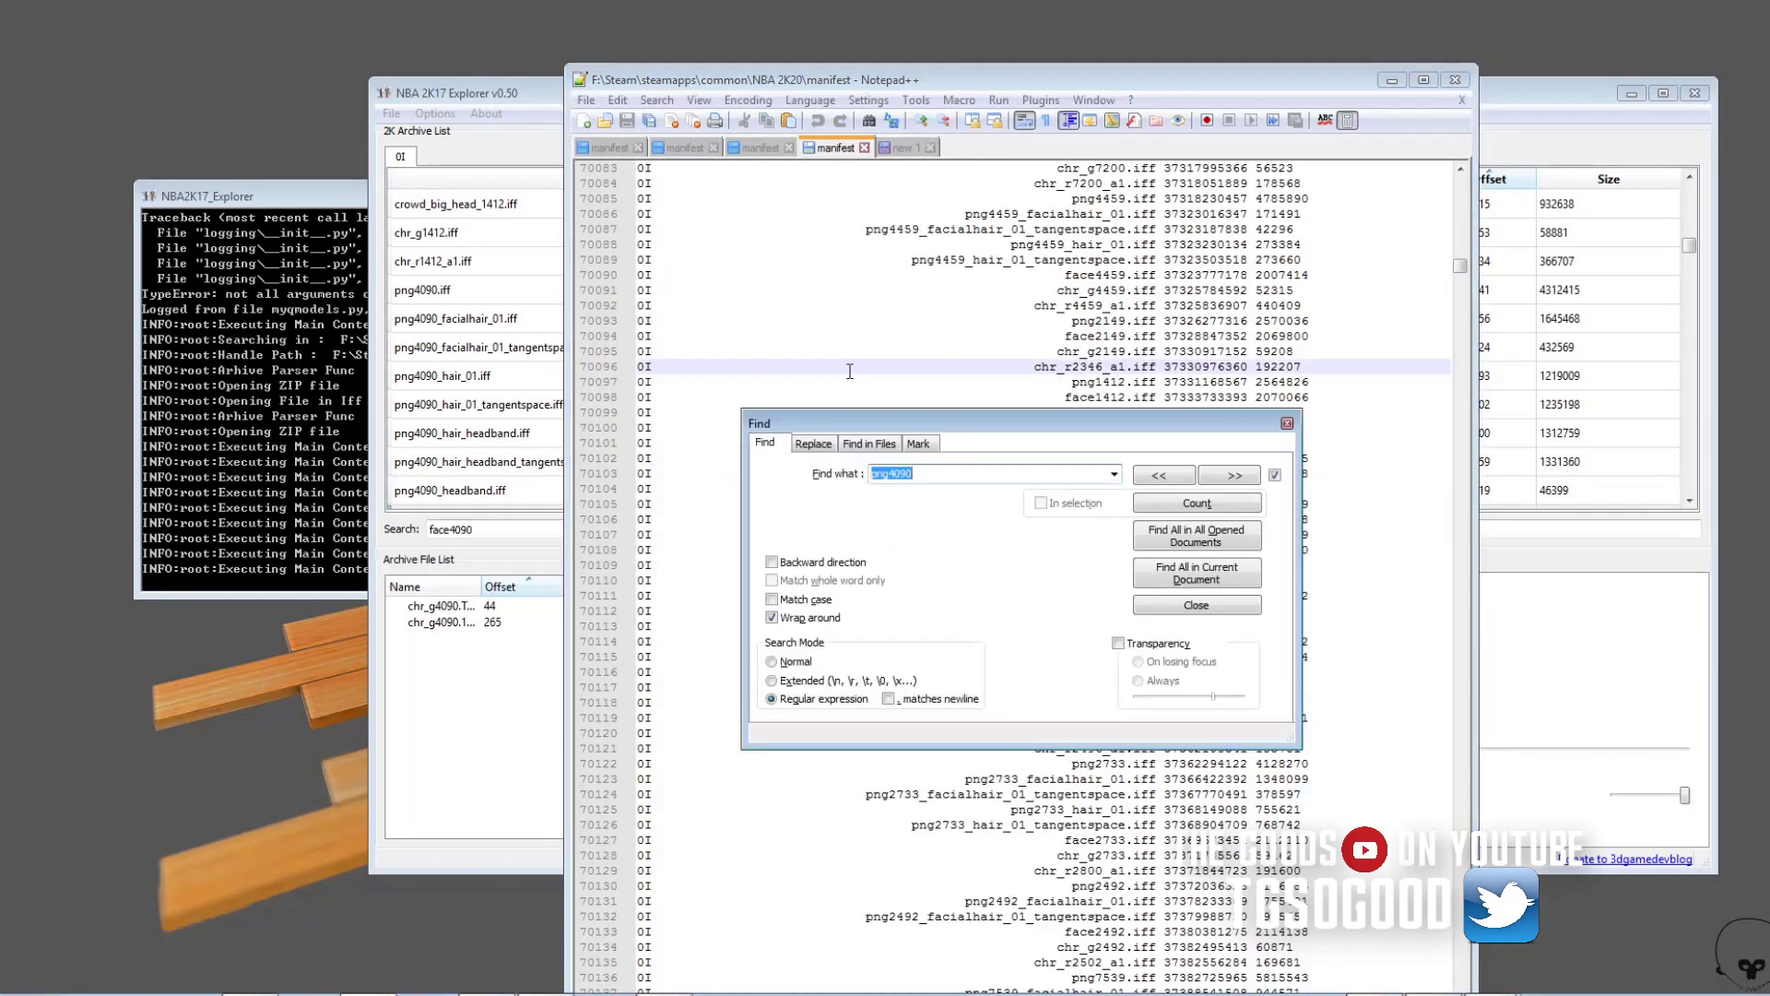
{"action": "type", "text": "ball"}
{"action": "key", "text": "Return"}
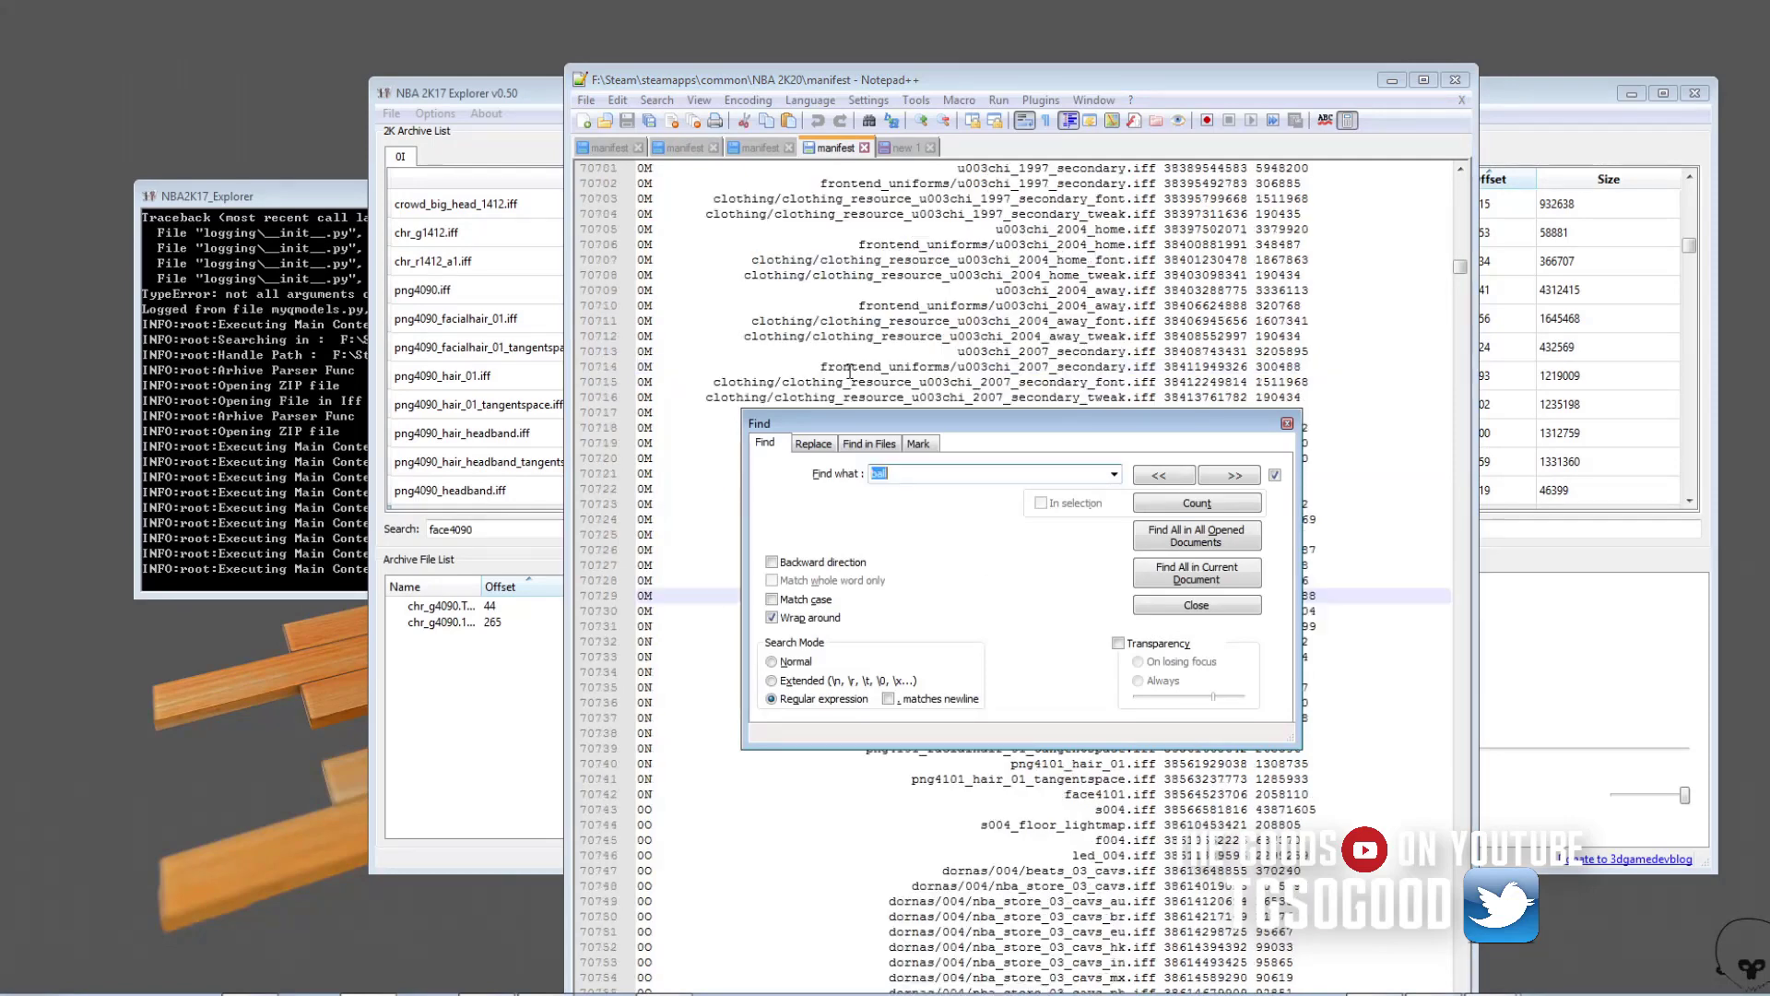
{"action": "left_click_drag", "start_coordinate": [970, 431], "coordinate": [1070, 201]}
{"action": "left_click", "coordinate": [1256, 248]}
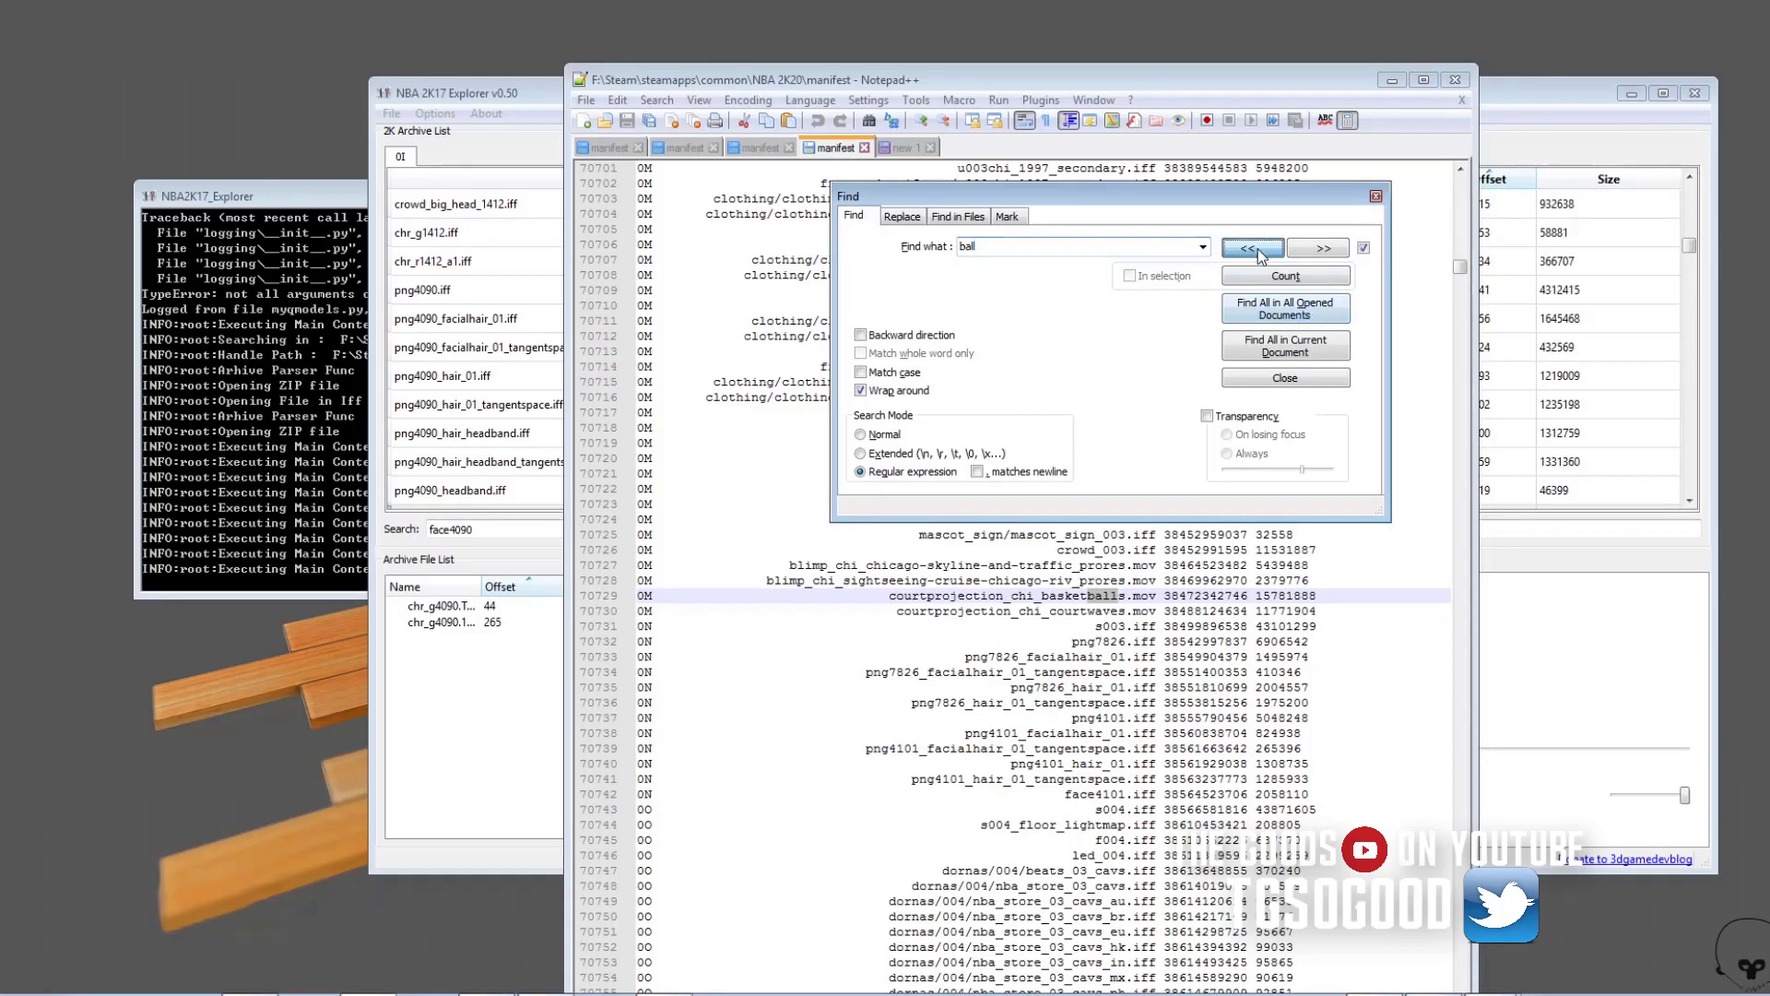
{"action": "left_click_drag", "start_coordinate": [1199, 195], "coordinate": [397, 470]}
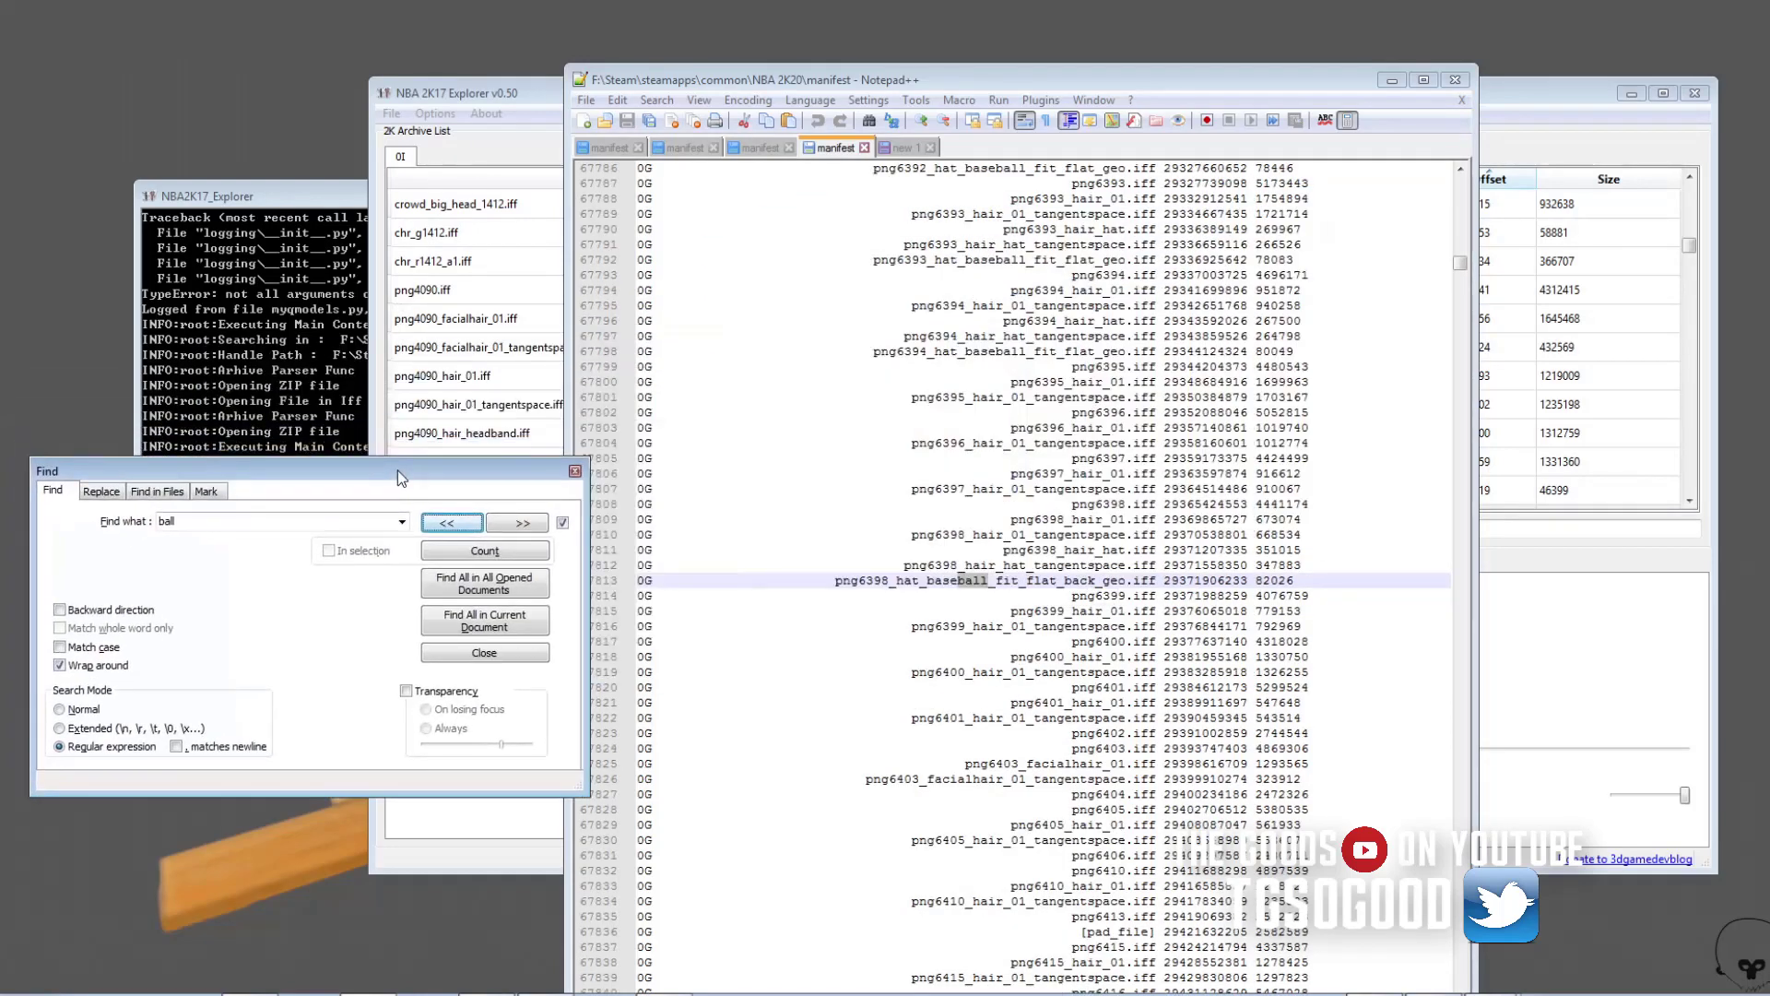
{"action": "left_click", "coordinate": [452, 524]}
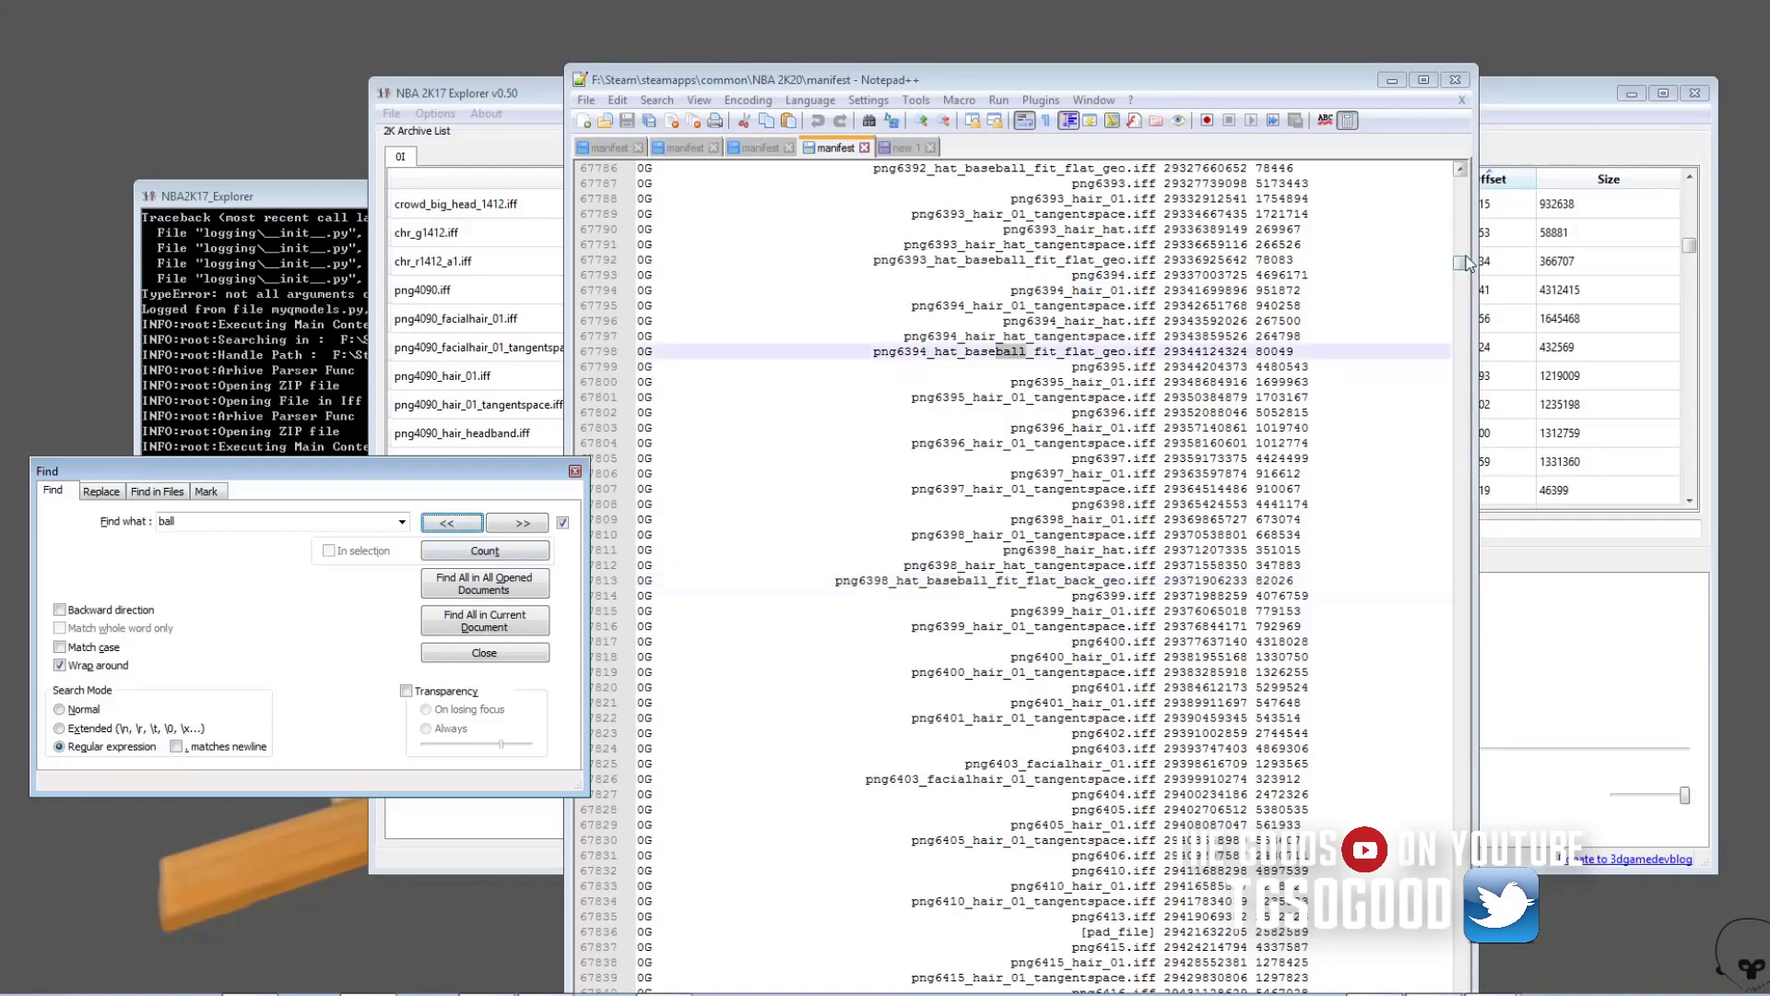
Step through the "ball" matches from the start of the manifest, close the search, and minimize Notepad++
{"action": "left_click_drag", "start_coordinate": [1460, 261], "coordinate": [1470, 158]}
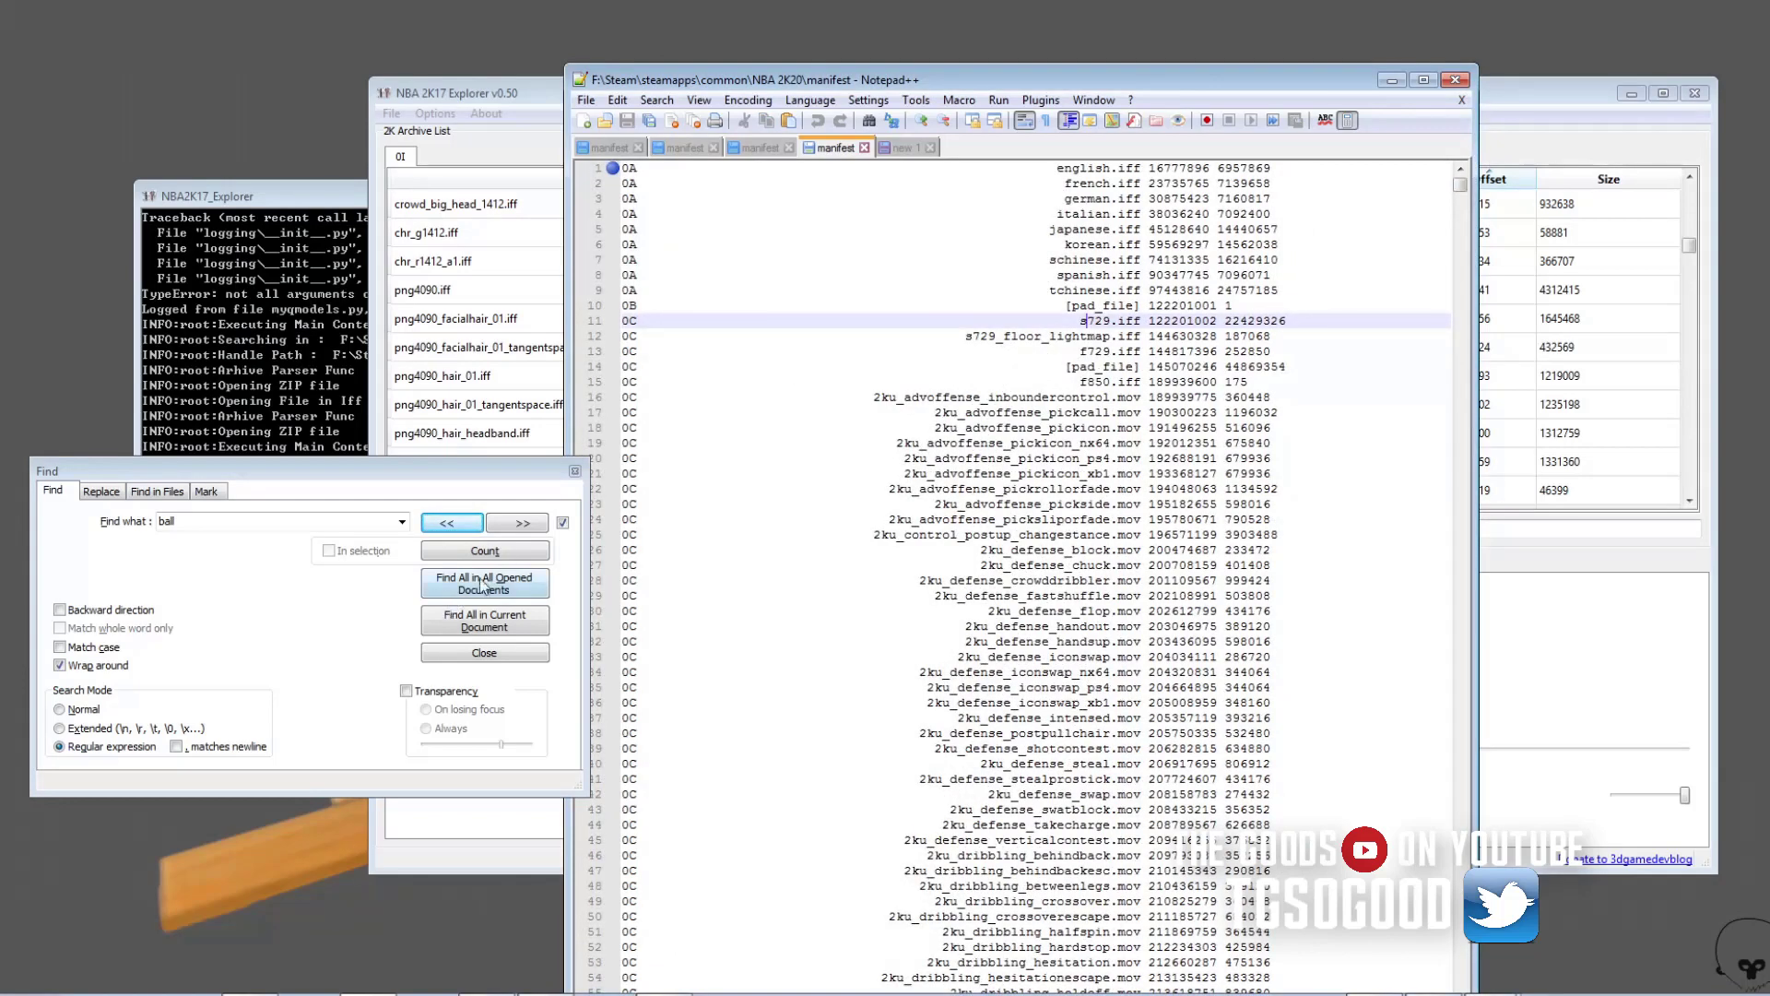
{"action": "left_click", "coordinate": [518, 524]}
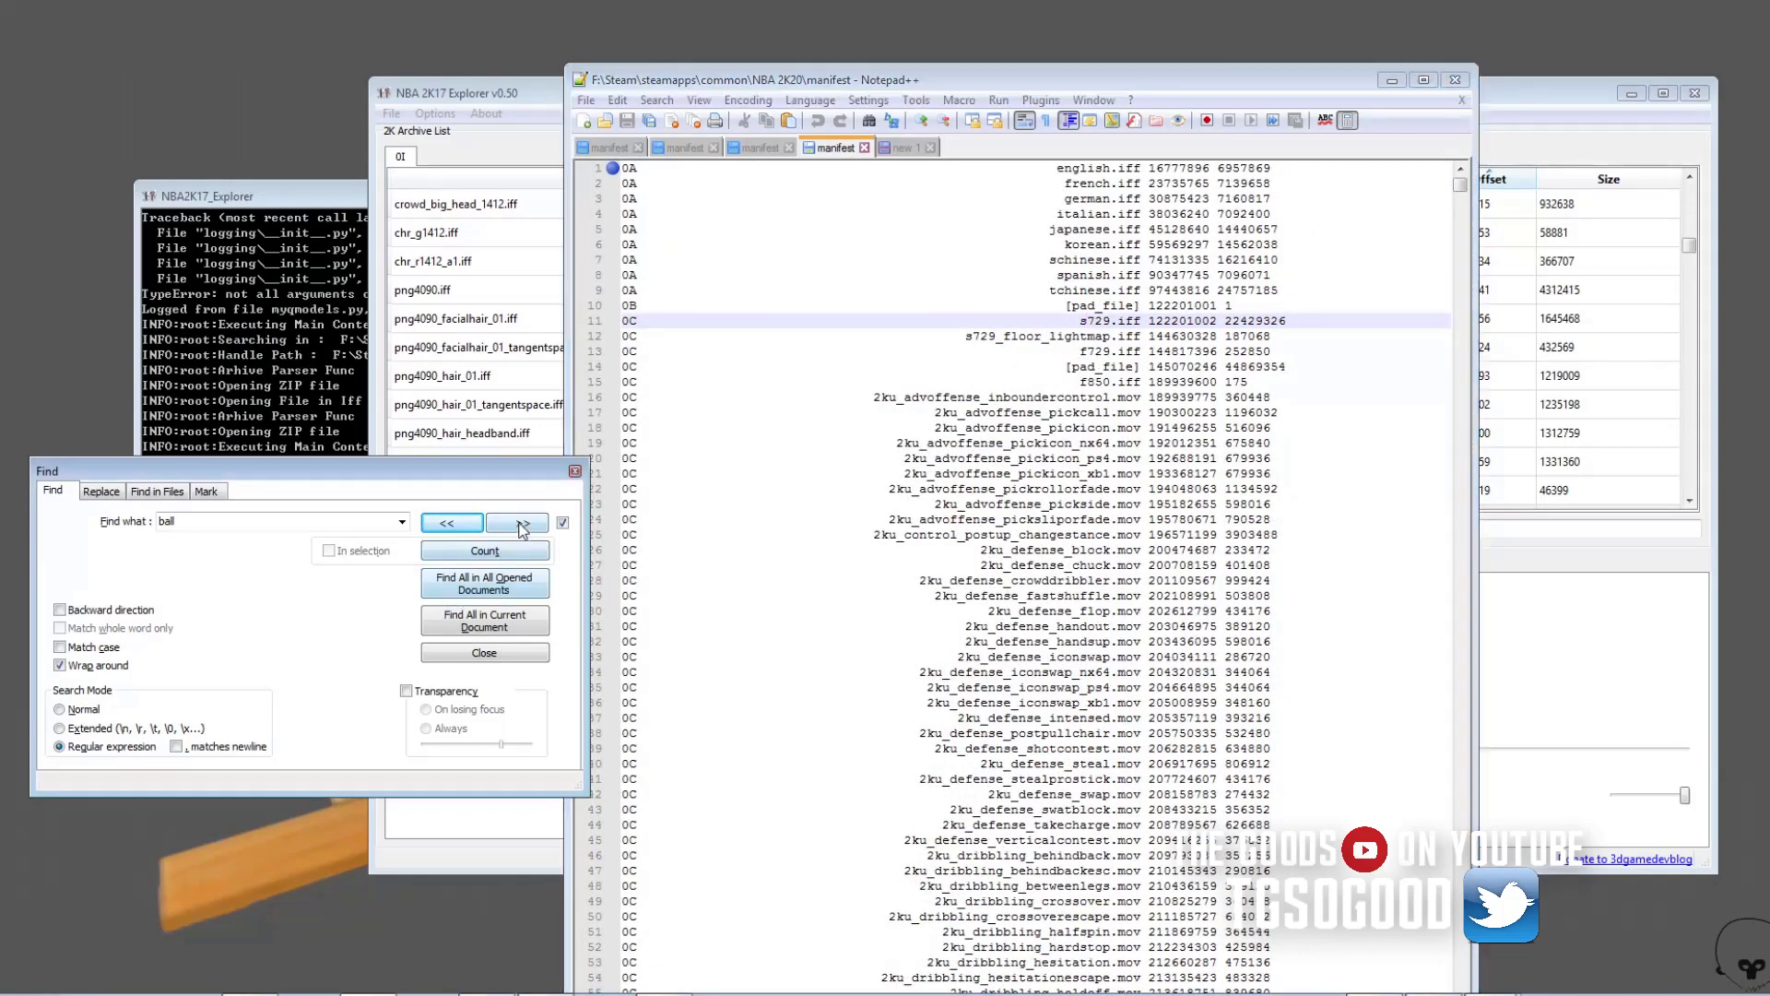
{"action": "left_click", "coordinate": [518, 524]}
{"action": "left_click", "coordinate": [519, 523]}
{"action": "left_click", "coordinate": [518, 523]}
{"action": "left_click", "coordinate": [519, 524]}
{"action": "left_click", "coordinate": [518, 524]}
{"action": "left_click", "coordinate": [518, 524]}
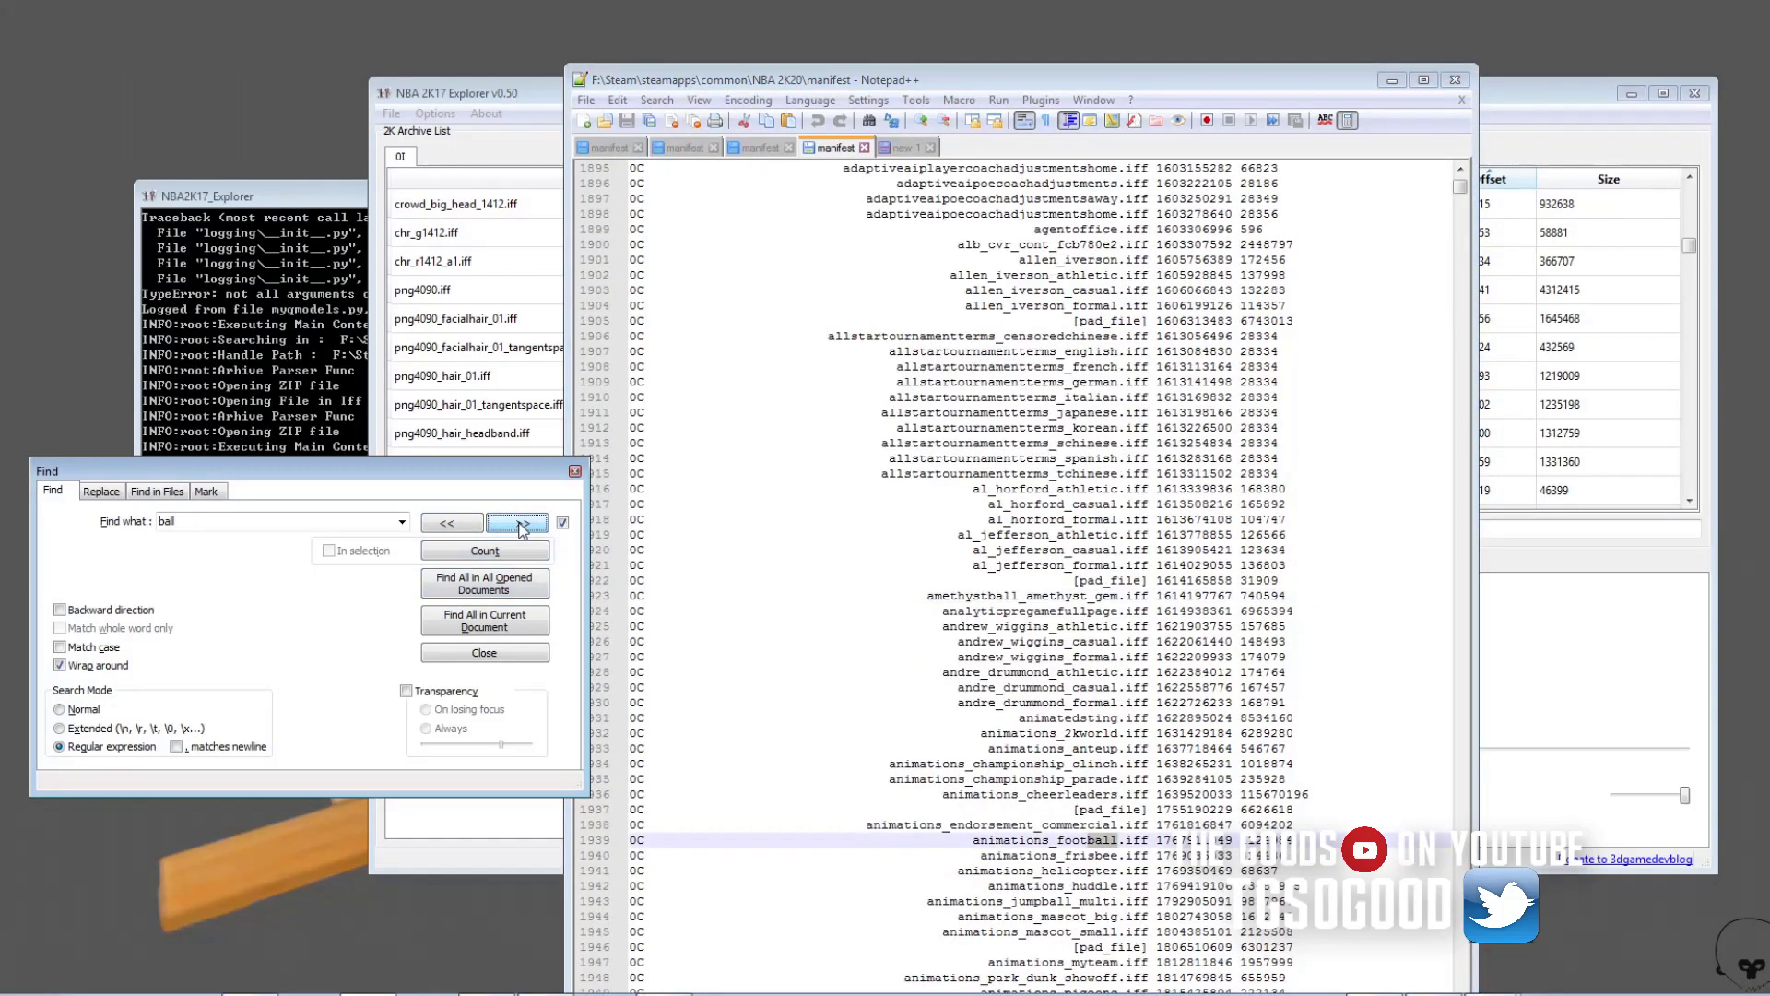
{"action": "left_click", "coordinate": [518, 524]}
{"action": "left_click", "coordinate": [519, 524]}
{"action": "left_click", "coordinate": [518, 524]}
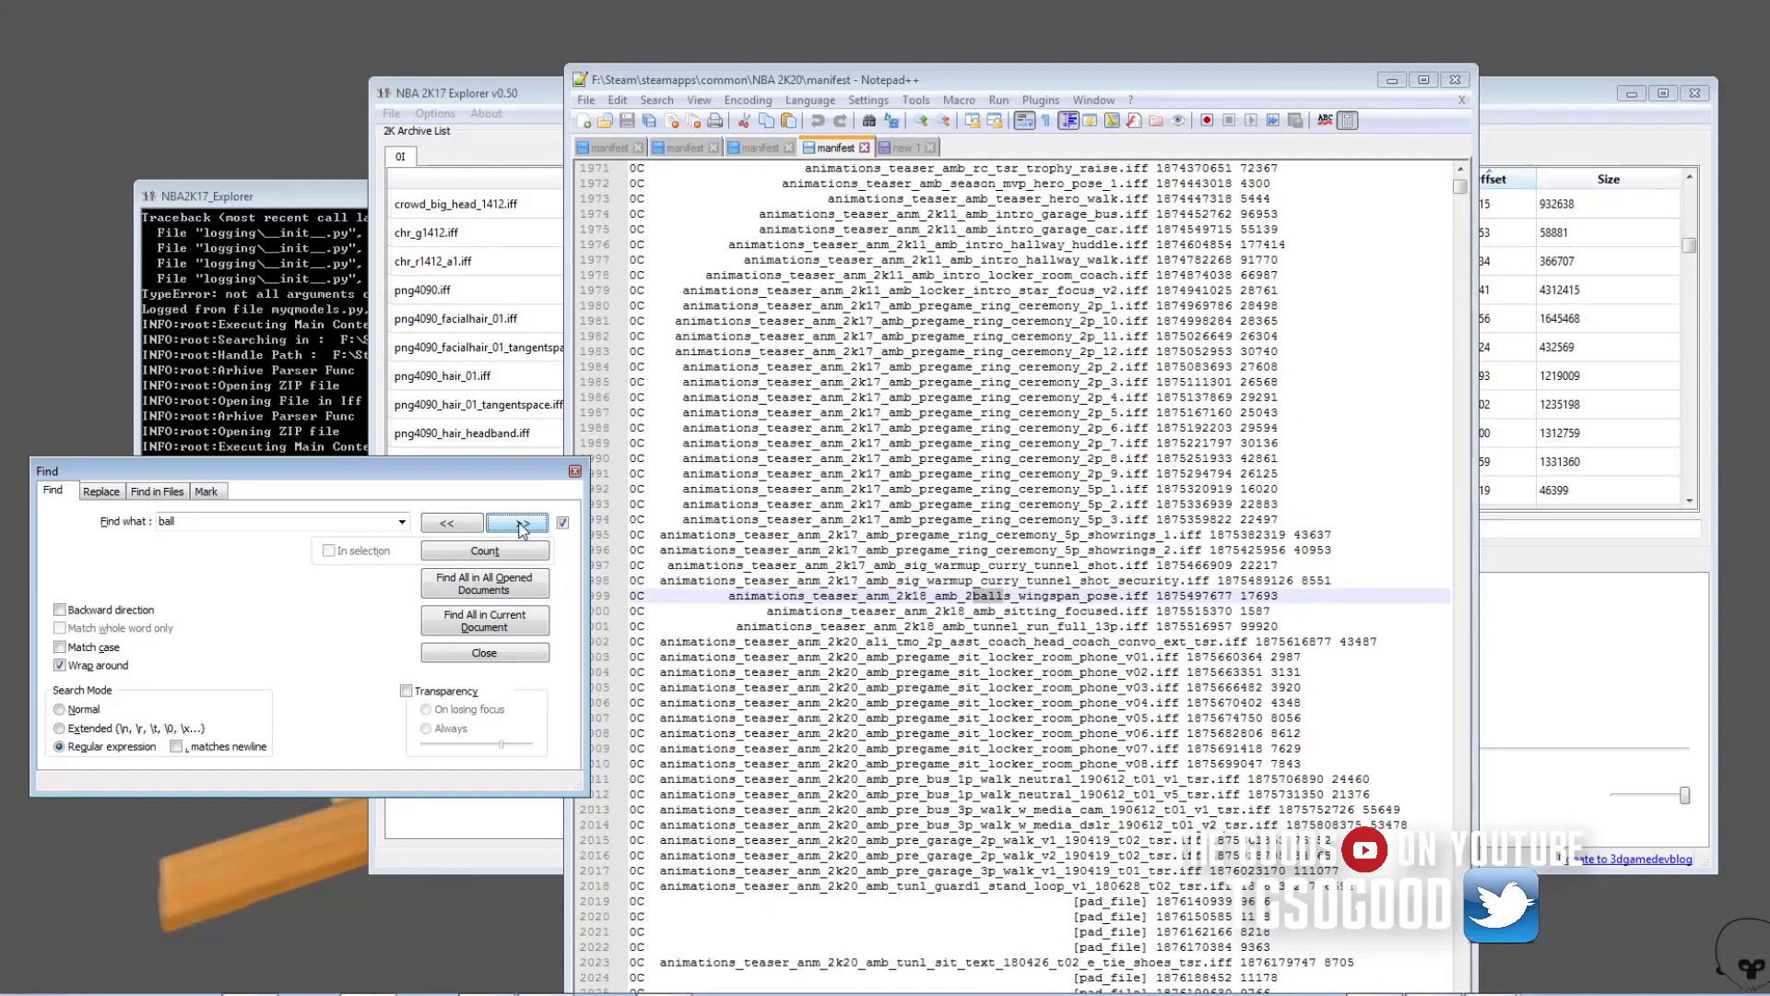
{"action": "left_click", "coordinate": [518, 524]}
{"action": "left_click", "coordinate": [518, 524]}
{"action": "left_click", "coordinate": [518, 524]}
{"action": "left_click", "coordinate": [518, 524]}
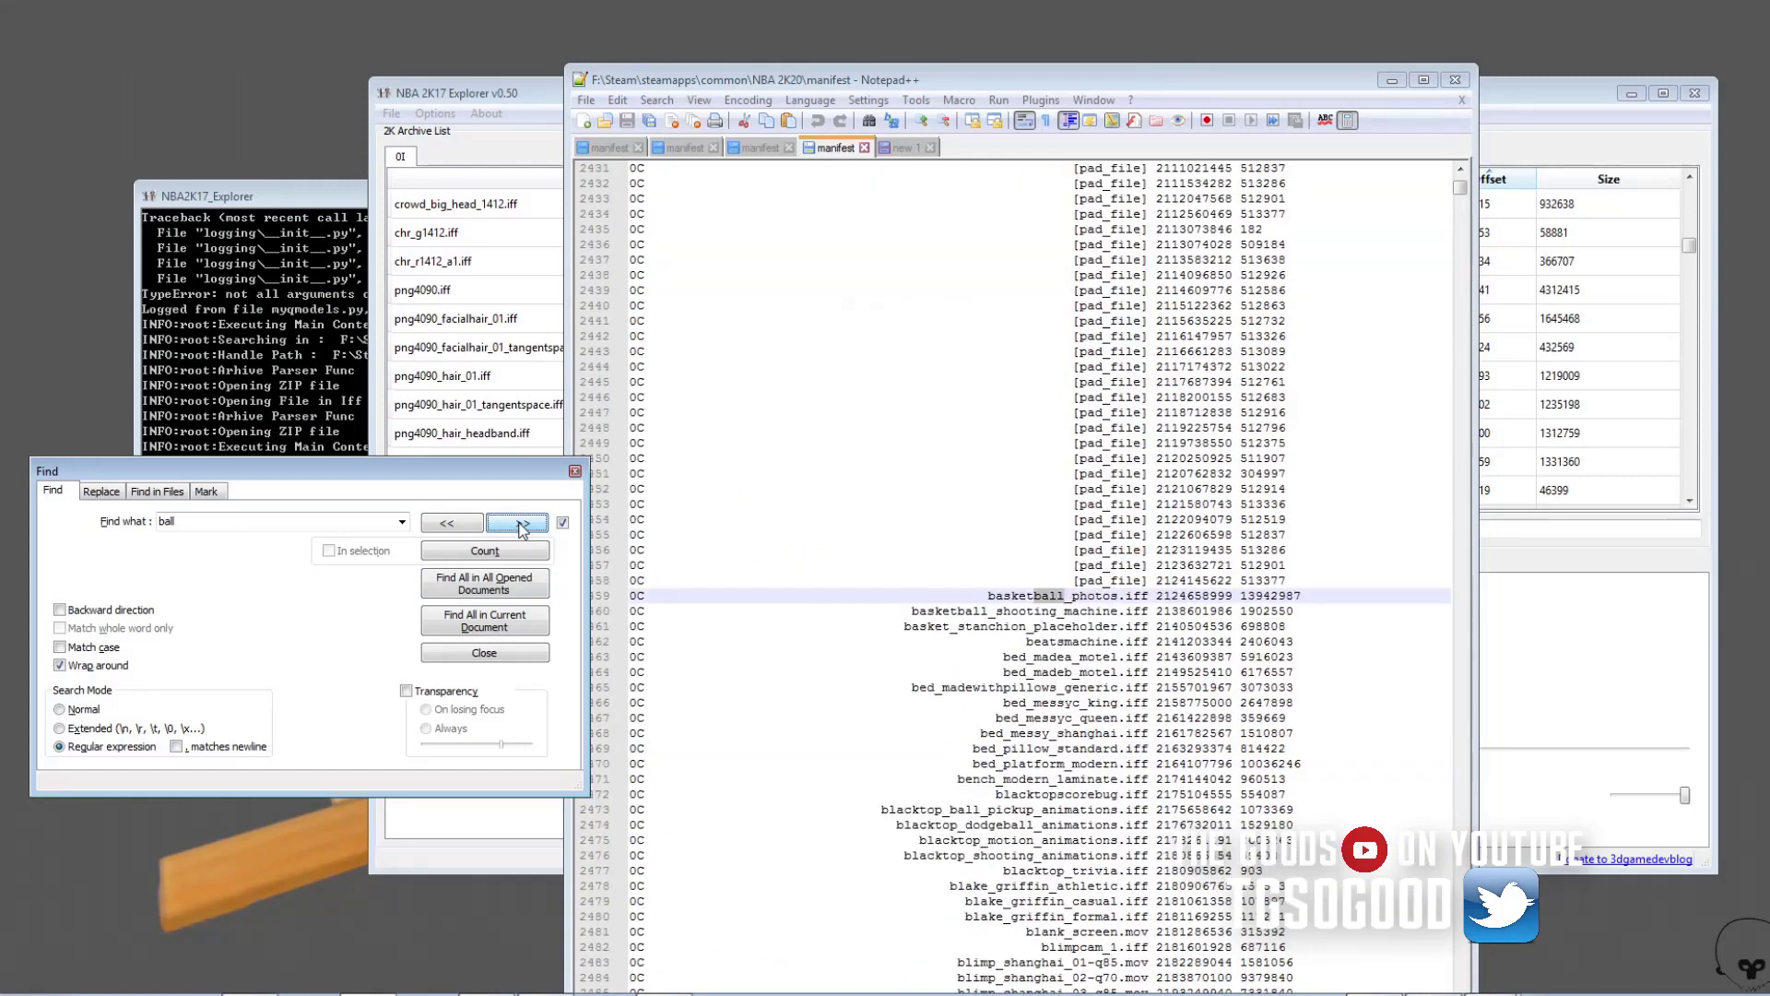
{"action": "left_click", "coordinate": [519, 524]}
{"action": "left_click", "coordinate": [519, 524]}
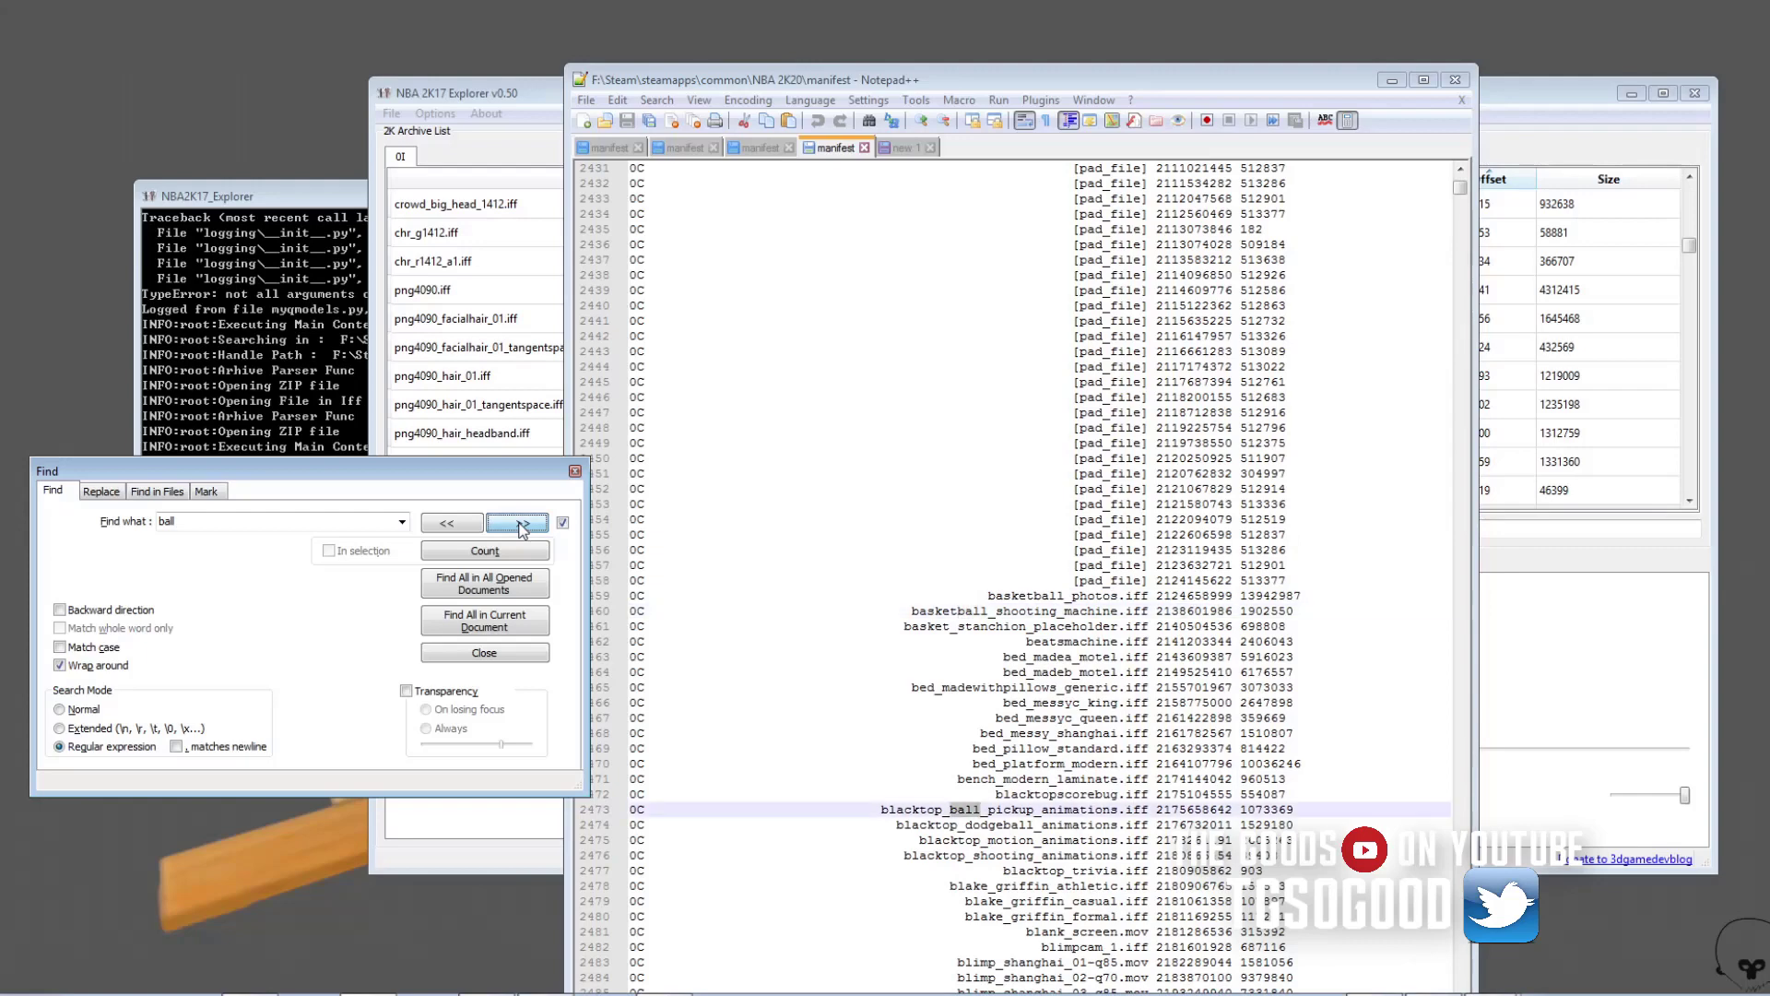
{"action": "left_click", "coordinate": [519, 524]}
{"action": "left_click", "coordinate": [519, 524]}
{"action": "left_click", "coordinate": [519, 524]}
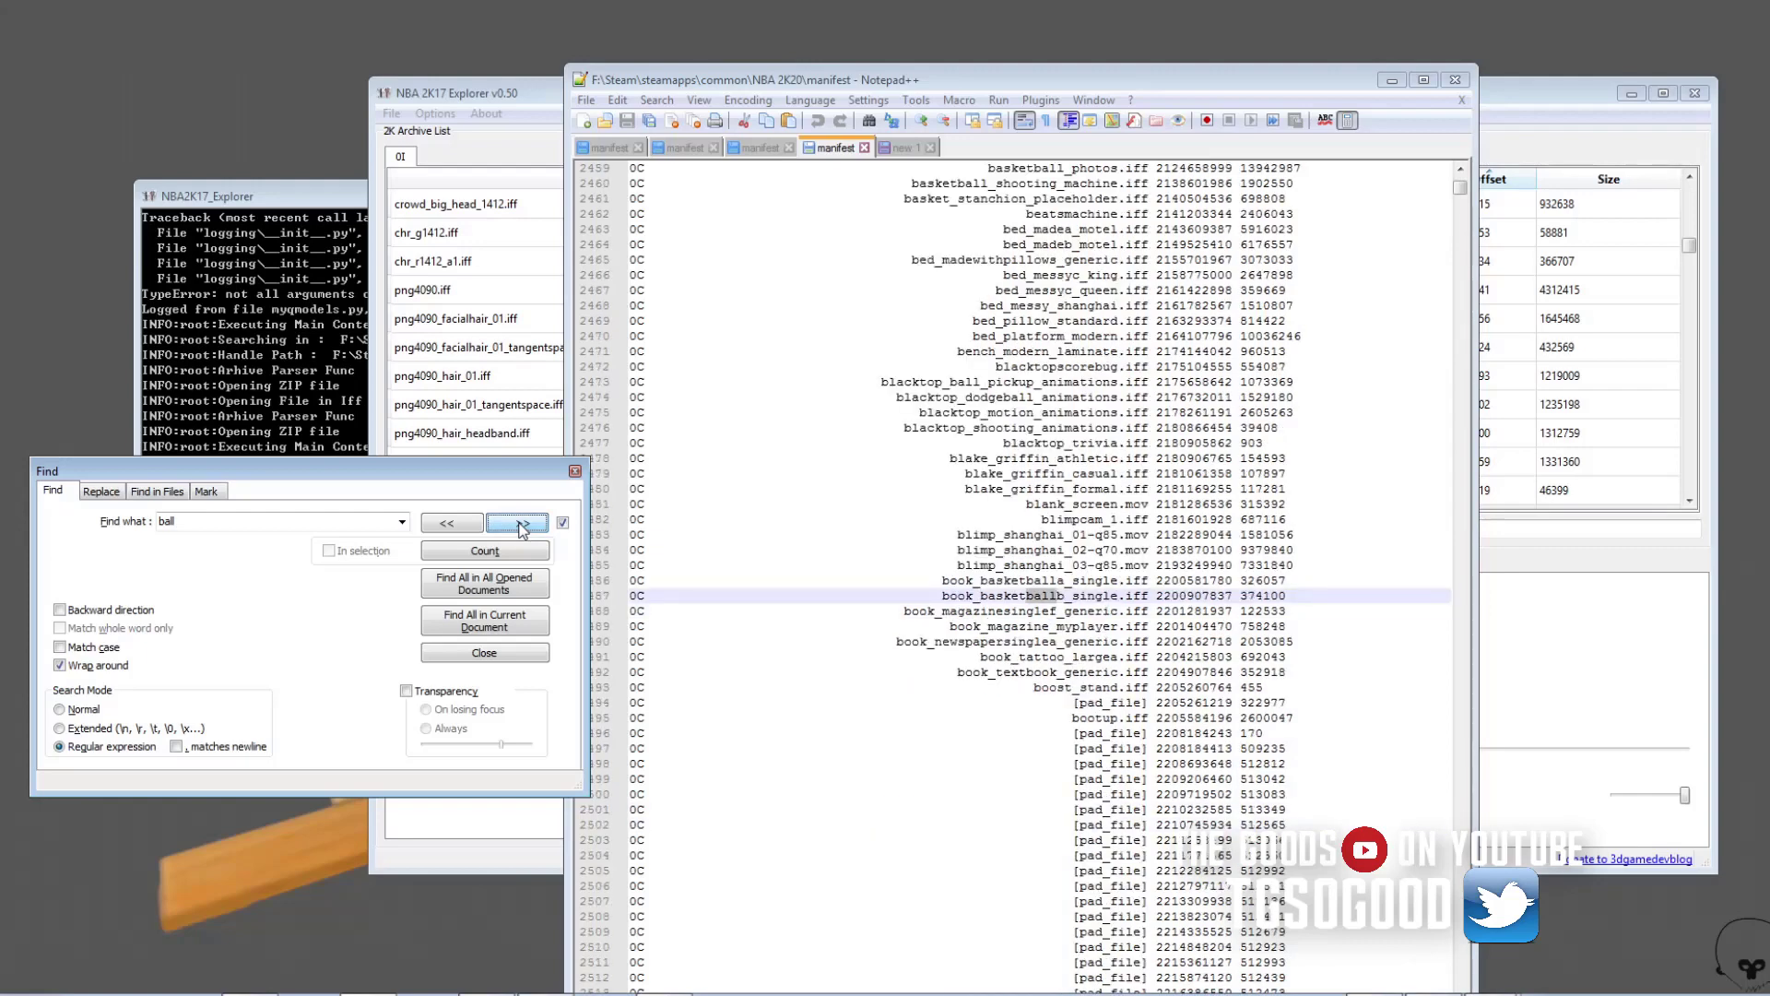
{"action": "left_click", "coordinate": [519, 523]}
{"action": "left_click", "coordinate": [520, 523]}
{"action": "left_click", "coordinate": [519, 524]}
{"action": "left_click", "coordinate": [519, 524]}
{"action": "left_click", "coordinate": [520, 524]}
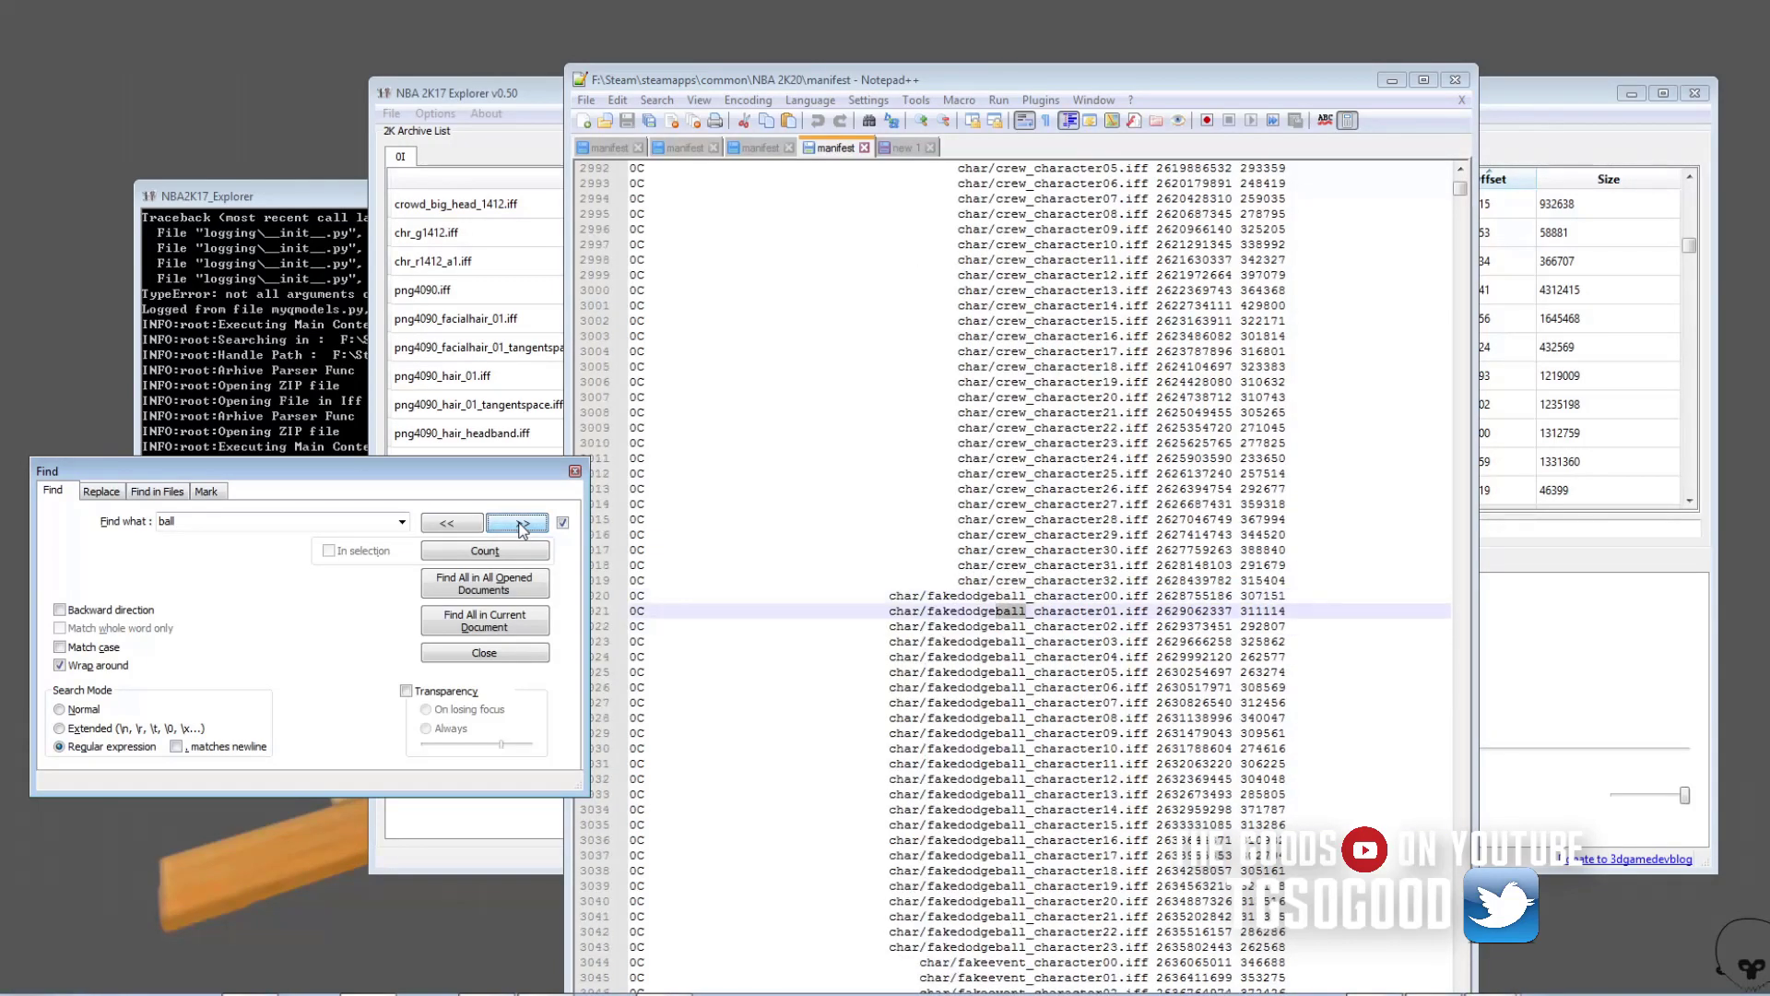
{"action": "left_click", "coordinate": [519, 524]}
{"action": "left_click", "coordinate": [575, 471]}
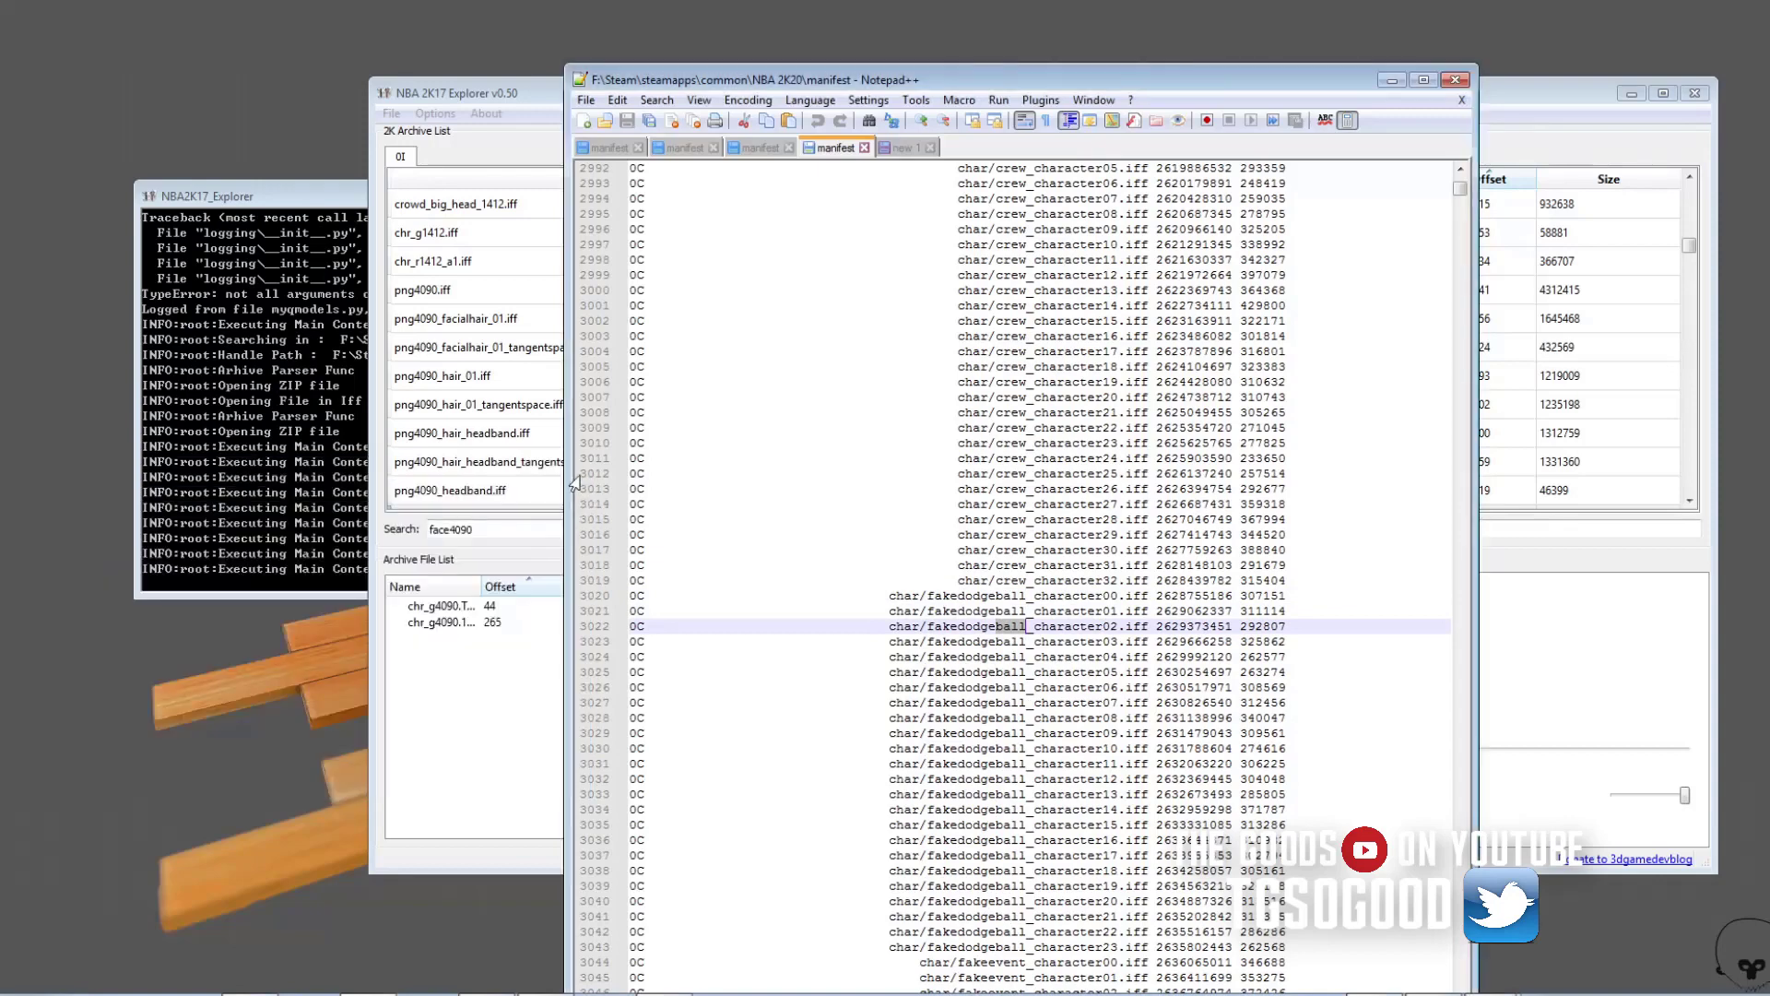
{"action": "left_click", "coordinate": [1392, 81]}
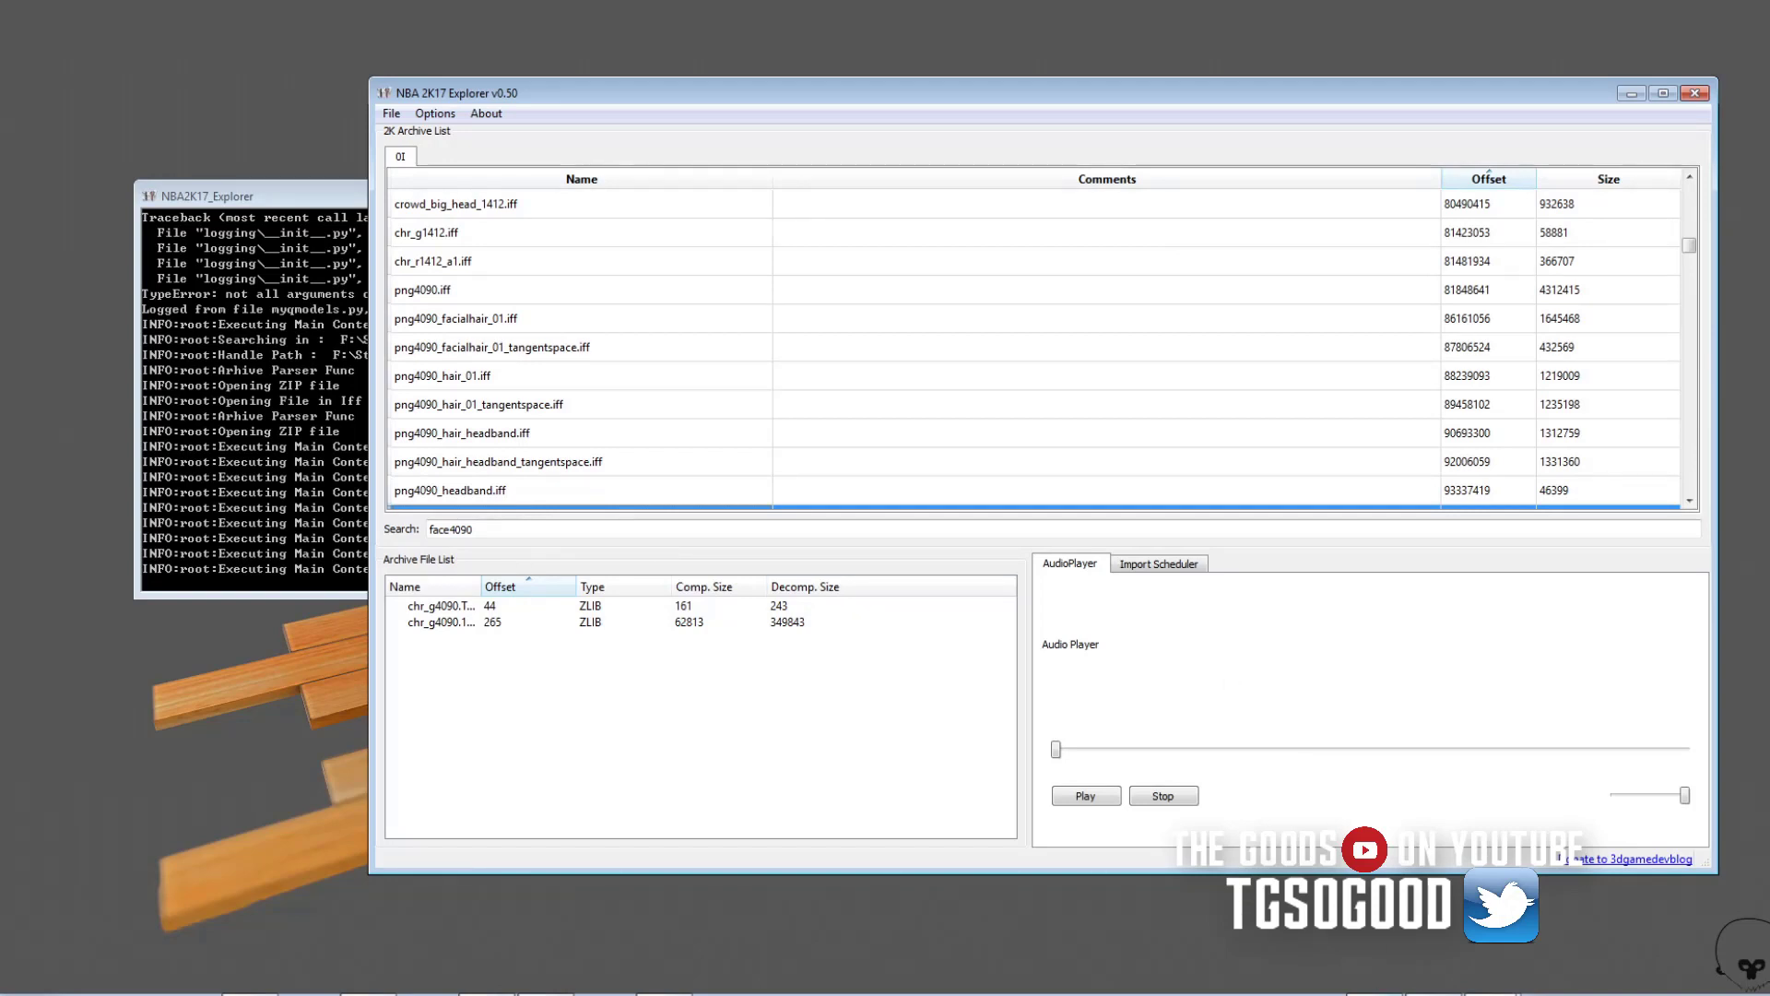
{"action": "key", "text": "alt+Tab"}
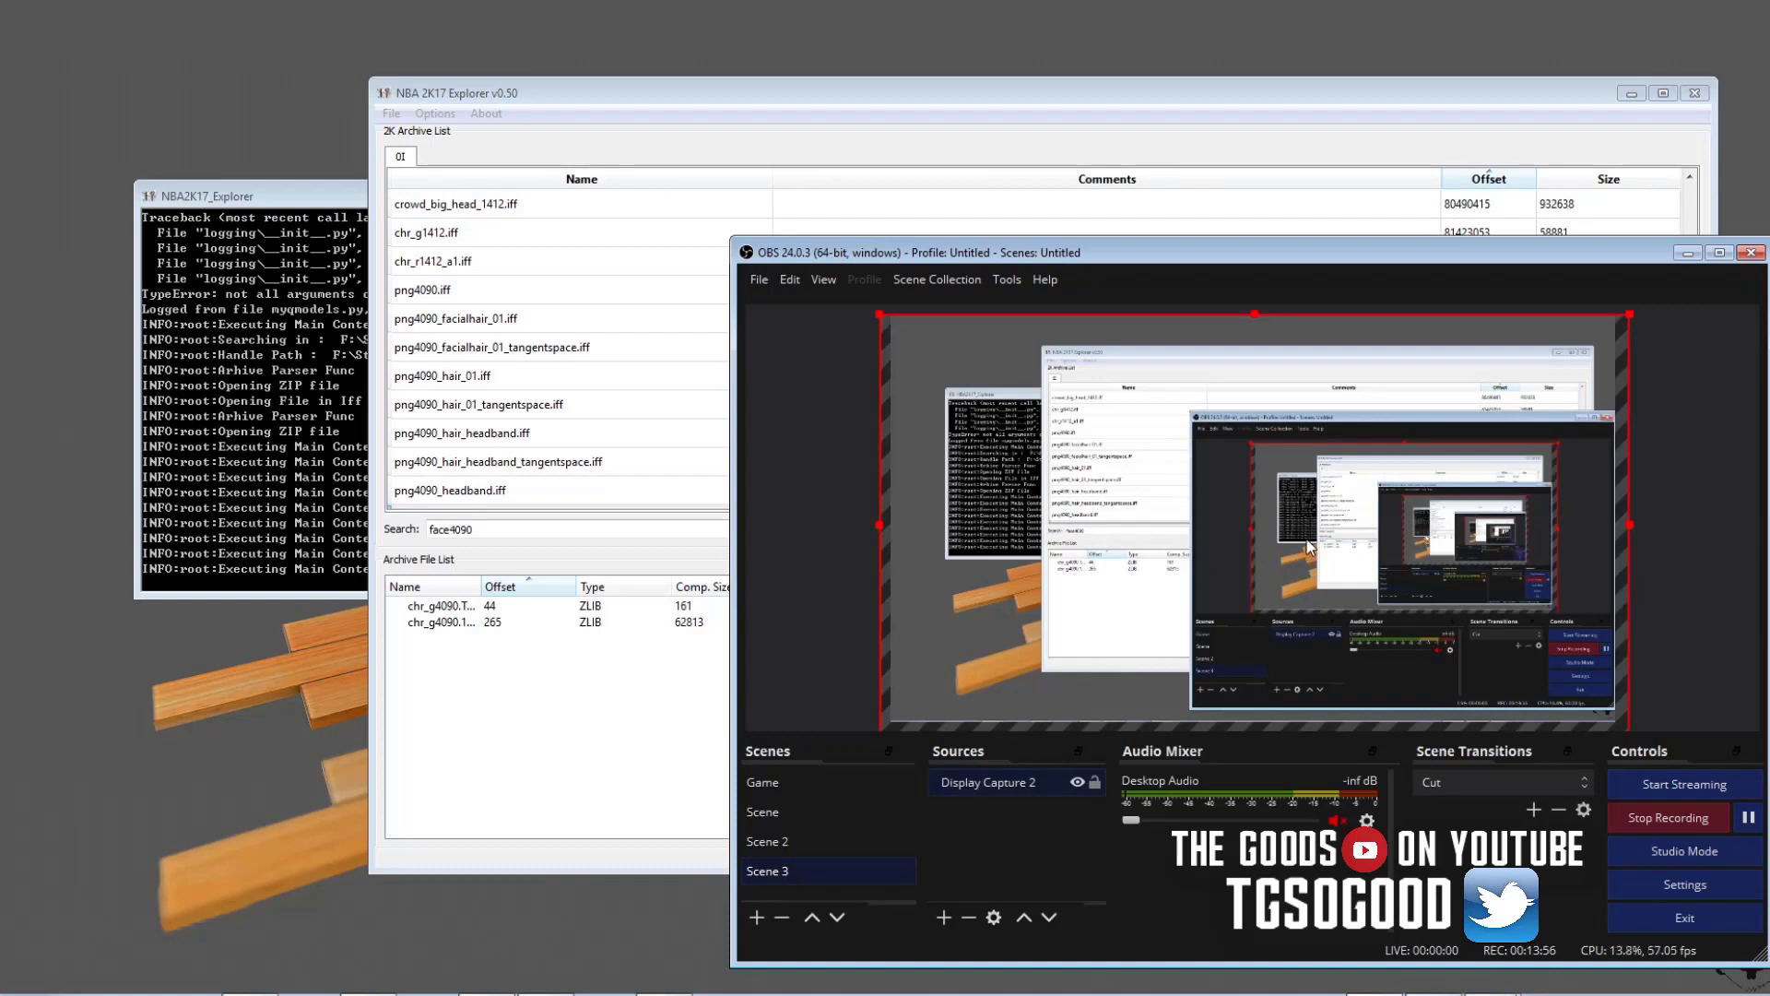